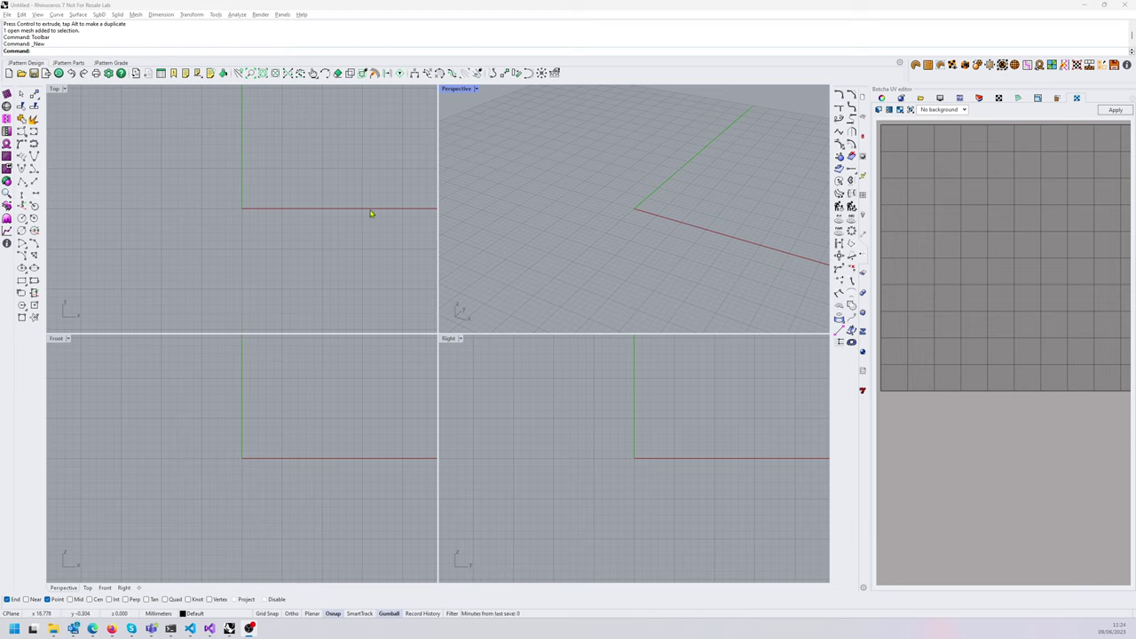
# - Search the package manager for BOTCHA and check the available versions of BotchaXRhino without installing it
pyautogui.click(284, 189)
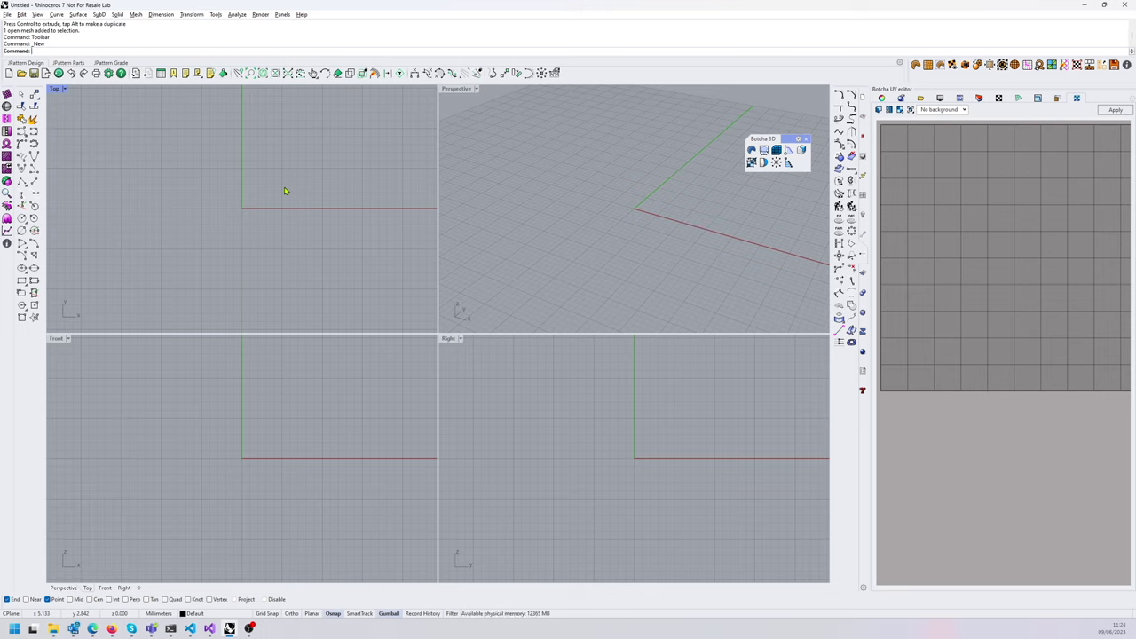
pyautogui.write('PackageManager')
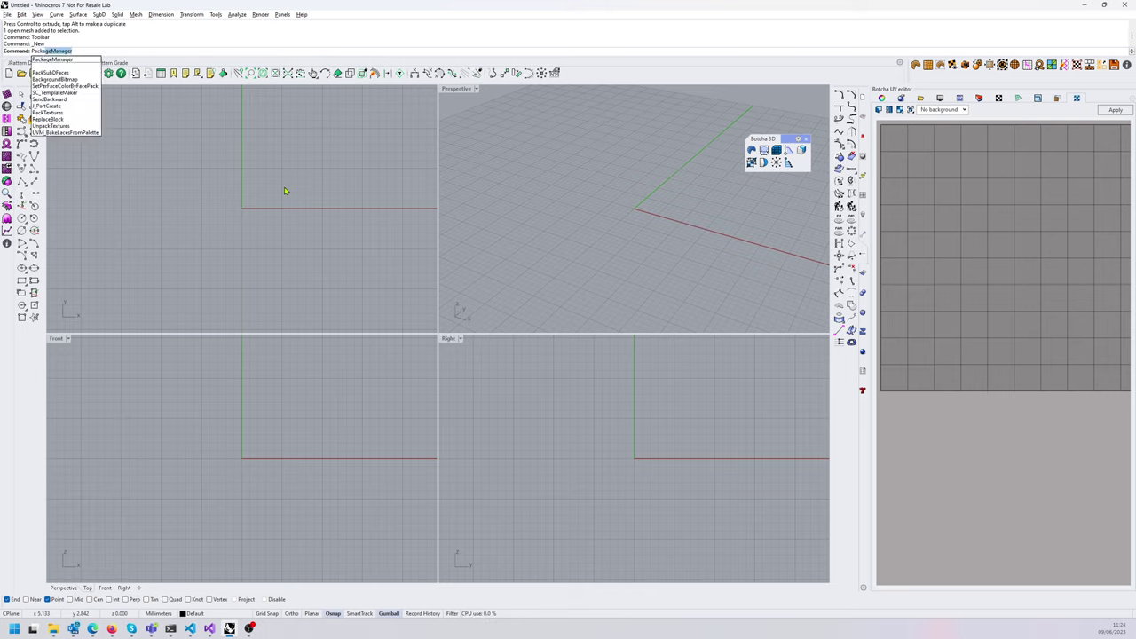
pyautogui.press('Return')
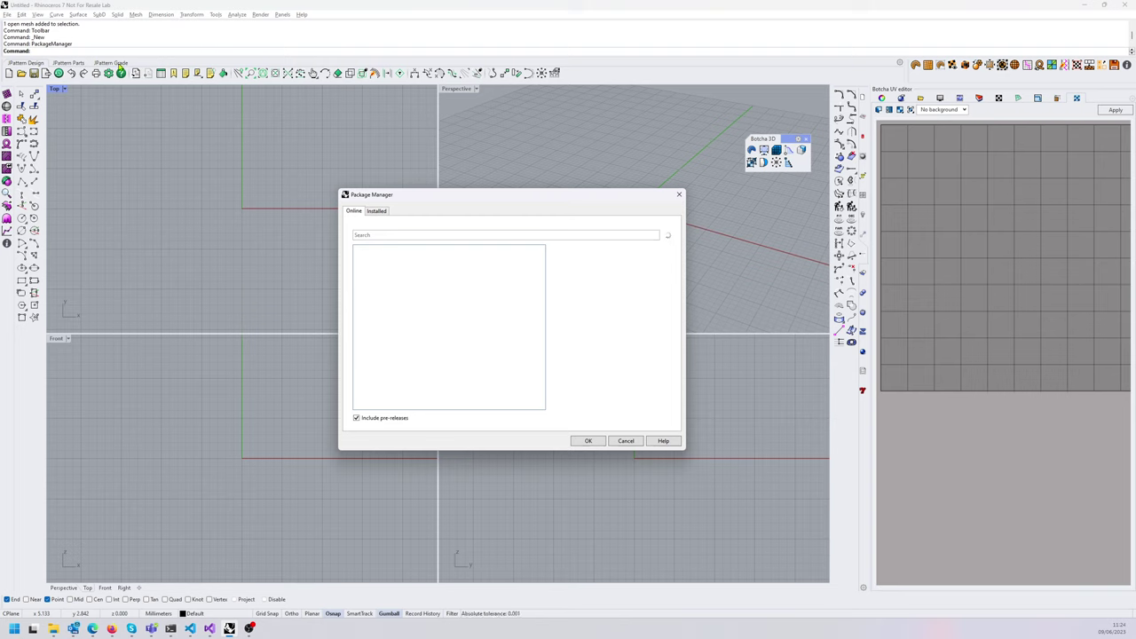
pyautogui.write('BOTCHA')
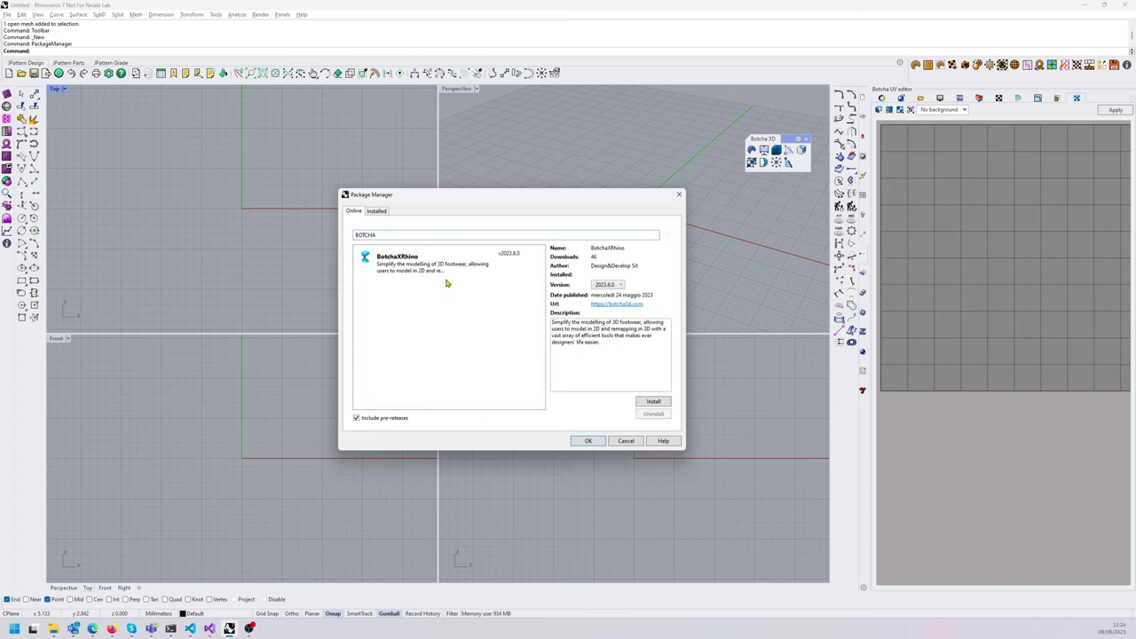
pyautogui.click(444, 271)
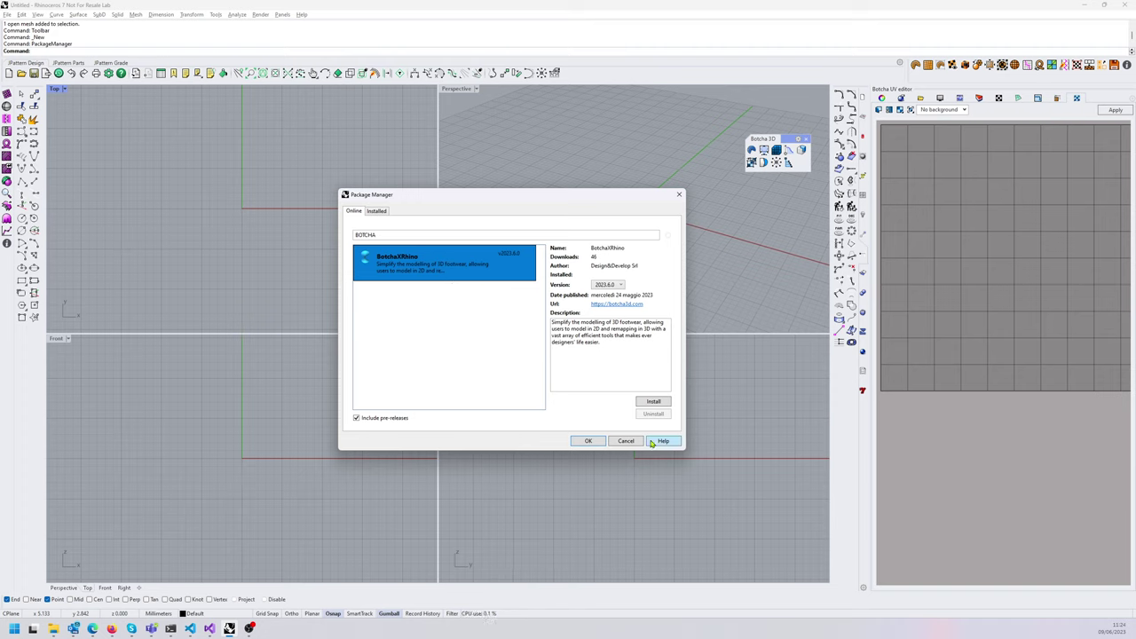
pyautogui.click(616, 284)
pyautogui.click(616, 284)
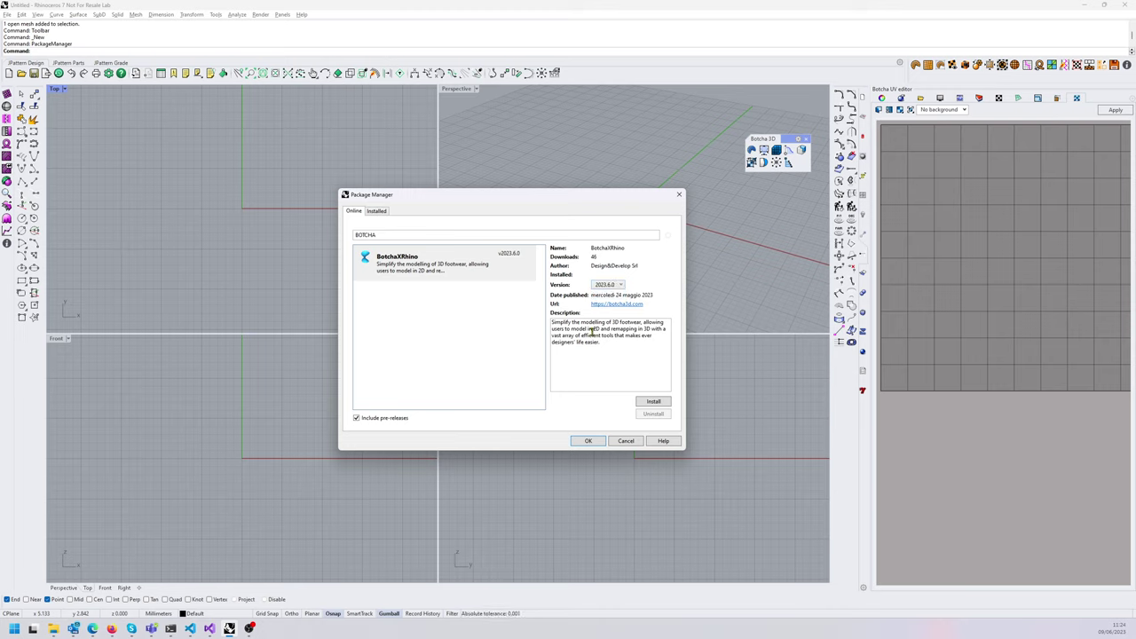
pyautogui.click(626, 442)
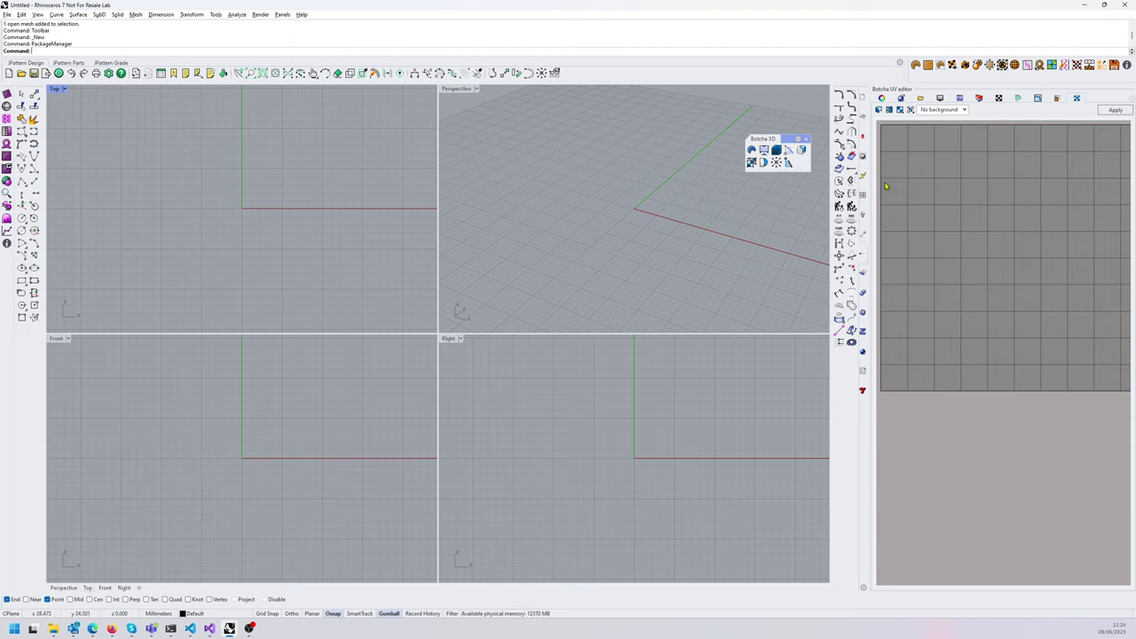
# - Check the list of available panels for the Botcha UV editor entry
pyautogui.click(1132, 99)
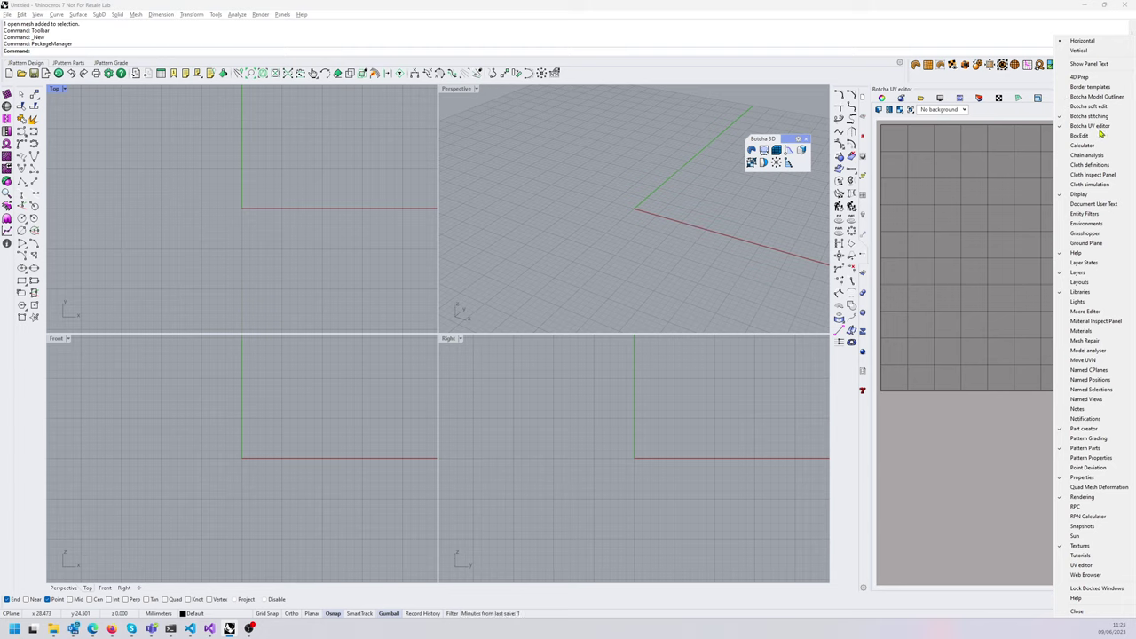
pyautogui.click(908, 136)
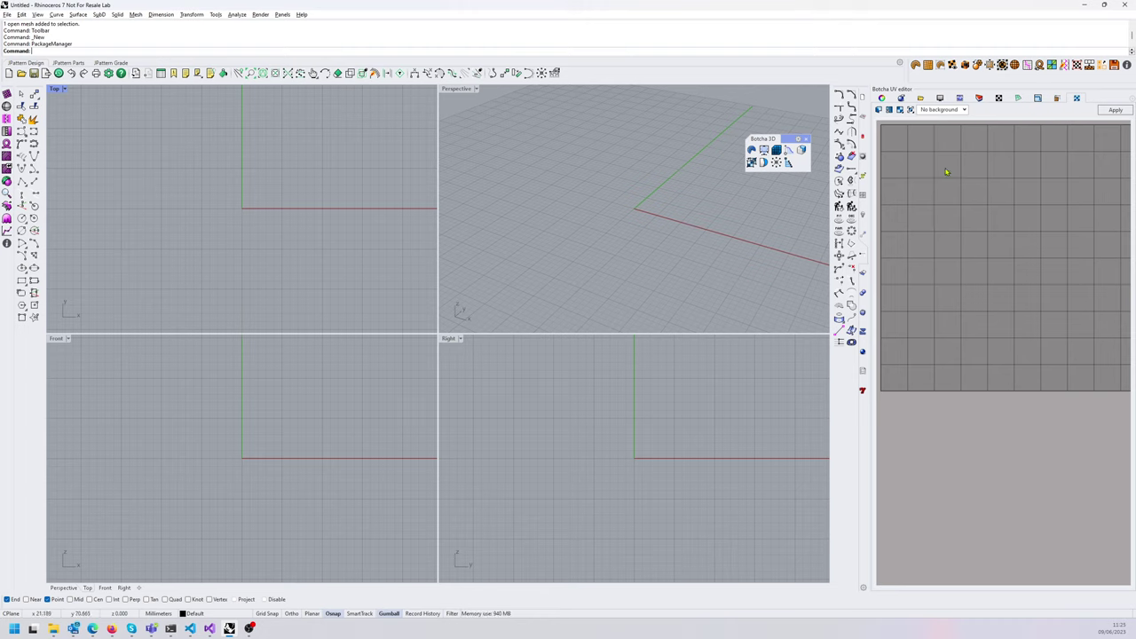
pyautogui.click(726, 205)
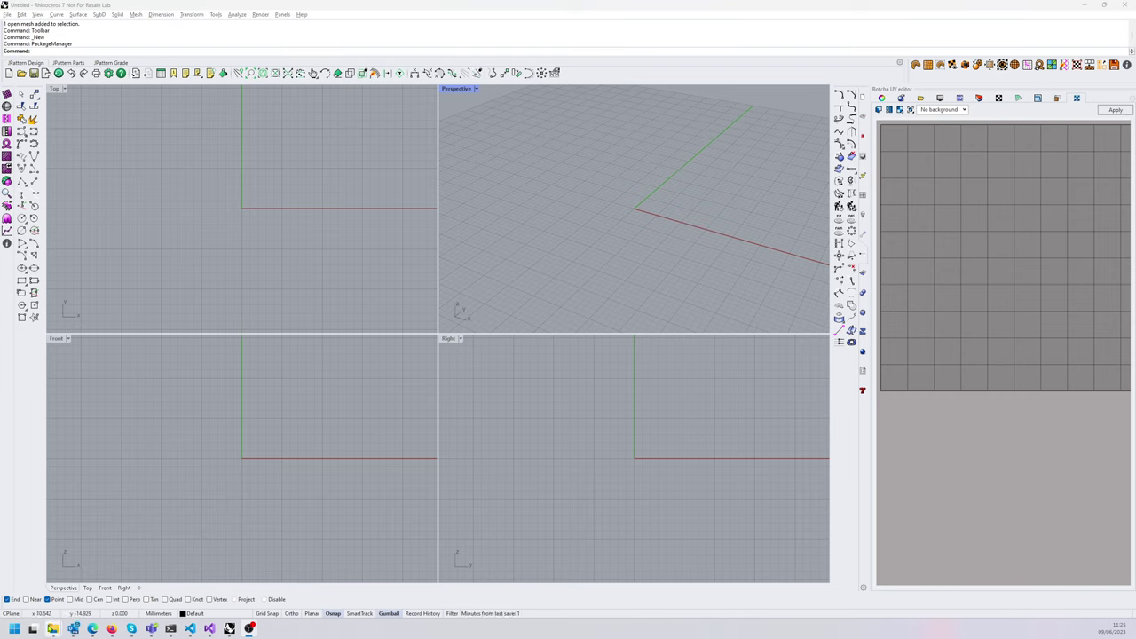
# - Open FitToPattern.3dm from the Tutorial folder in File Explorer and continue past the missing image files
pyautogui.moveTo(52, 629)
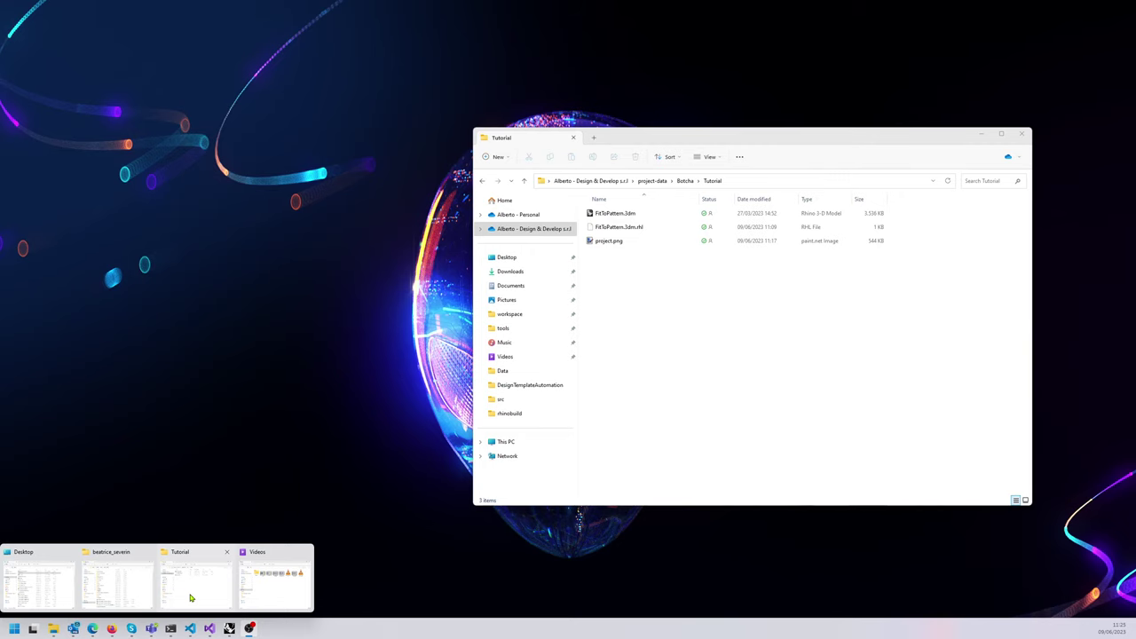
pyautogui.click(191, 599)
pyautogui.click(433, 156)
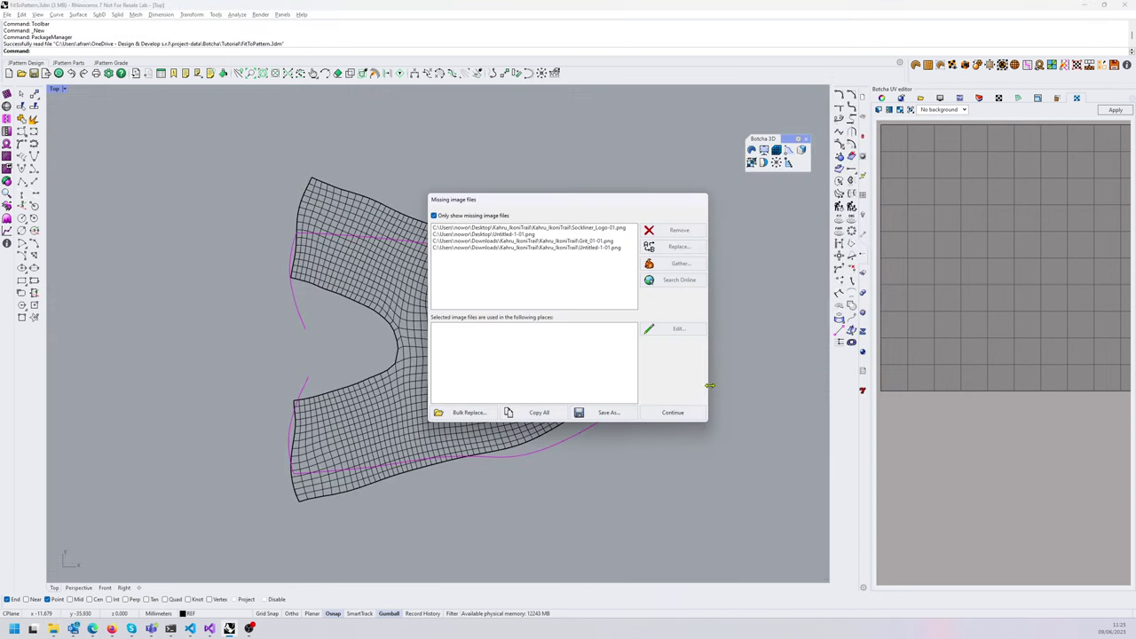
pyautogui.click(682, 411)
# - Delete the flat mesh in the Top view and show all hidden objects
pyautogui.click(546, 353)
pyautogui.press('Delete')
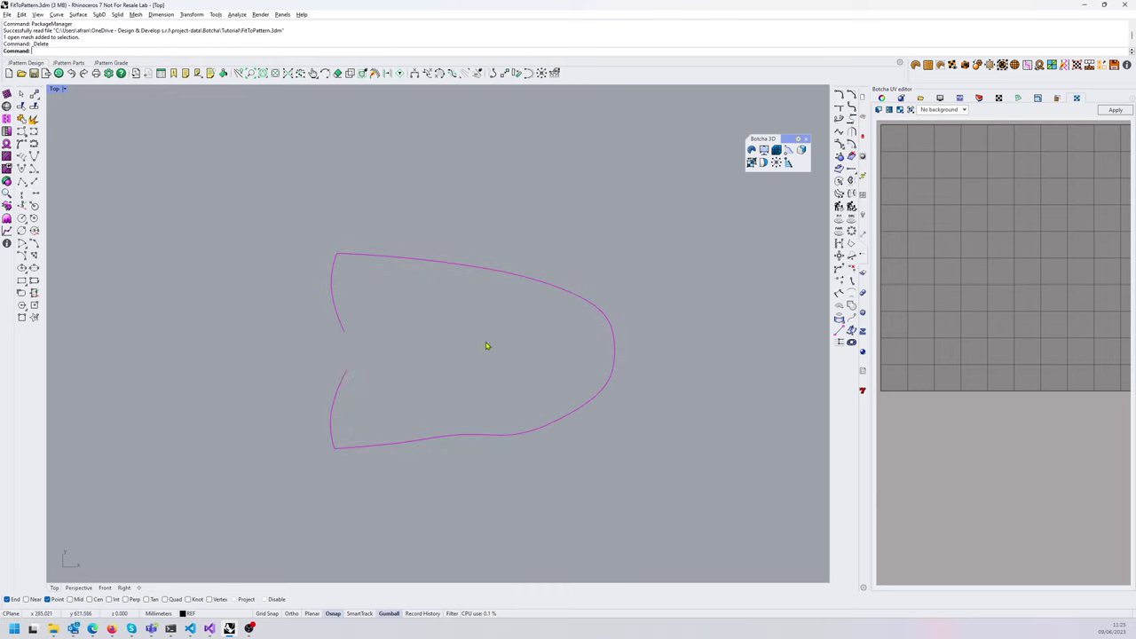
pyautogui.middleClick(325, 337)
pyautogui.click(379, 354)
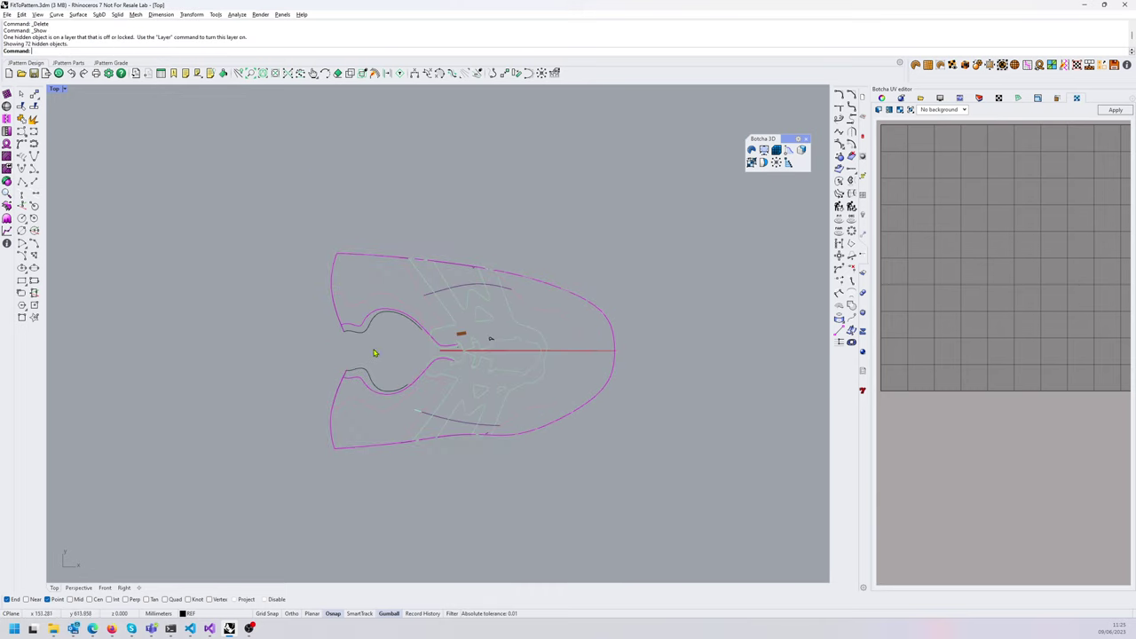
# - Set the Top viewport's display mode to Shaded
pyautogui.middleClick(377, 323)
pyautogui.click(396, 320)
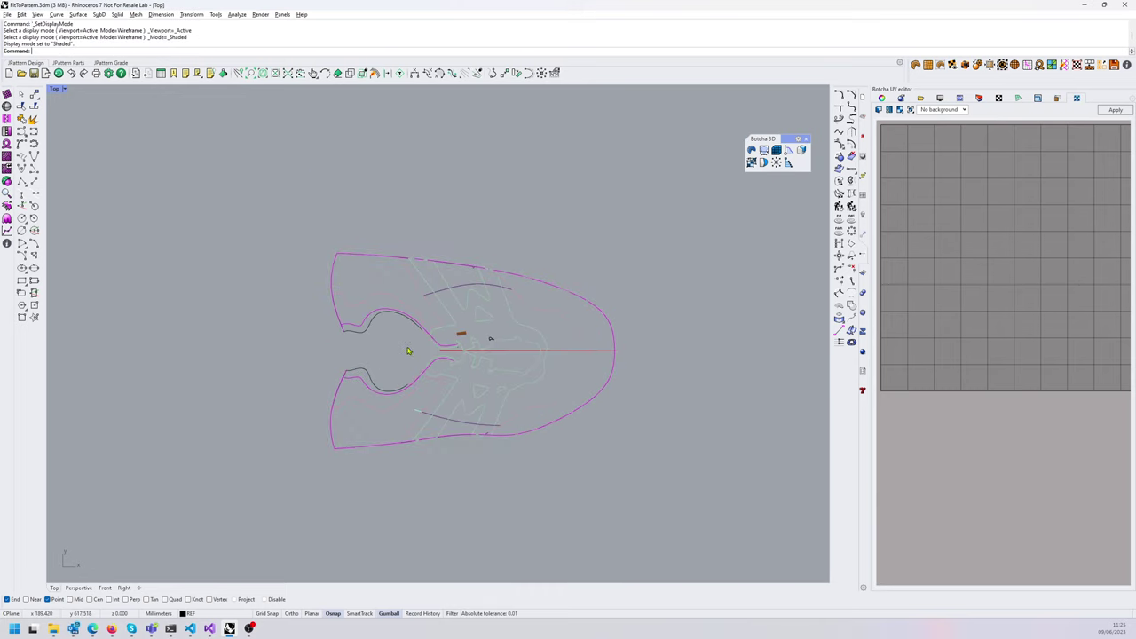
pyautogui.middleClick(396, 350)
pyautogui.click(64, 90)
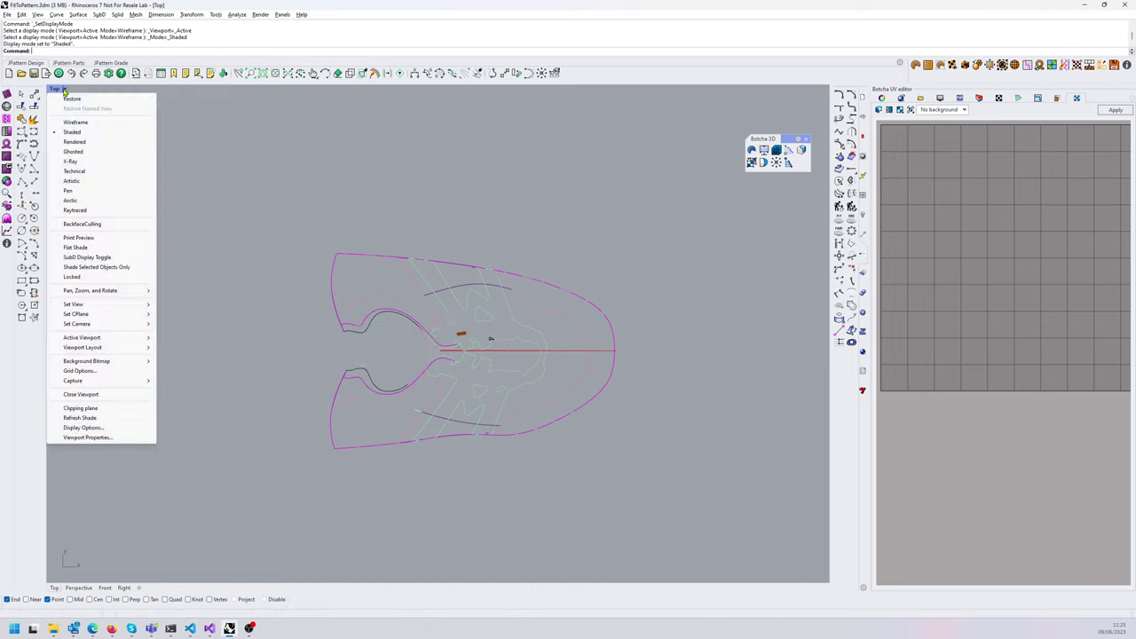
pyautogui.click(89, 532)
# - Reposition the shoe last mesh beside the flat pattern curves in the Perspective view, then deselect it
pyautogui.click(79, 588)
pyautogui.keyDown('shift'); pyautogui.moveTo(472, 464); pyautogui.dragTo(462, 370, button='right'); pyautogui.keyUp('shift')
pyautogui.click(394, 481)
pyautogui.moveTo(401, 487); pyautogui.dragTo(407, 431, button='right')
pyautogui.keyDown('shift'); pyautogui.moveTo(401, 463); pyautogui.dragTo(436, 391); pyautogui.keyUp('shift')
pyautogui.moveTo(424, 413); pyautogui.dragTo(443, 501, button='right')
pyautogui.keyDown('shift'); pyautogui.moveTo(483, 469); pyautogui.dragTo(409, 409); pyautogui.keyUp('shift')
pyautogui.moveTo(453, 484); pyautogui.dragTo(456, 466, button='right')
pyautogui.moveTo(457, 465); pyautogui.dragTo(407, 424)
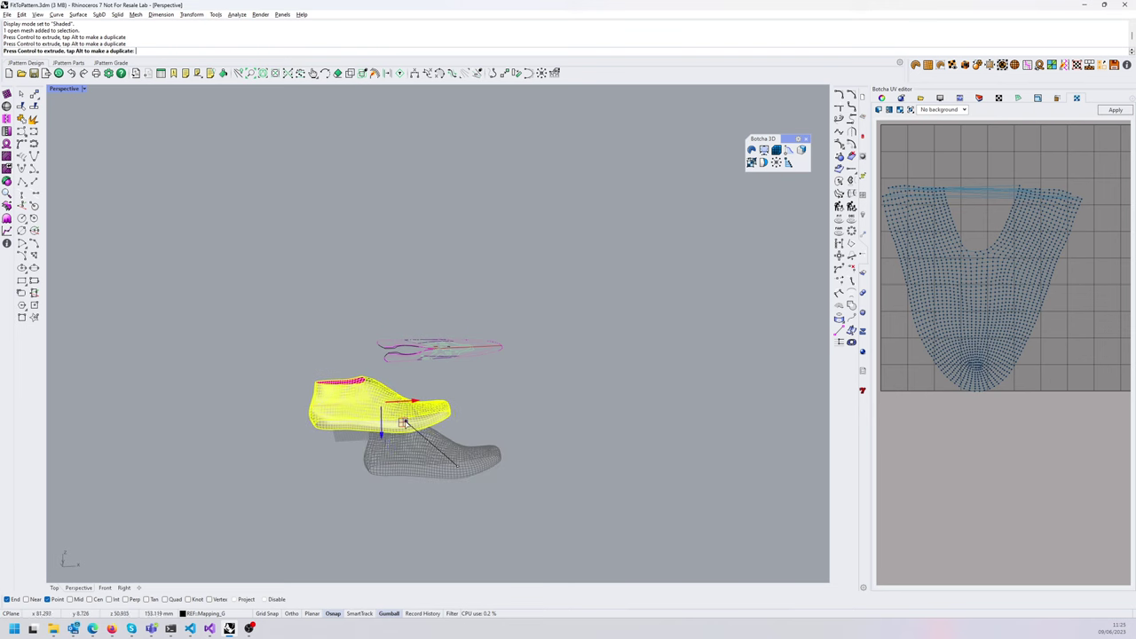
pyautogui.click(251, 286)
# - Inspect the existing UV layout of the shoe last mesh in the Botcha UV editor
pyautogui.scroll(5, 443, 447)
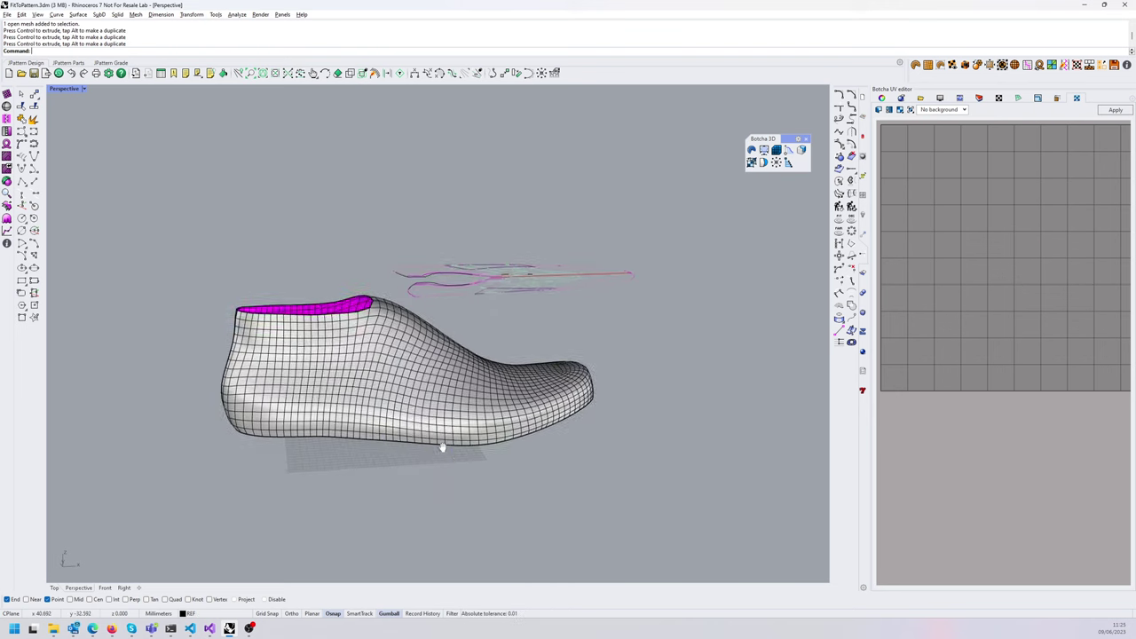
pyautogui.click(440, 378)
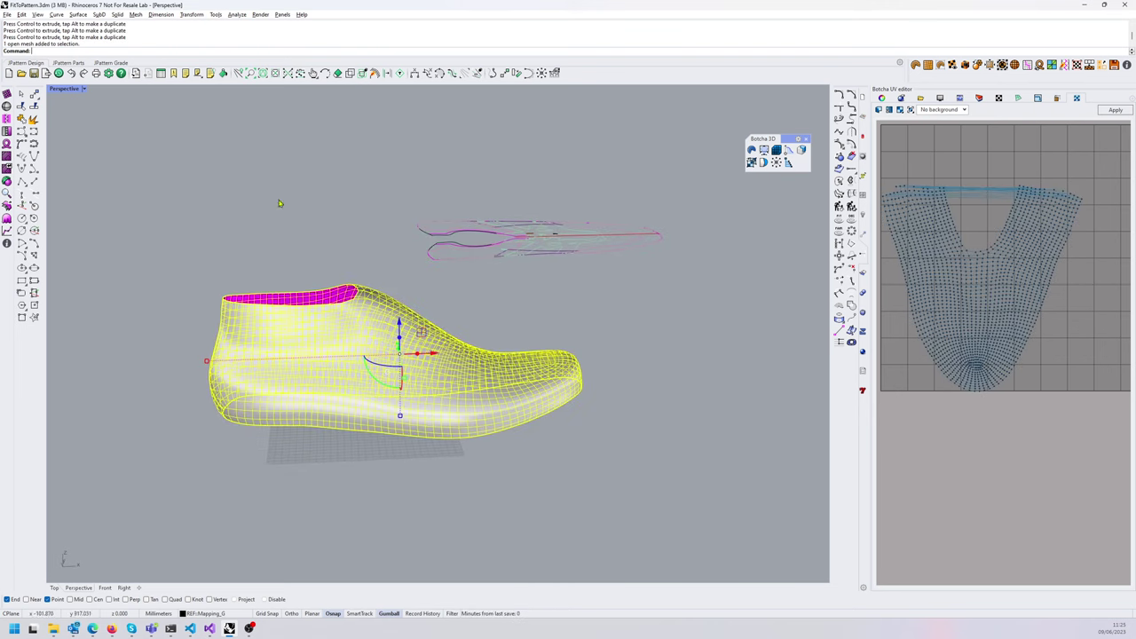
pyautogui.keyDown('shift'); pyautogui.moveTo(279, 203); pyautogui.dragTo(345, 203, button='right'); pyautogui.keyUp('shift')
pyautogui.click(345, 203)
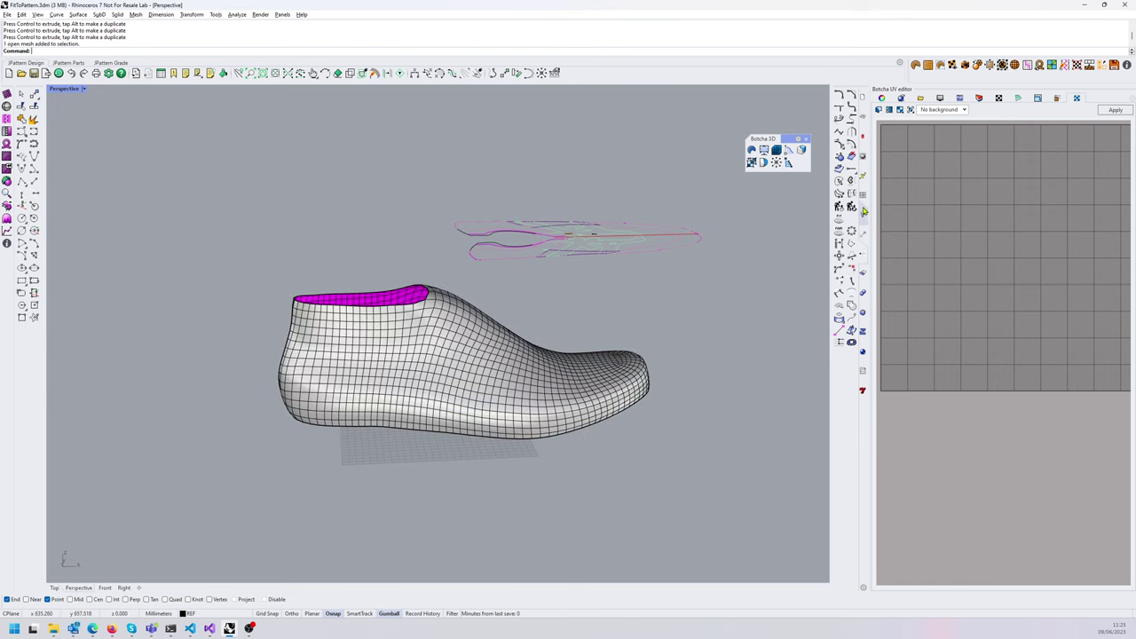
# - Examine the shoe last's quad mesh from the side, the toe and the back, including the collar opening and interior
pyautogui.moveTo(508, 305); pyautogui.dragTo(575, 331, button='right')
pyautogui.moveTo(702, 333); pyautogui.dragTo(532, 306, button='right')
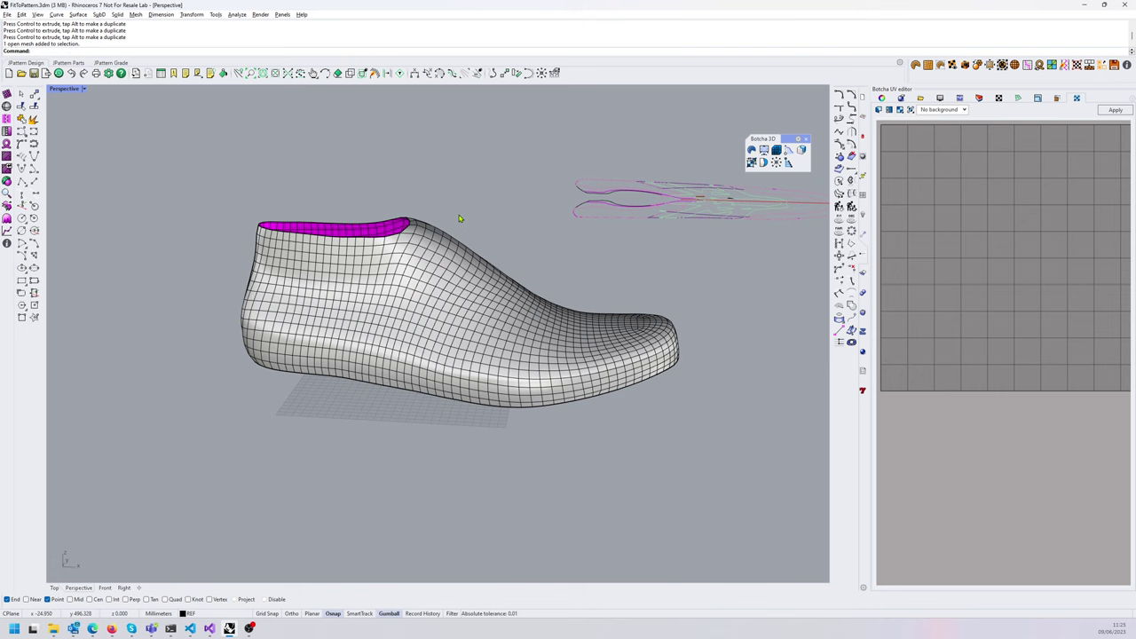
pyautogui.keyDown('shift'); pyautogui.moveTo(449, 259); pyautogui.dragTo(493, 261, button='right'); pyautogui.keyUp('shift')
pyautogui.scroll(2, 500, 263)
pyautogui.keyDown('shift'); pyautogui.moveTo(621, 279); pyautogui.dragTo(585, 304, button='right'); pyautogui.keyUp('shift')
pyautogui.moveTo(689, 362); pyautogui.dragTo(594, 396, button='right')
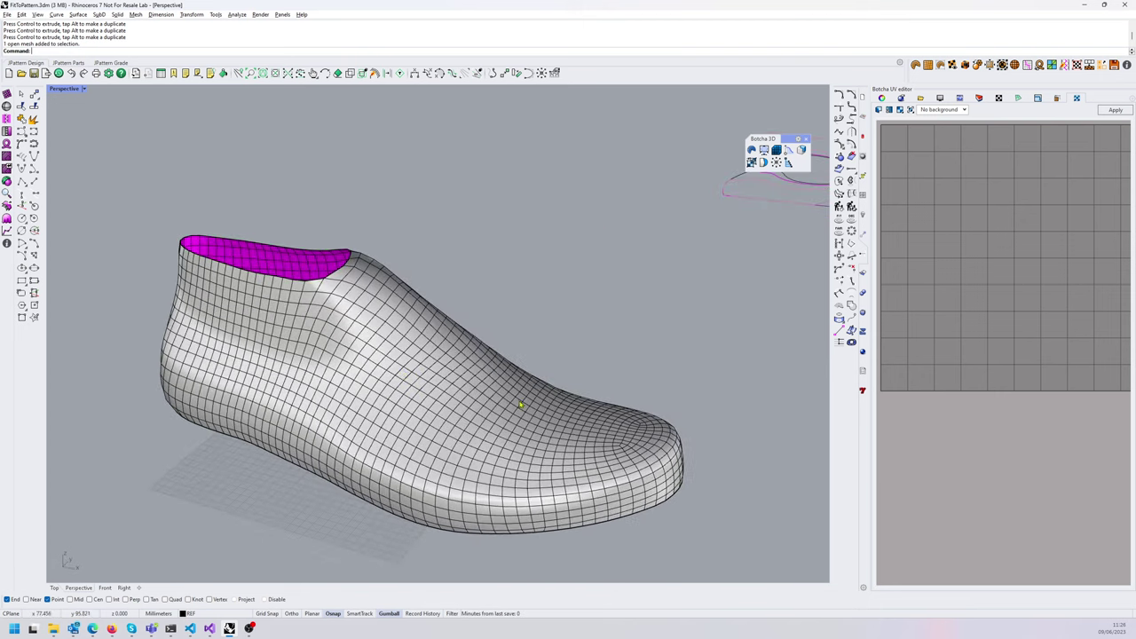
pyautogui.moveTo(442, 400); pyautogui.dragTo(325, 210, button='right')
pyautogui.scroll(2, 325, 210)
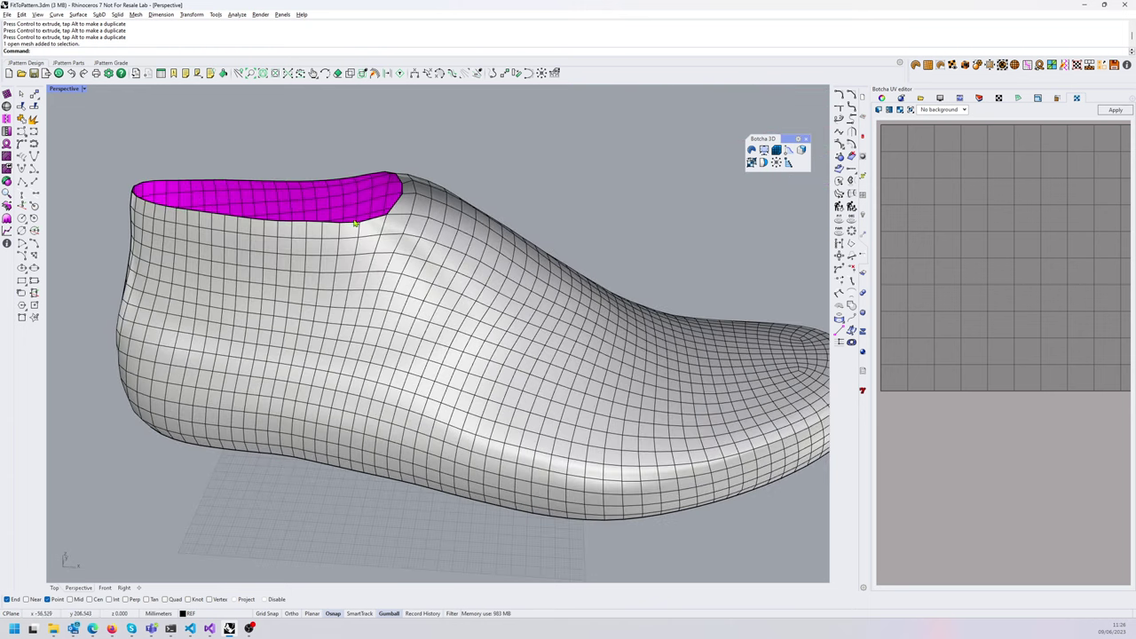
pyautogui.scroll(-2, 343, 221)
pyautogui.moveTo(393, 233); pyautogui.dragTo(560, 181, button='right')
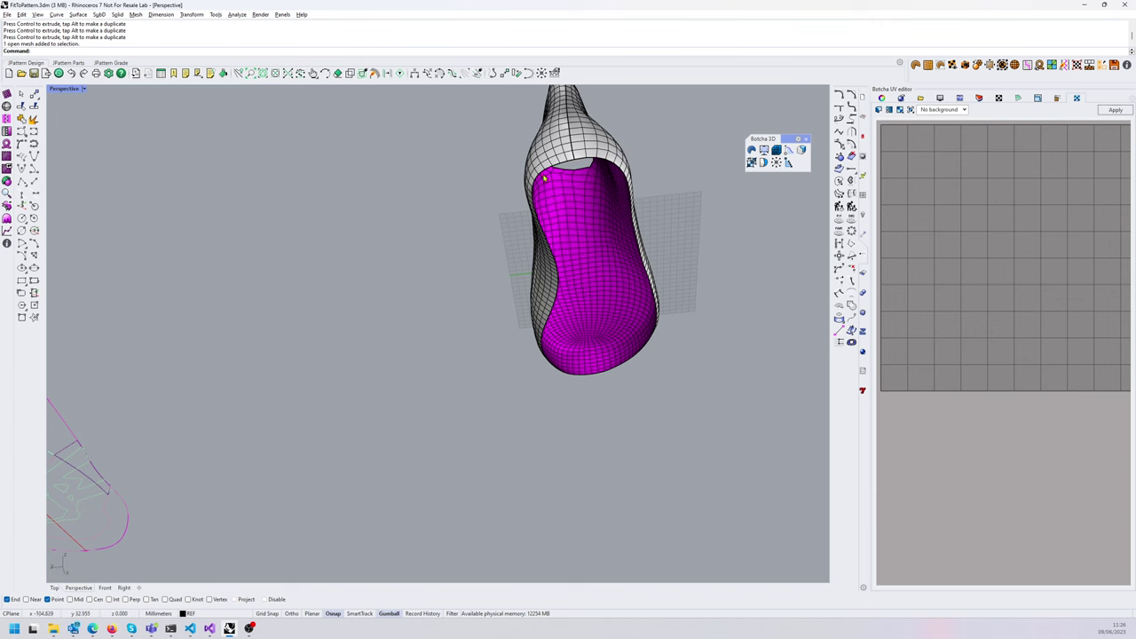
pyautogui.moveTo(617, 224); pyautogui.dragTo(464, 271, button='right')
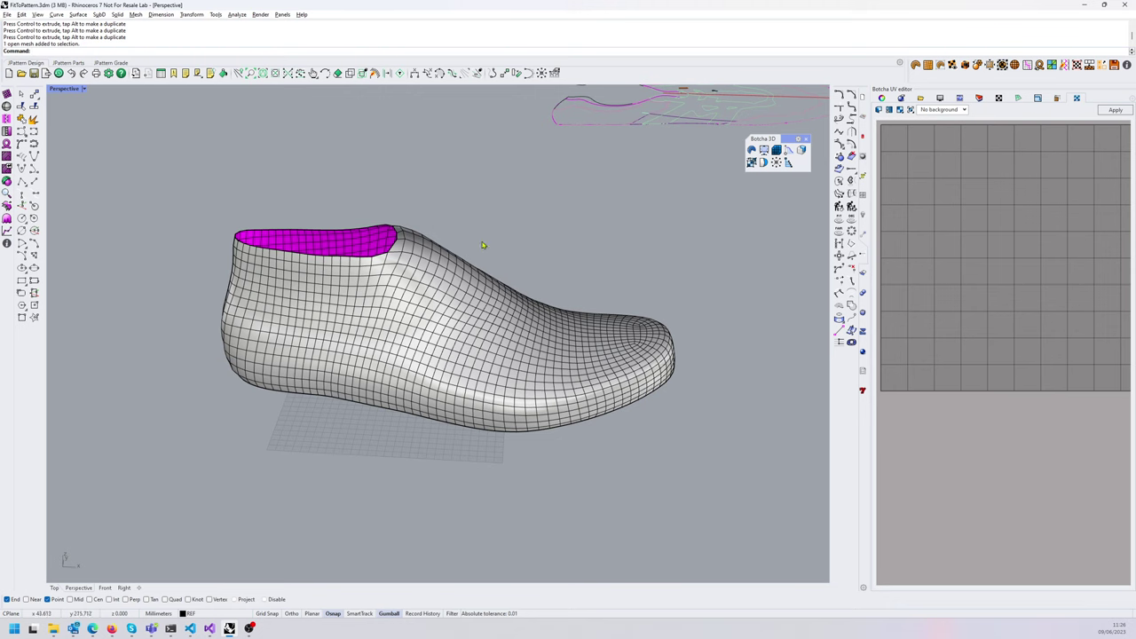
pyautogui.keyDown('shift'); pyautogui.moveTo(455, 219); pyautogui.dragTo(484, 251, button='right'); pyautogui.keyUp('shift')
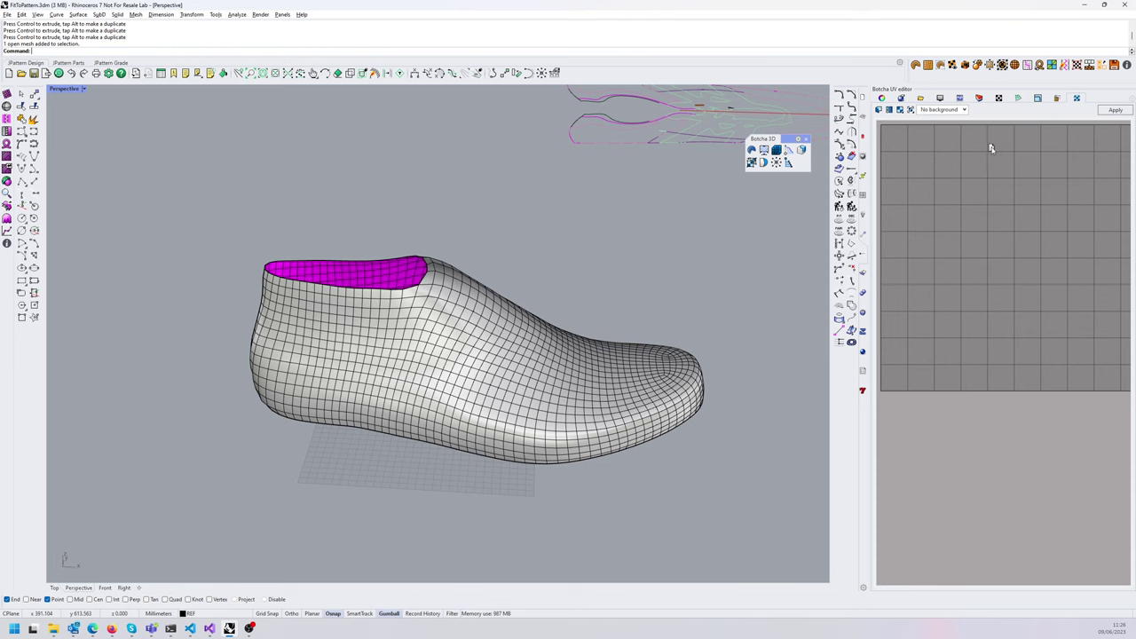
# - Undock and close the Botcha UV editor, and show it again from the list of available panels
pyautogui.click(1077, 99)
pyautogui.moveTo(1063, 149); pyautogui.dragTo(515, 129)
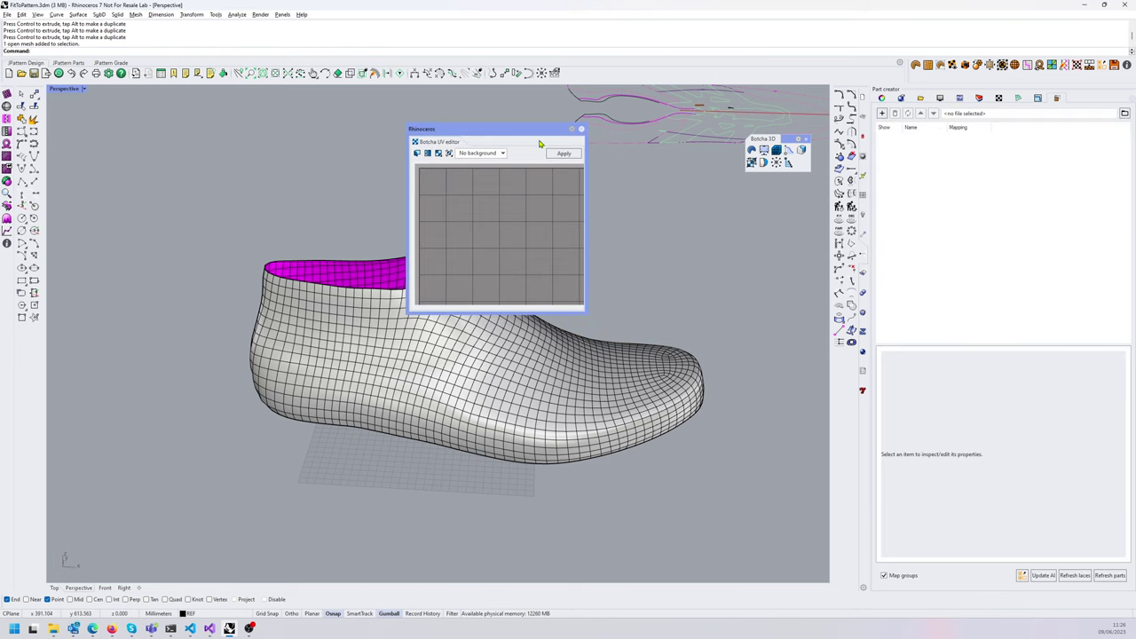
pyautogui.click(581, 128)
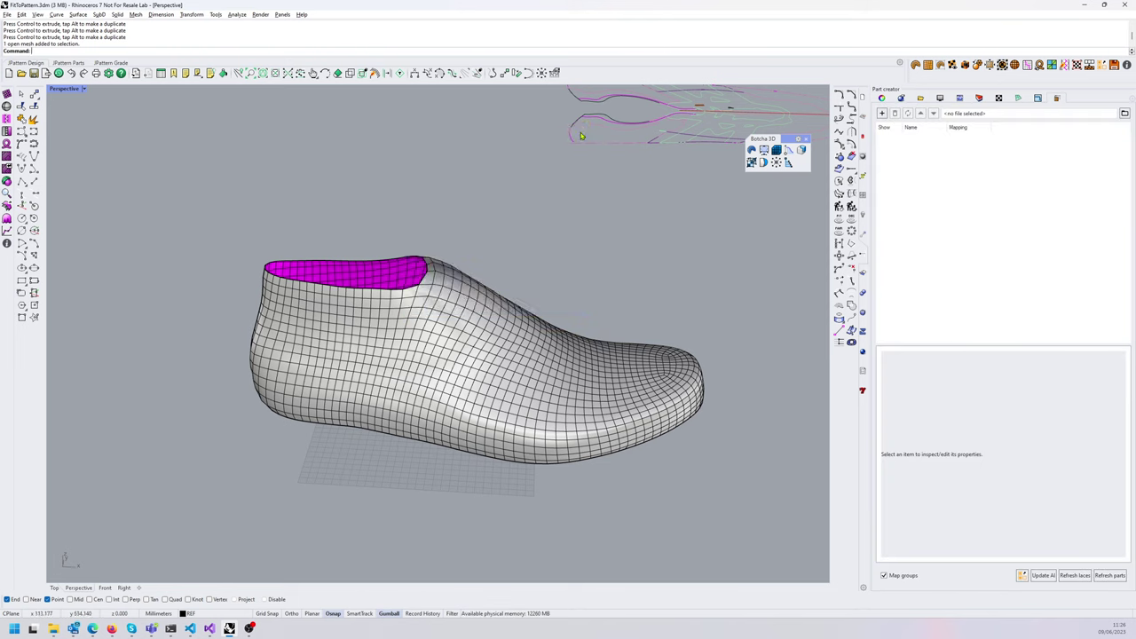
pyautogui.click(1132, 101)
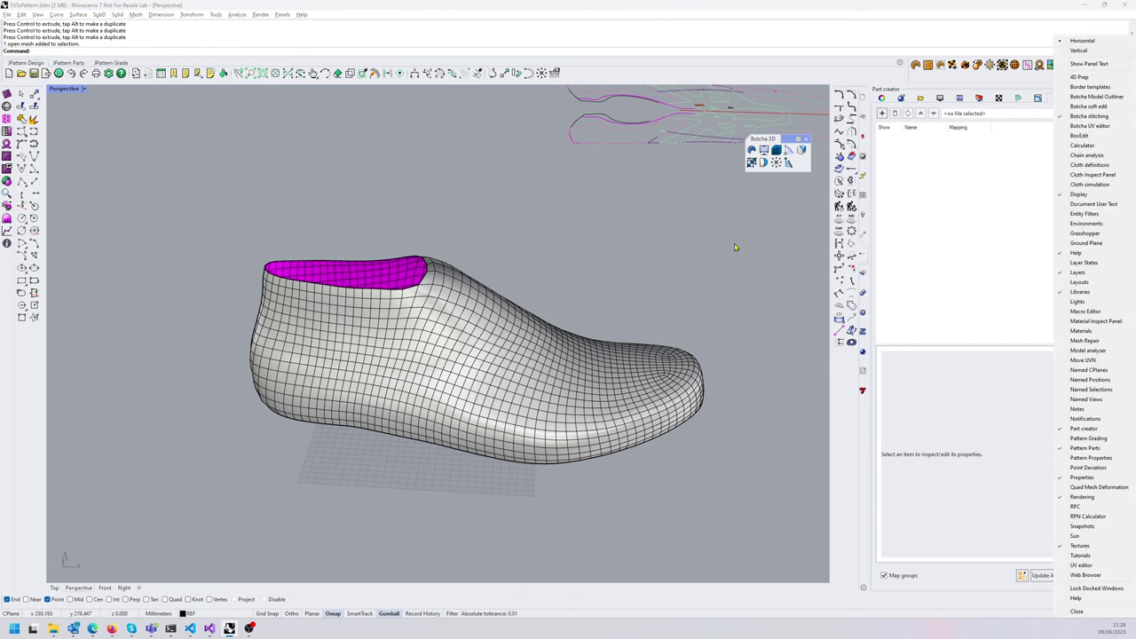
pyautogui.click(1132, 101)
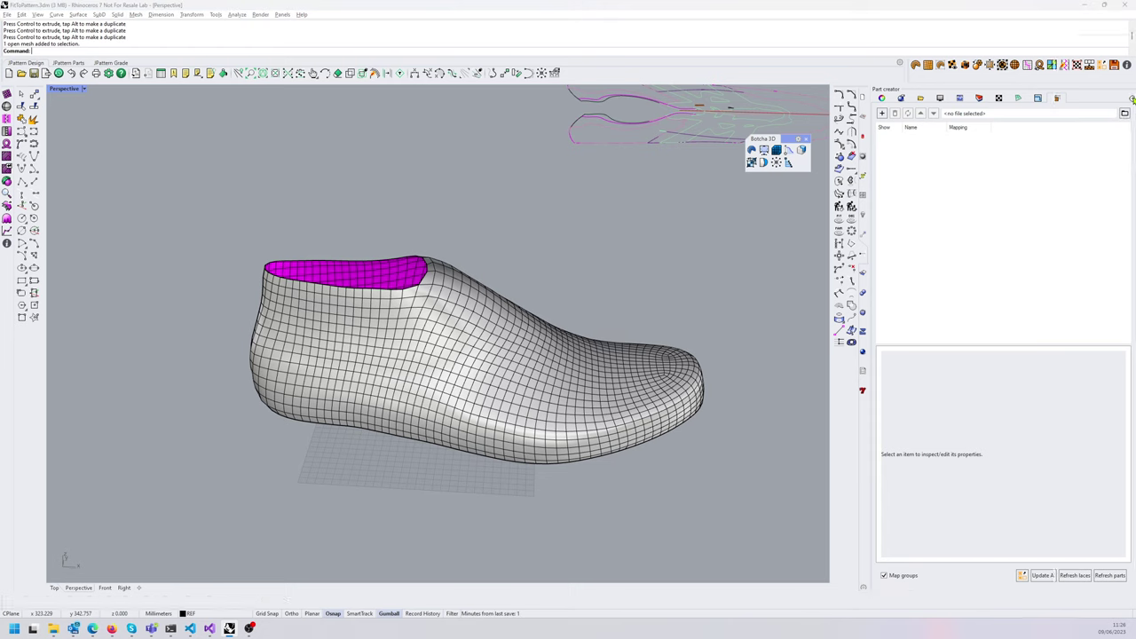
pyautogui.click(1132, 100)
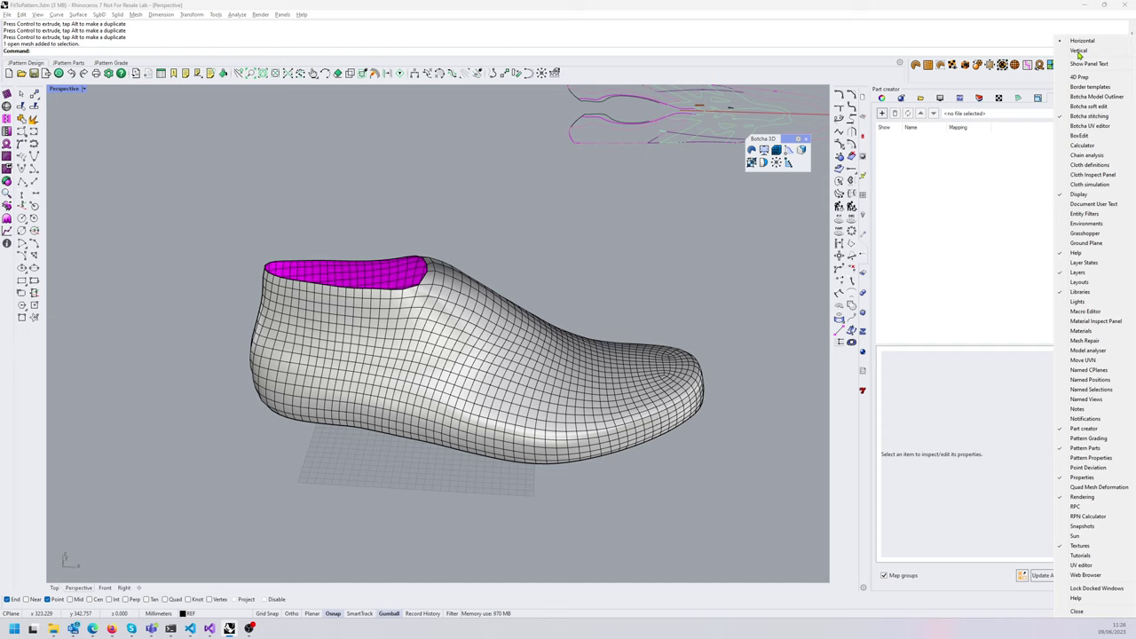
pyautogui.click(1087, 126)
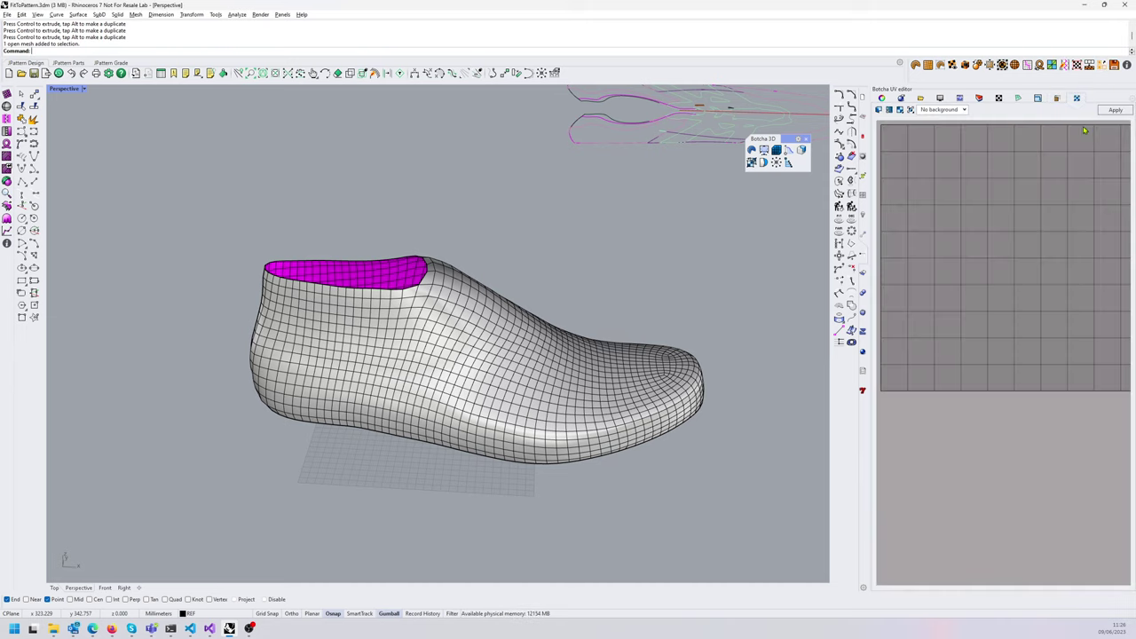
# - Load the shoe last mesh into the Botcha UV editor with a UV size of 400
pyautogui.click(880, 110)
pyautogui.keyDown('shift'); pyautogui.moveTo(448, 212); pyautogui.dragTo(467, 236, button='right'); pyautogui.keyUp('shift')
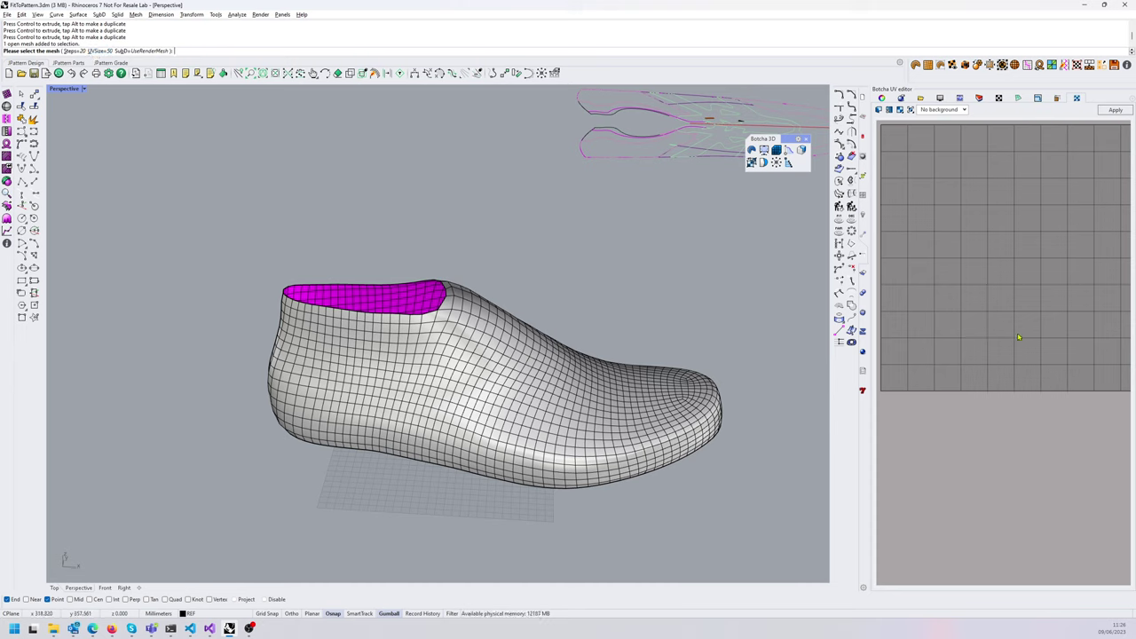
pyautogui.click(99, 52)
pyautogui.write('400')
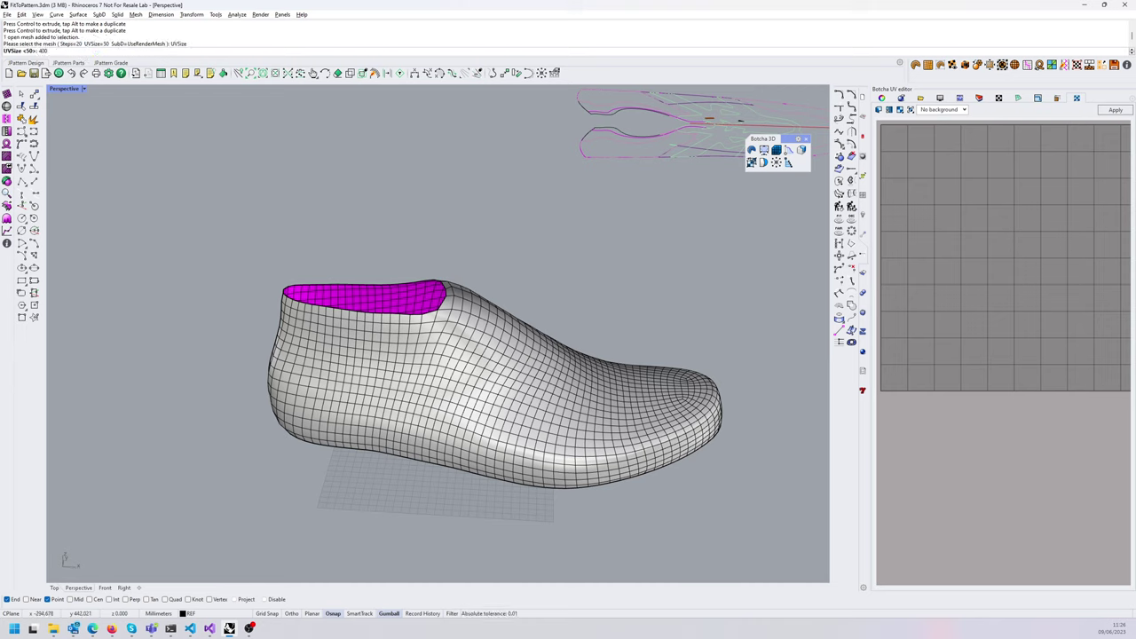
pyautogui.press('Return')
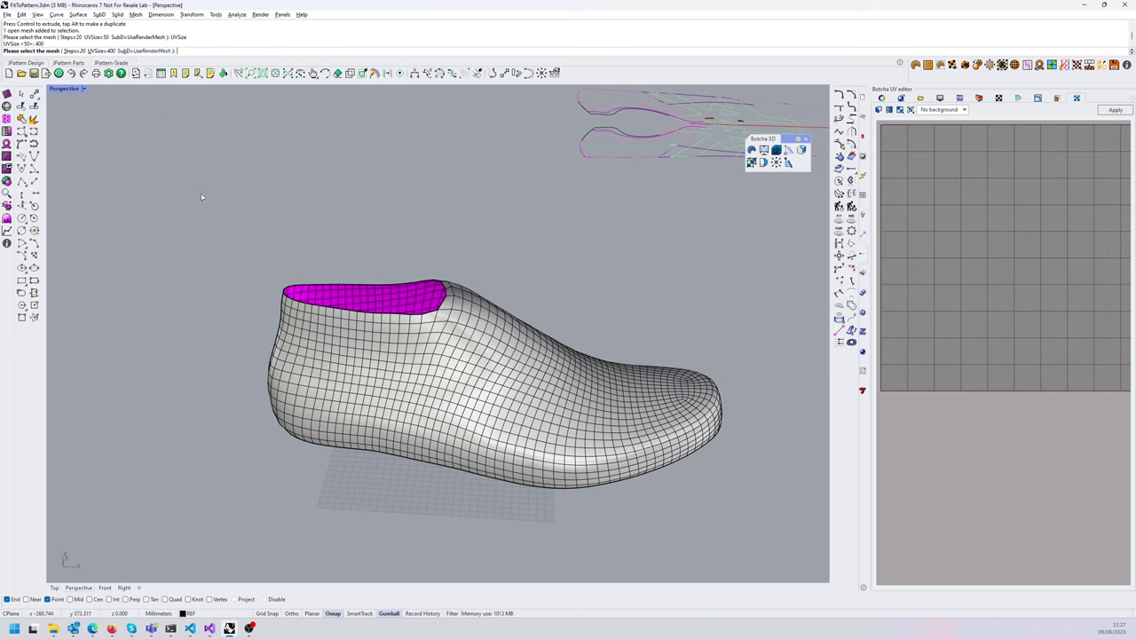
pyautogui.click(339, 335)
pyautogui.press('Return')
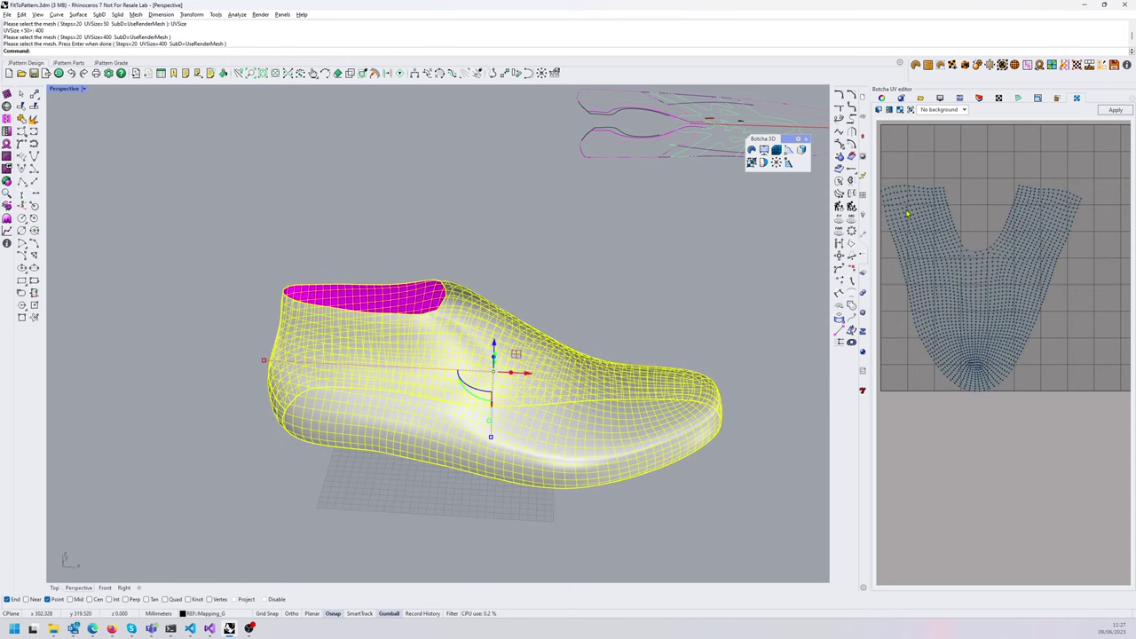
pyautogui.scroll(-4, 913, 225)
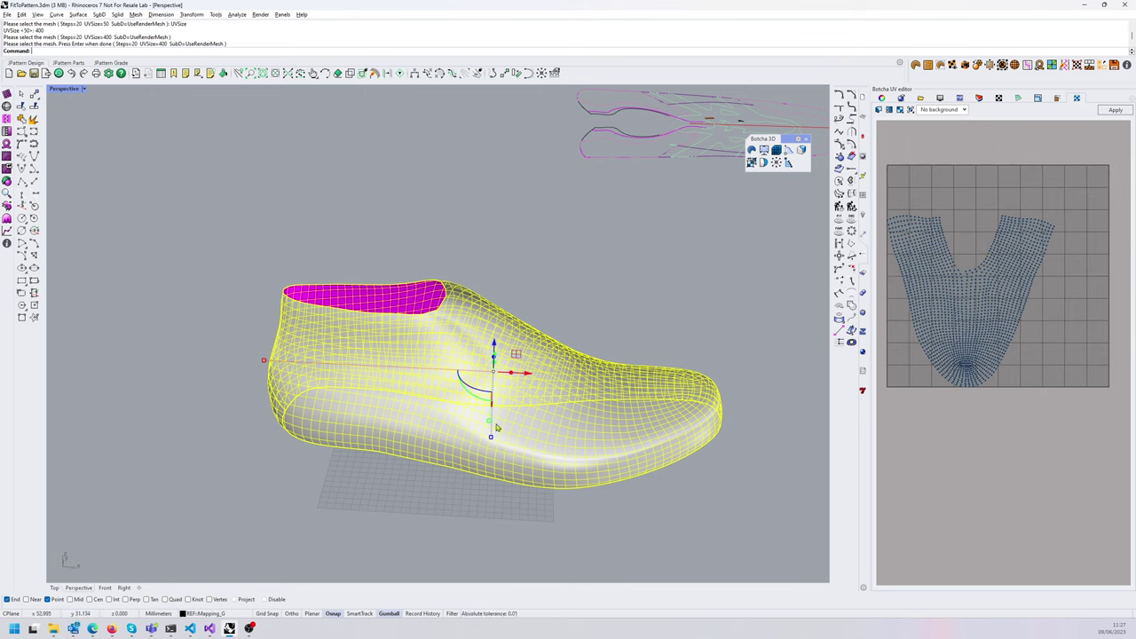
pyautogui.moveTo(978, 295); pyautogui.dragTo(993, 271, button='right')
# - Add the shoe last's flattened UV mesh to the document, placing it over the flat pattern curves
pyautogui.click(663, 302)
pyautogui.click(538, 397)
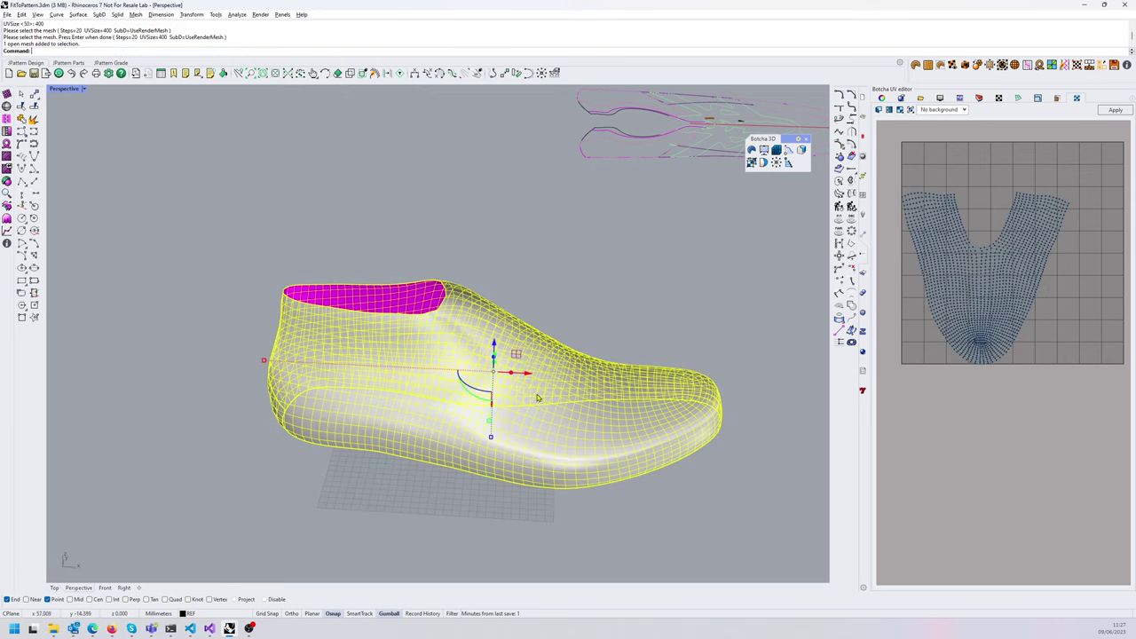
pyautogui.moveTo(546, 311); pyautogui.dragTo(612, 271, button='right')
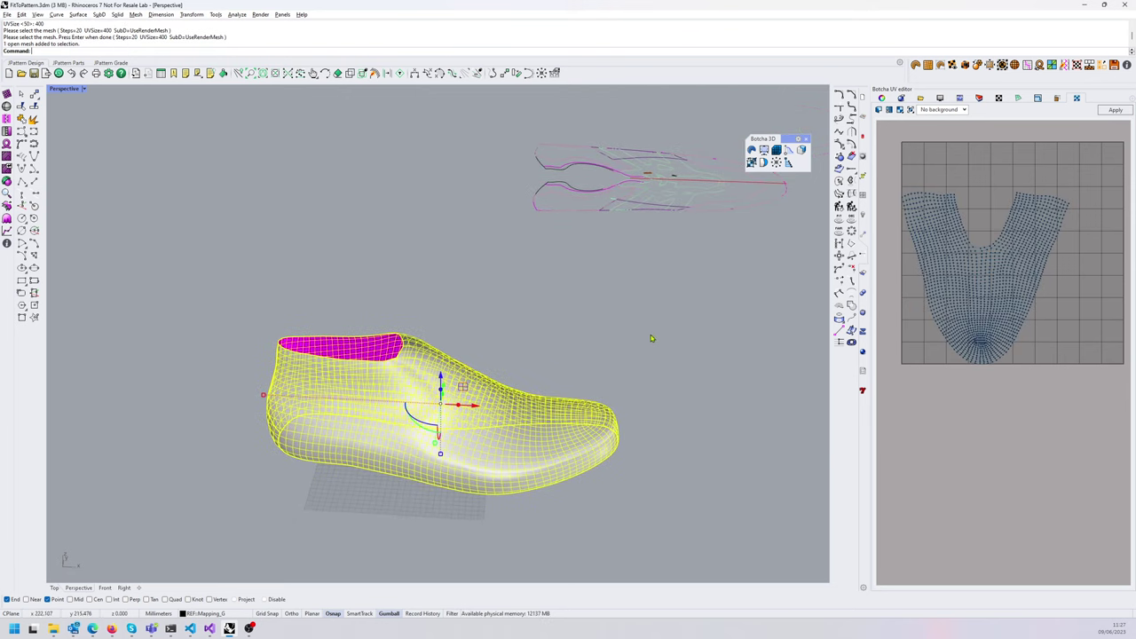
pyautogui.moveTo(660, 182); pyautogui.dragTo(616, 255, button='right')
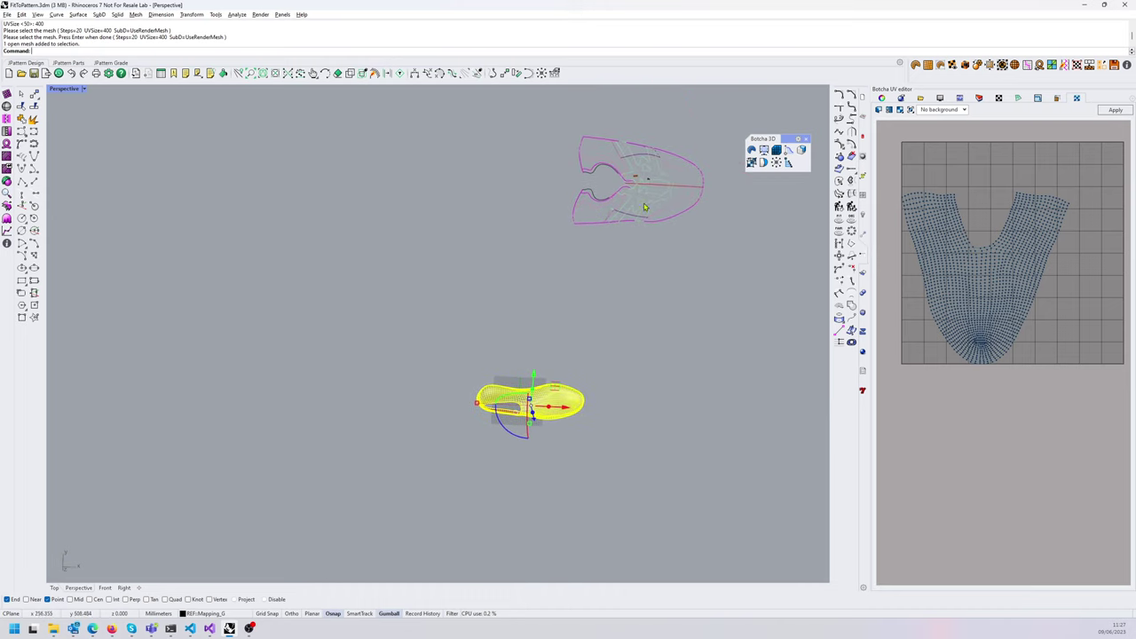
pyautogui.moveTo(630, 189)
pyautogui.mouseDown(button='right')
pyautogui.moveTo(619, 234)
pyautogui.moveTo(629, 208)
pyautogui.mouseUp(button='right')
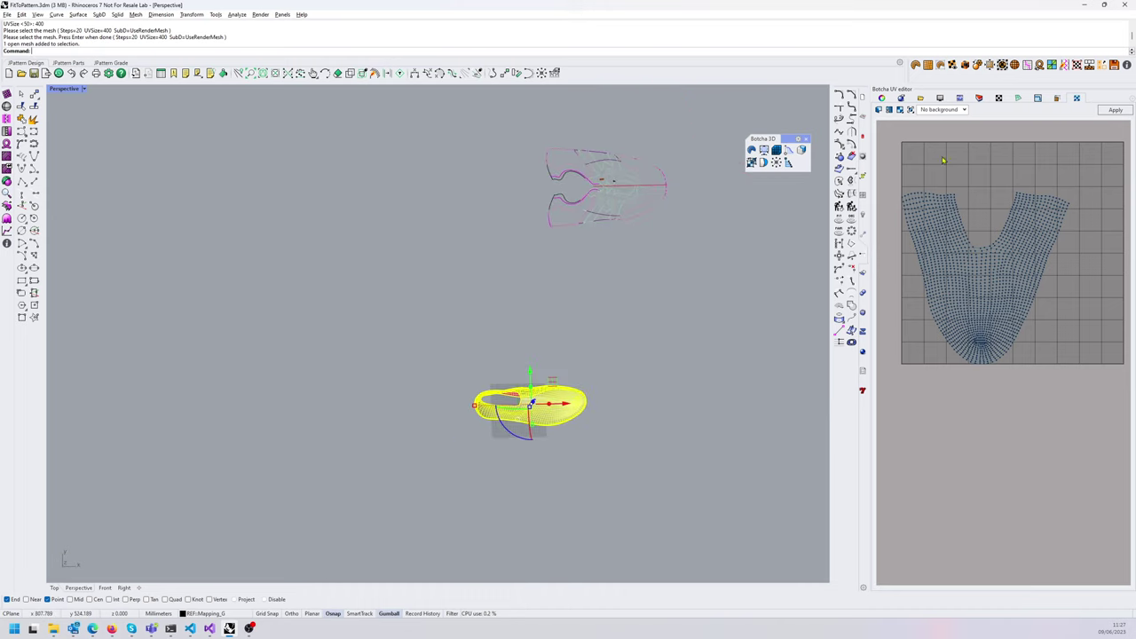
pyautogui.click(900, 110)
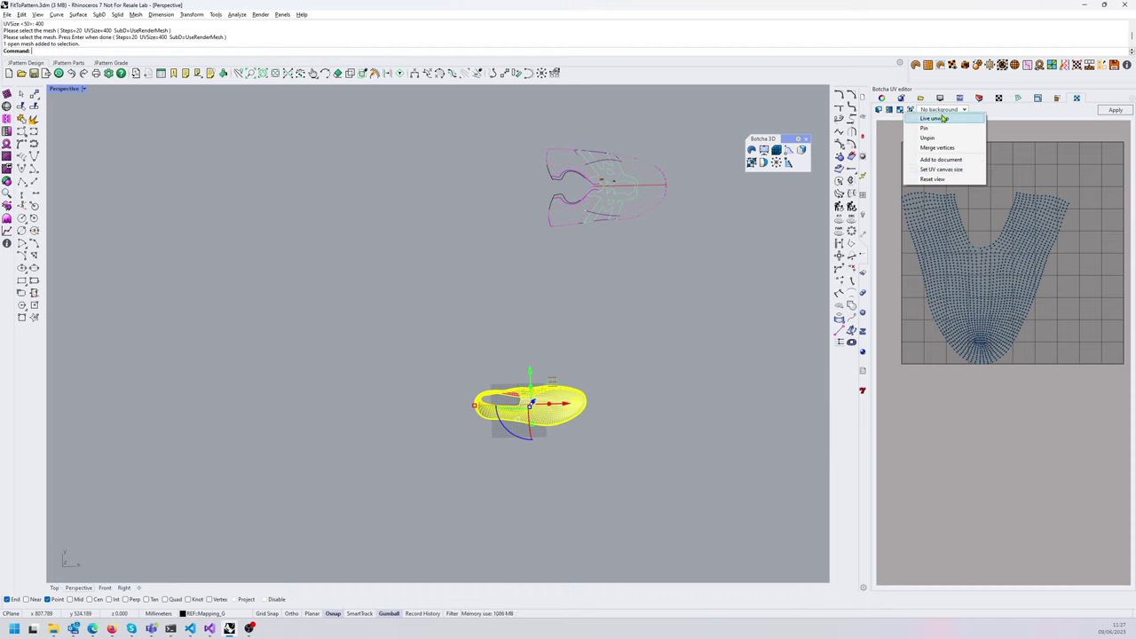
pyautogui.click(943, 160)
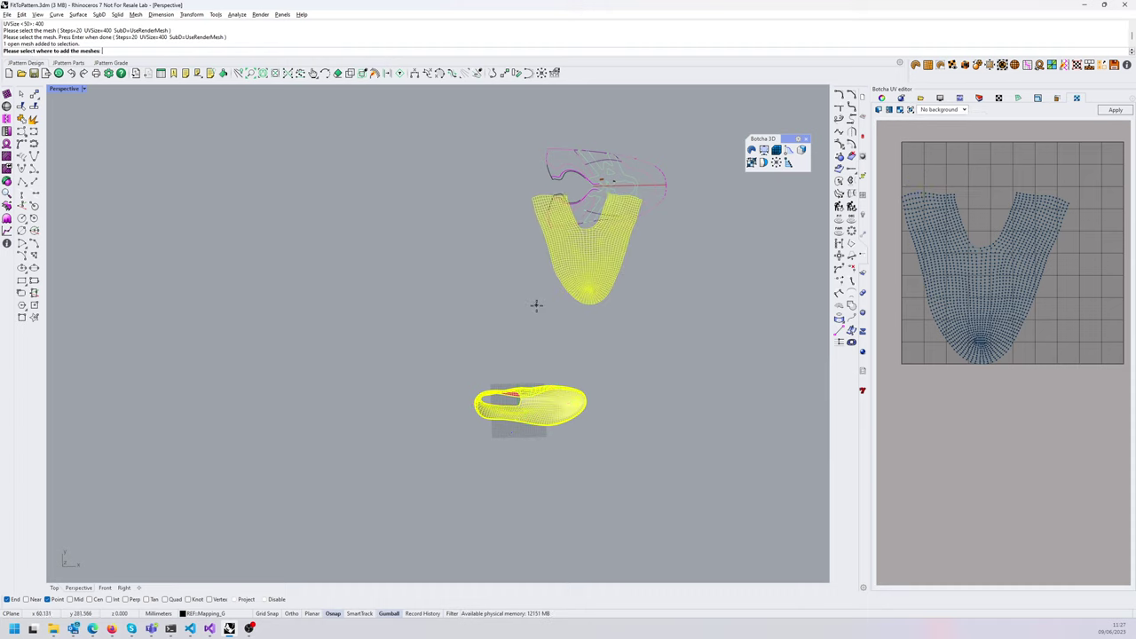
pyautogui.click(552, 246)
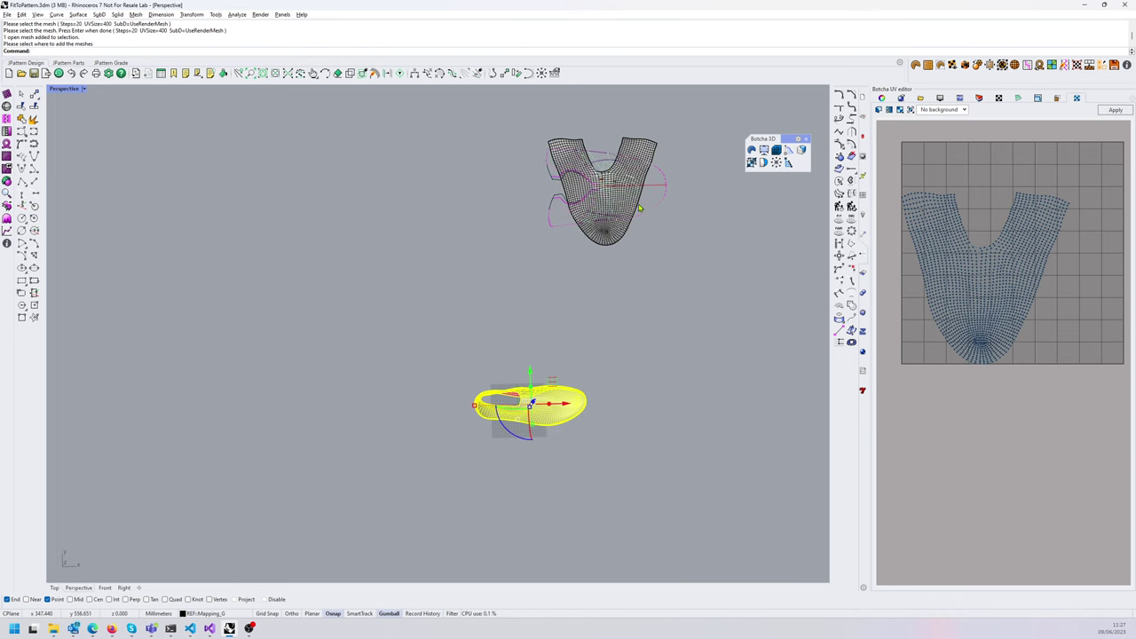
pyautogui.keyDown('shift'); pyautogui.moveTo(597, 257); pyautogui.dragTo(592, 310, button='right'); pyautogui.keyUp('shift')
pyautogui.scroll(3, 591, 302)
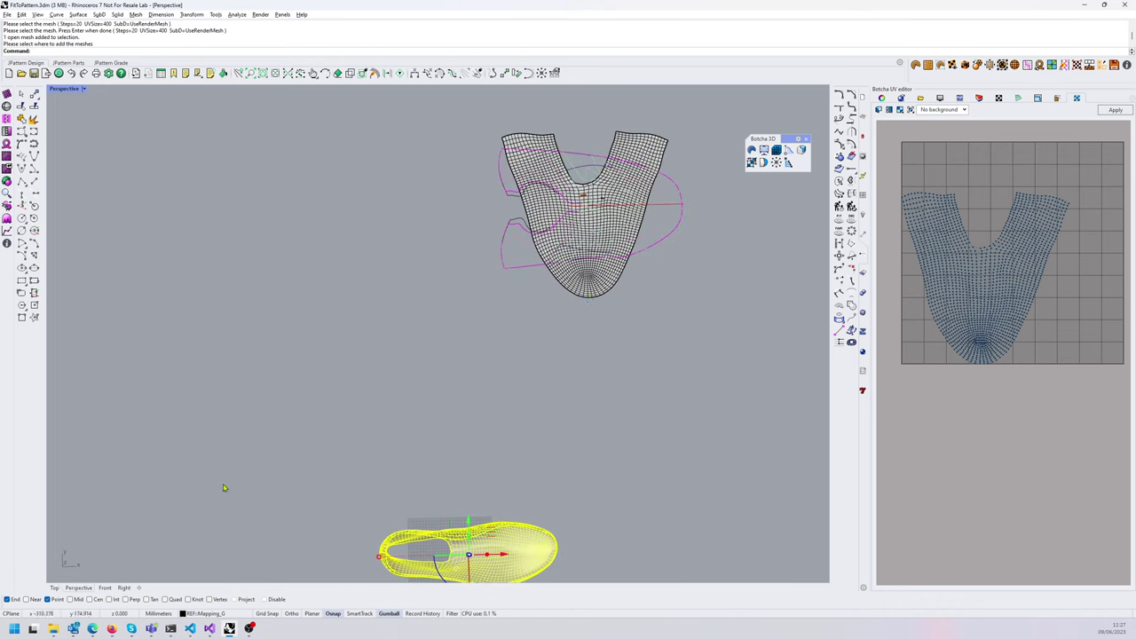
# - In the Top view, rotate and align the flattened mesh over the pattern curves so its toe points the same way as the pattern's
pyautogui.click(54, 588)
pyautogui.scroll(-3, 475, 408)
pyautogui.click(480, 427)
pyautogui.moveTo(450, 348); pyautogui.dragTo(517, 337)
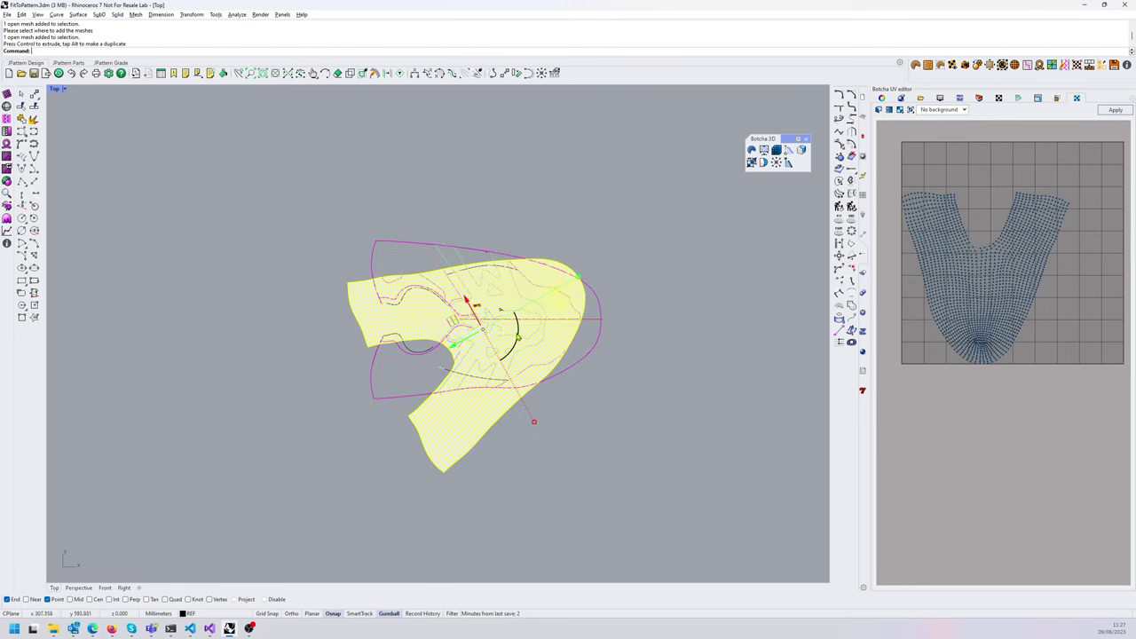
pyautogui.hotkey('ctrl', 'z')
pyautogui.moveTo(450, 348); pyautogui.dragTo(510, 292)
pyautogui.click(556, 251)
pyautogui.click(557, 351)
pyautogui.click(544, 205)
pyautogui.scroll(2, 414, 264)
pyautogui.click(397, 206)
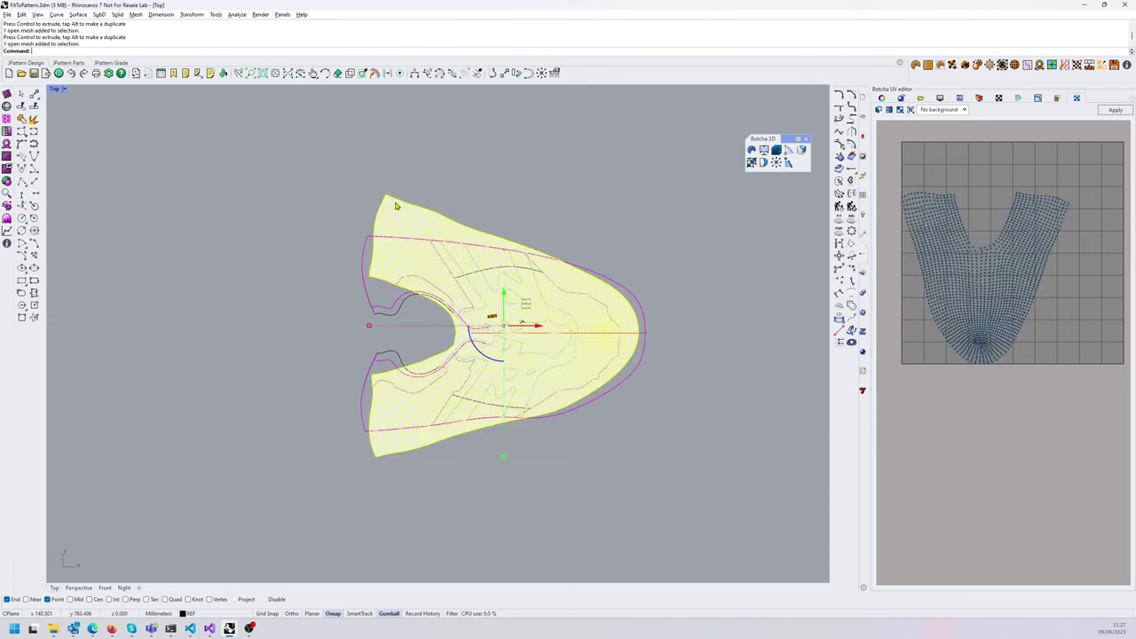
# - Switch the Top view to Wireframe display and deselect the flattened mesh
pyautogui.middleClick(409, 154)
pyautogui.click(428, 138)
pyautogui.click(538, 223)
pyautogui.scroll(4, 526, 285)
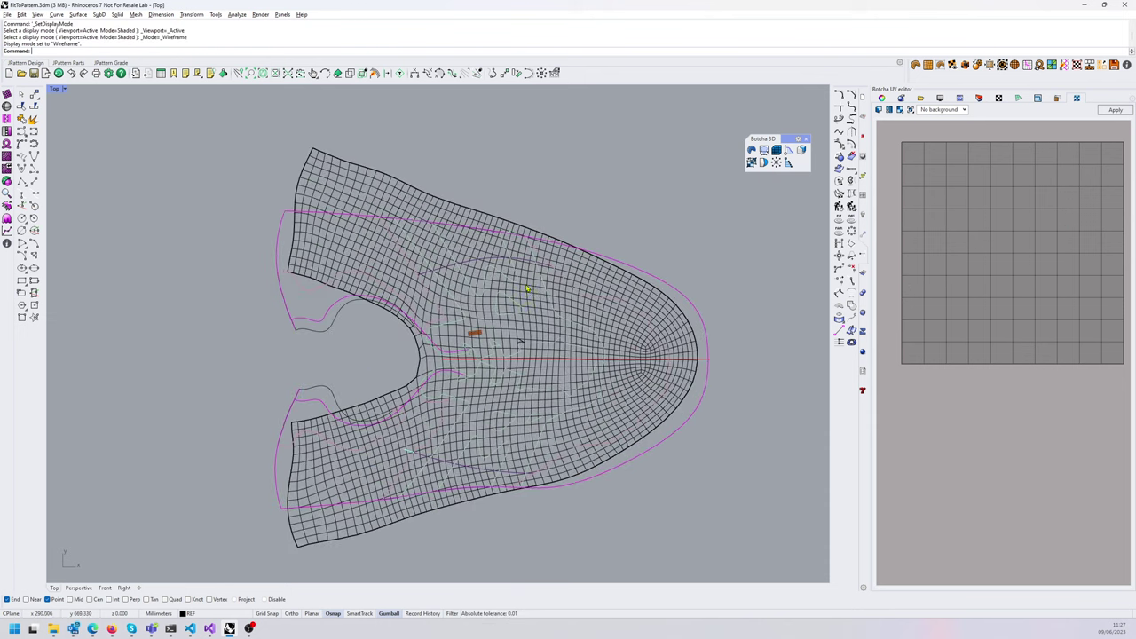
pyautogui.scroll(-3, 486, 369)
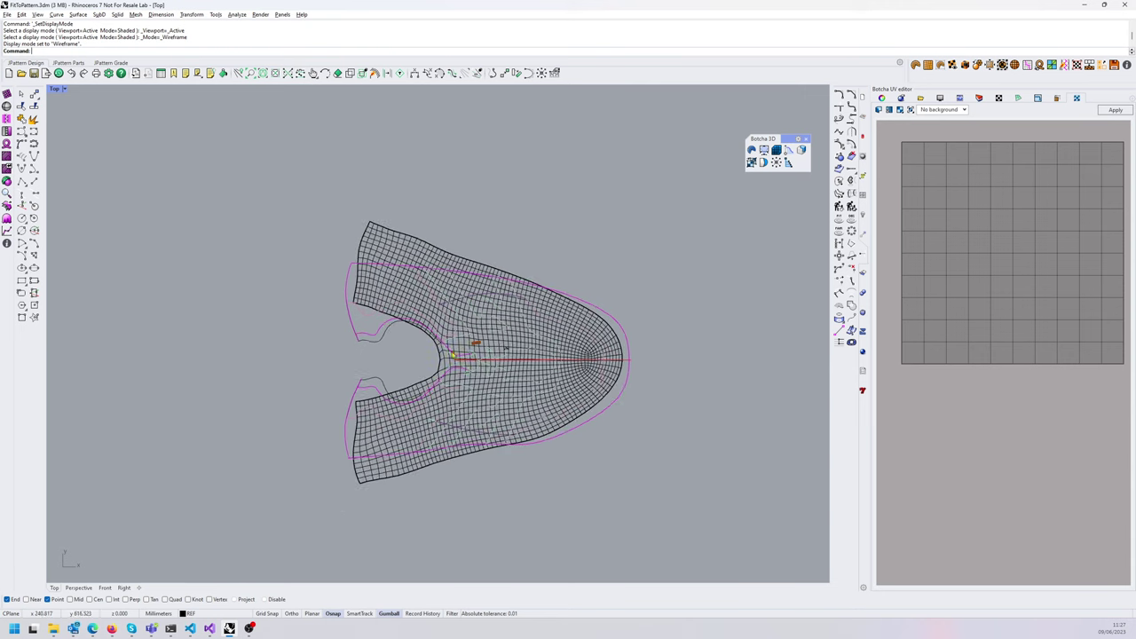
# - Set the display color of all the pattern curves under the flattened mesh to red
pyautogui.moveTo(288, 245); pyautogui.dragTo(682, 471)
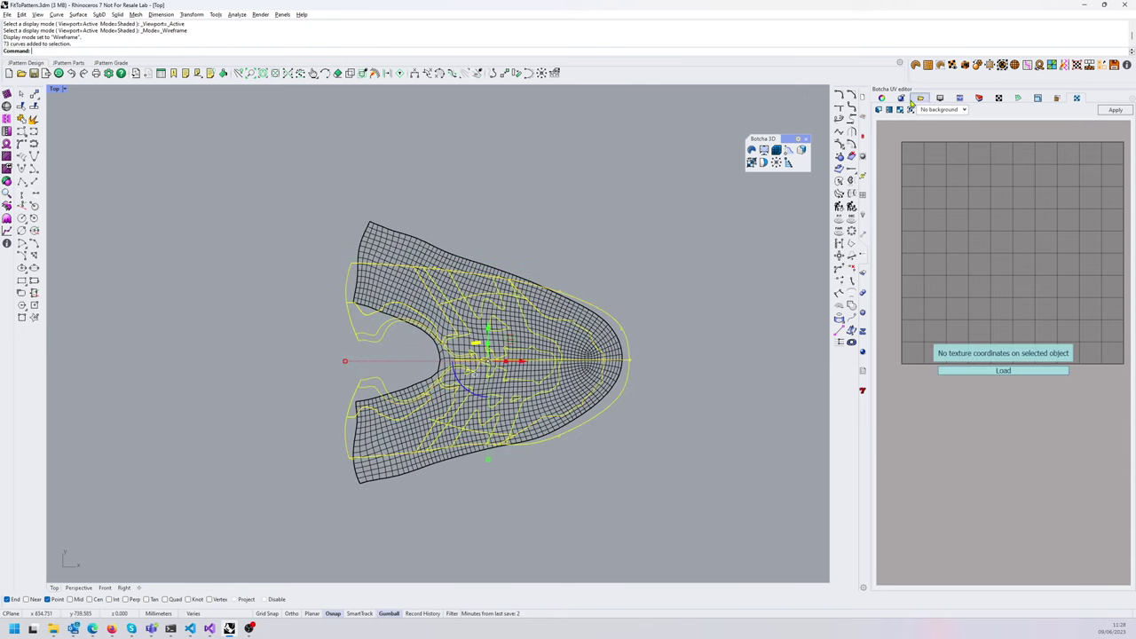
pyautogui.click(882, 98)
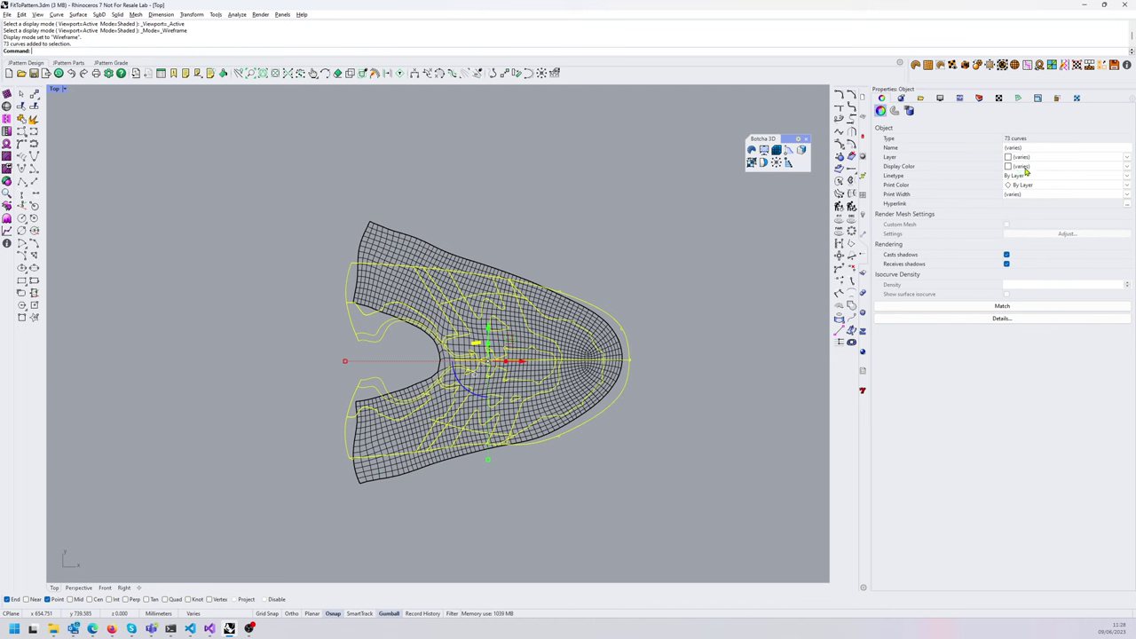
pyautogui.click(1030, 167)
pyautogui.click(1020, 208)
pyautogui.click(596, 218)
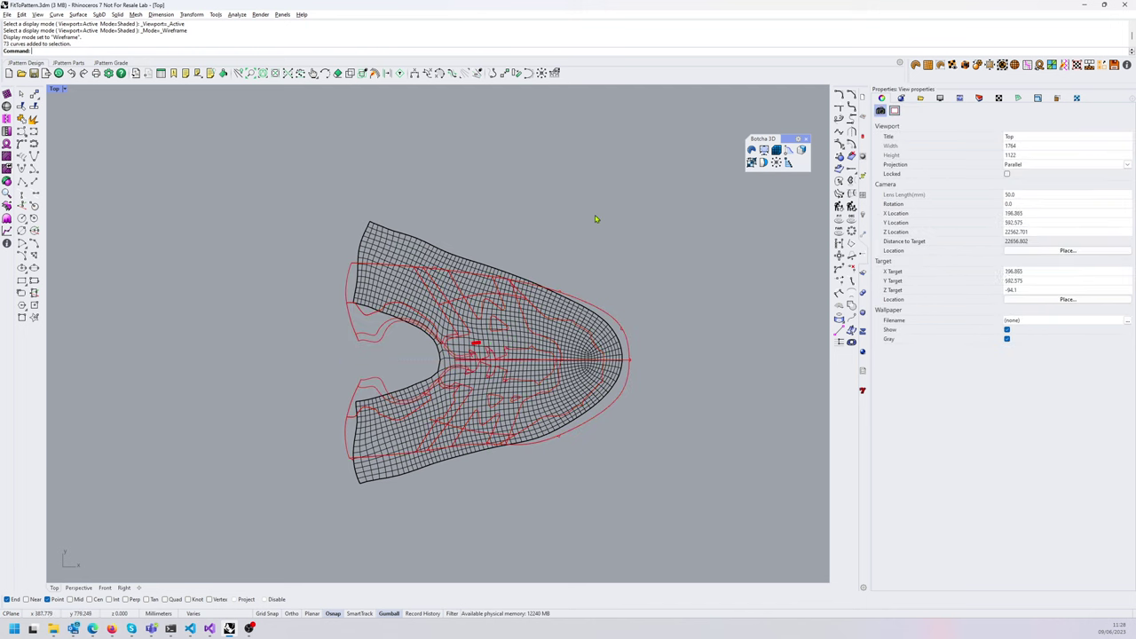
pyautogui.scroll(6, 538, 289)
pyautogui.moveTo(525, 339); pyautogui.dragTo(584, 265, button='right')
pyautogui.scroll(-2, 495, 373)
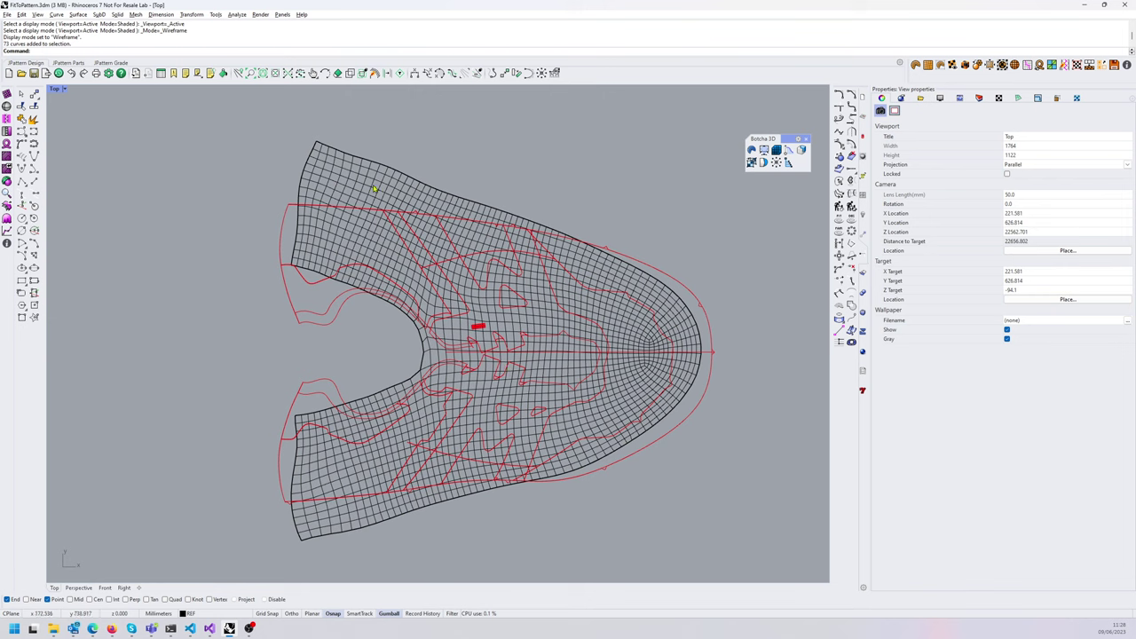
# - Compare the flattened mesh with the pattern curves and the 3D shoe last in the Top and Perspective views
pyautogui.click(292, 209)
pyautogui.click(374, 177)
pyautogui.scroll(-10, 381, 176)
pyautogui.moveTo(332, 501); pyautogui.dragTo(381, 424, button='right')
pyautogui.scroll(2, 381, 427)
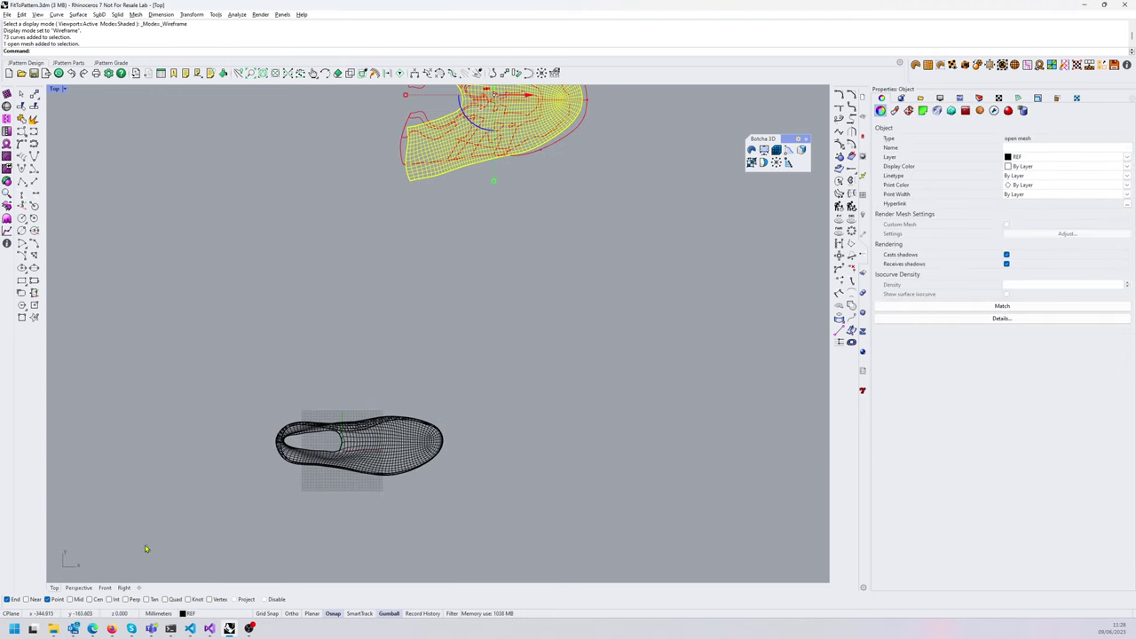
pyautogui.click(78, 587)
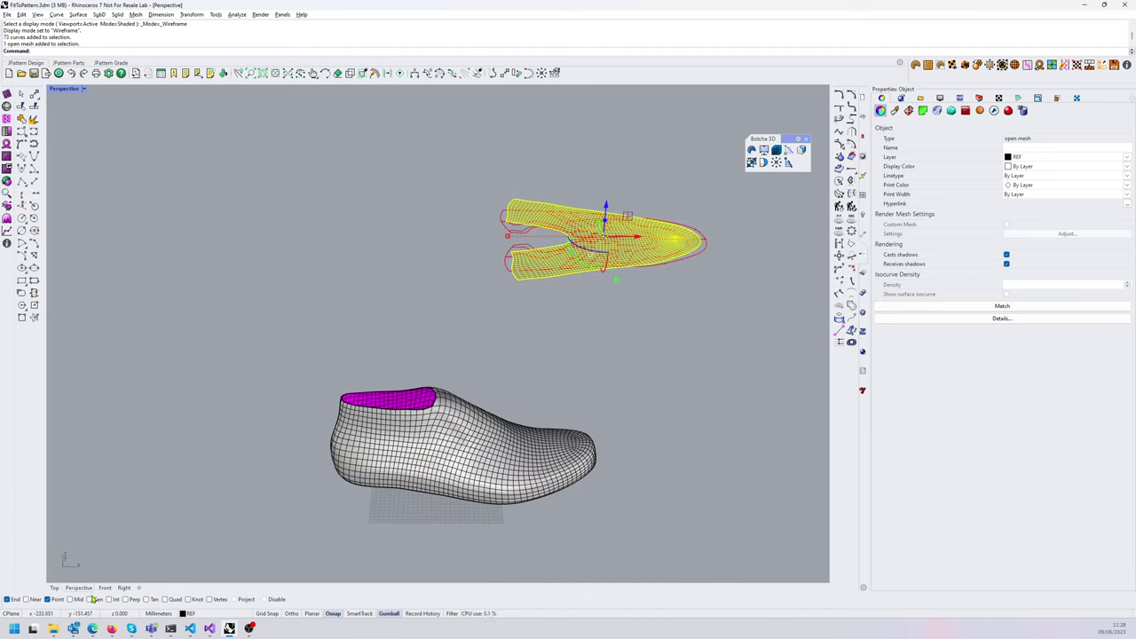
pyautogui.click(54, 587)
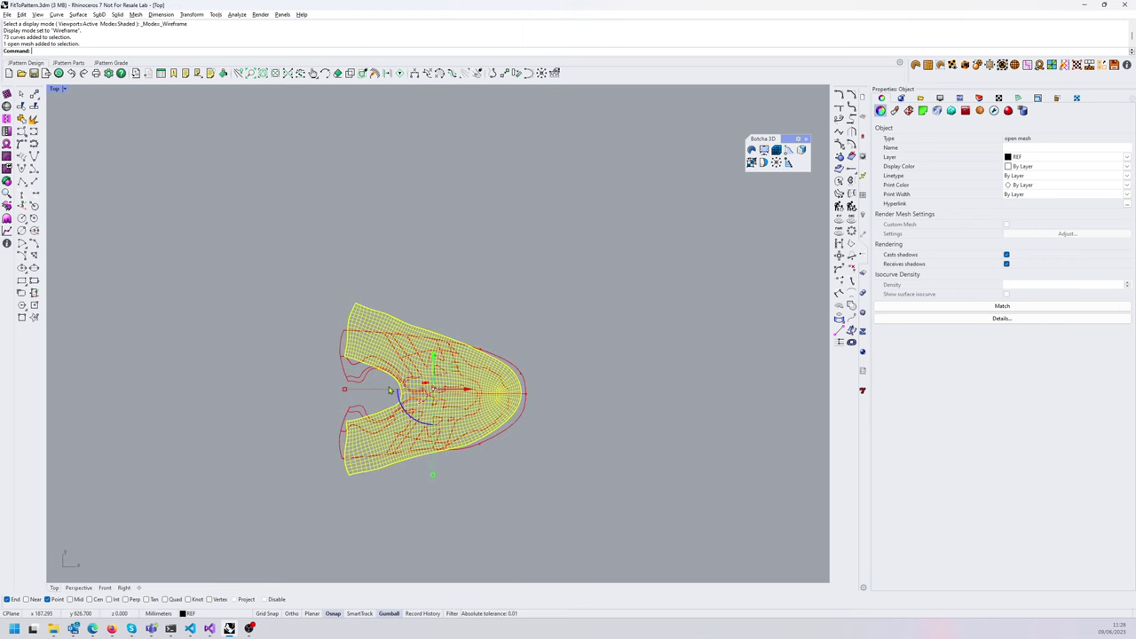
pyautogui.scroll(8, 346, 346)
pyautogui.press('Escape')
pyautogui.click(346, 347)
pyautogui.click(348, 419)
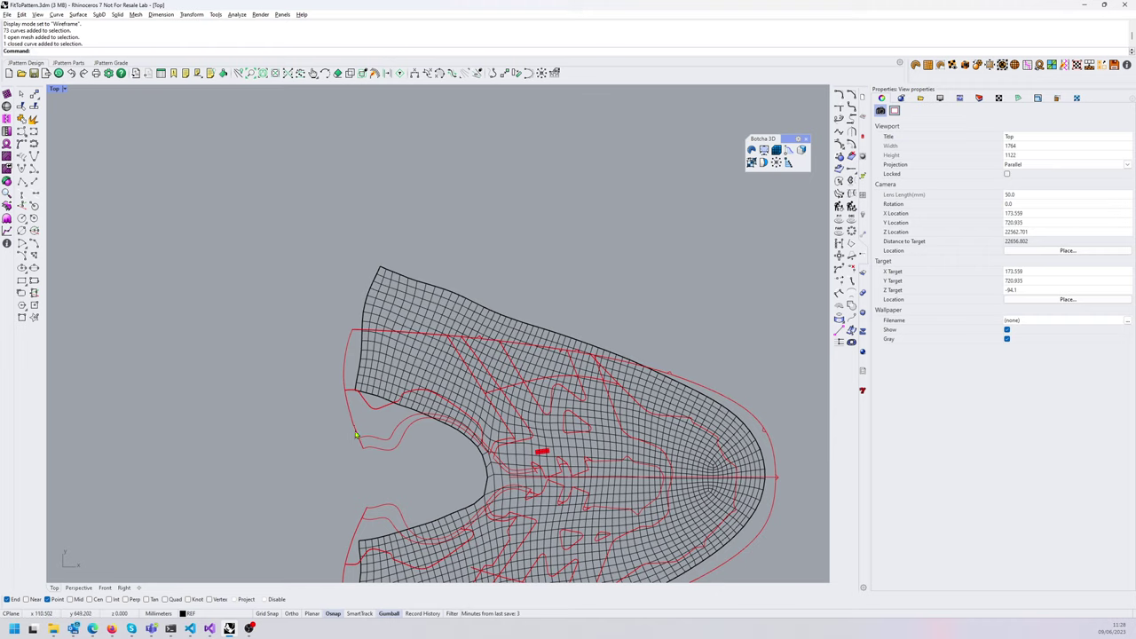
# - Isolate the flattened mesh together with the three open base curves forming the pattern's heel ends and long outer outline
pyautogui.scroll(5, 361, 448)
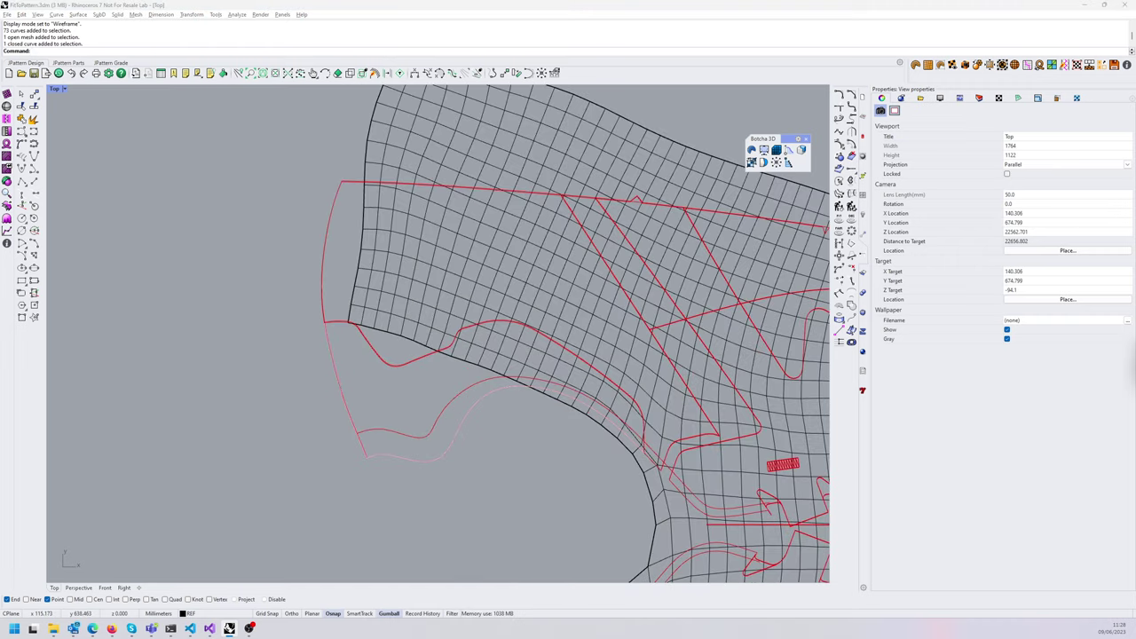
pyautogui.click(323, 275)
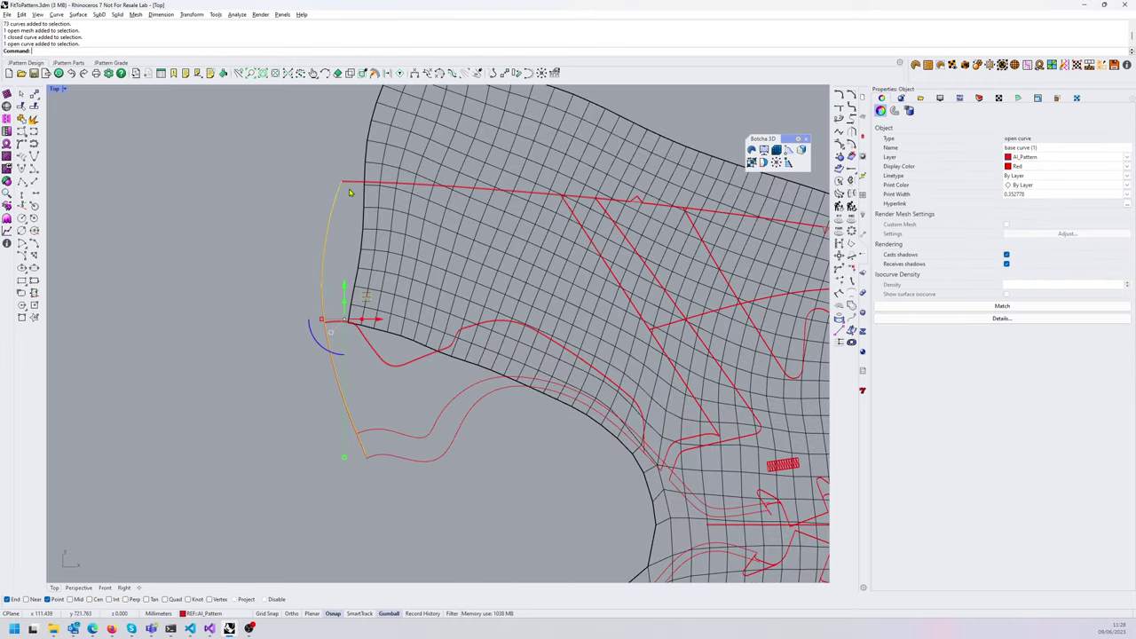
pyautogui.scroll(3, 350, 193)
pyautogui.keyDown('shift'); pyautogui.click(324, 299); pyautogui.keyUp('shift')
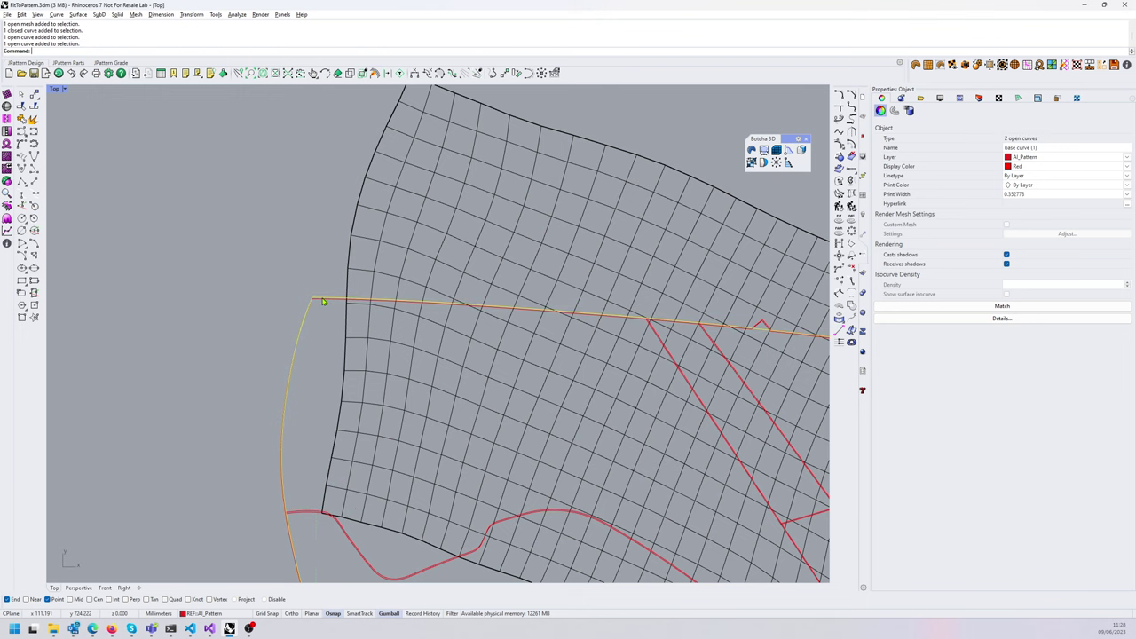
pyautogui.scroll(-5, 325, 304)
pyautogui.scroll(5, 369, 417)
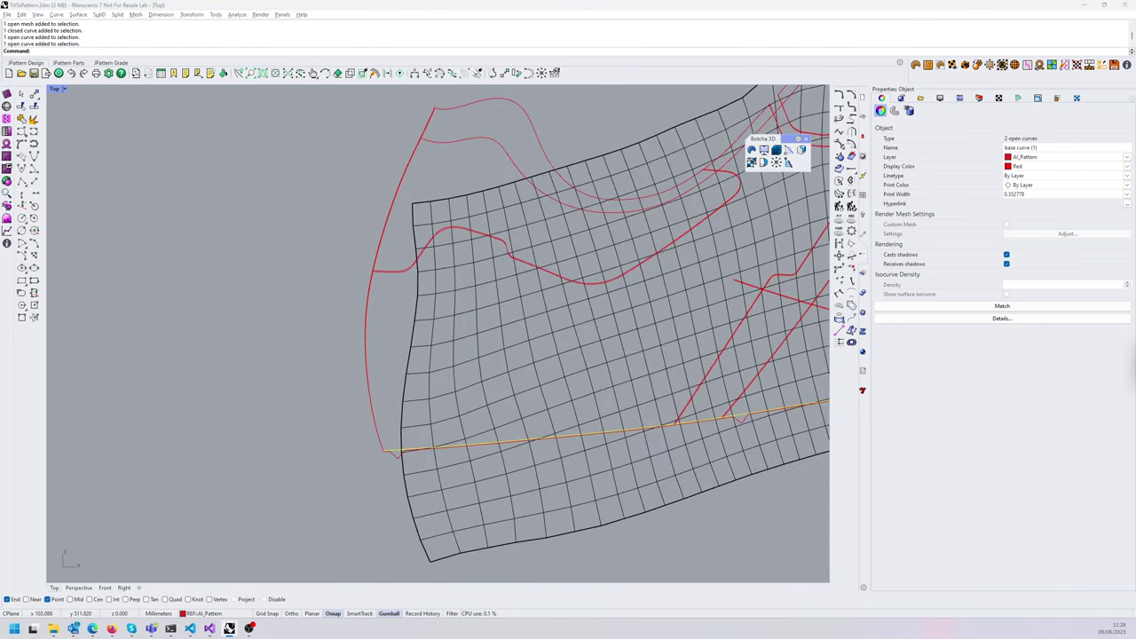
pyautogui.keyDown('shift'); pyautogui.click(371, 413); pyautogui.keyUp('shift')
pyautogui.scroll(-5, 494, 336)
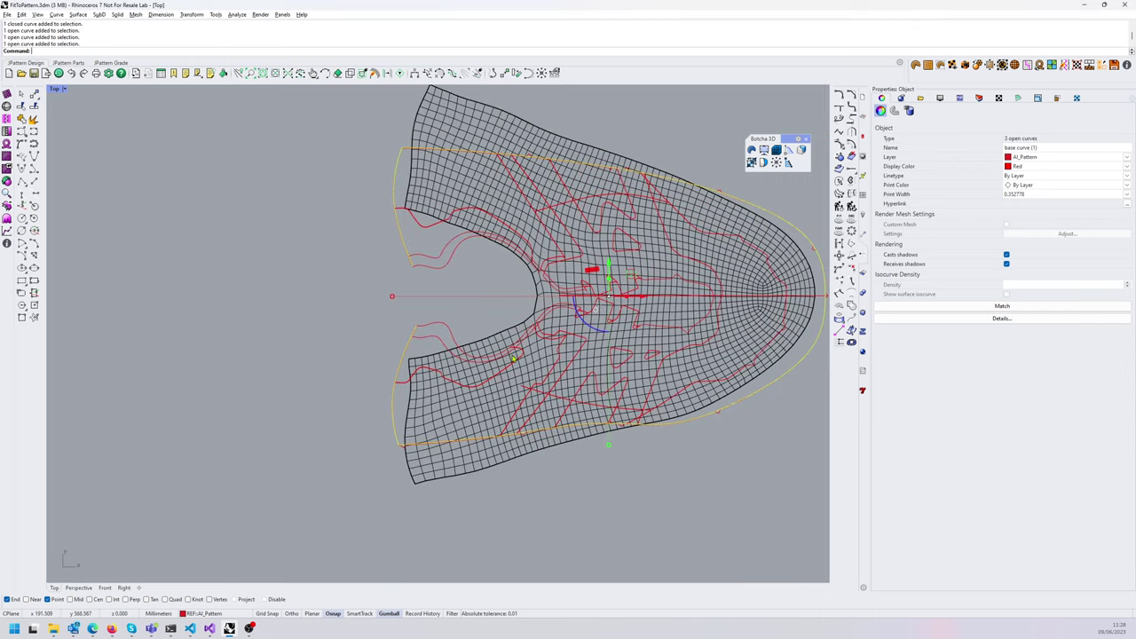
pyautogui.keyDown('shift'); pyautogui.click(470, 177); pyautogui.keyUp('shift')
pyautogui.middleClick(470, 176)
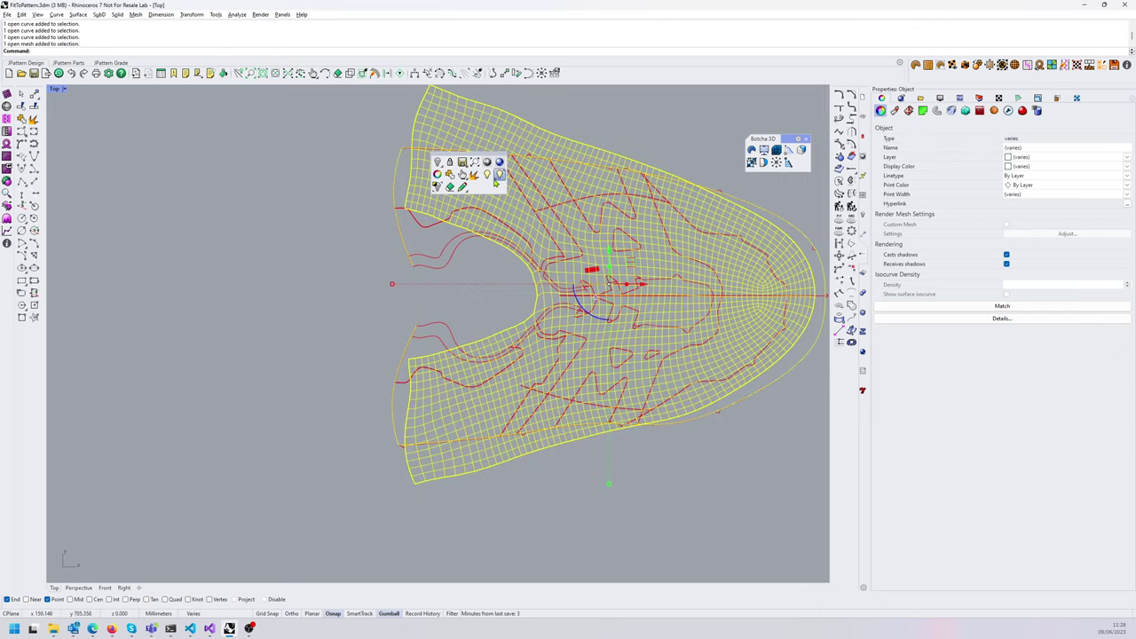
pyautogui.click(437, 187)
pyautogui.click(298, 193)
pyautogui.moveTo(458, 207); pyautogui.dragTo(437, 238, button='right')
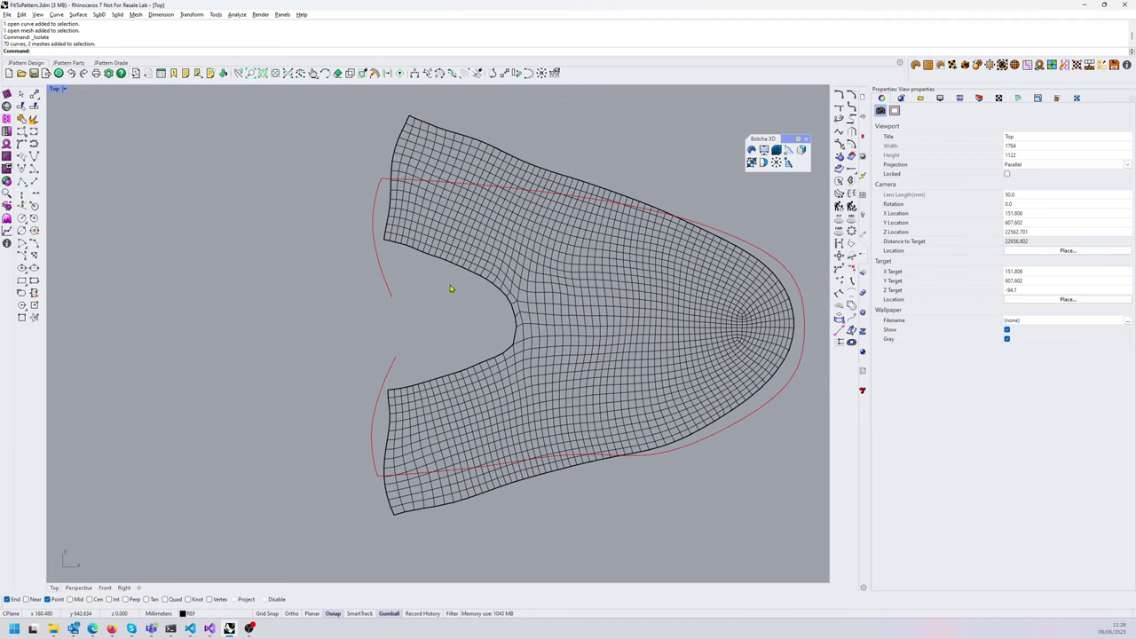
# - Flow the flattened mesh's long outer edge onto the outer pattern curve with B_FlowEdge, with DeleteInput set to Yes
pyautogui.click(451, 240)
pyautogui.click(771, 191)
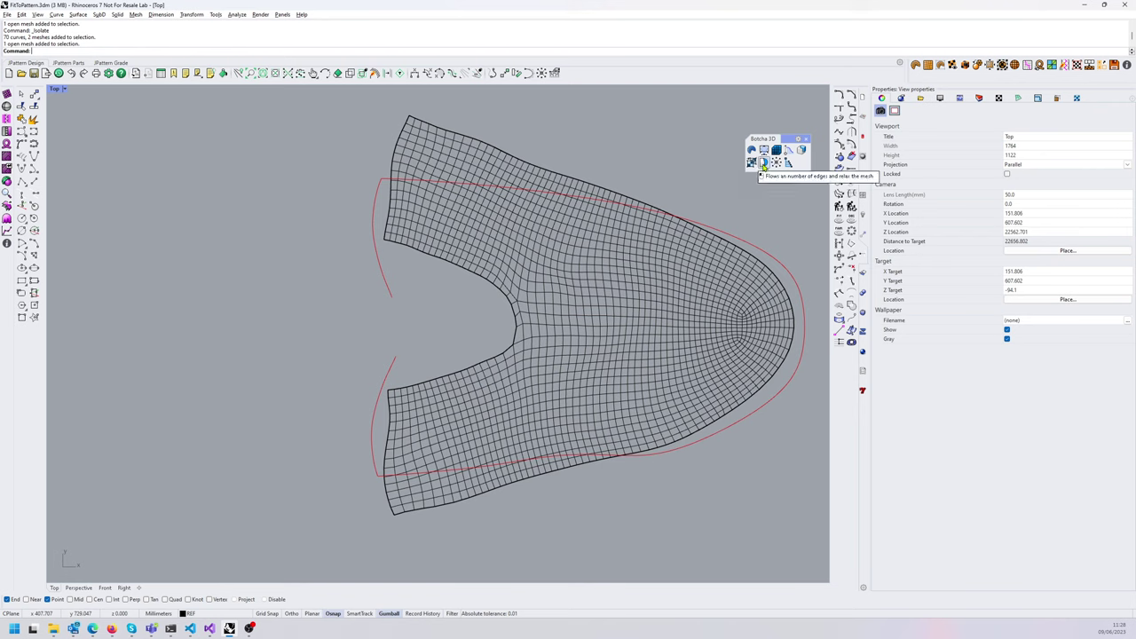
pyautogui.click(764, 164)
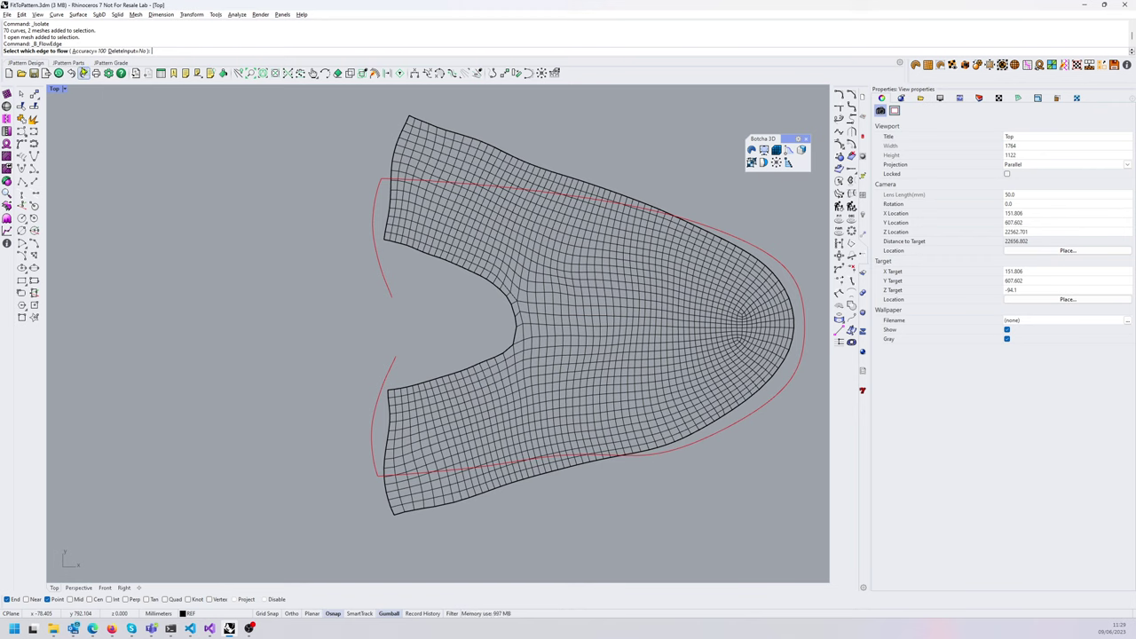
pyautogui.click(128, 52)
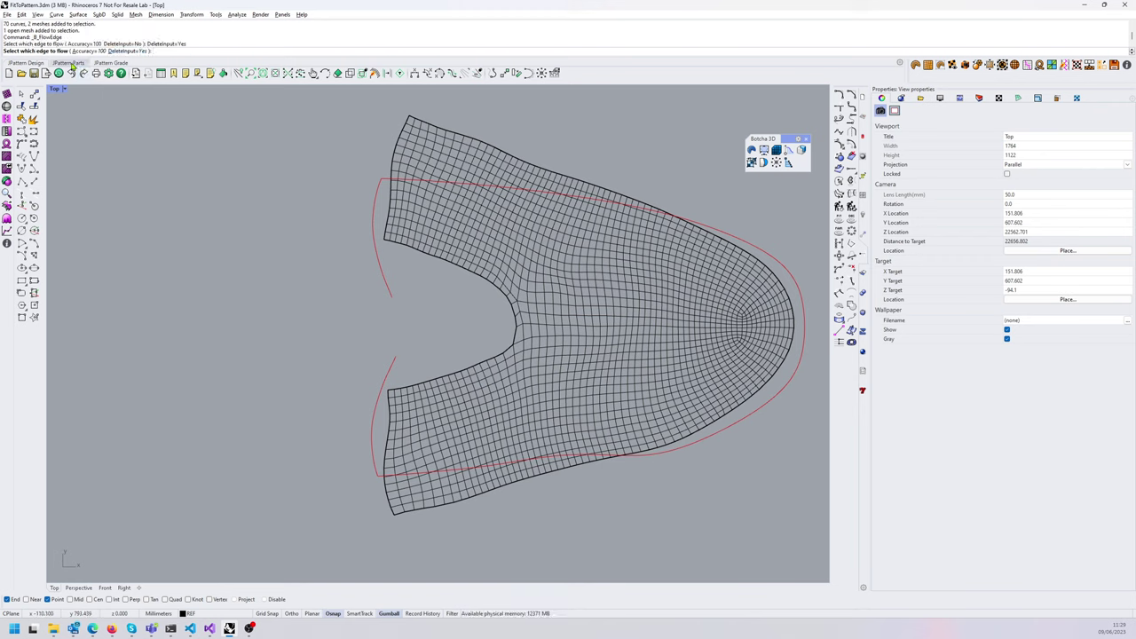
pyautogui.moveTo(398, 154); pyautogui.dragTo(368, 179, button='right')
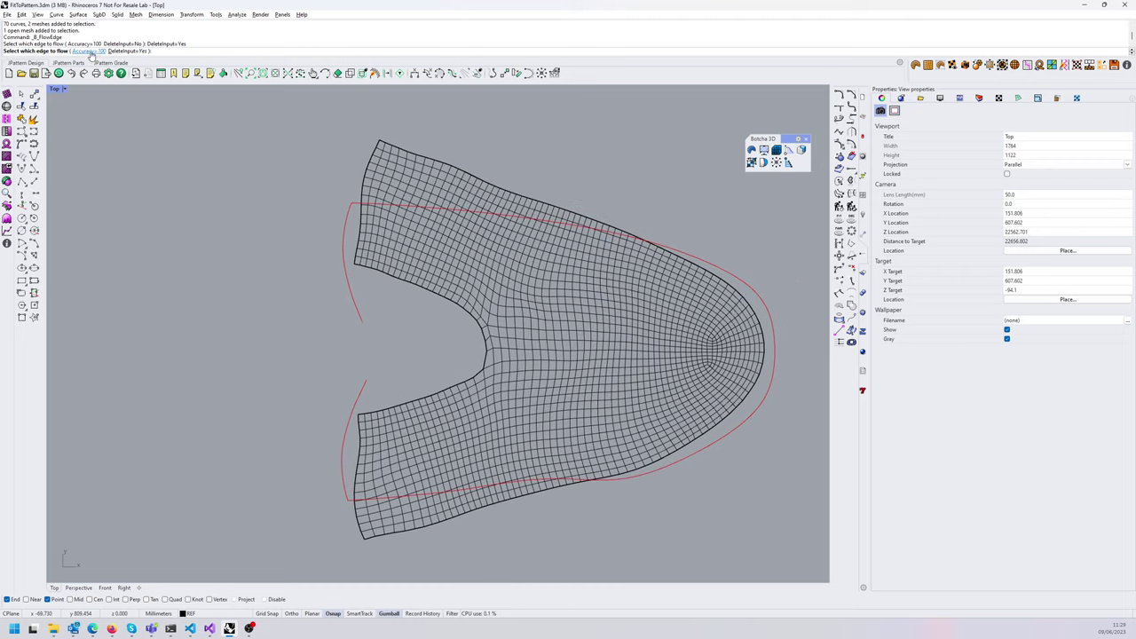
pyautogui.scroll(5, 553, 211)
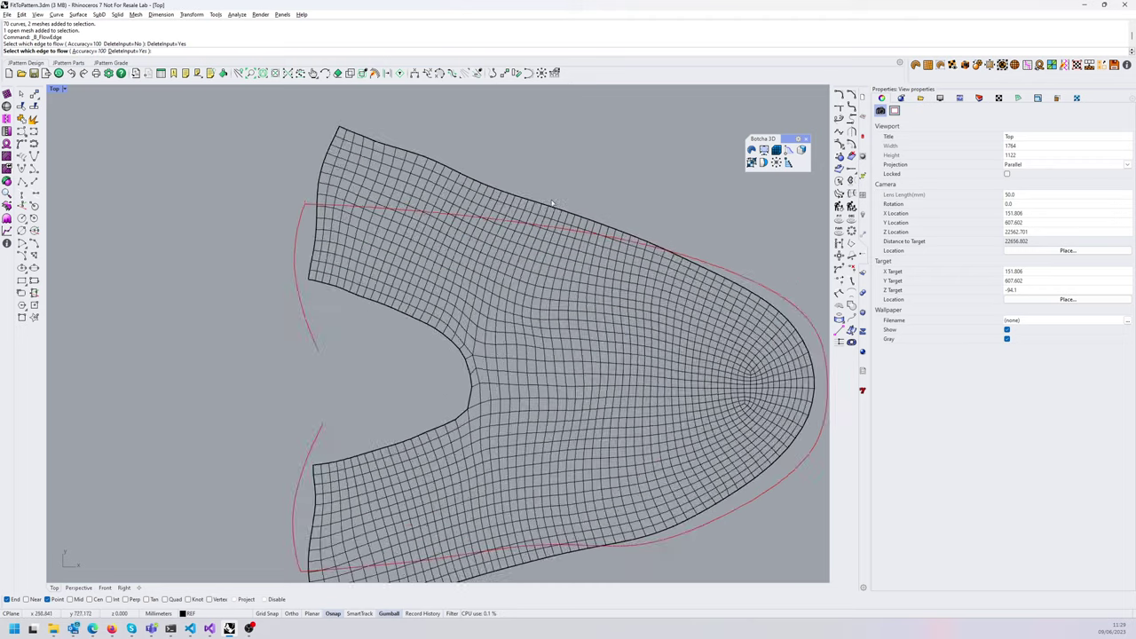
pyautogui.click(555, 213)
pyautogui.scroll(-6, 719, 239)
pyautogui.moveTo(719, 239); pyautogui.dragTo(563, 242, button='right')
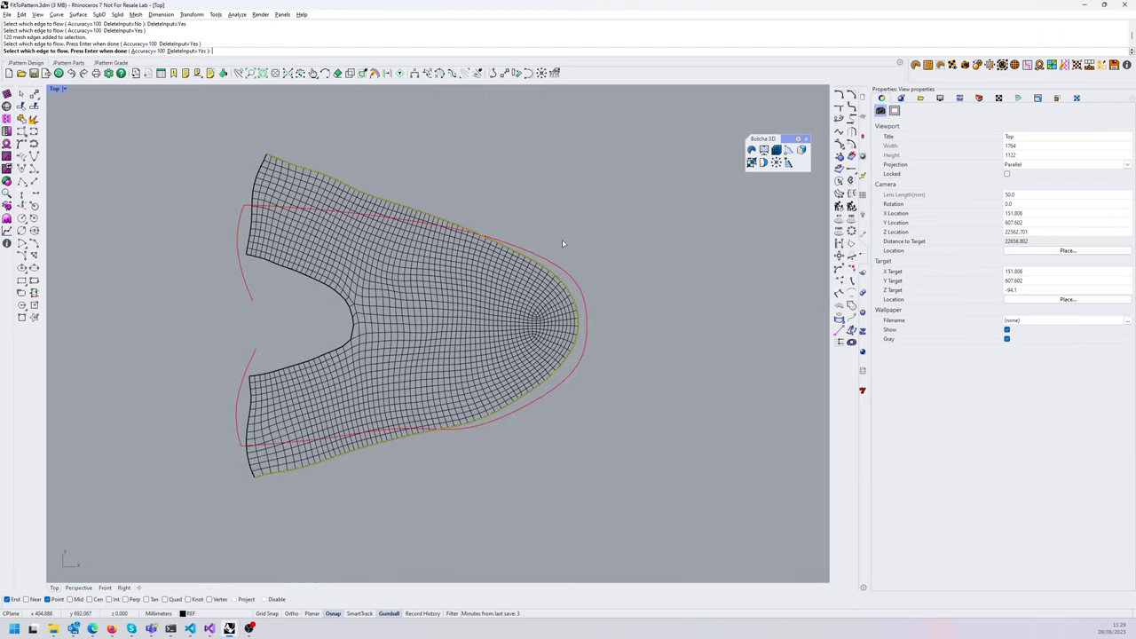
pyautogui.press('Return')
pyautogui.click(537, 258)
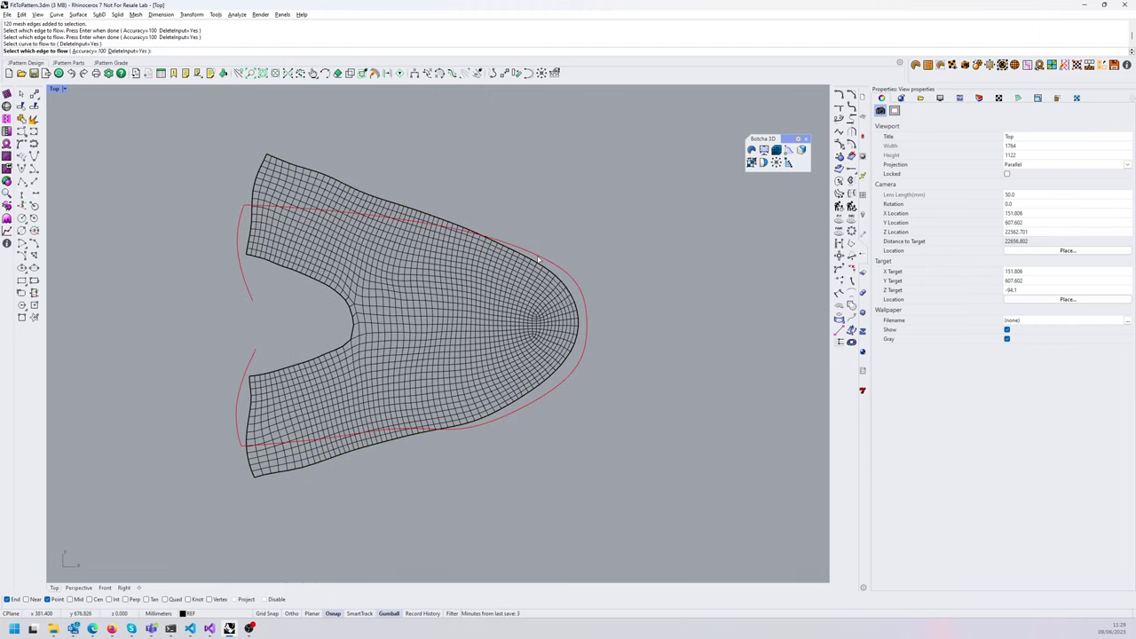
# - Flow the mesh's upper heel-end edge onto the adjacent red heel curve
pyautogui.scroll(4, 225, 264)
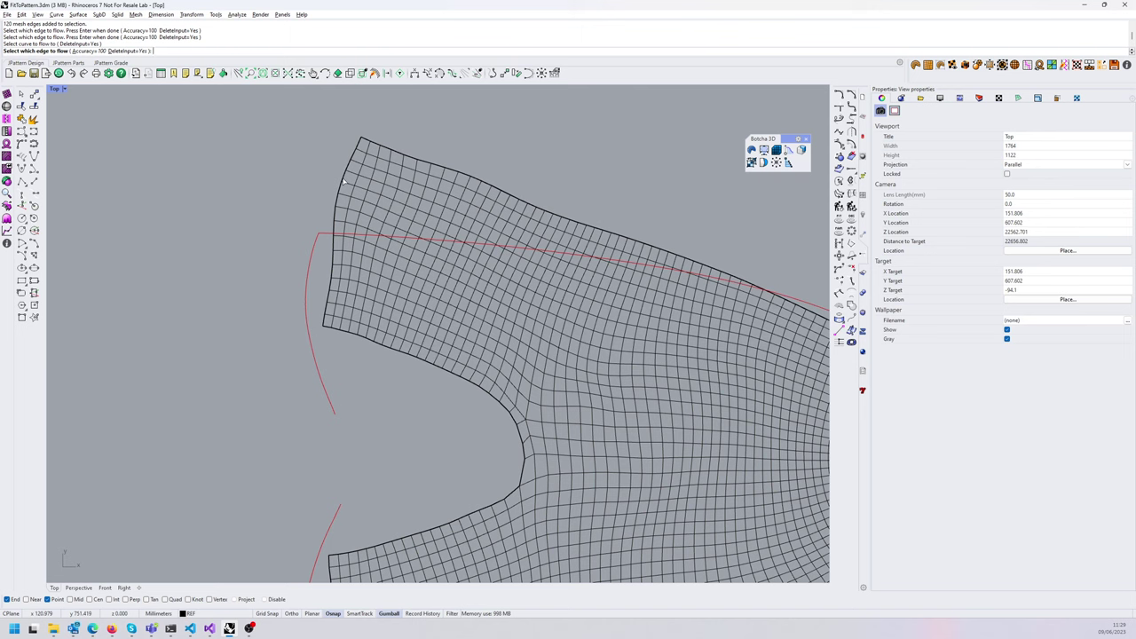
pyautogui.click(343, 182)
pyautogui.press('Return')
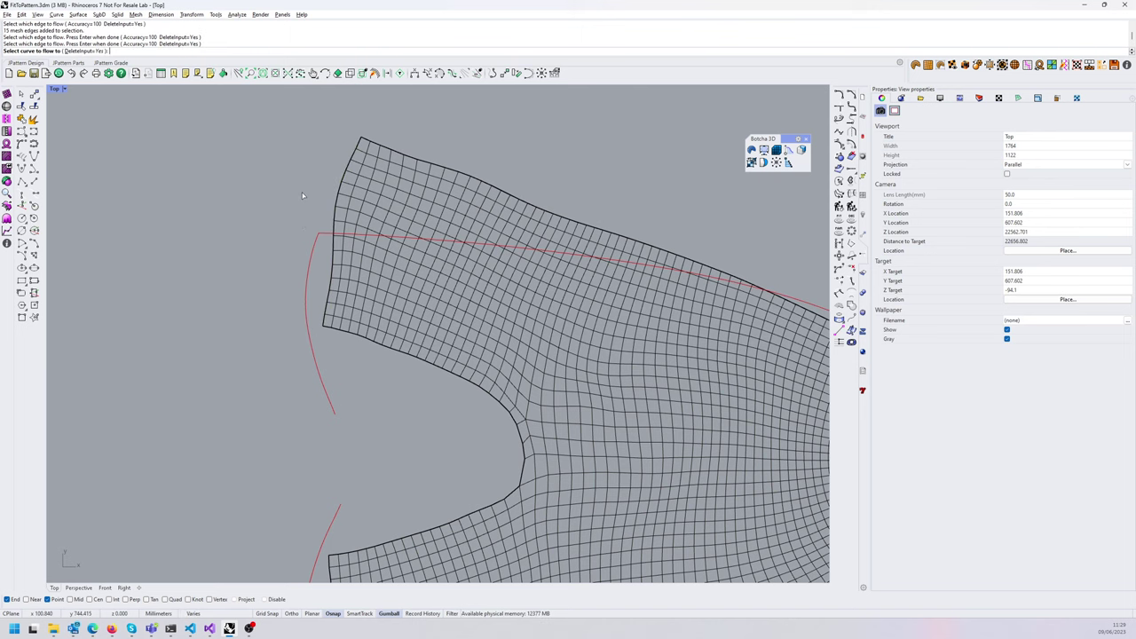
pyautogui.click(307, 285)
# - Flow the mesh's lower heel-end edge onto its red heel curve and finish the edge flow
pyautogui.moveTo(329, 479); pyautogui.dragTo(358, 216, button='right')
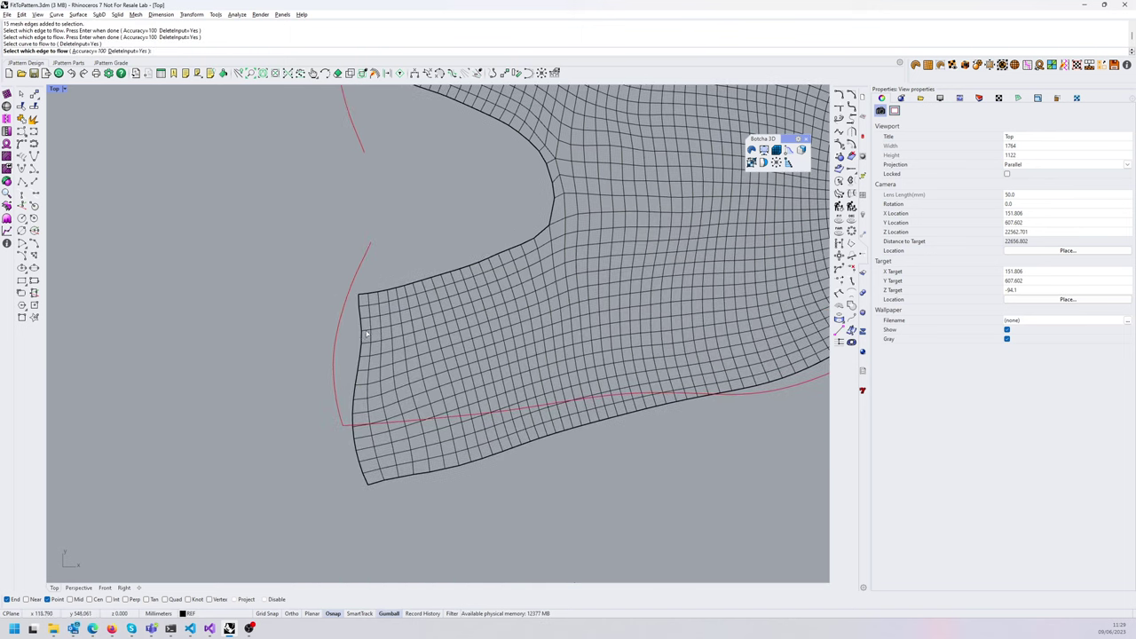
pyautogui.click(362, 340)
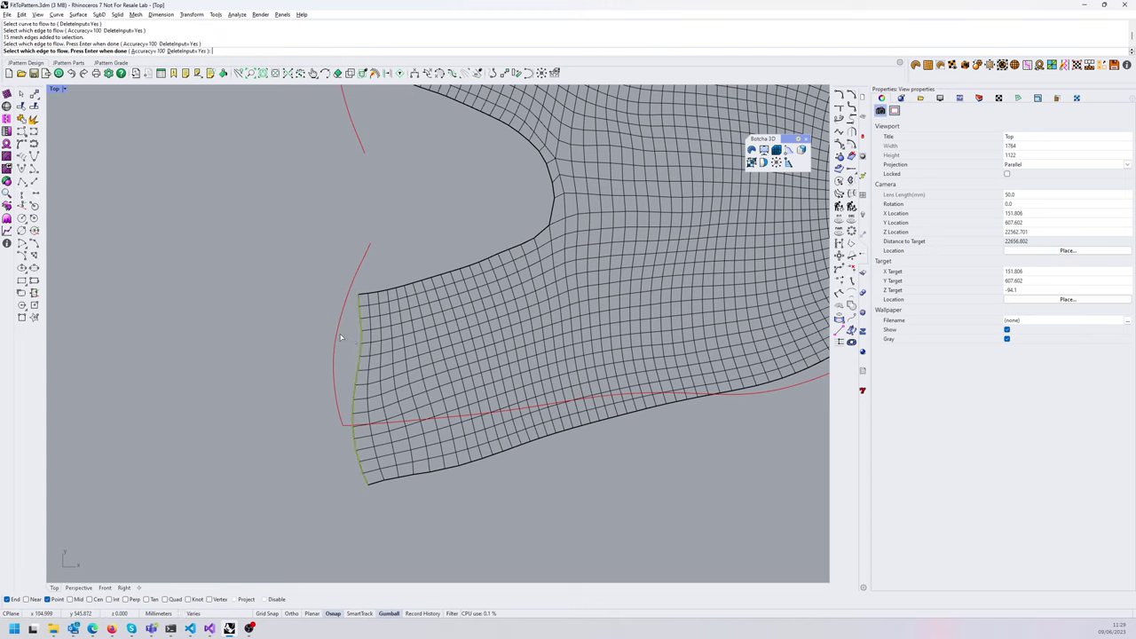
pyautogui.press('Return')
pyautogui.click(339, 329)
pyautogui.press('Return')
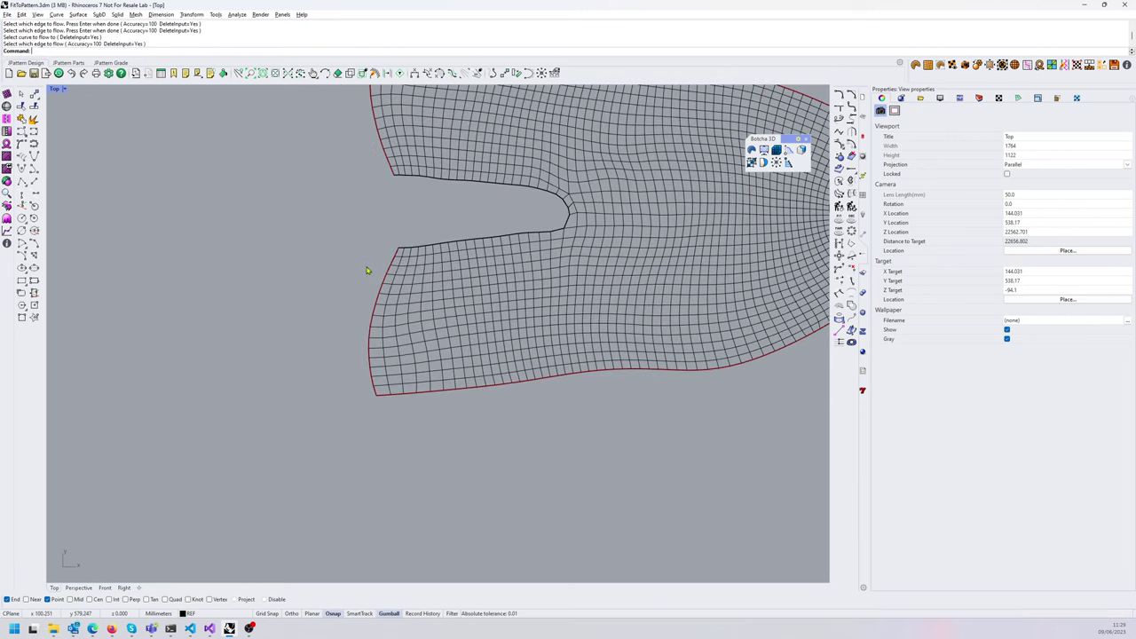
# - Show all hidden objects so the inner pattern curves can be compared with the fitted mesh
pyautogui.moveTo(536, 240); pyautogui.dragTo(394, 345, button='right')
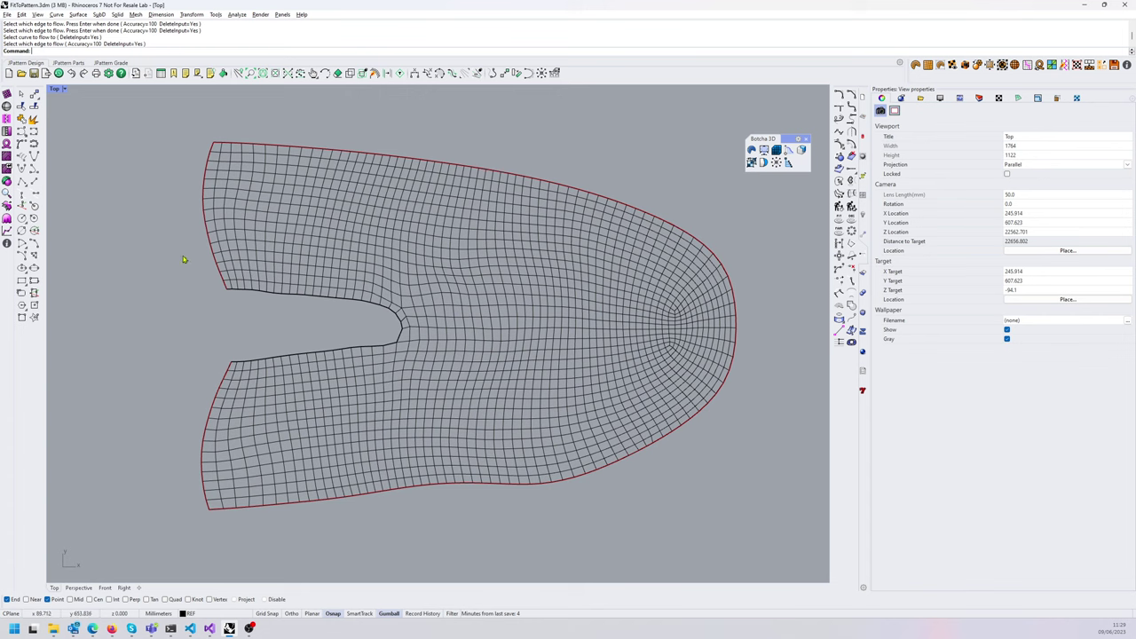
pyautogui.middleClick(313, 219)
pyautogui.click(331, 219)
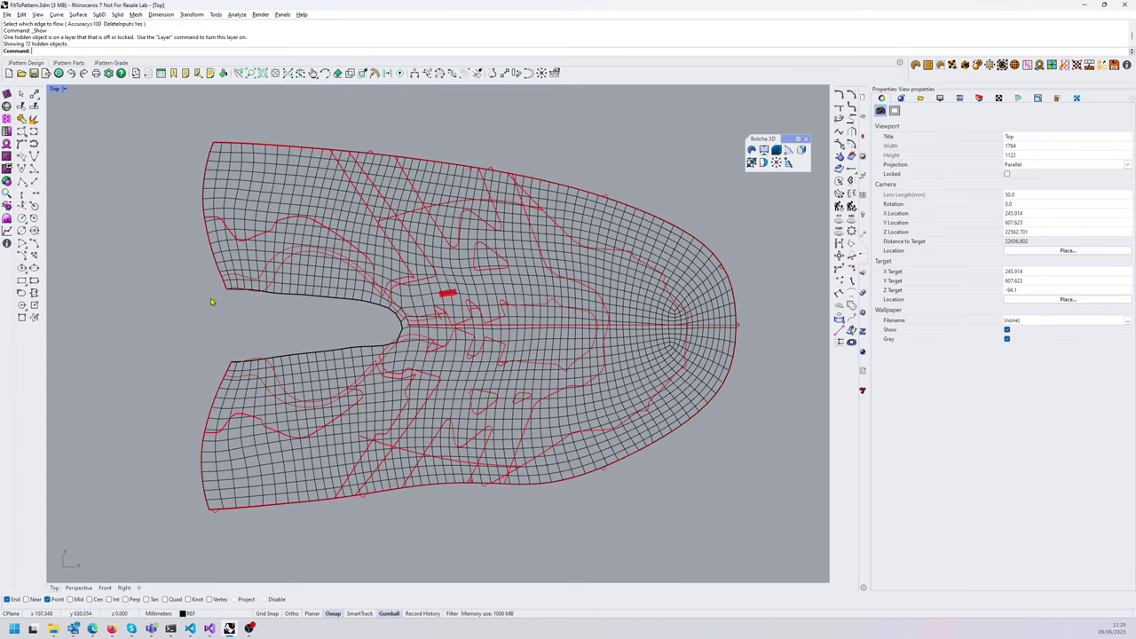
pyautogui.moveTo(263, 328); pyautogui.dragTo(312, 296, button='right')
pyautogui.scroll(-2, 313, 296)
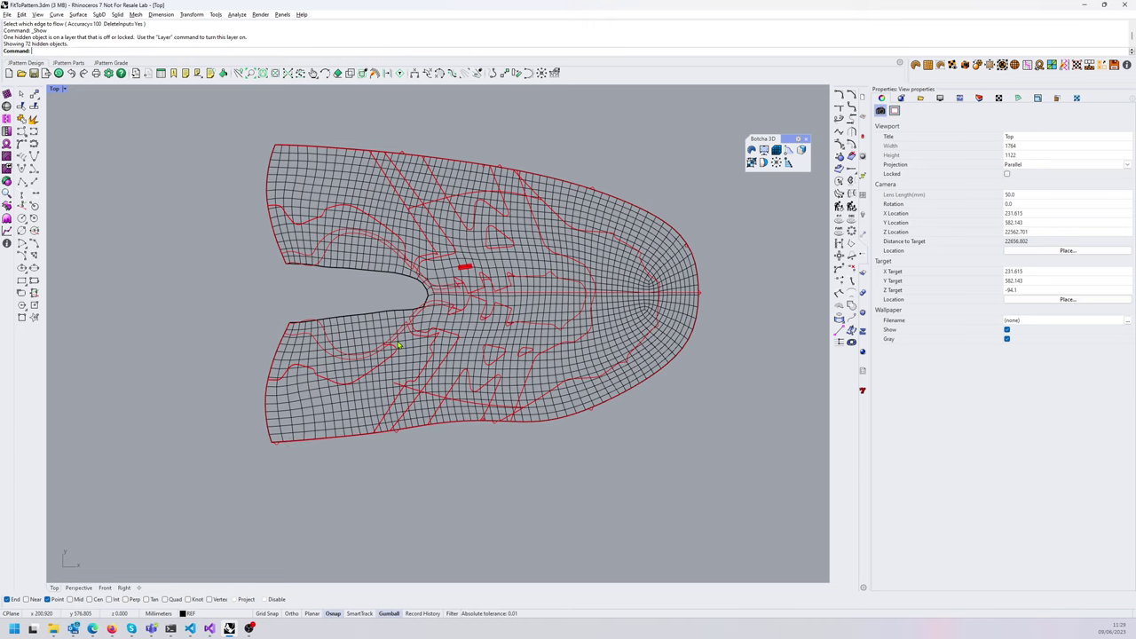
pyautogui.scroll(-2, 377, 372)
pyautogui.middleClick(394, 391)
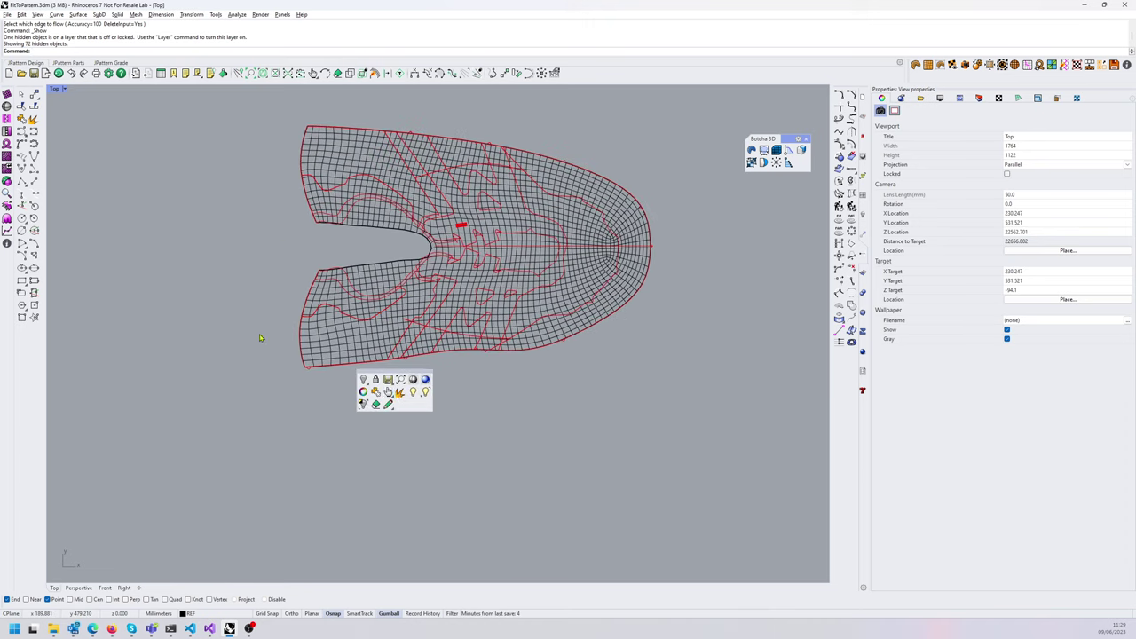
# - Inspect the fitted flat mesh's UV layout in the Botcha UV editor from the Perspective view
pyautogui.click(78, 587)
pyautogui.keyDown('shift'); pyautogui.moveTo(653, 285); pyautogui.dragTo(542, 377, button='right'); pyautogui.keyUp('shift')
pyautogui.click(509, 332)
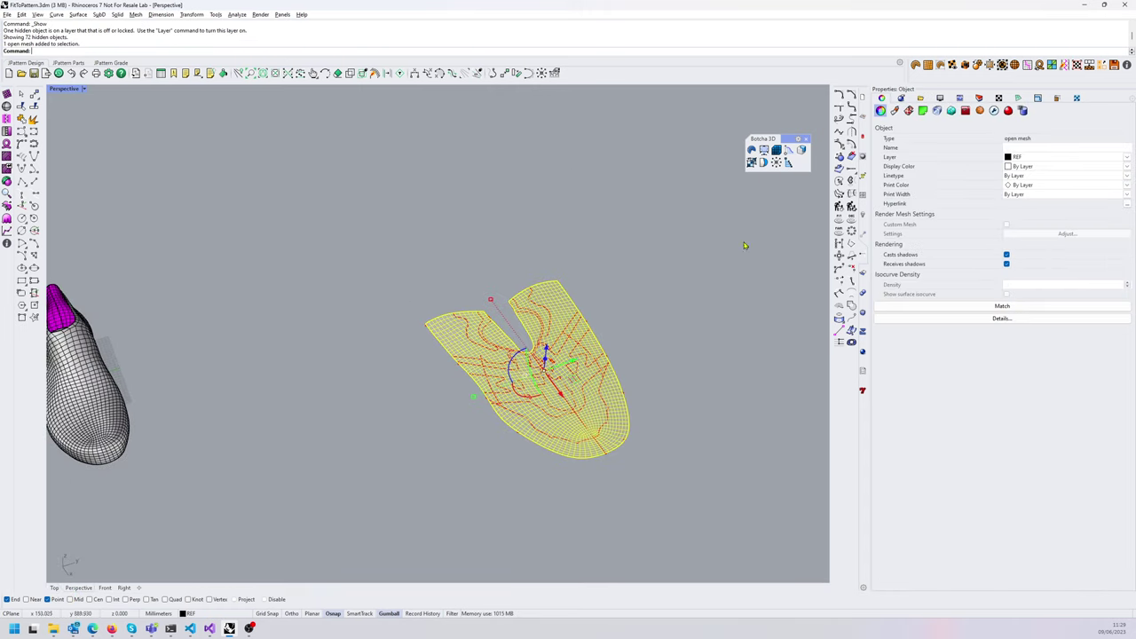
pyautogui.click(1077, 97)
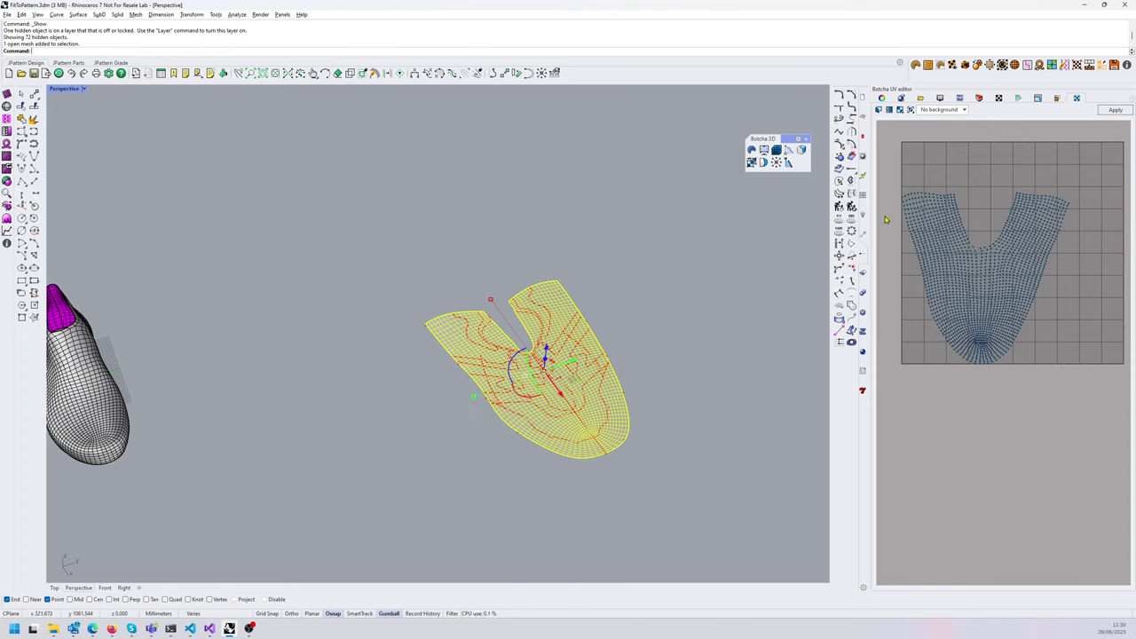
pyautogui.keyDown('shift'); pyautogui.moveTo(415, 397); pyautogui.dragTo(470, 377, button='right'); pyautogui.keyUp('shift')
pyautogui.moveTo(434, 410); pyautogui.dragTo(470, 431, button='right')
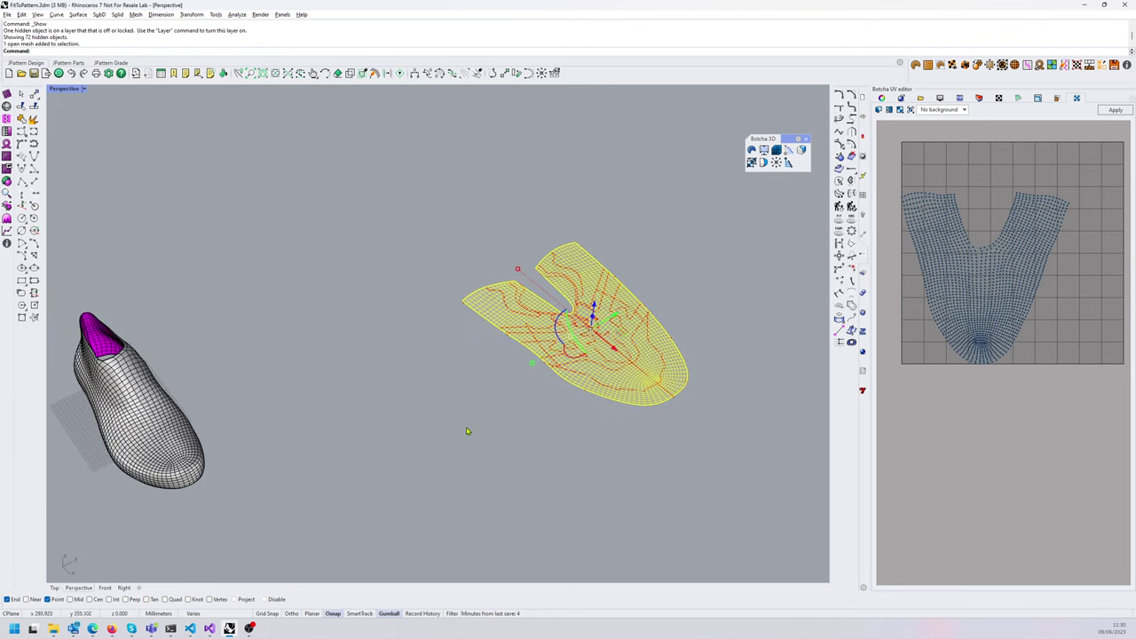
# - Compare the UV layouts of the 3D shoe last mesh and the fitted flat mesh, and clear the selection
pyautogui.click(440, 402)
pyautogui.click(135, 391)
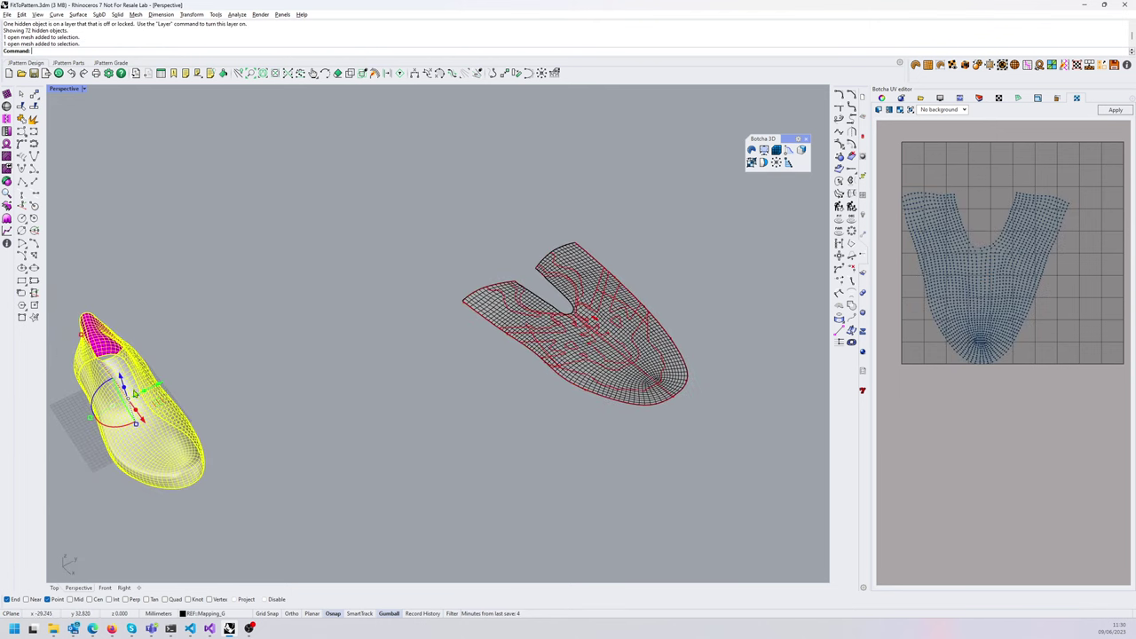
pyautogui.keyDown('shift'); pyautogui.click(537, 305); pyautogui.keyUp('shift')
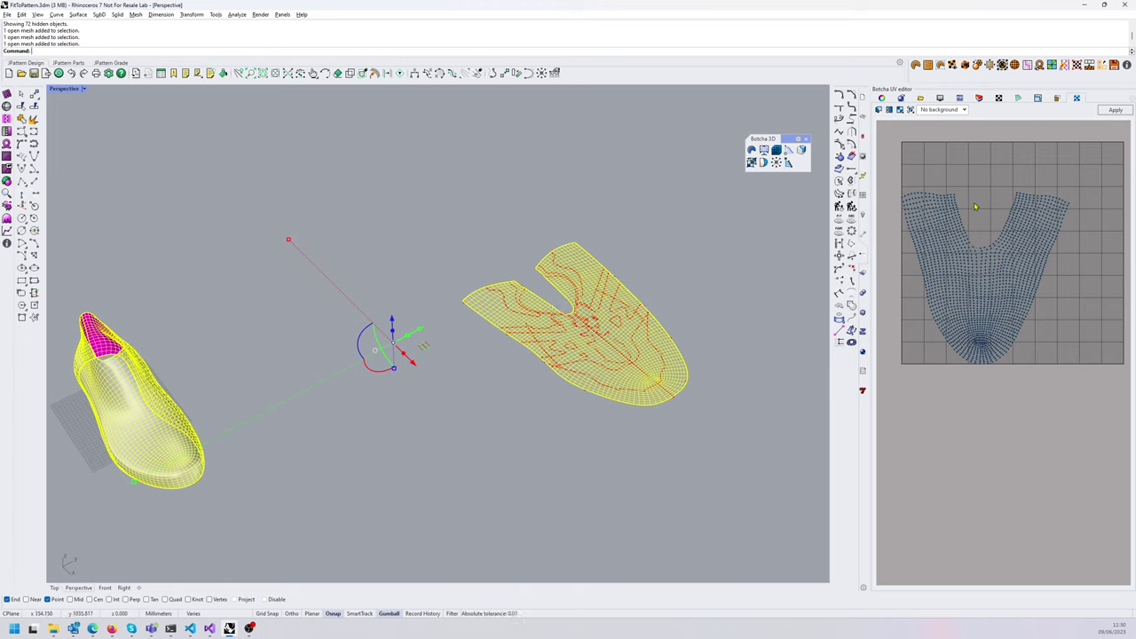
pyautogui.click(630, 209)
pyautogui.click(564, 289)
pyautogui.click(164, 390)
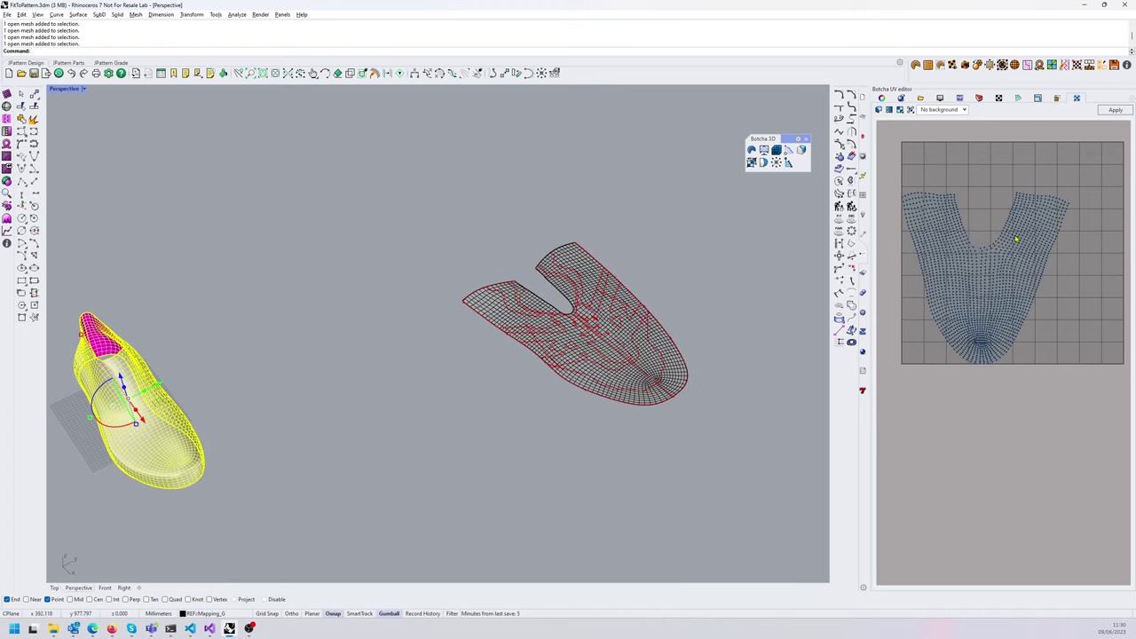
pyautogui.moveTo(600, 313); pyautogui.dragTo(813, 299, button='right')
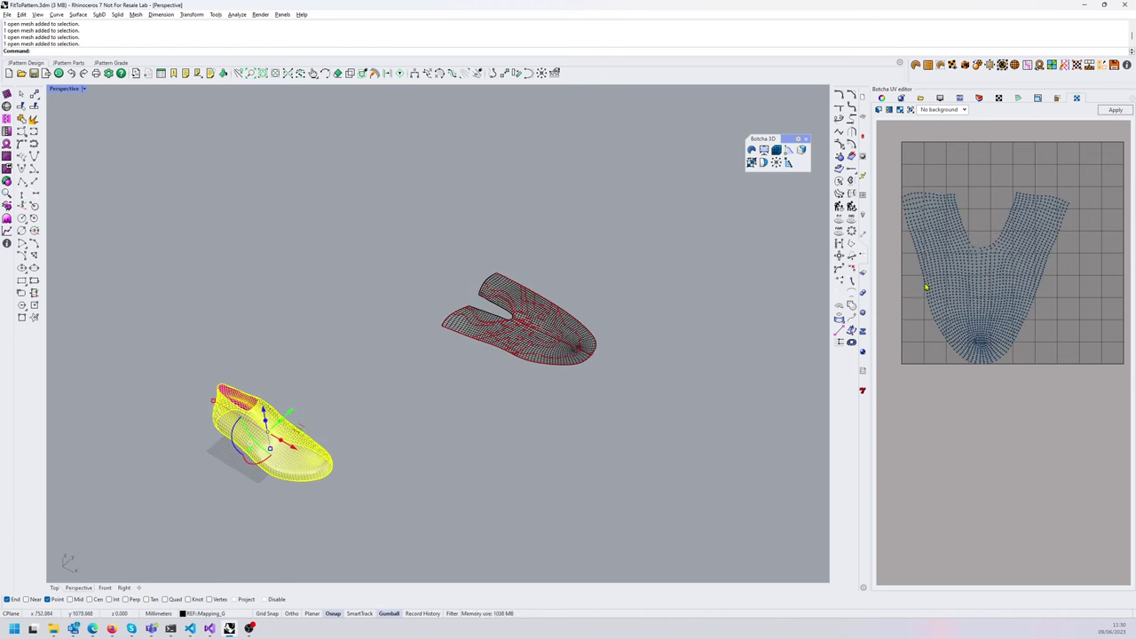
pyautogui.scroll(3, 438, 260)
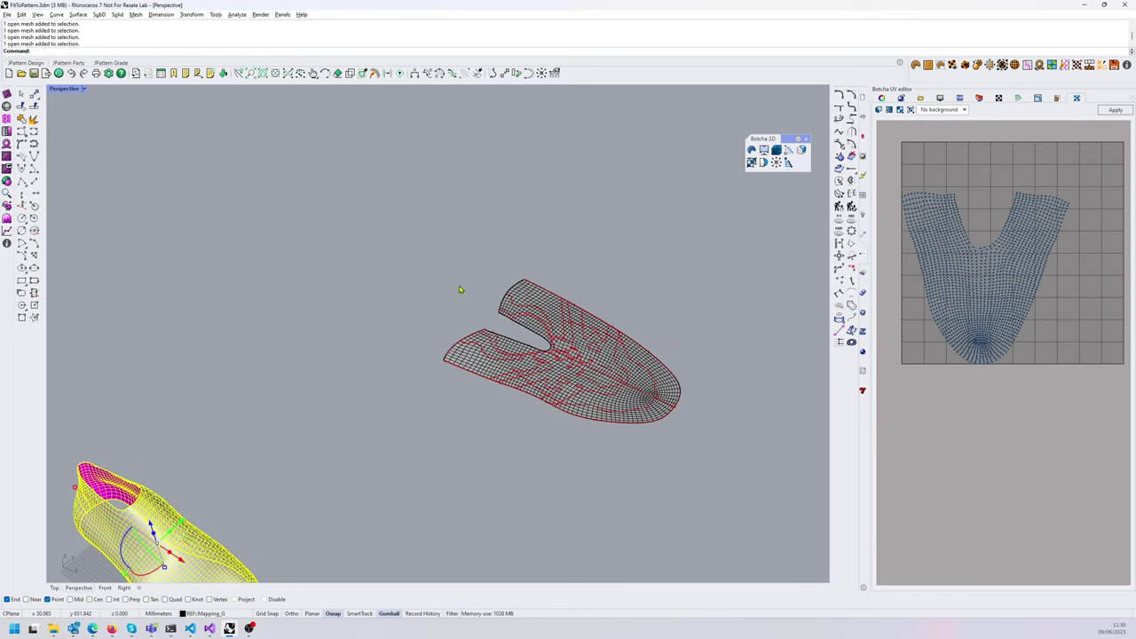
pyautogui.press('Escape')
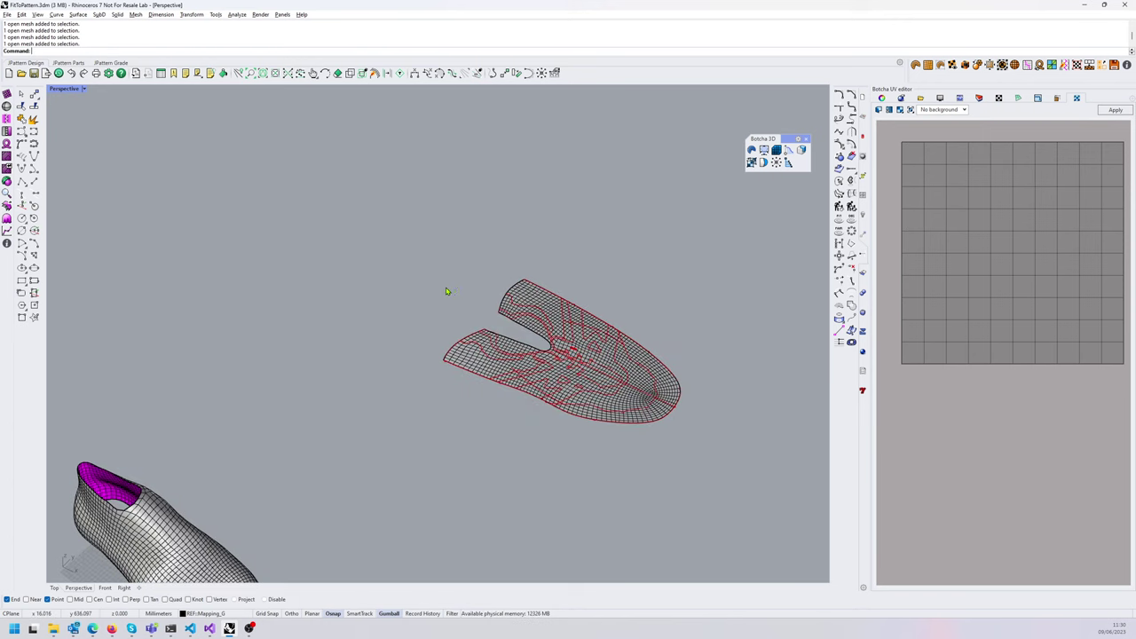
# - Select all curves in the model with SelCrv
pyautogui.write('SelC')
pyautogui.write('urve')
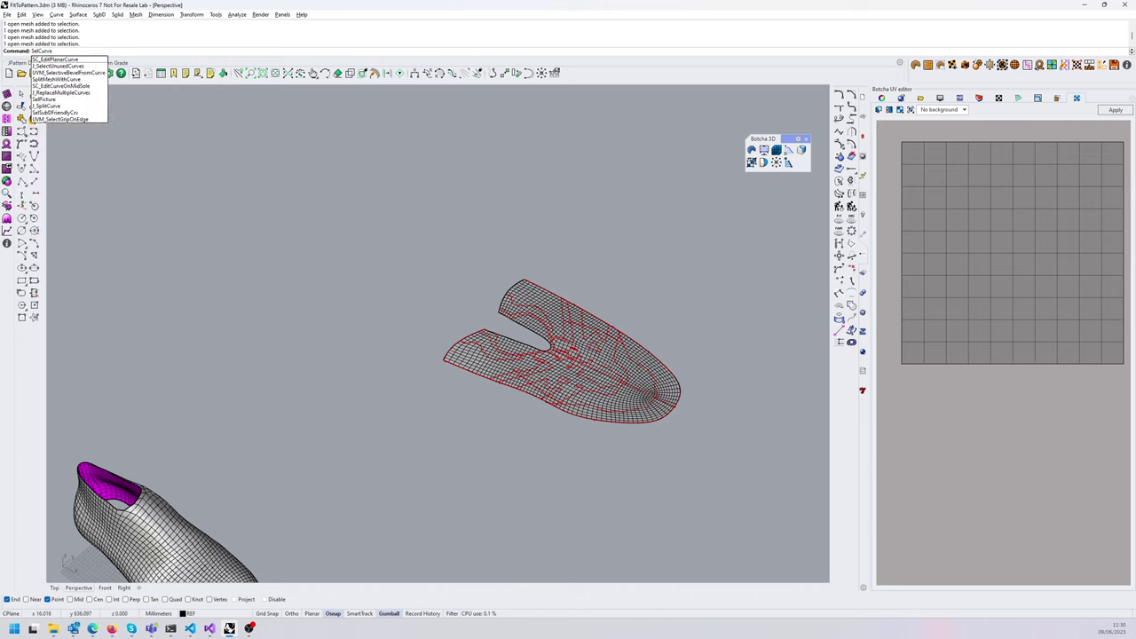
pyautogui.press('Escape')
pyautogui.write('SelCrv')
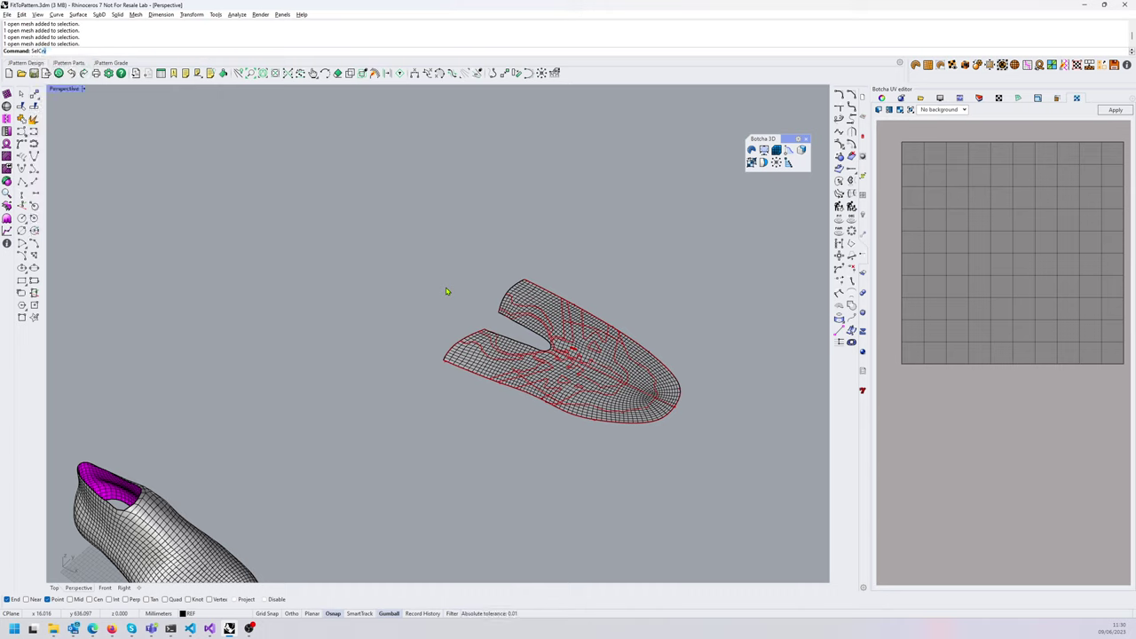
pyautogui.press('Return')
pyautogui.moveTo(452, 285); pyautogui.dragTo(531, 324, button='right')
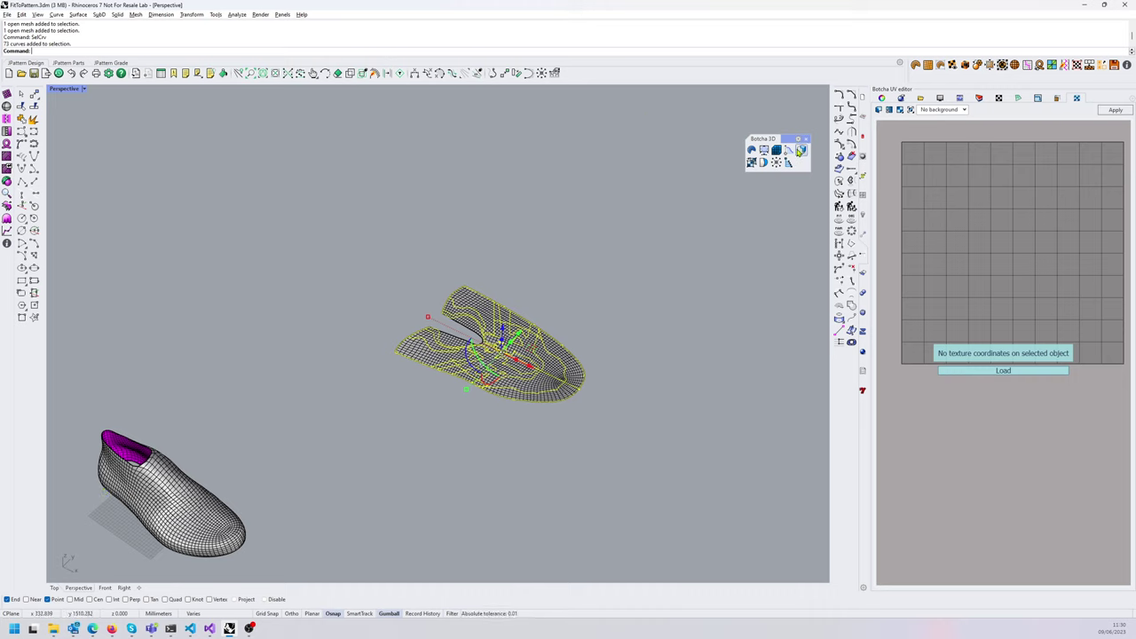
# - Remap the selected curves with B_RemapObjects, using the fitted flat mesh as source and the 3D shoe last mesh as target
pyautogui.click(801, 152)
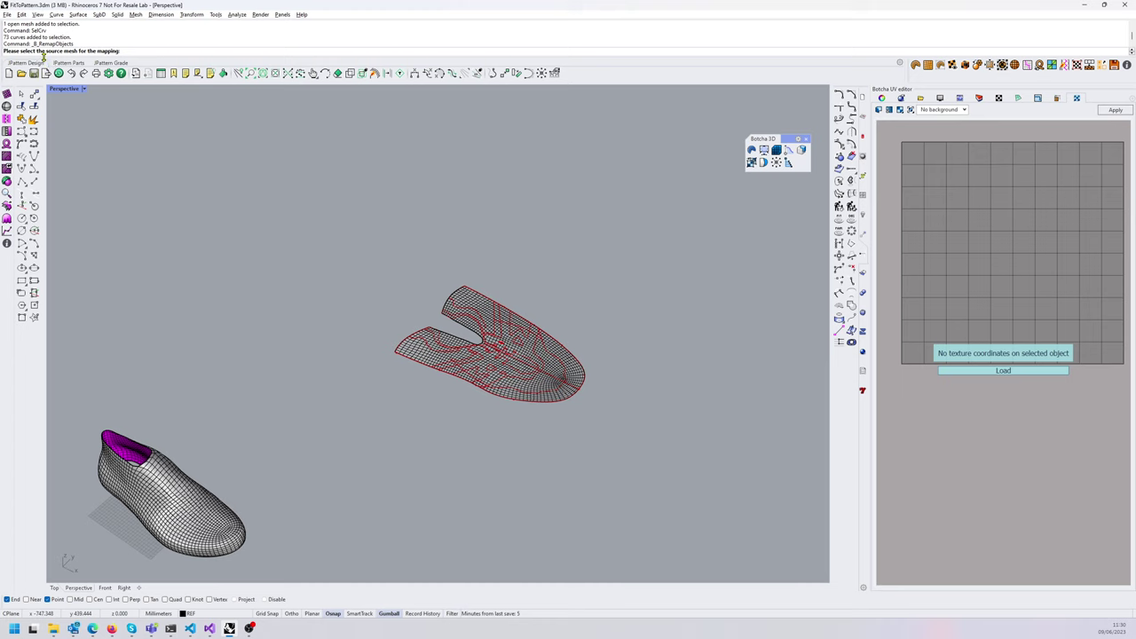
pyautogui.scroll(3, 457, 347)
pyautogui.click(456, 346)
pyautogui.scroll(-3, 462, 387)
pyautogui.scroll(2, 372, 387)
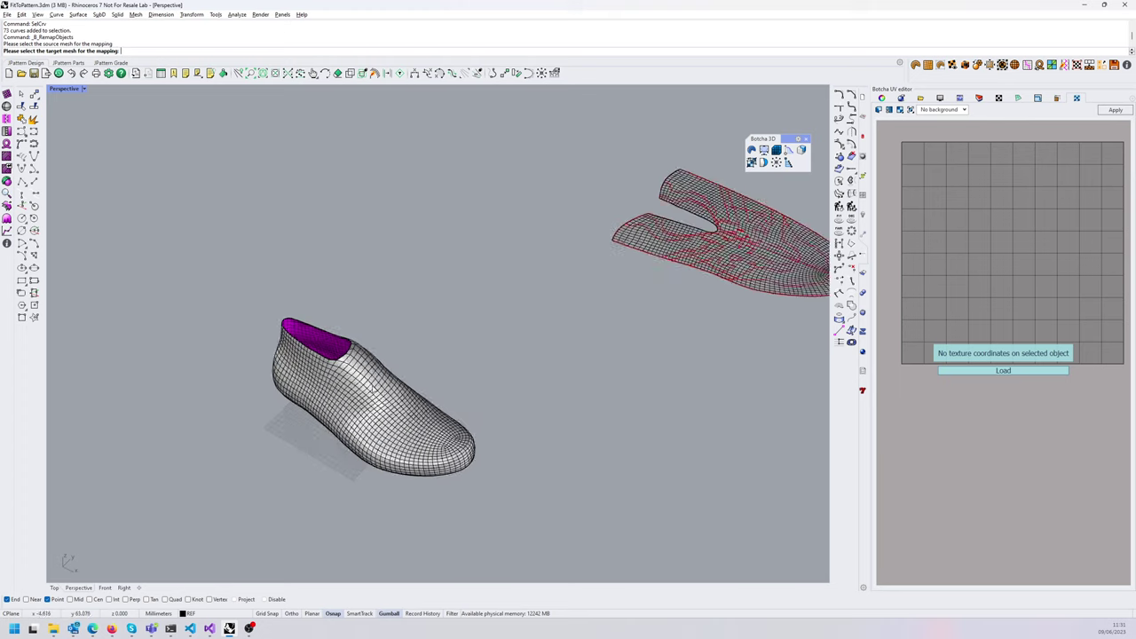
pyautogui.scroll(1, 370, 380)
pyautogui.click(360, 371)
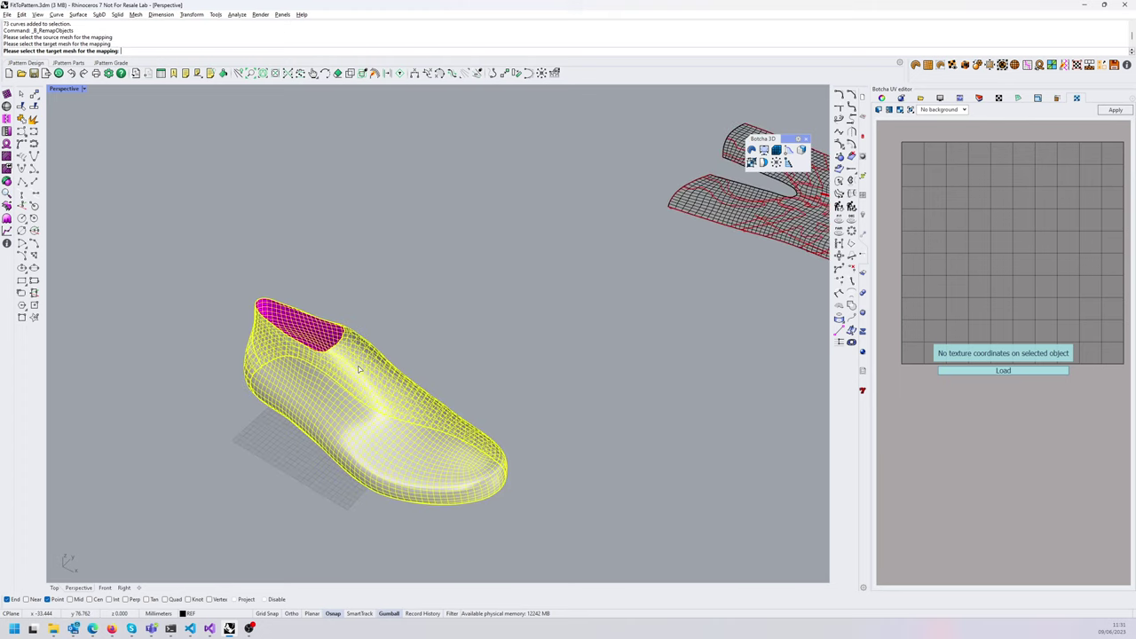
# - Switch the Perspective view to Rendered display around the shoe last
pyautogui.moveTo(537, 282); pyautogui.dragTo(512, 238, button='right')
pyautogui.scroll(3, 377, 341)
pyautogui.middleClick(361, 334)
pyautogui.click(390, 284)
# - Examine the remapped pattern curves on the 3D shoe last from several angles against the flat pattern
pyautogui.scroll(2, 310, 312)
pyautogui.moveTo(616, 279); pyautogui.dragTo(459, 299, button='right')
pyautogui.scroll(1, 387, 252)
pyautogui.moveTo(386, 251); pyautogui.dragTo(464, 216, button='right')
pyautogui.click(464, 216)
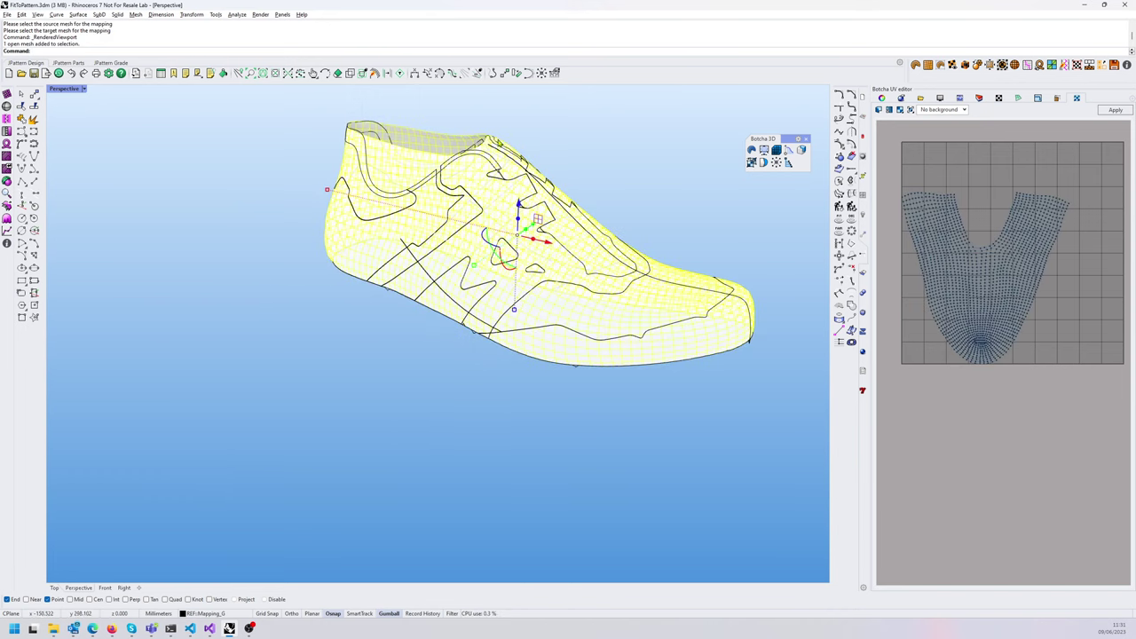
pyautogui.click(554, 130)
pyautogui.moveTo(554, 130); pyautogui.dragTo(276, 256, button='right')
pyautogui.scroll(5, 397, 248)
pyautogui.scroll(-3, 397, 248)
pyautogui.moveTo(464, 246); pyautogui.dragTo(685, 155, button='right')
pyautogui.scroll(-3, 450, 261)
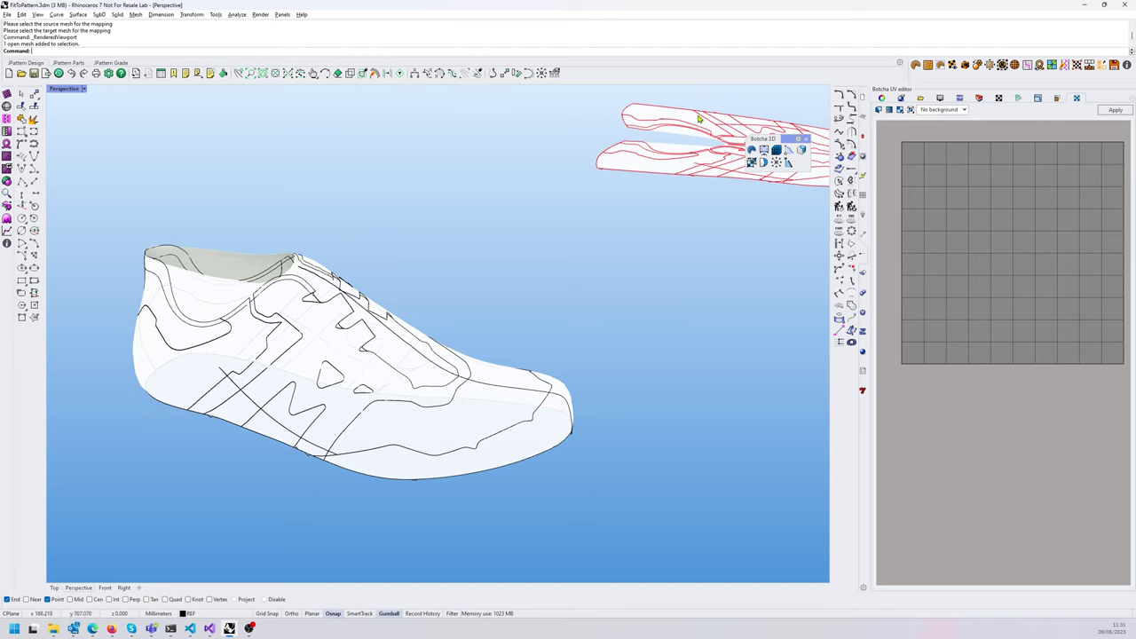
pyautogui.moveTo(395, 393); pyautogui.dragTo(415, 397, button='right')
pyautogui.scroll(2, 413, 396)
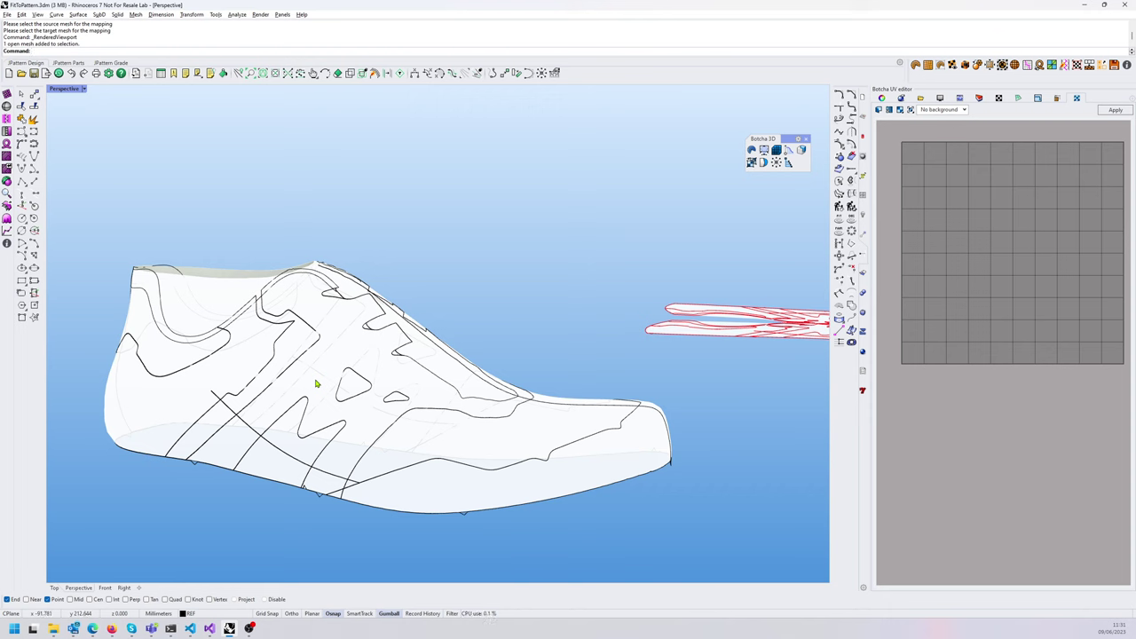
pyautogui.keyDown('shift'); pyautogui.moveTo(440, 421); pyautogui.dragTo(426, 387, button='right'); pyautogui.keyUp('shift')
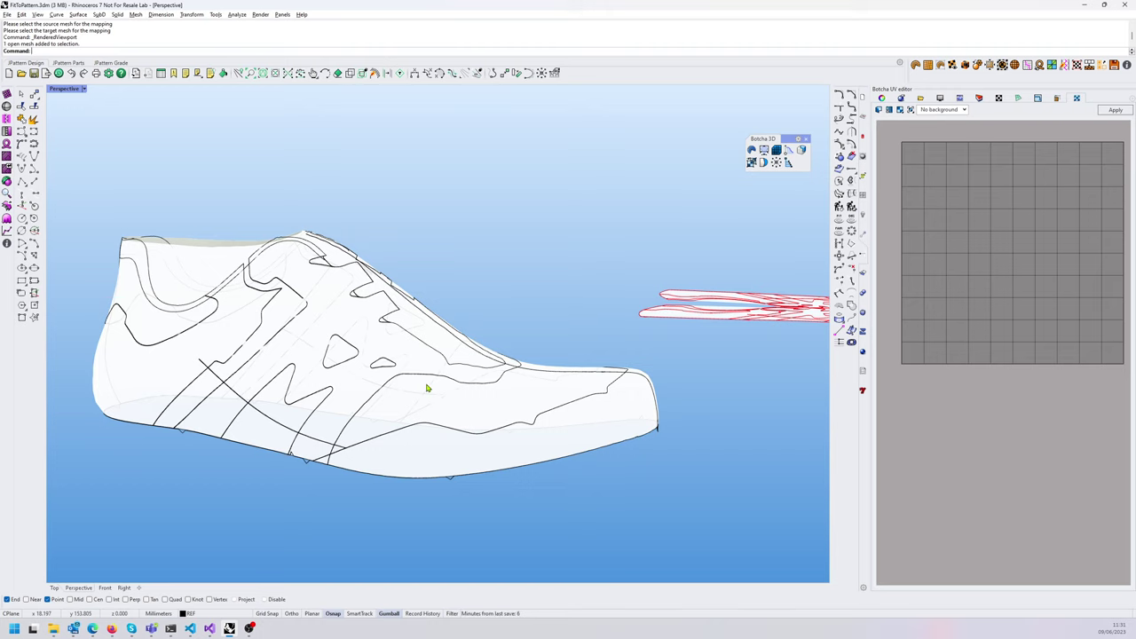
# - Compare the collar and throat curves on the flat pattern with the remapped curves around the 3D last's opening
pyautogui.keyDown('shift'); pyautogui.moveTo(387, 392); pyautogui.dragTo(436, 352, button='right'); pyautogui.keyUp('shift')
pyautogui.scroll(-2, 384, 354)
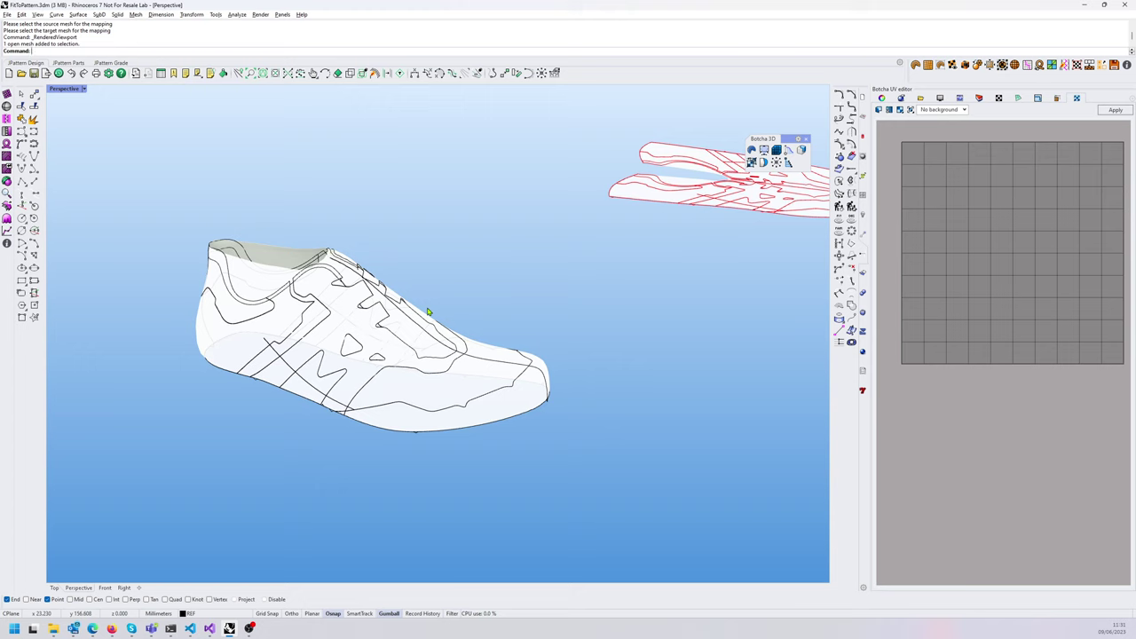
pyautogui.moveTo(440, 297); pyautogui.dragTo(582, 306, button='right')
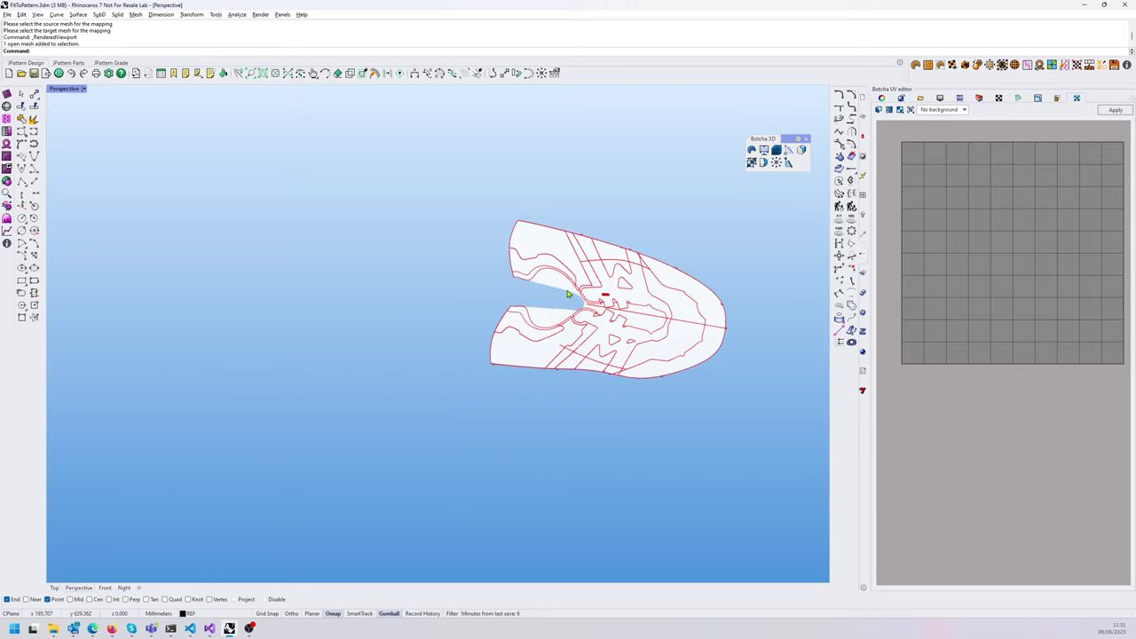
pyautogui.scroll(6, 580, 309)
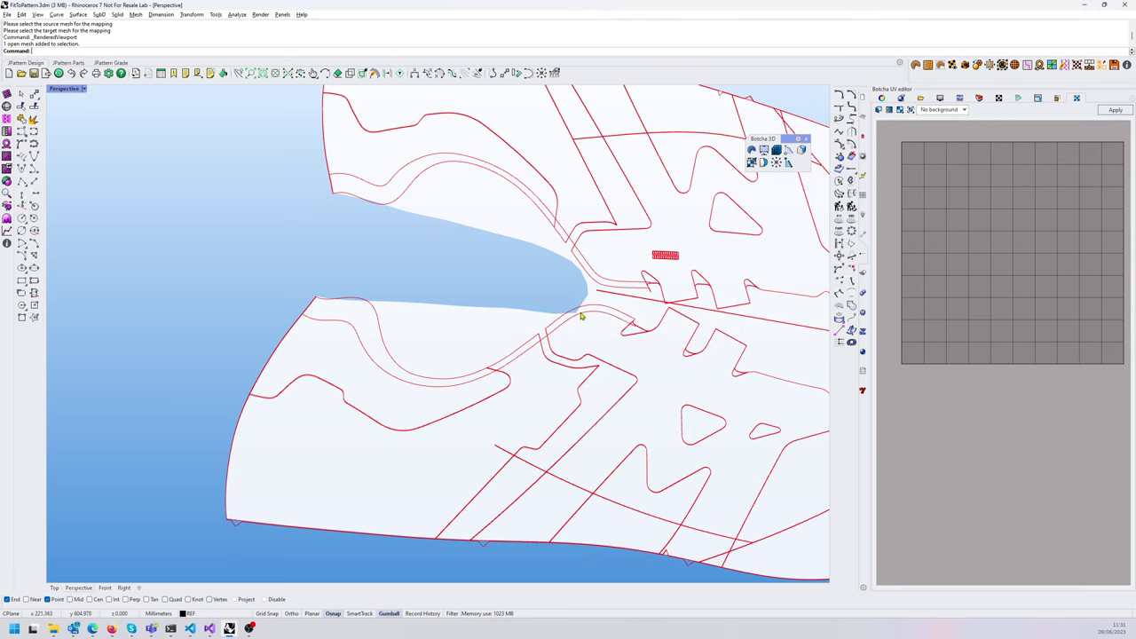
pyautogui.scroll(-6, 573, 308)
pyautogui.moveTo(573, 308); pyautogui.dragTo(530, 311, button='right')
pyautogui.scroll(-6, 524, 338)
pyautogui.moveTo(497, 431); pyautogui.dragTo(507, 355, button='right')
pyautogui.scroll(9, 507, 355)
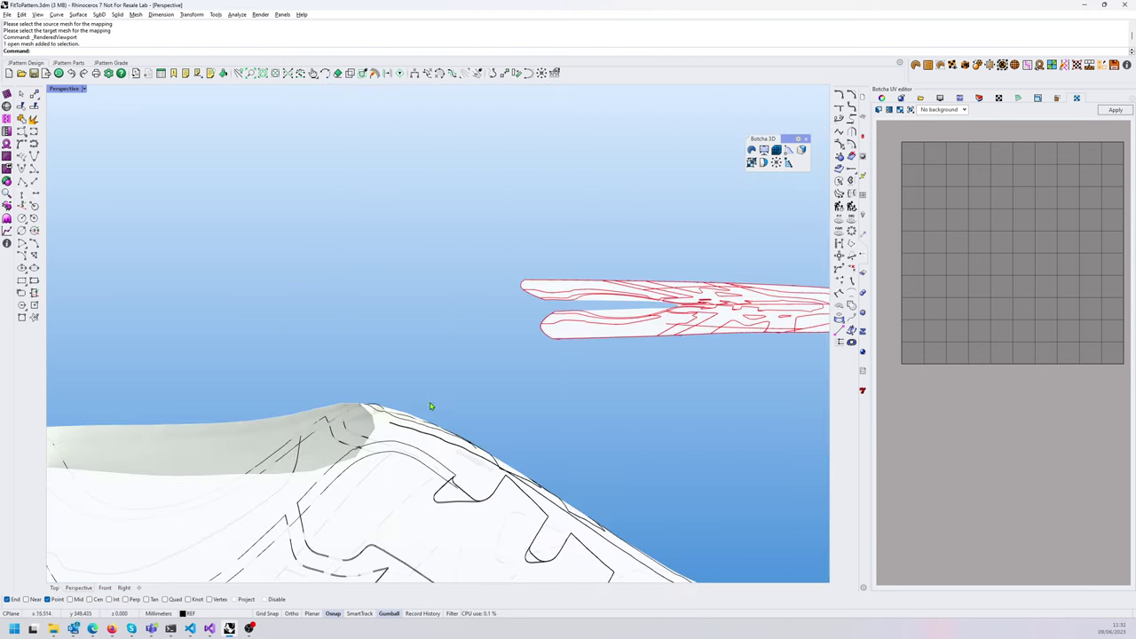
pyautogui.moveTo(431, 408); pyautogui.dragTo(485, 301, button='right')
pyautogui.moveTo(522, 233); pyautogui.dragTo(505, 246, button='right')
pyautogui.keyDown('shift'); pyautogui.moveTo(191, 471); pyautogui.dragTo(284, 357, button='right'); pyautogui.keyUp('shift')
pyautogui.keyDown('shift'); pyautogui.moveTo(317, 246); pyautogui.dragTo(347, 362, button='right'); pyautogui.keyUp('shift')
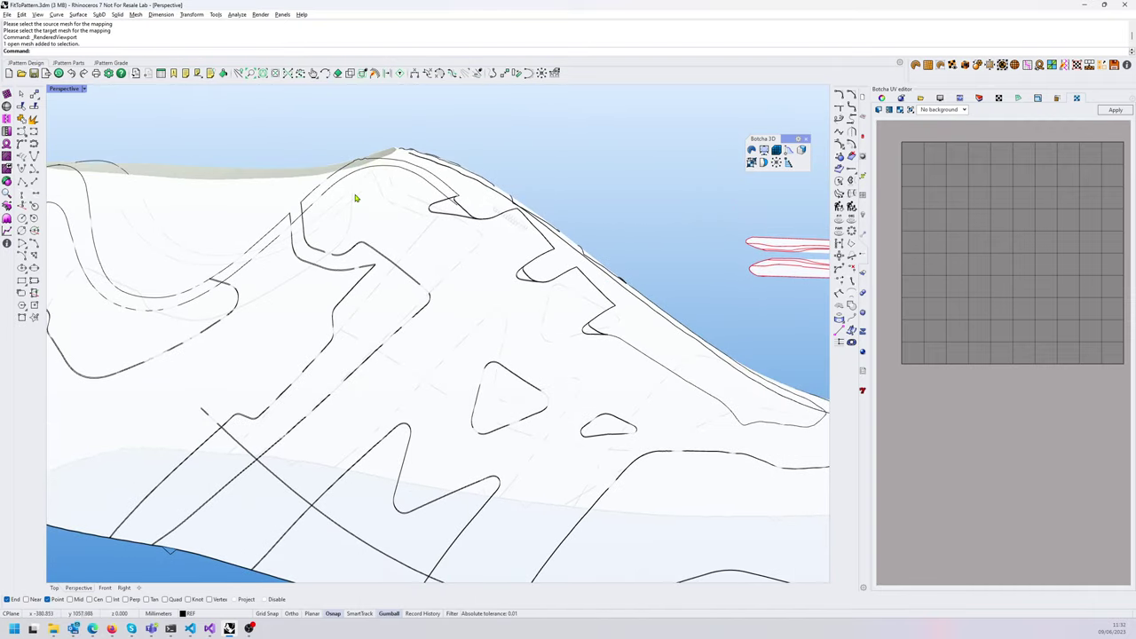
# - Zoom to the shoe last mesh and switch the Perspective view to Shaded display
pyautogui.click(381, 235)
pyautogui.write('zs')
pyautogui.press('Return')
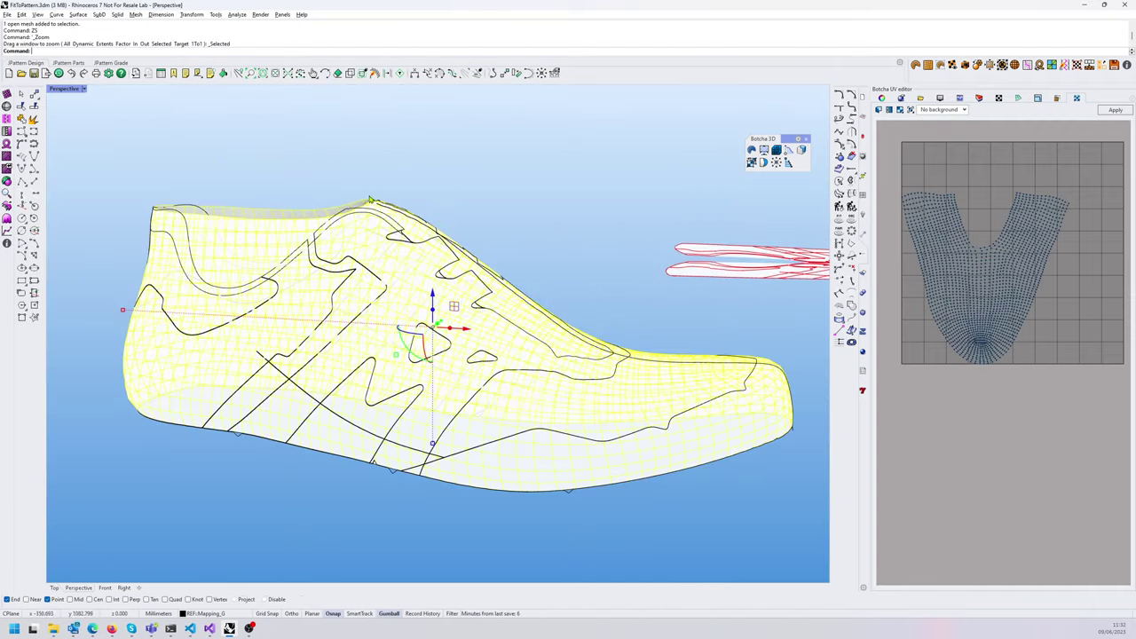
pyautogui.scroll(2, 339, 201)
pyautogui.scroll(6, 339, 200)
pyautogui.keyDown('shift'); pyautogui.moveTo(375, 252); pyautogui.dragTo(396, 292, button='right'); pyautogui.keyUp('shift')
pyautogui.click(394, 203)
pyautogui.middleClick(407, 250)
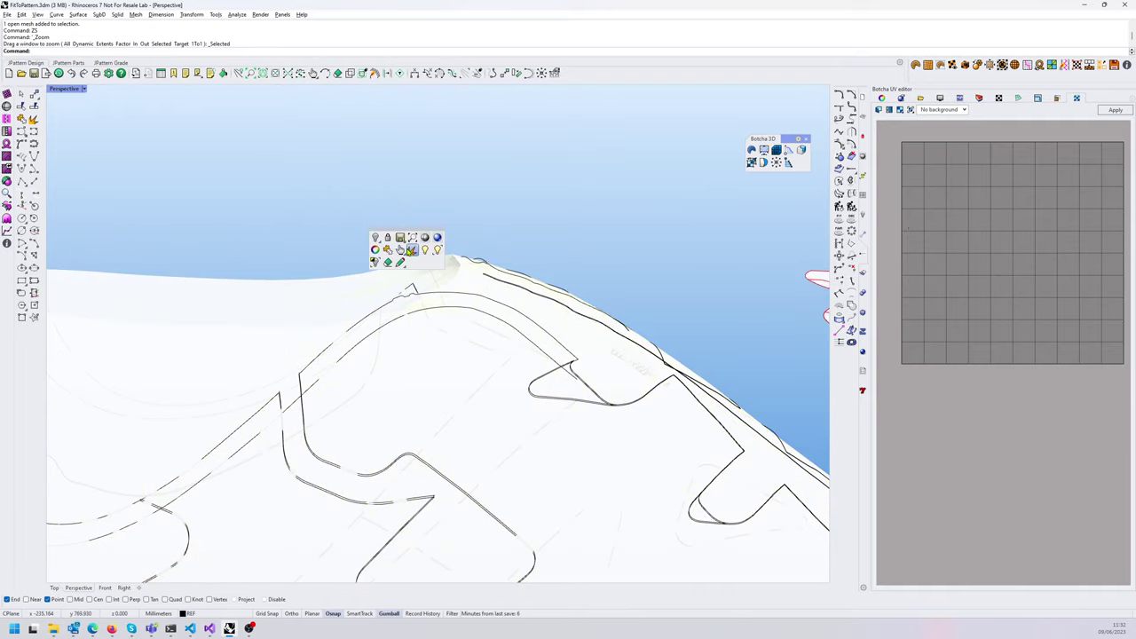
pyautogui.click(412, 238)
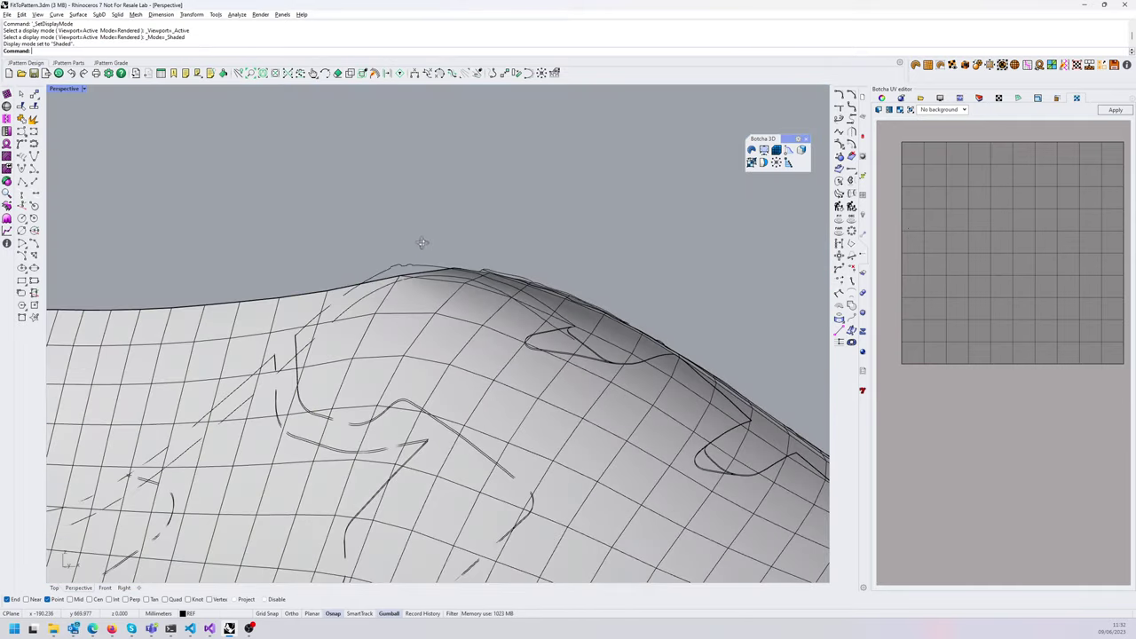
# - Examine the remapped collar curves along the last's top edge, and the last together with the flat mesh, in Shaded display
pyautogui.scroll(1, 390, 270)
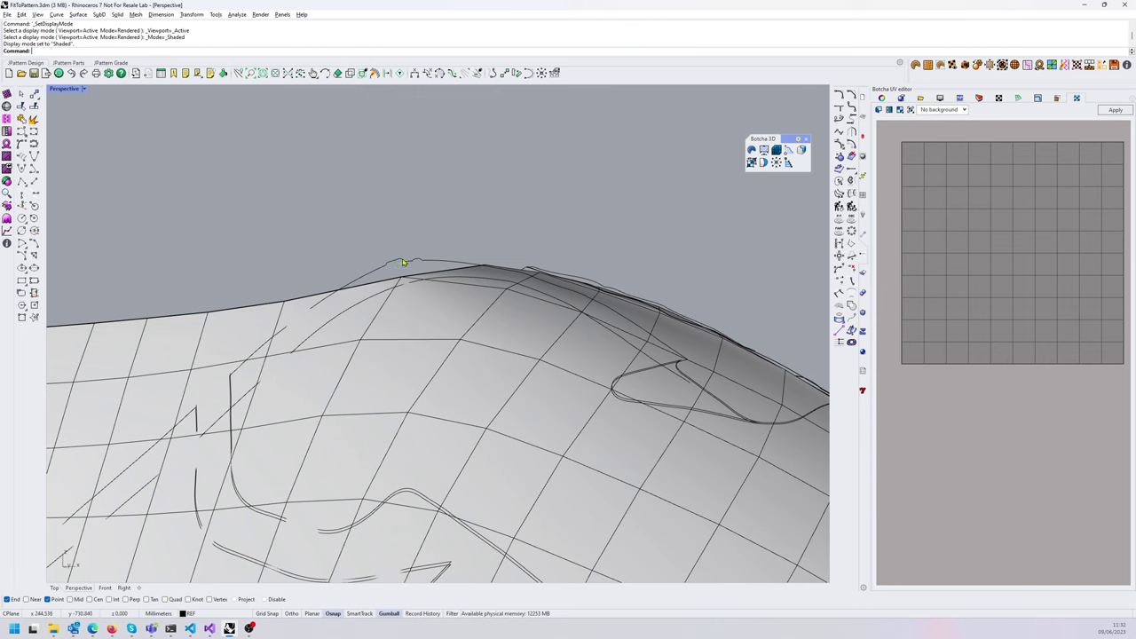
pyautogui.scroll(2, 381, 271)
pyautogui.moveTo(412, 268); pyautogui.dragTo(350, 288, button='right')
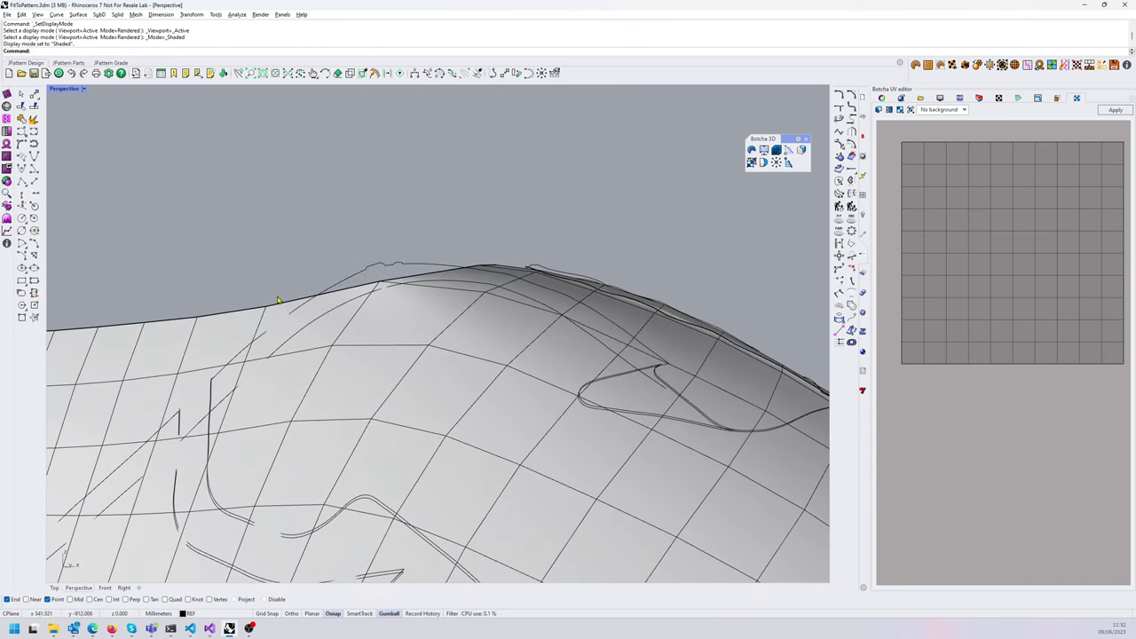
pyautogui.scroll(-8, 494, 252)
pyautogui.moveTo(492, 250); pyautogui.dragTo(506, 299, button='right')
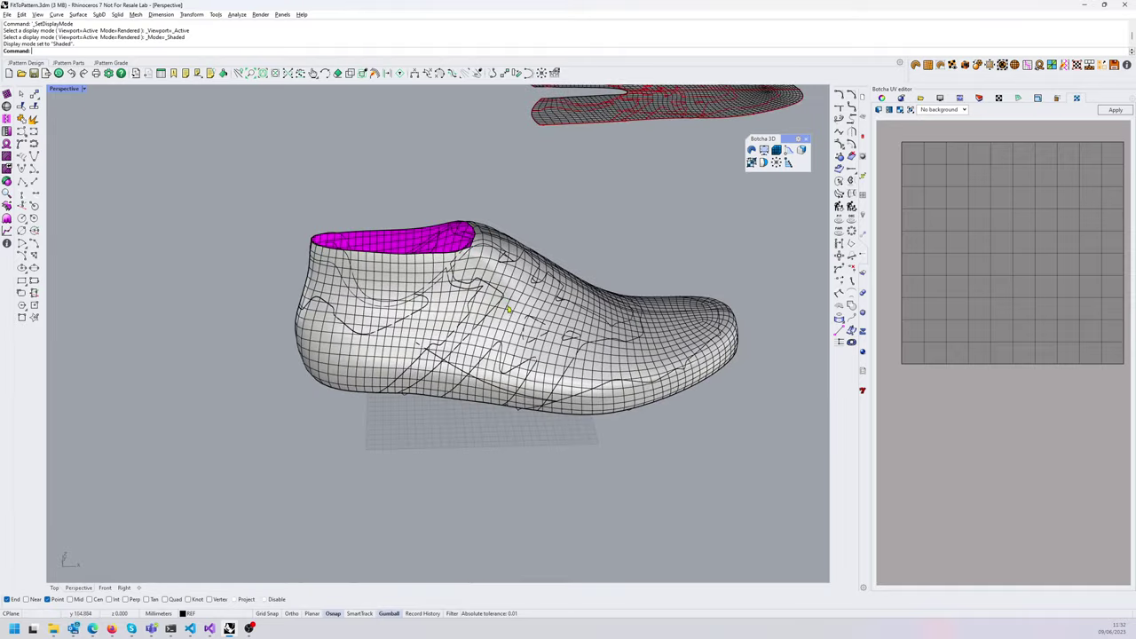
pyautogui.scroll(-5, 444, 279)
pyautogui.keyDown('shift'); pyautogui.moveTo(527, 237); pyautogui.dragTo(507, 322, button='right'); pyautogui.keyUp('shift')
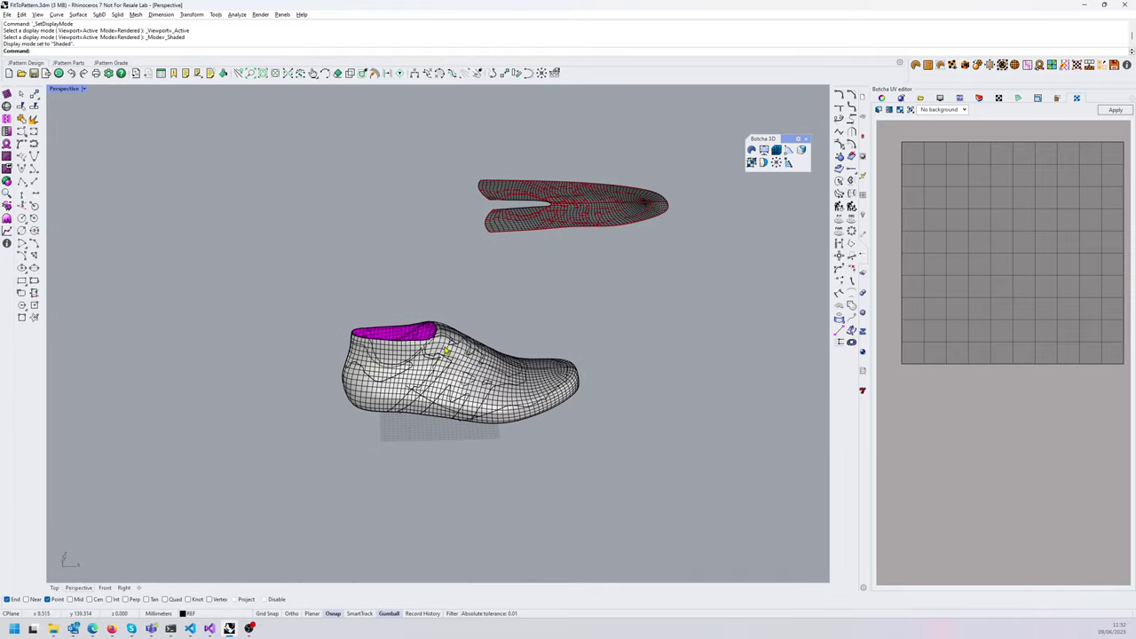
pyautogui.scroll(4, 438, 353)
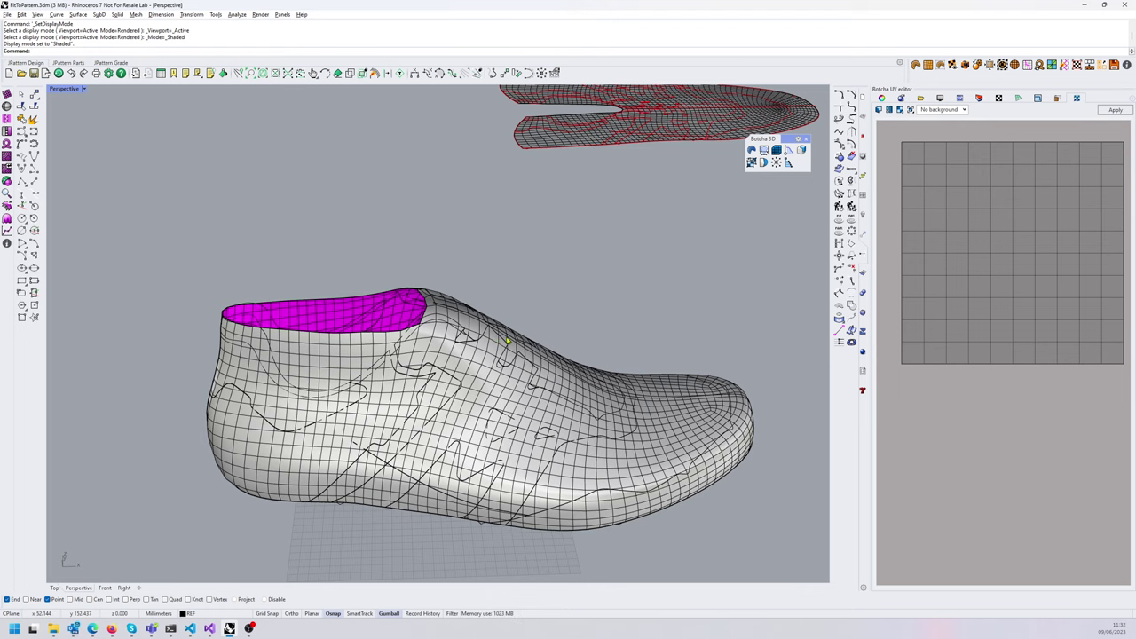
pyautogui.scroll(-2, 552, 328)
pyautogui.moveTo(615, 238); pyautogui.dragTo(537, 284, button='right')
# - Select both the fitted flat mesh and the 3D shoe last mesh and hide them
pyautogui.click(537, 225)
pyautogui.click(472, 494)
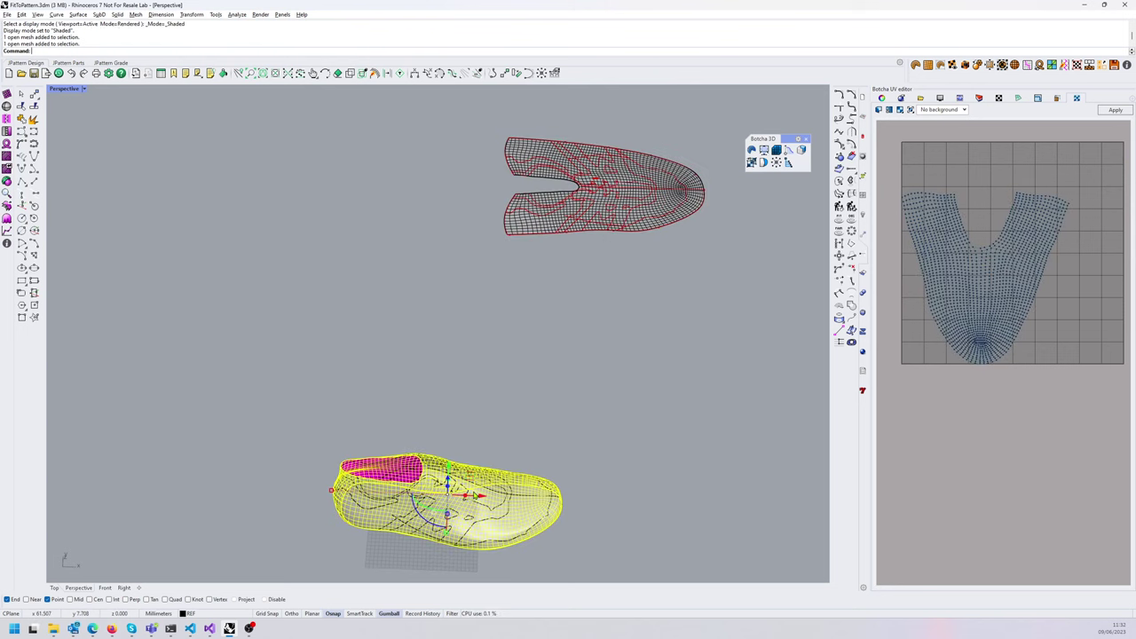
pyautogui.click(542, 202)
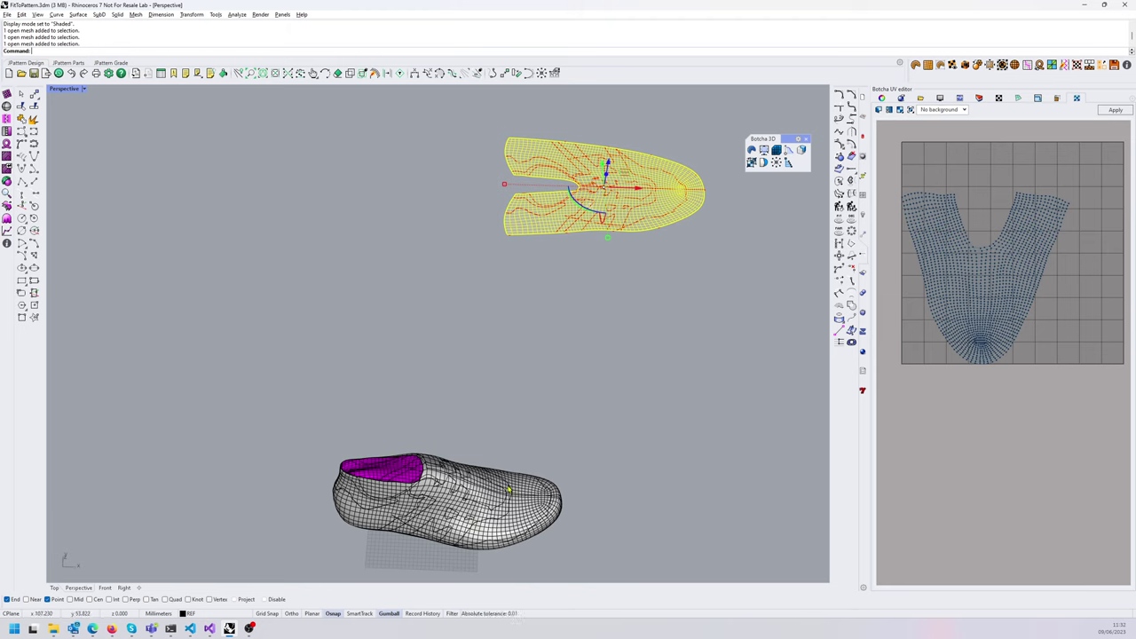
pyautogui.keyDown('shift'); pyautogui.moveTo(475, 502); pyautogui.dragTo(522, 451, button='right'); pyautogui.keyUp('shift')
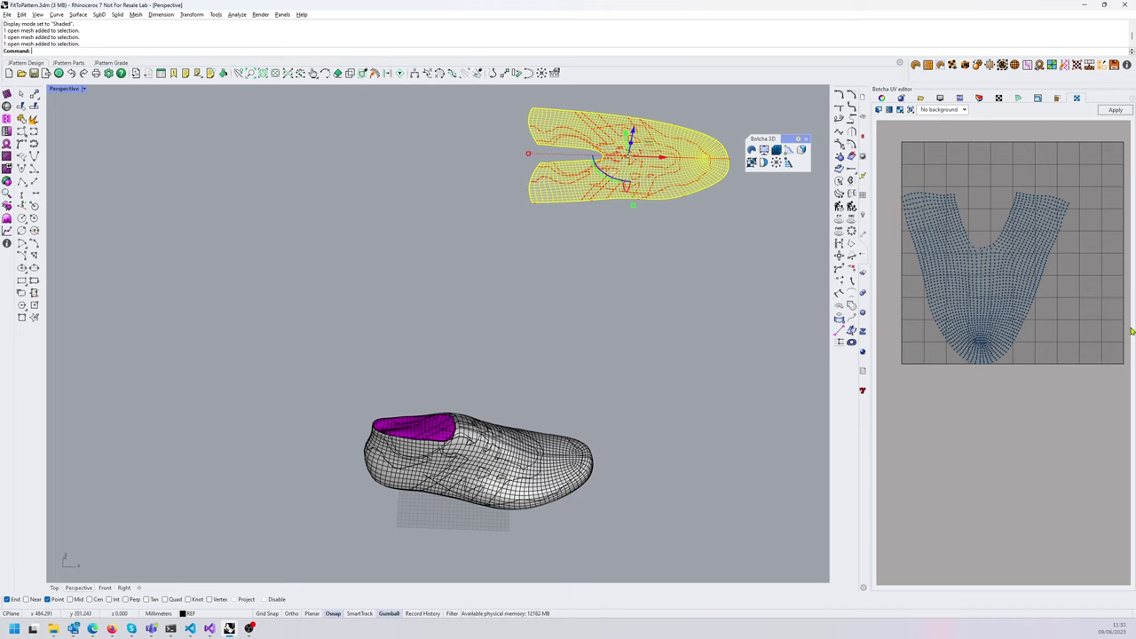
pyautogui.keyDown('shift'); pyautogui.click(512, 461); pyautogui.keyUp('shift')
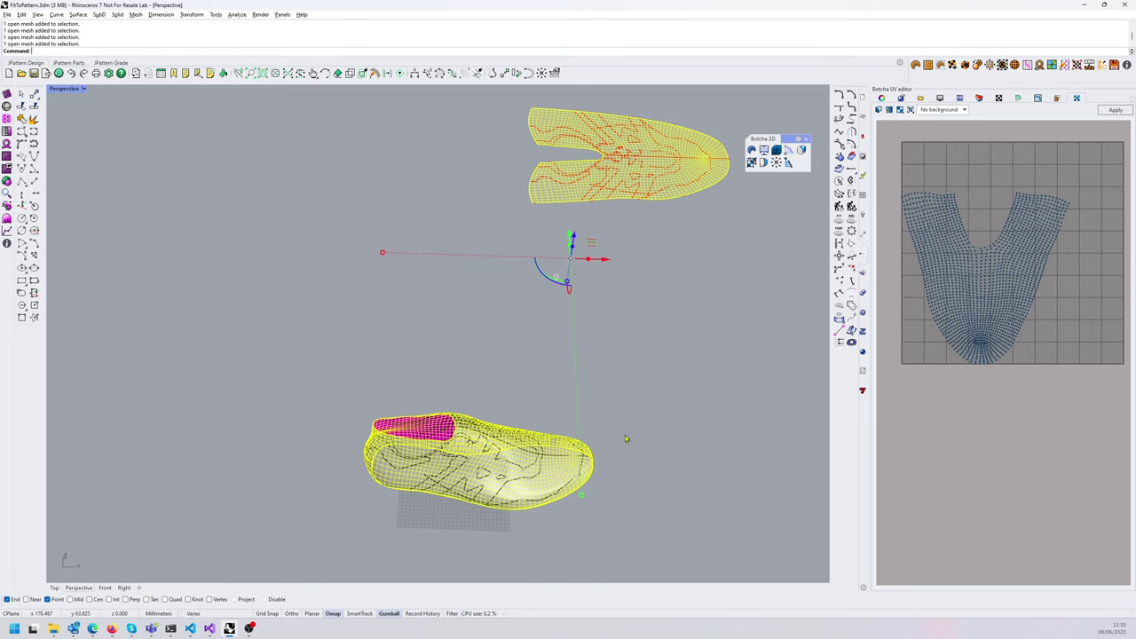
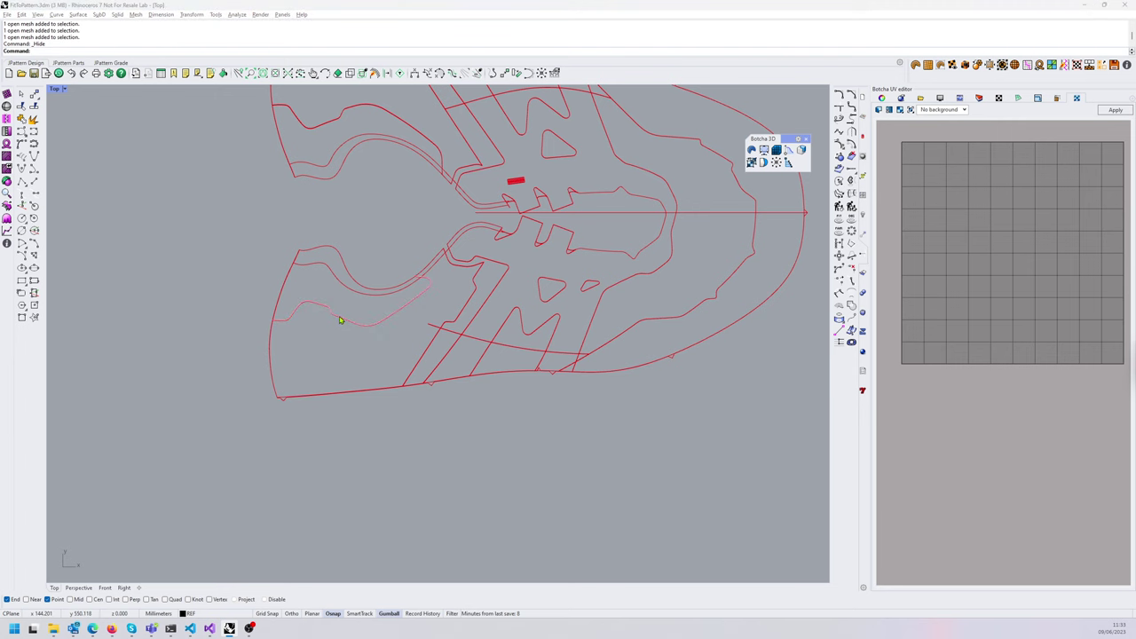
# - Inspect the collar and heel curves on both halves of the flat pattern in the Top view
pyautogui.click(335, 282)
pyautogui.scroll(-4, 345, 284)
pyautogui.moveTo(350, 211); pyautogui.dragTo(370, 317, button='right')
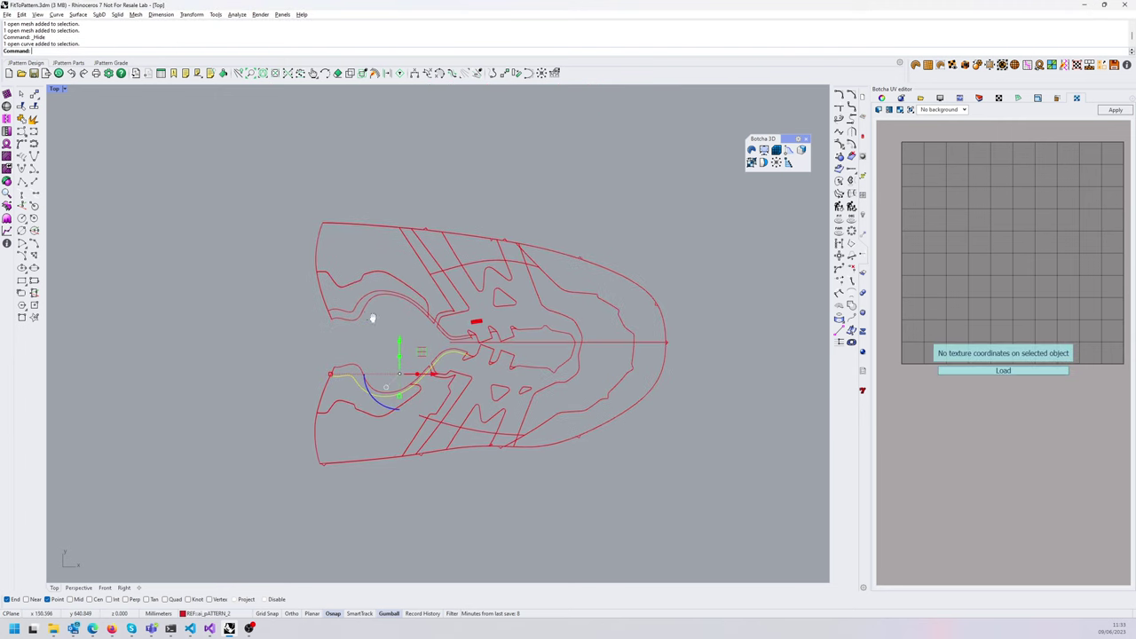
pyautogui.scroll(6, 350, 283)
pyautogui.click(361, 283)
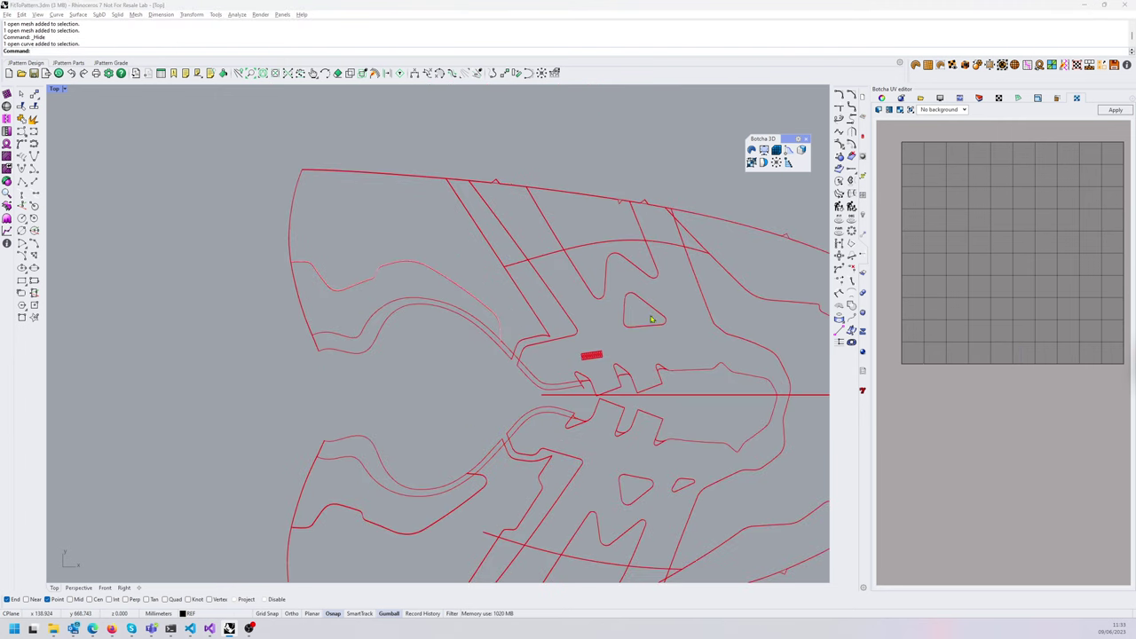
pyautogui.scroll(-3, 621, 311)
pyautogui.scroll(5, 507, 446)
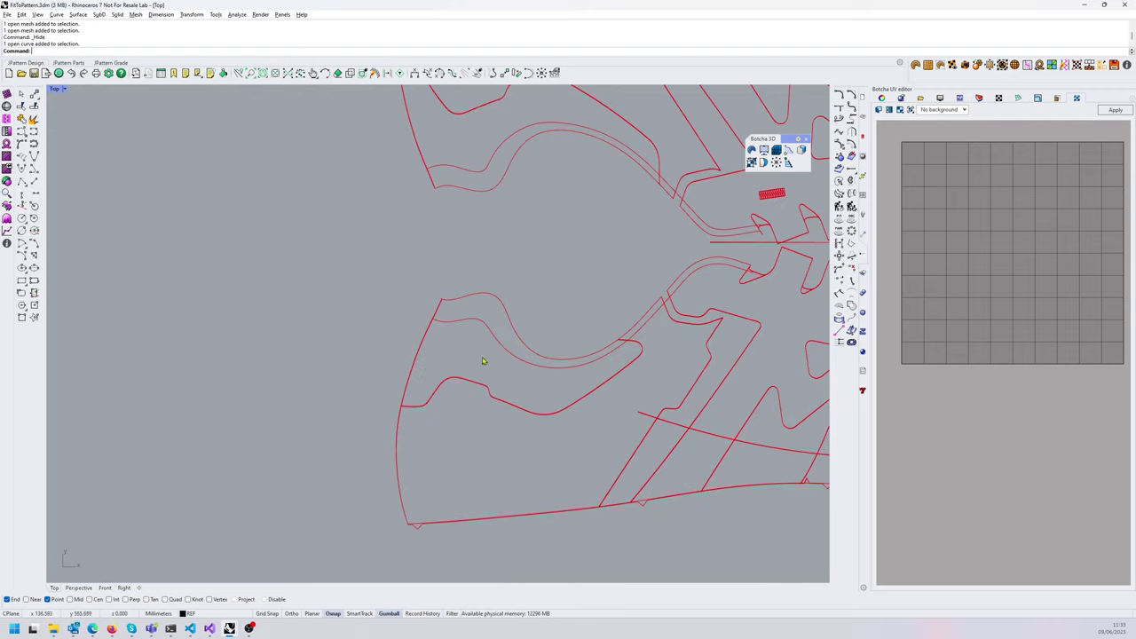
pyautogui.click(471, 323)
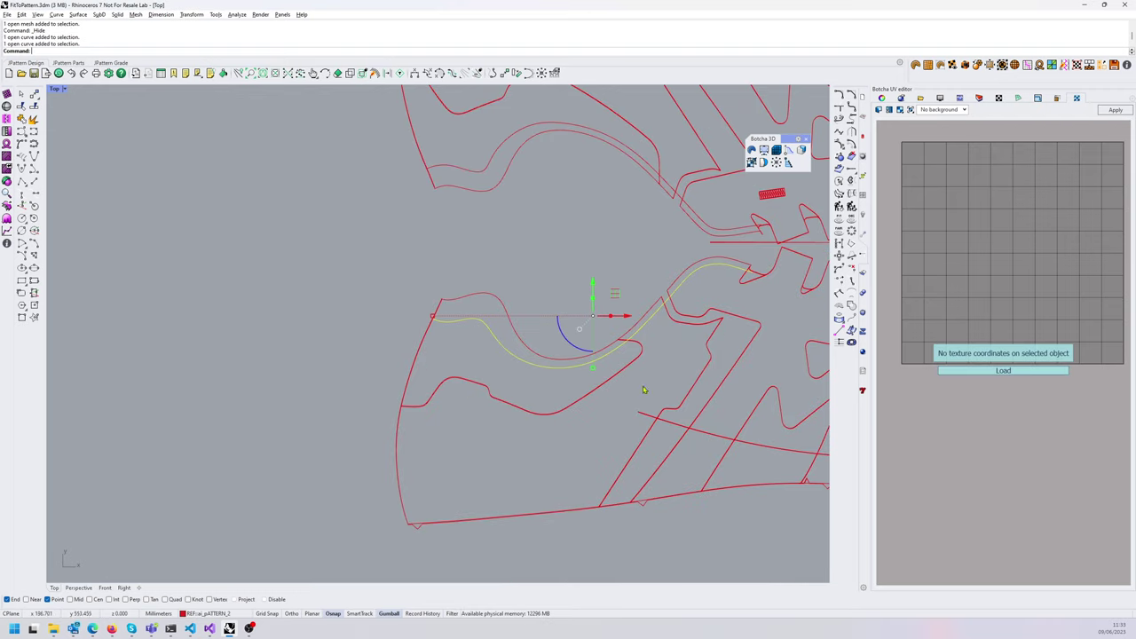
# - Create a closed heel collar outline from the crossing pattern curves with CurveBoolean, combining the regions between the collar edge and heel line
pyautogui.moveTo(558, 442); pyautogui.dragTo(505, 361)
pyautogui.click(515, 304)
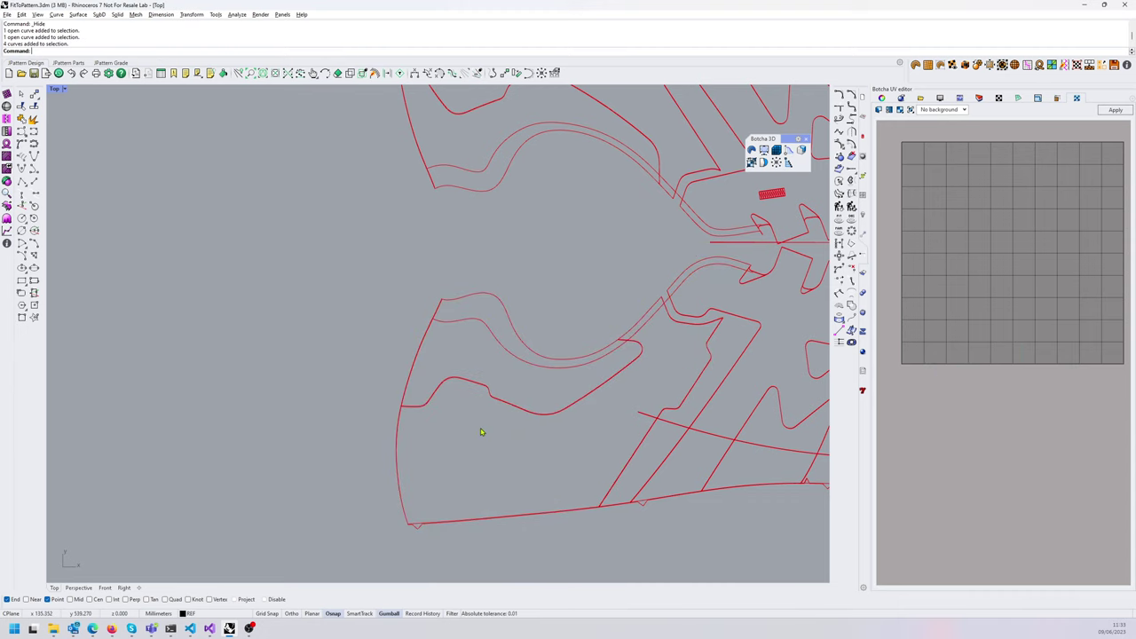
pyautogui.moveTo(481, 433); pyautogui.dragTo(470, 293)
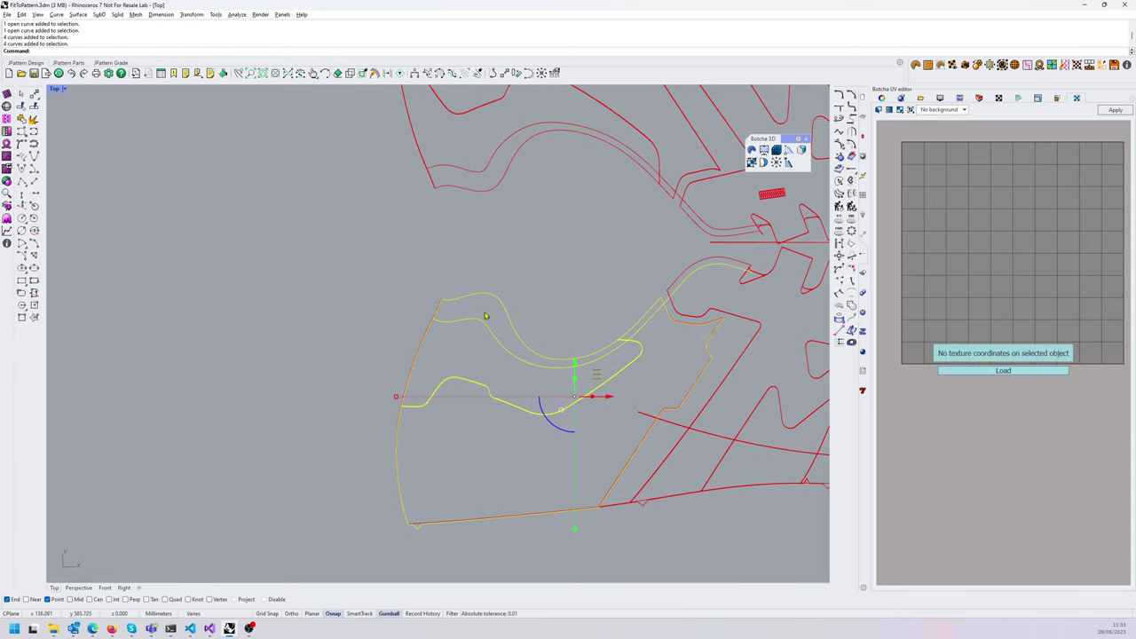
pyautogui.write('Curve')
pyautogui.press('Down')
pyautogui.press('Return')
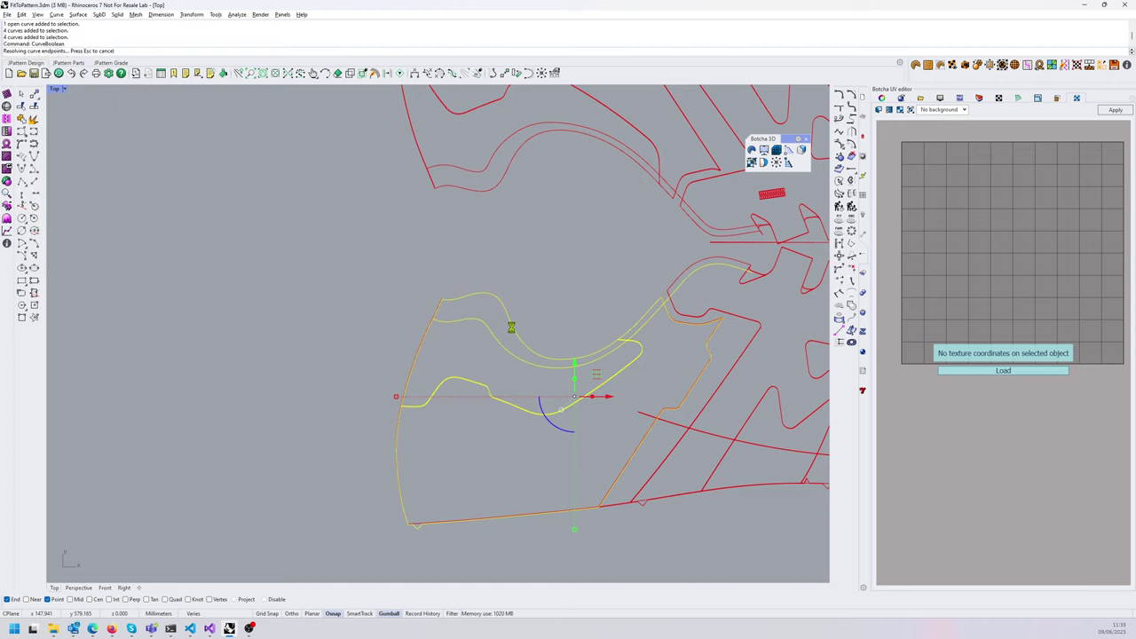
pyautogui.click(509, 370)
pyautogui.click(507, 332)
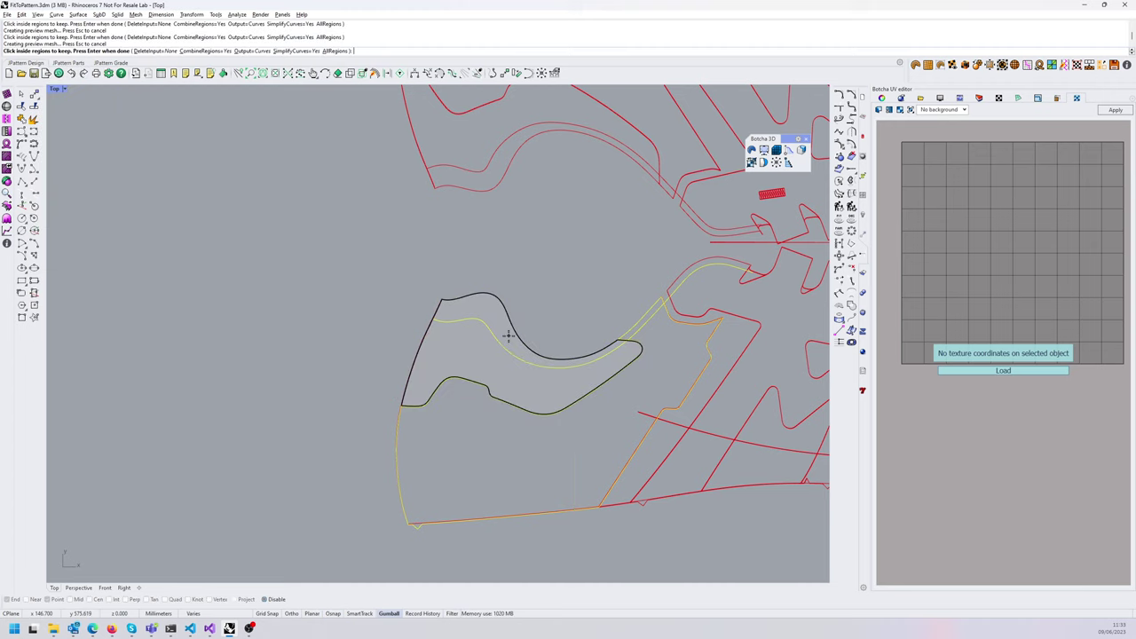
pyautogui.press('Return')
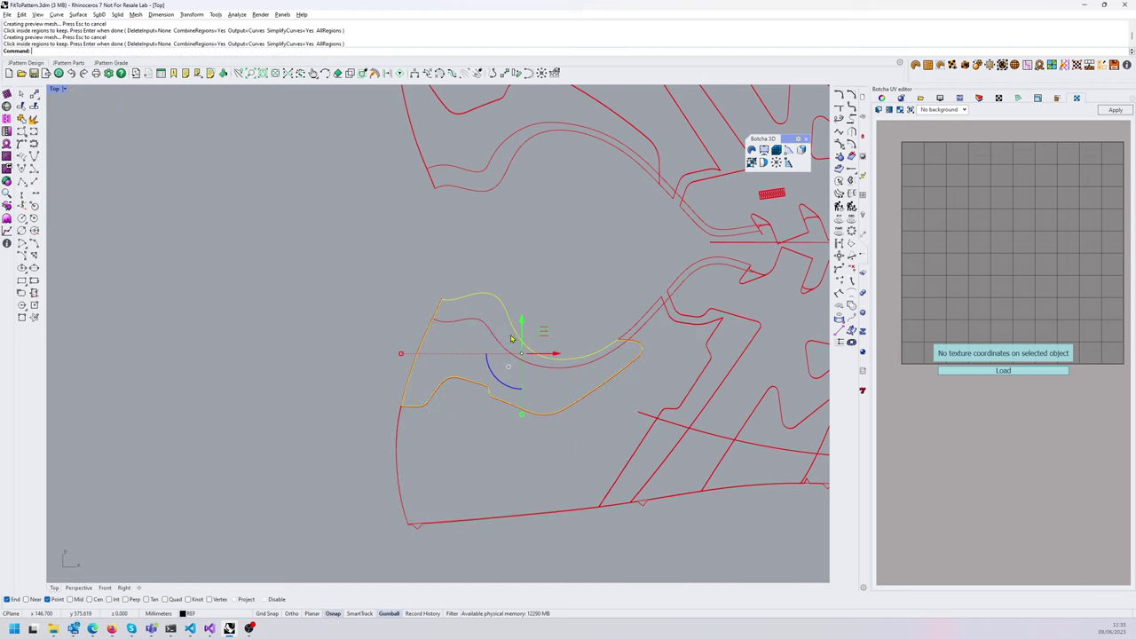
# - Isolate the new closed heel collar outline and check that it selects as one curve
pyautogui.middleClick(549, 234)
pyautogui.click(517, 238)
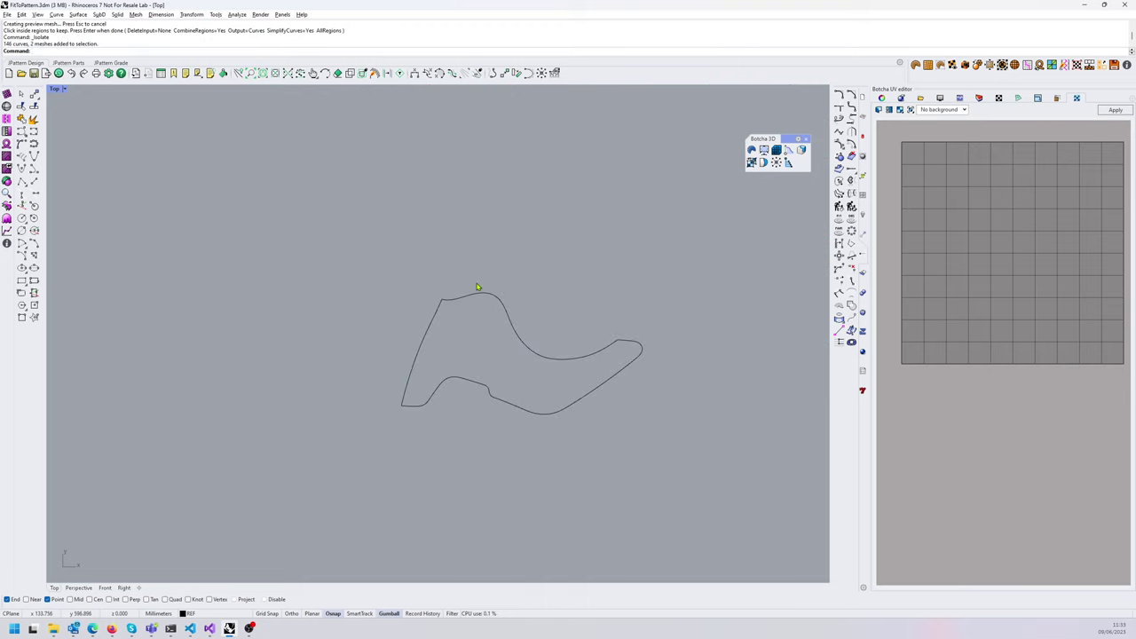
pyautogui.click(493, 334)
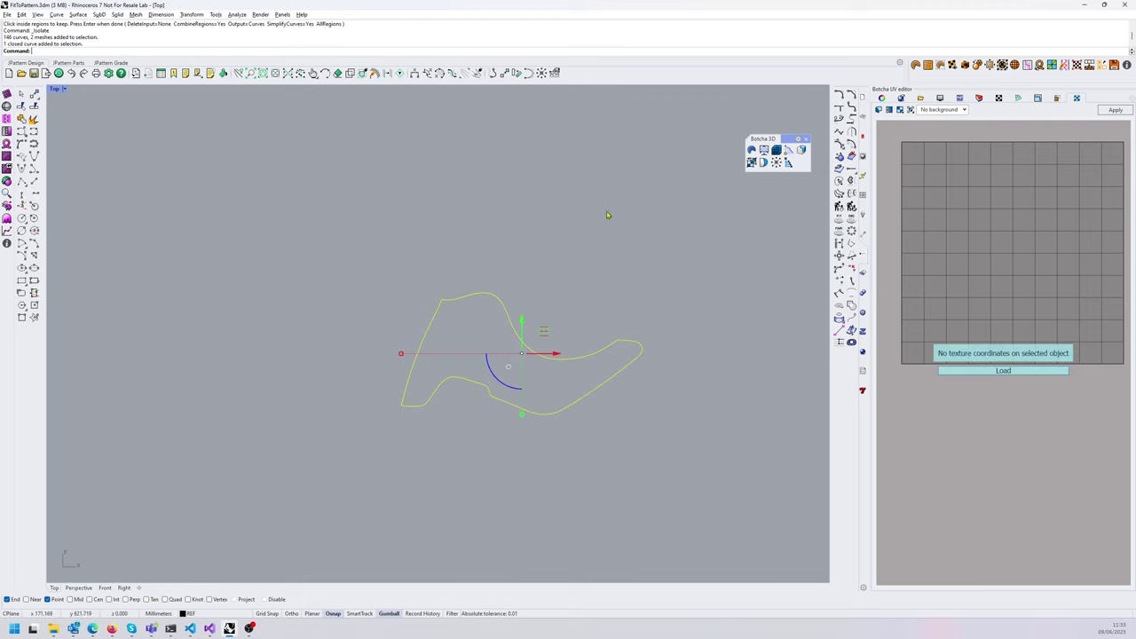
pyautogui.click(667, 198)
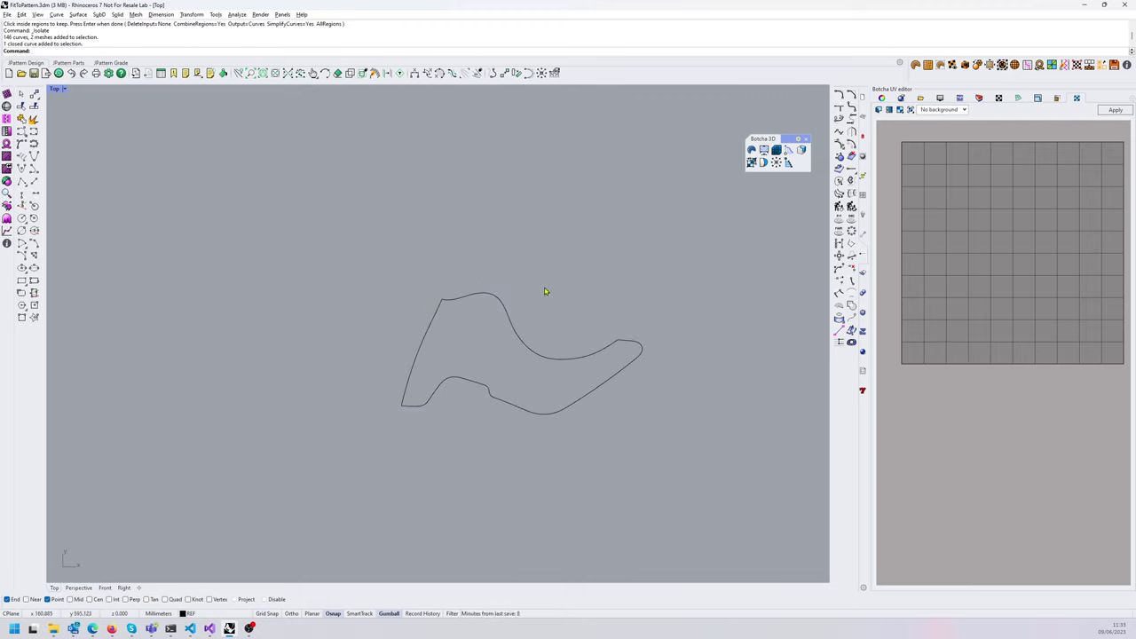
# - Create a planar quad mesh inside the heel collar outline with B_PlanarQuadMesh, using an edge length of 4
pyautogui.click(504, 331)
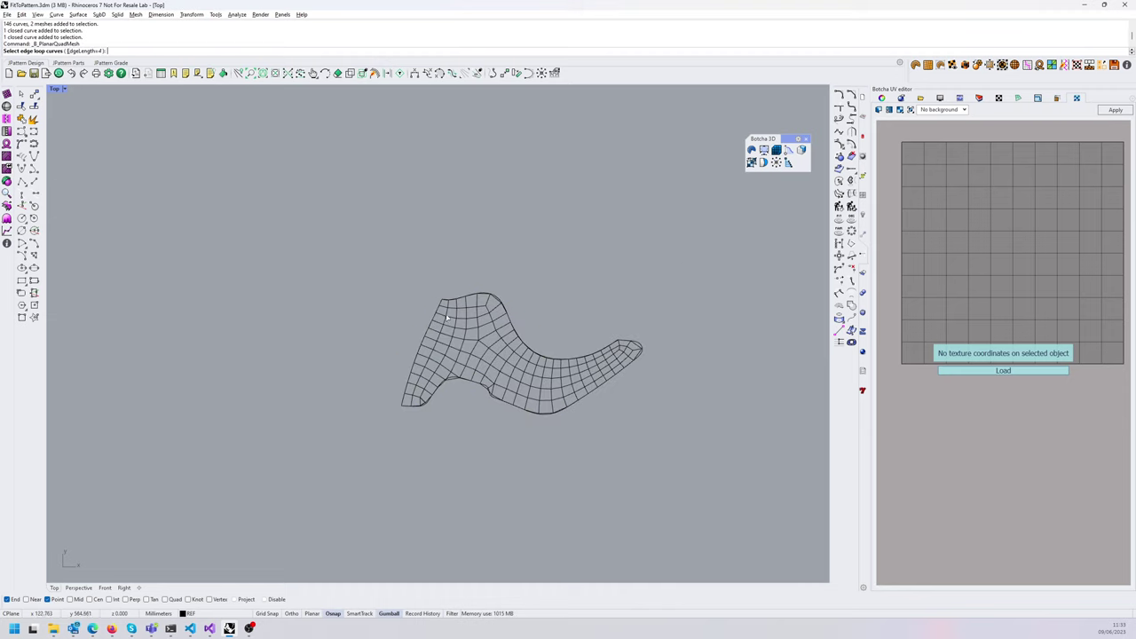
pyautogui.scroll(3, 523, 376)
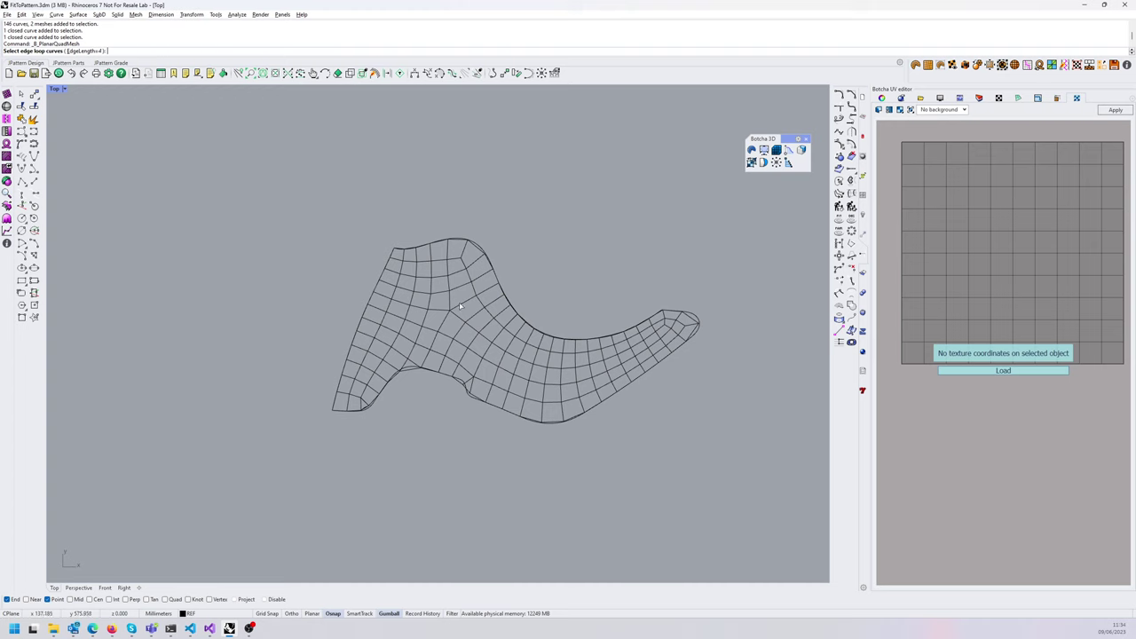
pyautogui.press('Return')
pyautogui.click(549, 381)
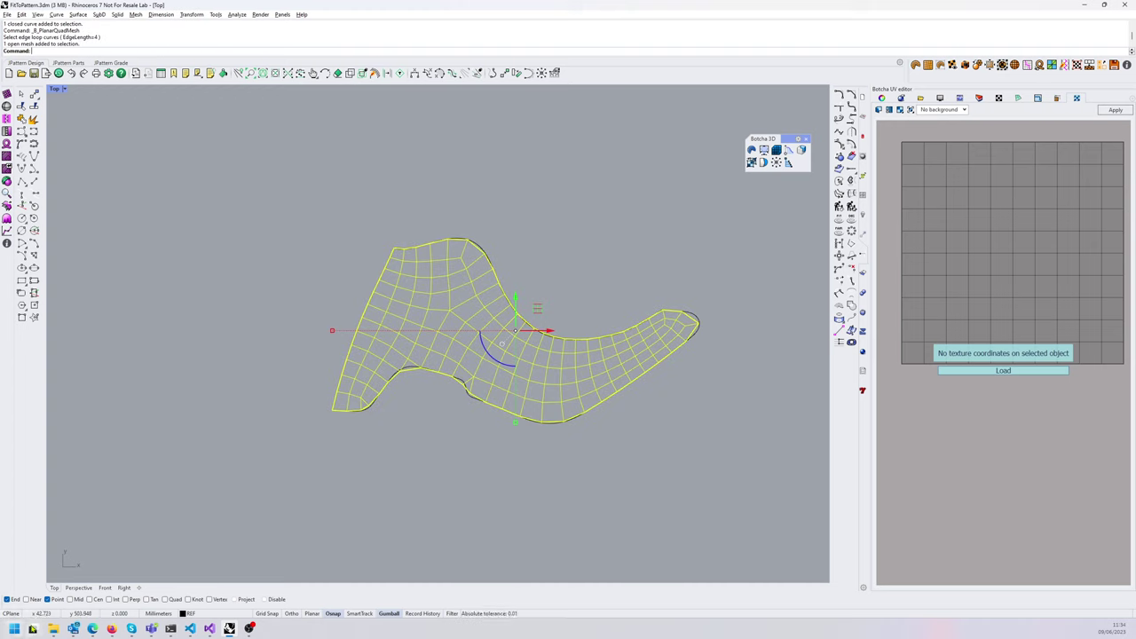
# - Show the selected heel collar quad mesh in the Perspective view, zoomed to the selection
pyautogui.click(78, 588)
pyautogui.moveTo(261, 451); pyautogui.dragTo(553, 427, button='right')
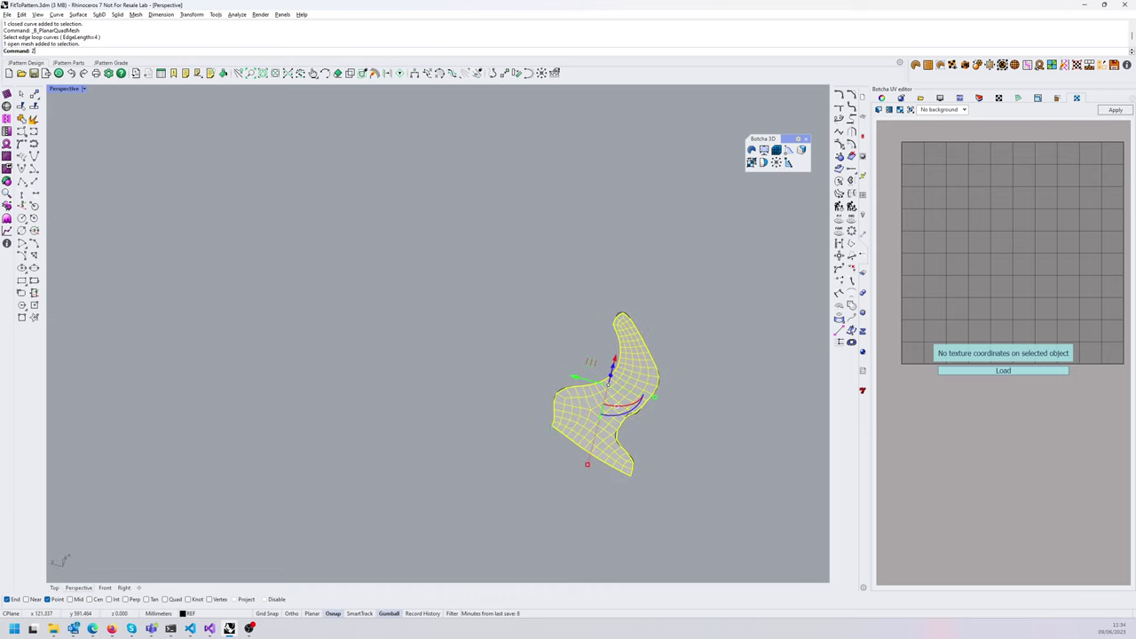
pyautogui.write('ZS')
pyautogui.press('Return')
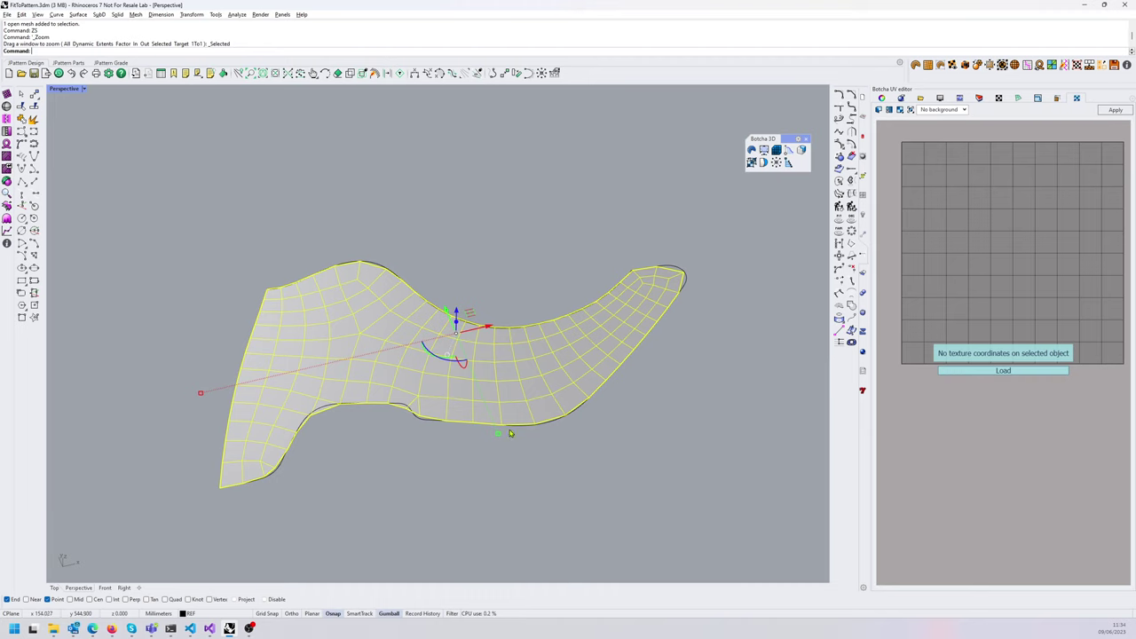
# - Add a Thicken modifier to the heel collar quad mesh
pyautogui.moveTo(435, 395); pyautogui.dragTo(377, 381, button='right')
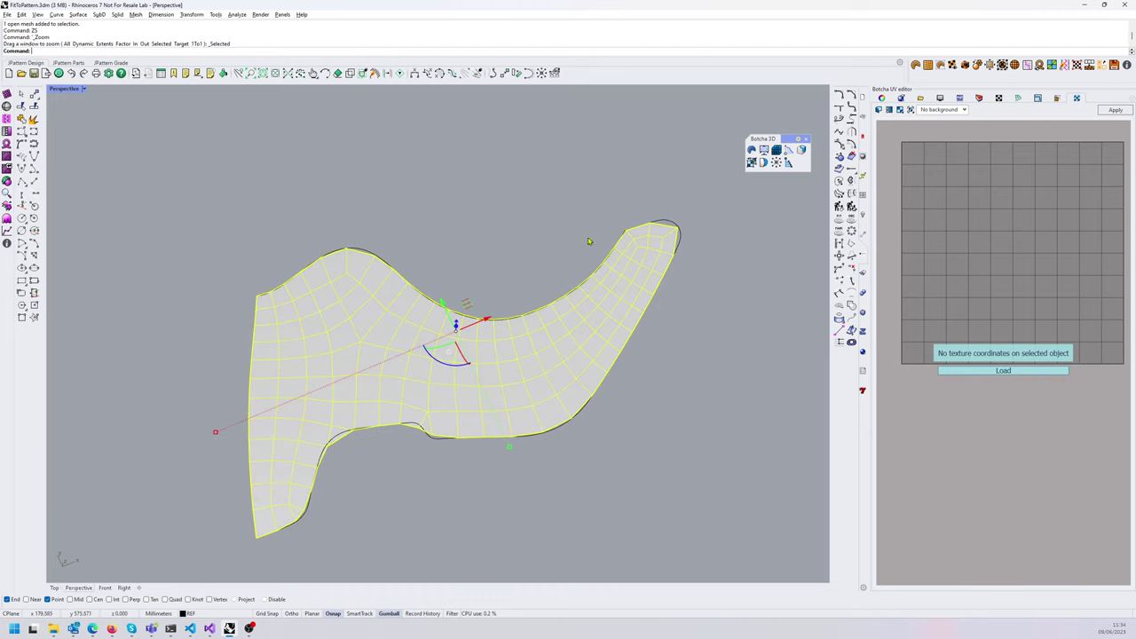
pyautogui.click(586, 186)
pyautogui.click(620, 292)
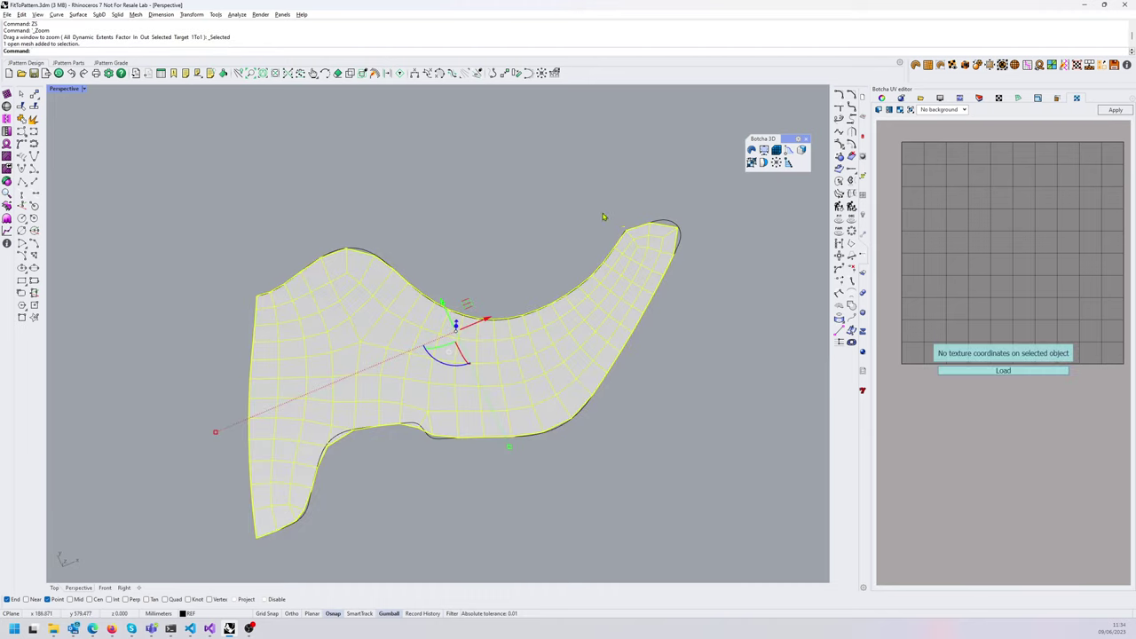
pyautogui.click(882, 98)
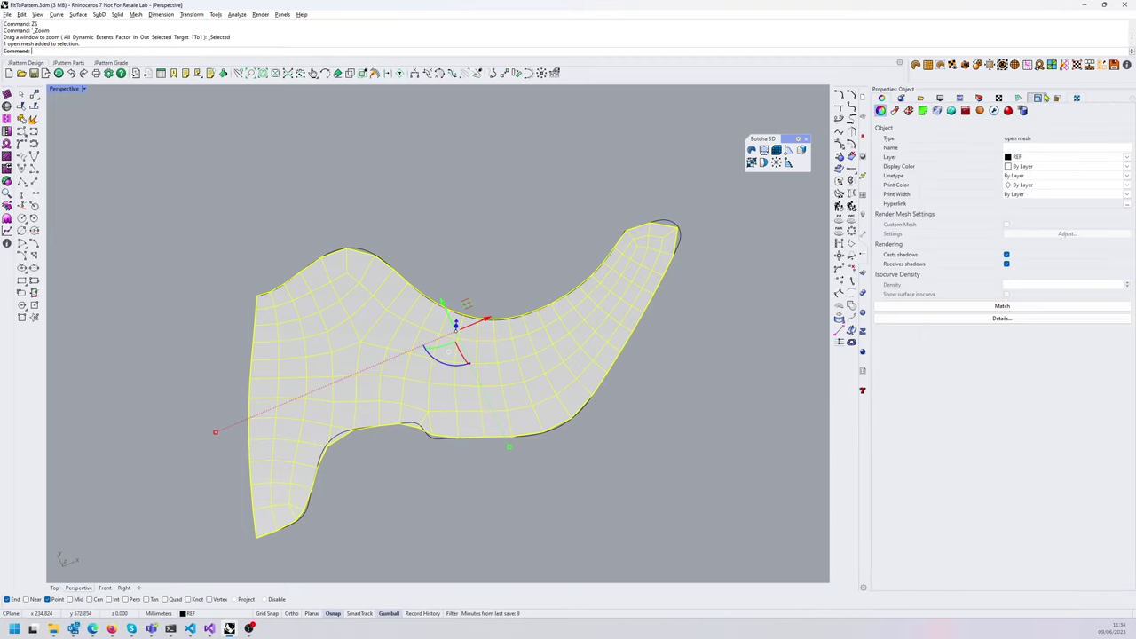
pyautogui.click(994, 111)
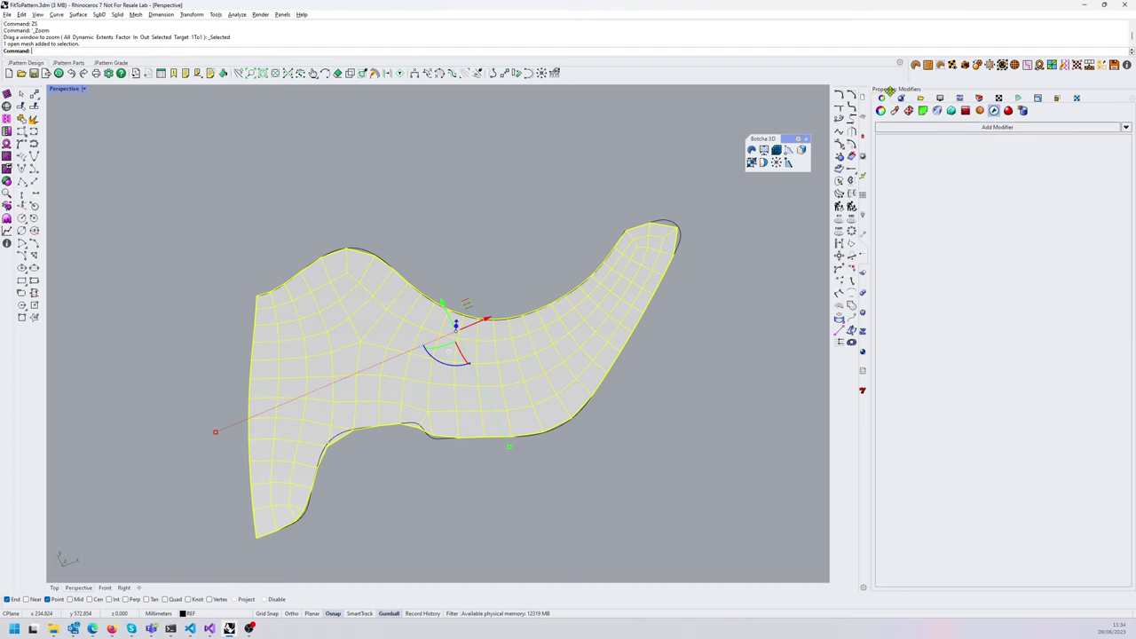
pyautogui.click(650, 135)
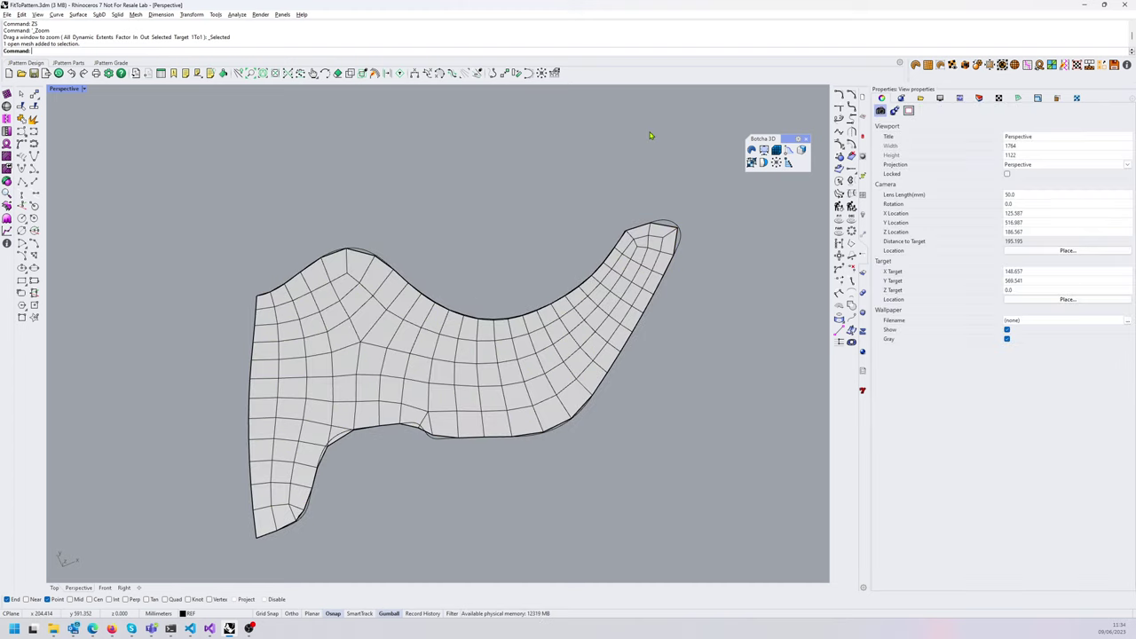
pyautogui.click(643, 293)
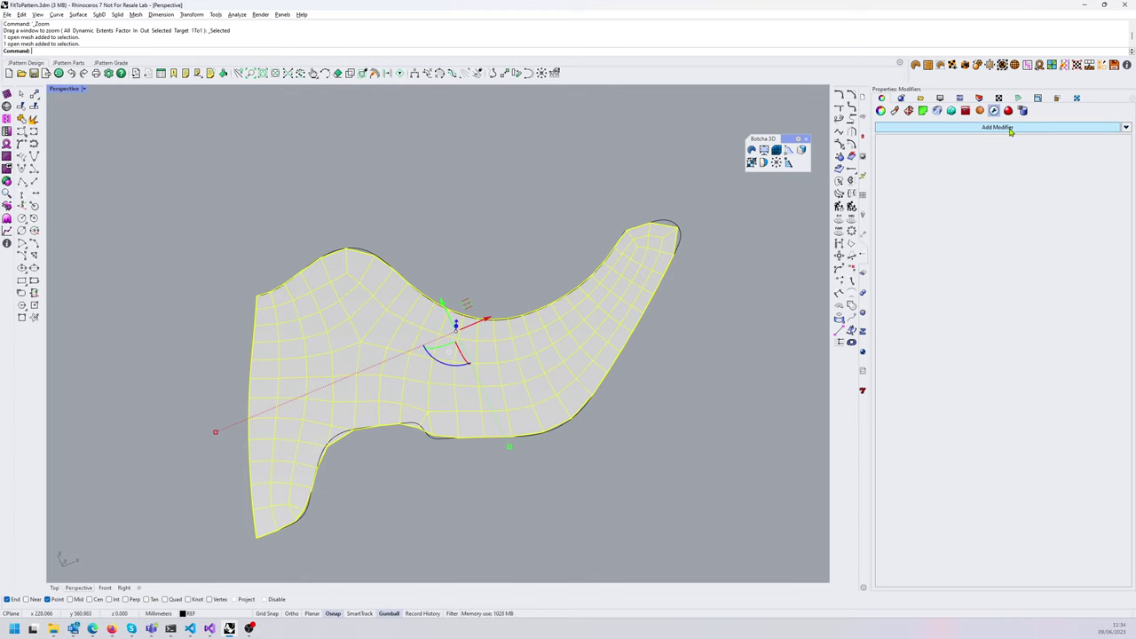
pyautogui.click(942, 129)
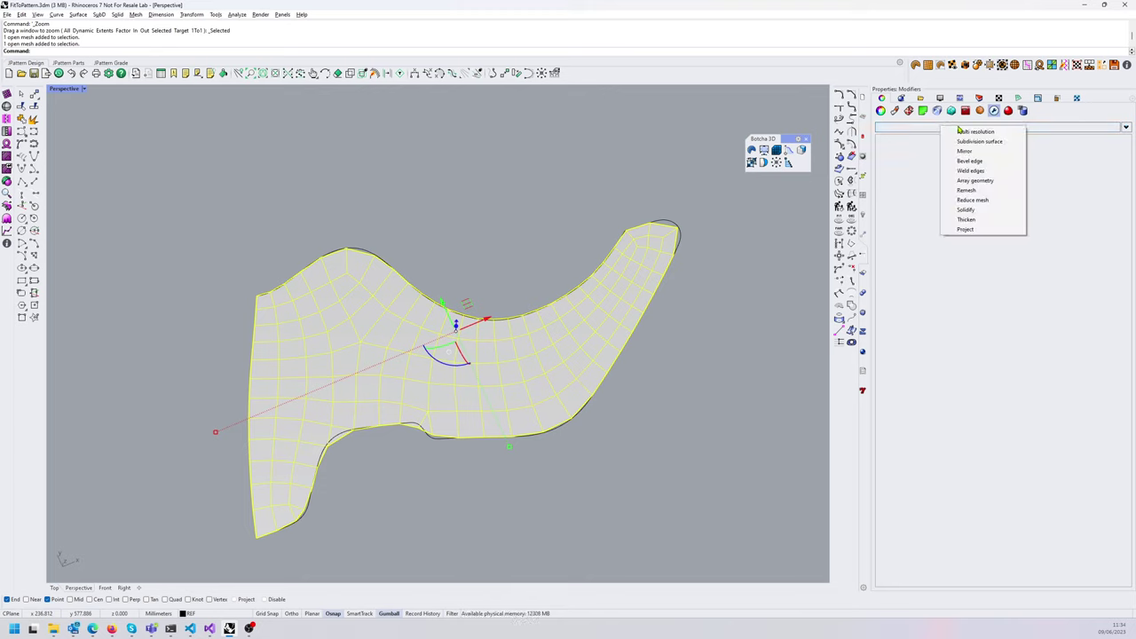
pyautogui.click(965, 220)
pyautogui.moveTo(666, 373); pyautogui.dragTo(549, 340, button='right')
pyautogui.moveTo(617, 323); pyautogui.dragTo(573, 355, button='right')
pyautogui.press('Escape')
pyautogui.click(564, 311)
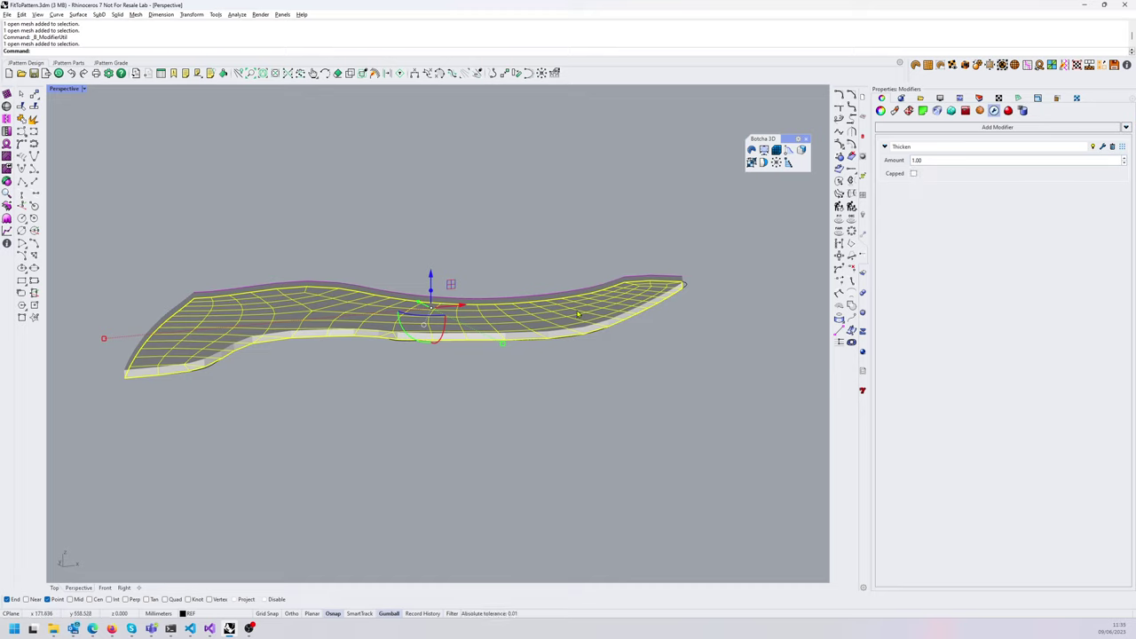
# - Try a Thicken amount of 3.00 on the heel collar mesh and view the thickness from several angles
pyautogui.click(925, 161)
pyautogui.press('Return')
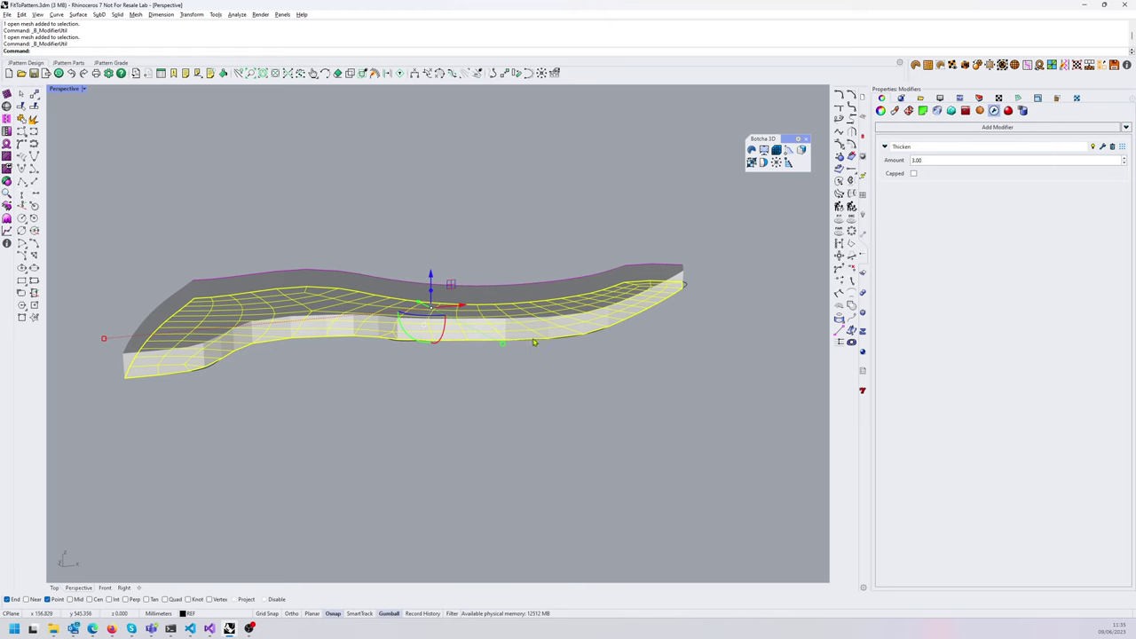
pyautogui.moveTo(533, 342); pyautogui.dragTo(570, 399, button='right')
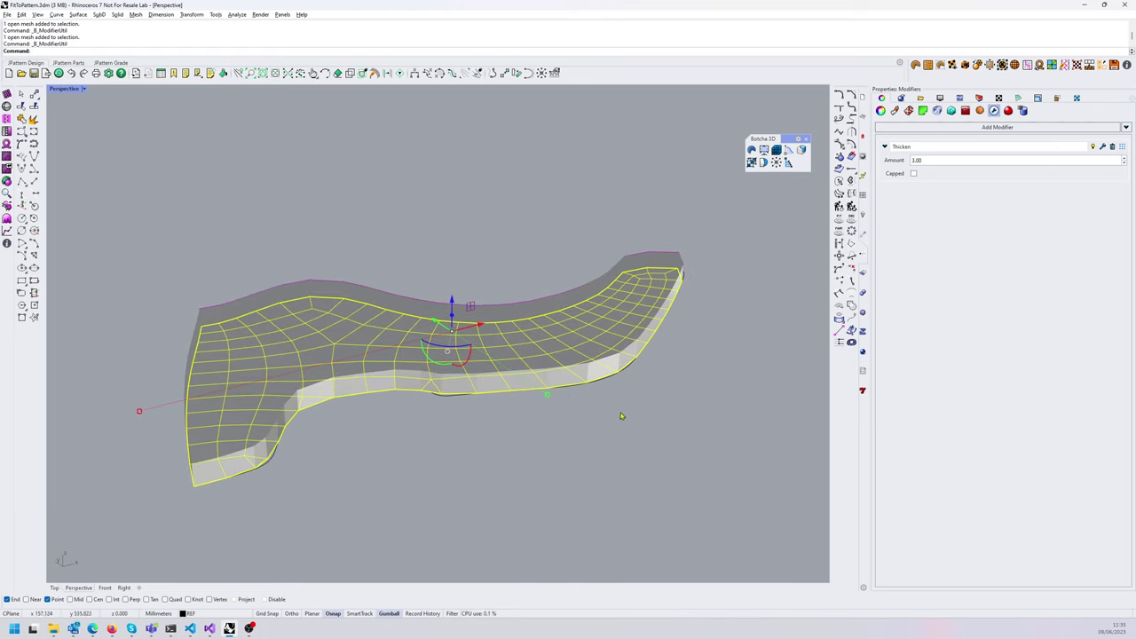
pyautogui.moveTo(623, 416); pyautogui.dragTo(570, 396, button='right')
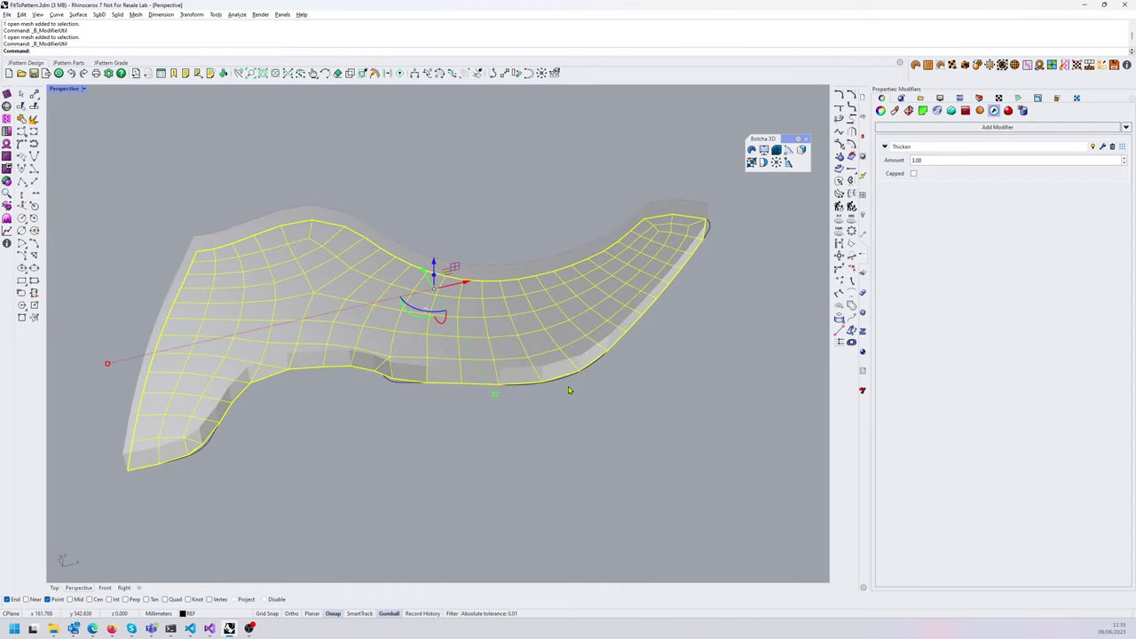
pyautogui.moveTo(448, 412)
pyautogui.keyDown('shift'); pyautogui.mouseDown(button='right')
pyautogui.moveTo(457, 383)
pyautogui.moveTo(454, 401)
pyautogui.mouseUp(button='right'); pyautogui.keyUp('shift')
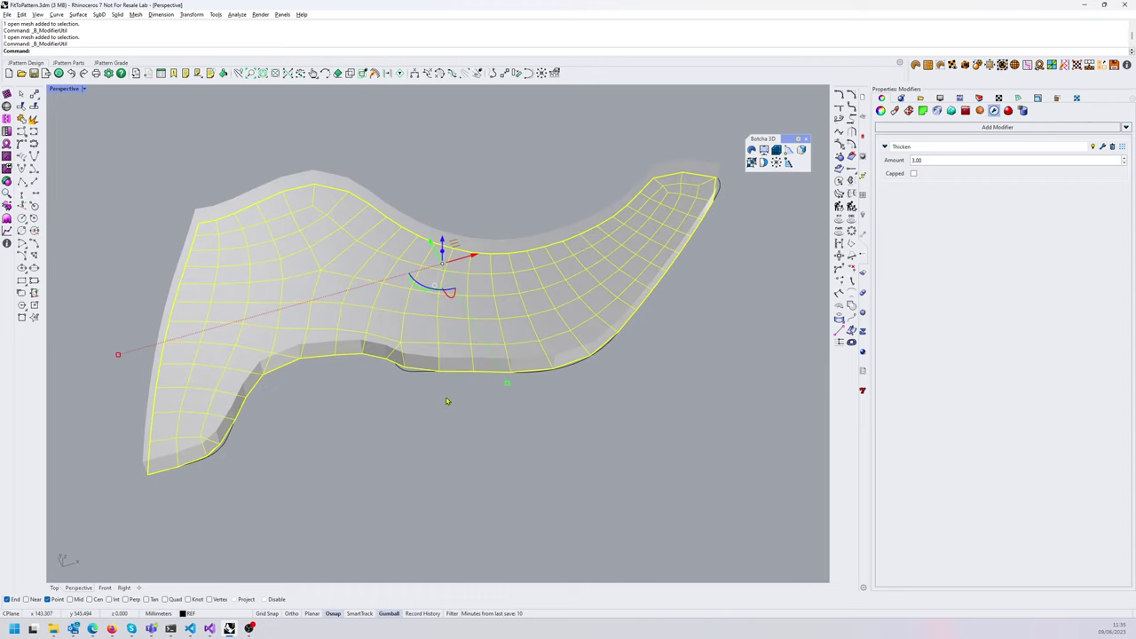
# - Set the heel collar mesh's Thicken amount to 1.00 and check the thickness along its edges
pyautogui.doubleClick(936, 158)
pyautogui.write('1')
pyautogui.press('Return')
pyautogui.moveTo(661, 329); pyautogui.dragTo(656, 326, button='right')
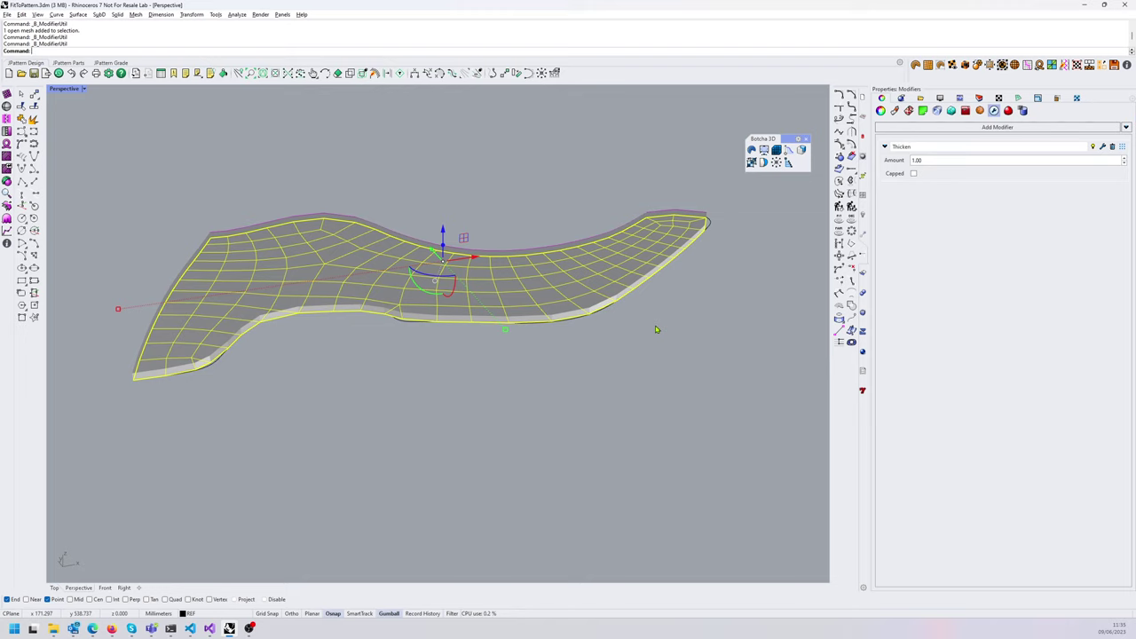
pyautogui.moveTo(618, 306); pyautogui.dragTo(619, 337, button='right')
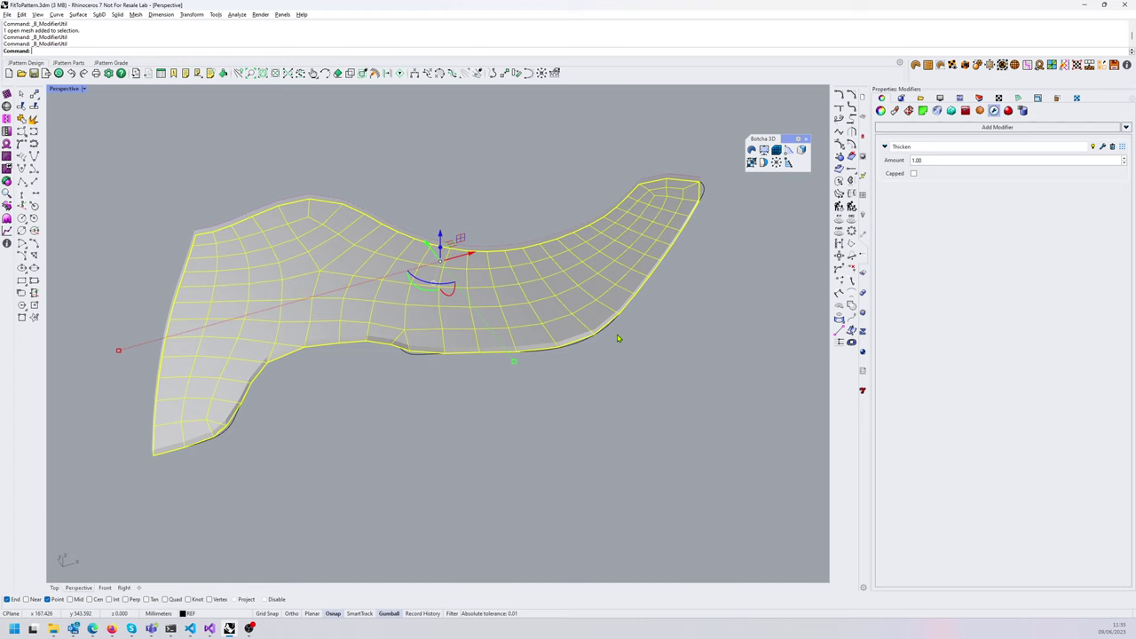
pyautogui.moveTo(617, 314); pyautogui.dragTo(606, 359, button='right')
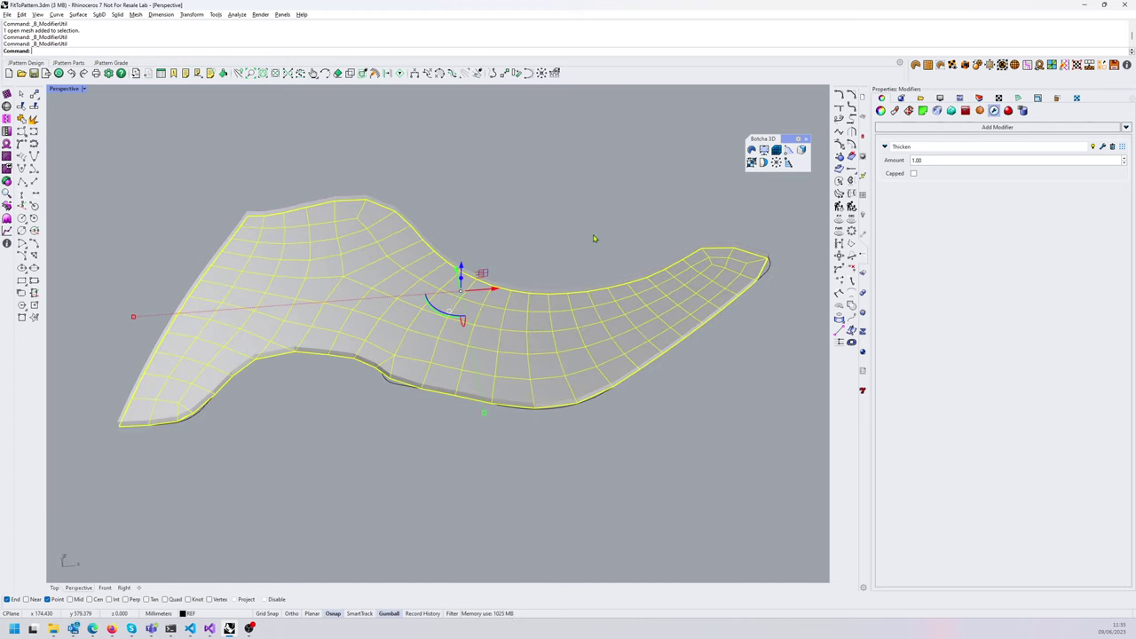
pyautogui.moveTo(595, 237); pyautogui.dragTo(586, 239, button='right')
# - Add a Weld edges modifier to the thickened heel collar mesh and inspect its side walls unselected
pyautogui.click(586, 239)
pyautogui.click(616, 320)
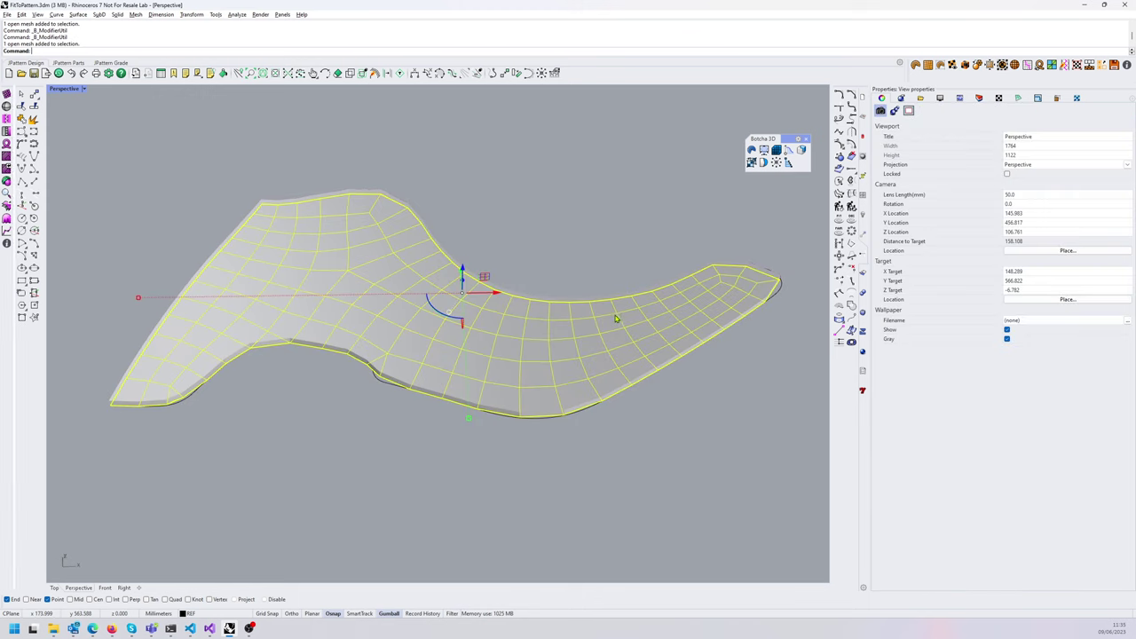
pyautogui.click(953, 131)
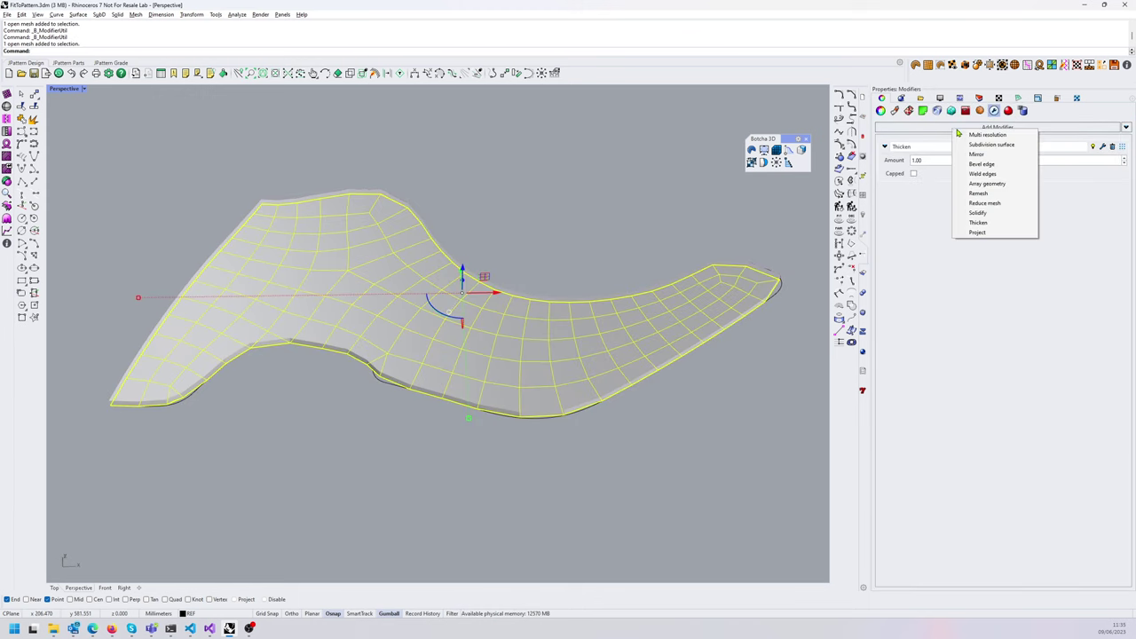
pyautogui.click(979, 182)
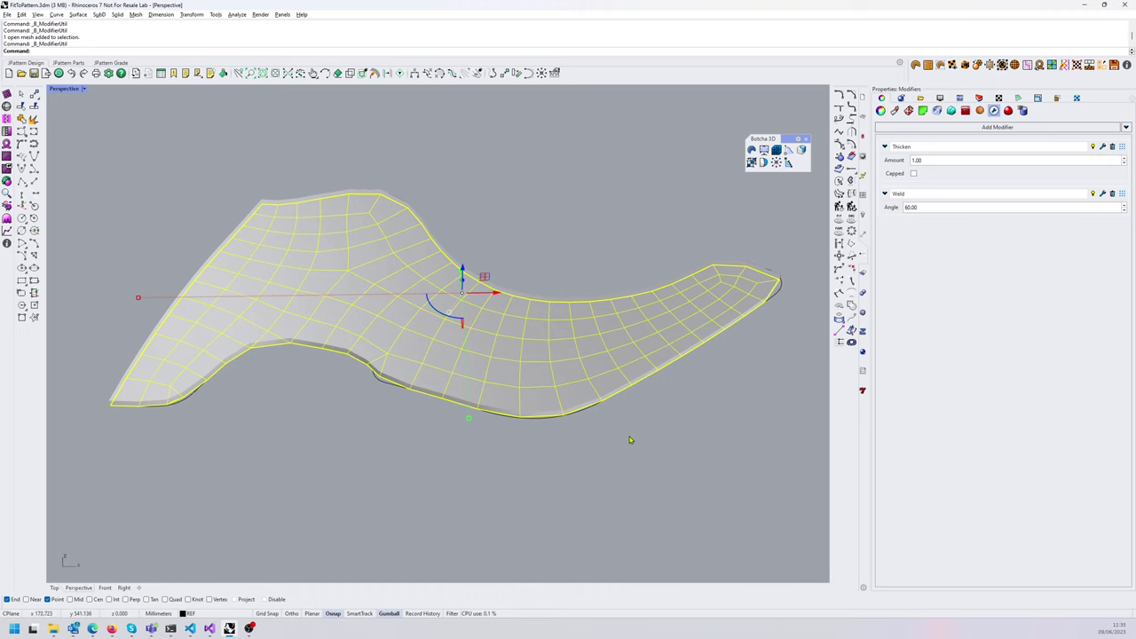
pyautogui.moveTo(629, 440); pyautogui.dragTo(323, 313, button='right')
pyautogui.moveTo(513, 327); pyautogui.dragTo(531, 318, button='right')
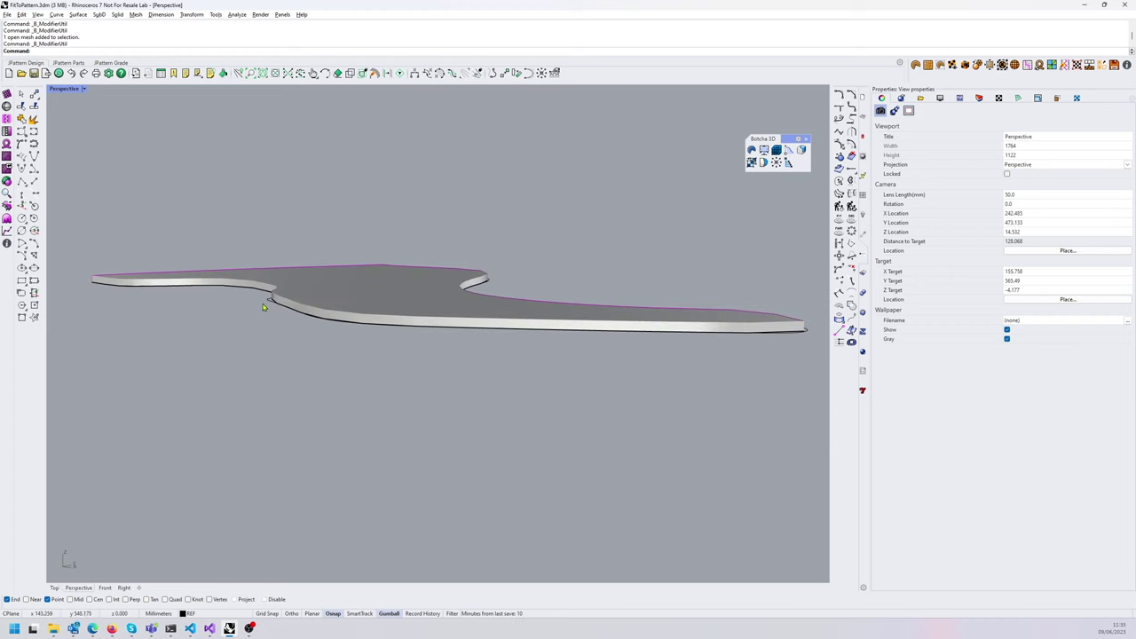
pyautogui.moveTo(602, 328); pyautogui.dragTo(655, 346, button='right')
# - Add a Subdivision surface modifier to the heel collar mesh with the Rhino SubD strategy and inspect the rounded edges
pyautogui.click(547, 348)
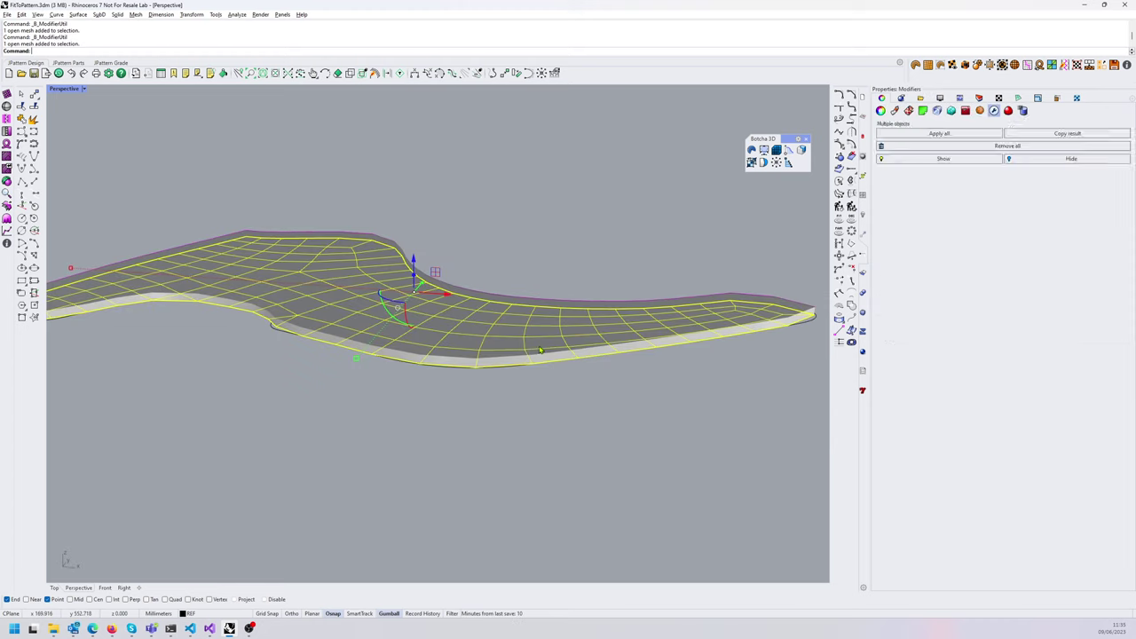
pyautogui.click(964, 132)
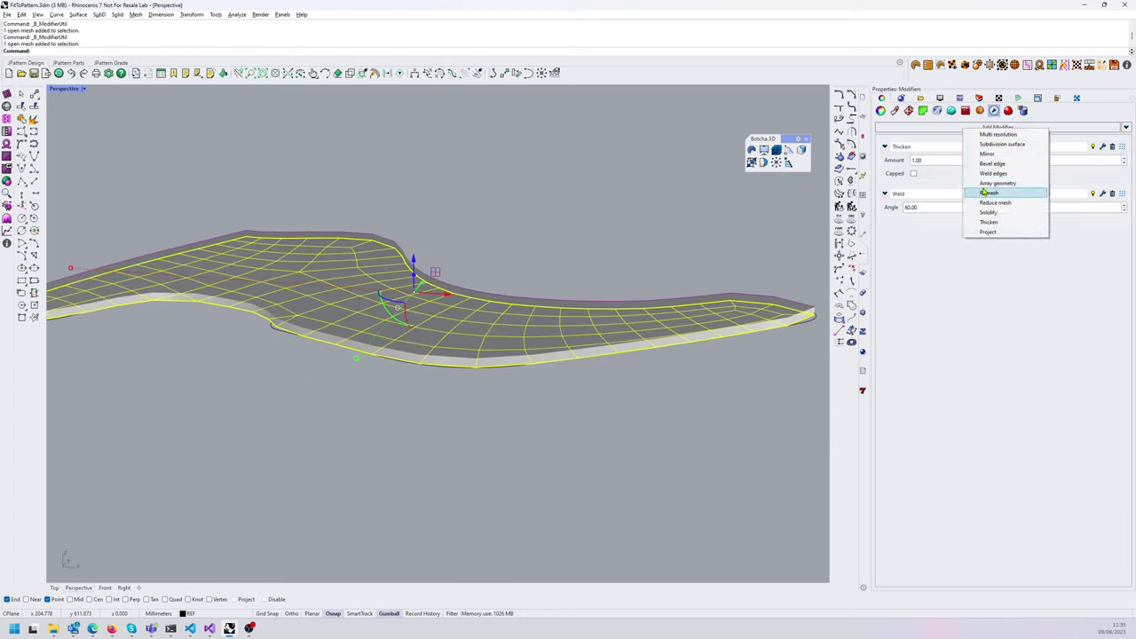
pyautogui.click(1006, 148)
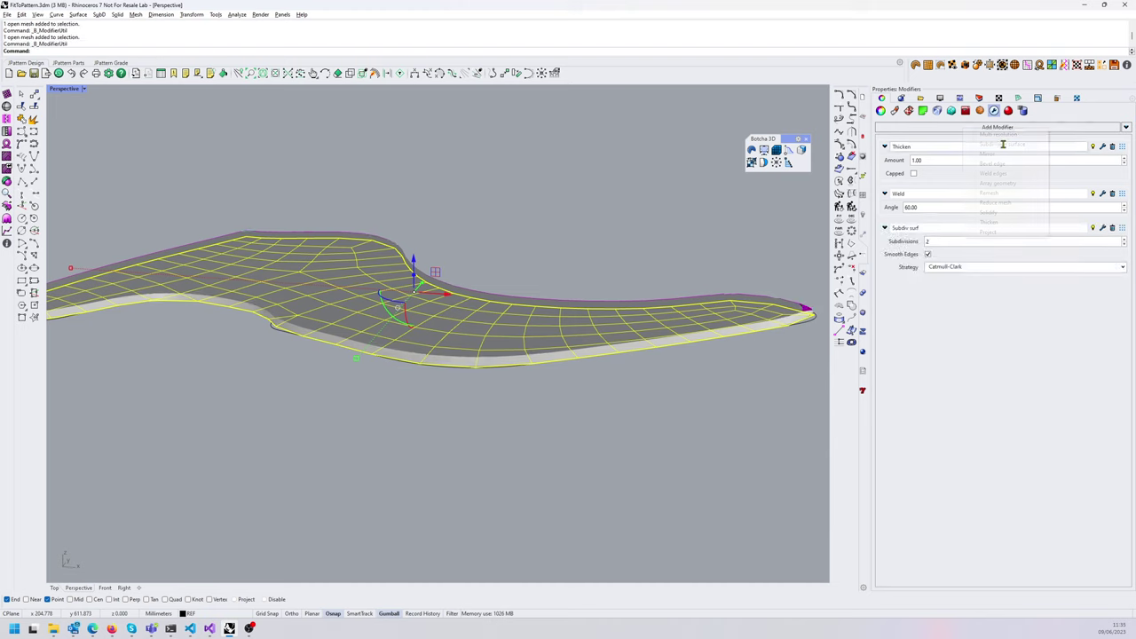
pyautogui.click(984, 267)
pyautogui.click(977, 286)
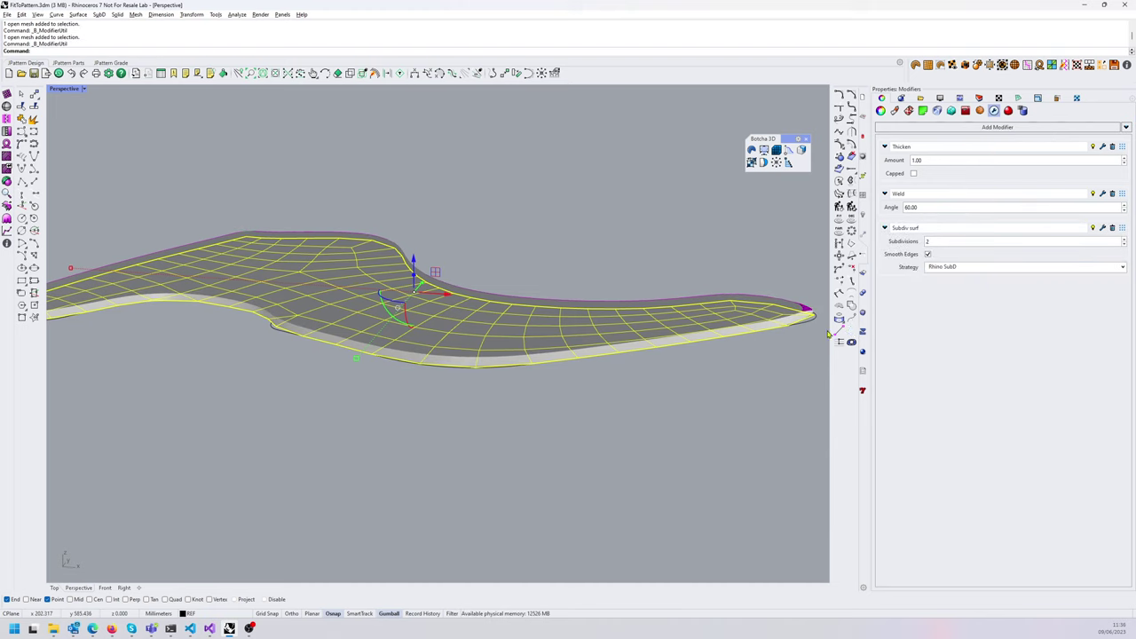
pyautogui.keyDown('shift'); pyautogui.moveTo(703, 383); pyautogui.dragTo(674, 357, button='right'); pyautogui.keyUp('shift')
pyautogui.click(728, 362)
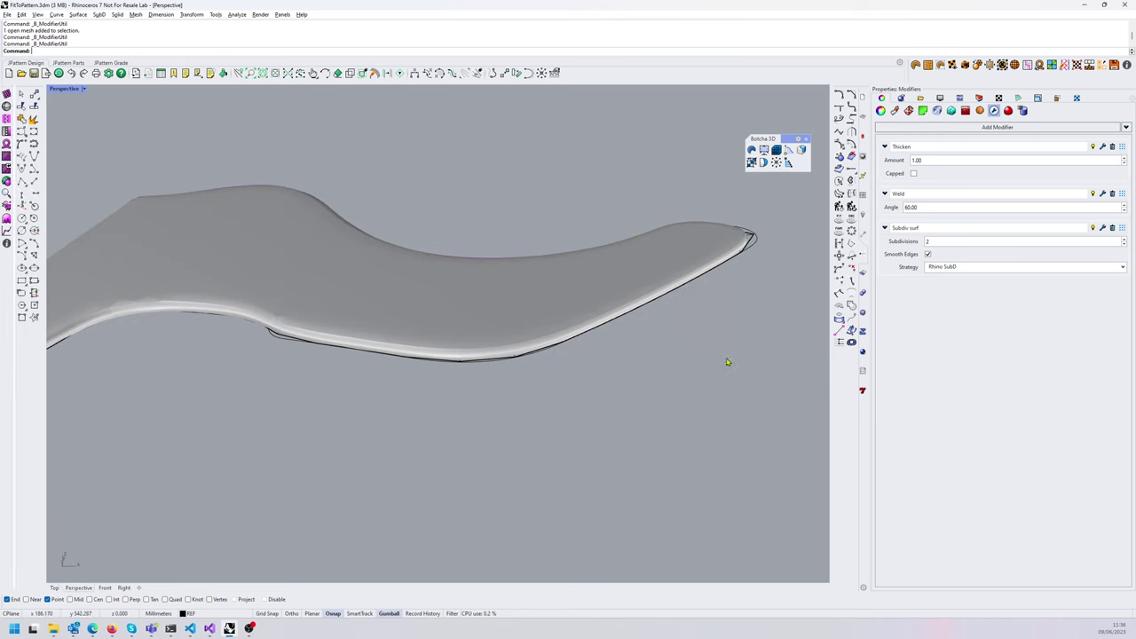
pyautogui.scroll(2, 745, 252)
pyautogui.click(454, 348)
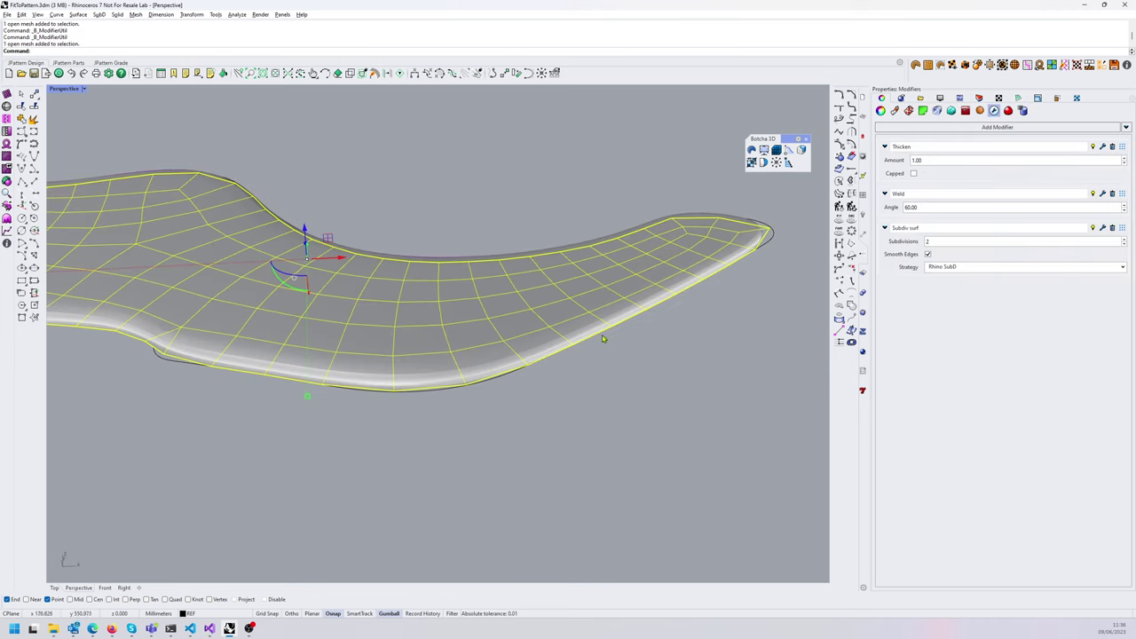
pyautogui.moveTo(602, 334); pyautogui.dragTo(625, 326, button='right')
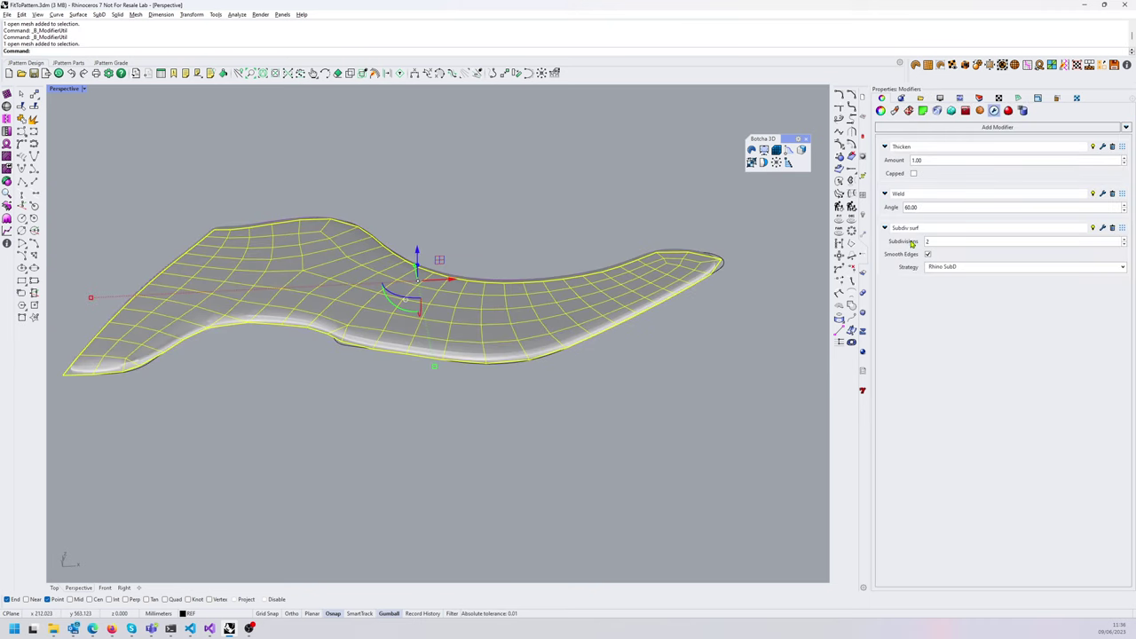
# - Try the Catmull-Clark strategy for the heel collar's subdivision and inspect the smoothed outline
pyautogui.click(980, 269)
pyautogui.click(976, 278)
pyautogui.moveTo(701, 328); pyautogui.dragTo(525, 373, button='right')
pyautogui.scroll(3, 657, 359)
pyautogui.scroll(-3, 646, 362)
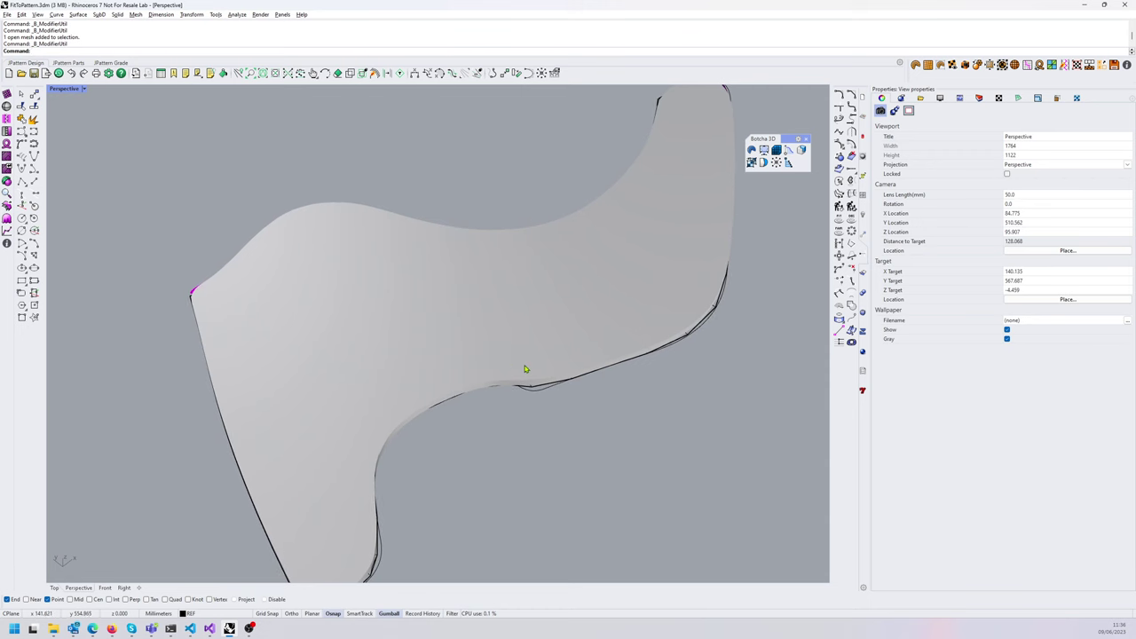
# - Switch the heel collar's subdivision strategy to Rhino SubD
pyautogui.click(539, 368)
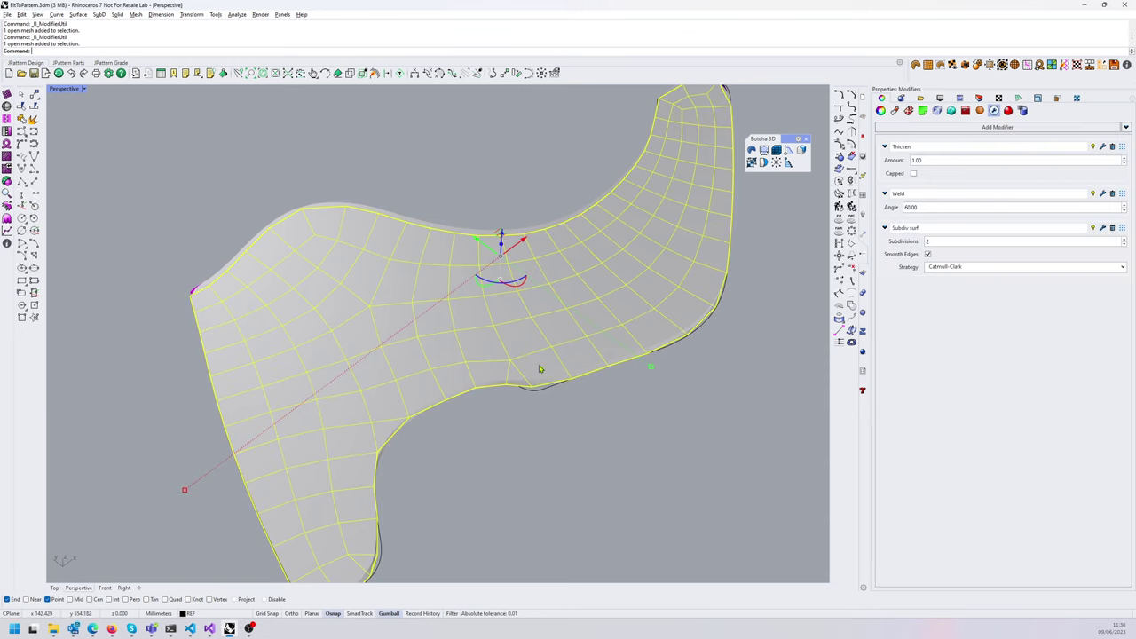
pyautogui.click(954, 266)
pyautogui.click(954, 286)
pyautogui.moveTo(604, 415); pyautogui.dragTo(340, 254, button='right')
pyautogui.moveTo(409, 221); pyautogui.dragTo(689, 267, button='right')
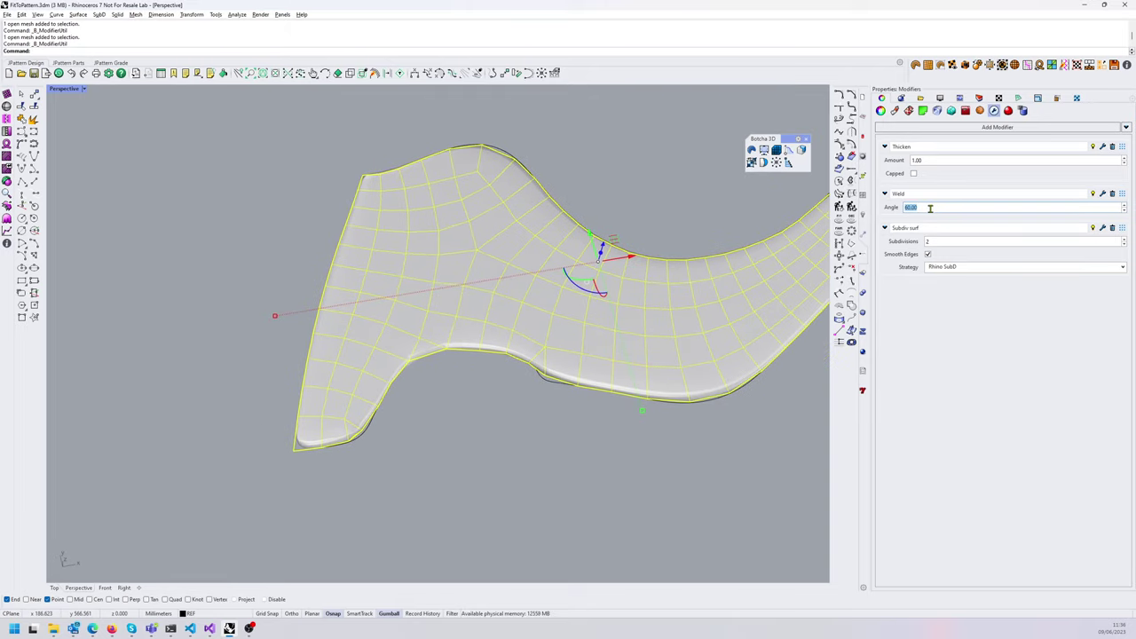
# - Set the Weld modifier's angle to 45 and check the lower heel corner with the mesh unselected
pyautogui.write('45')
pyautogui.press('Return')
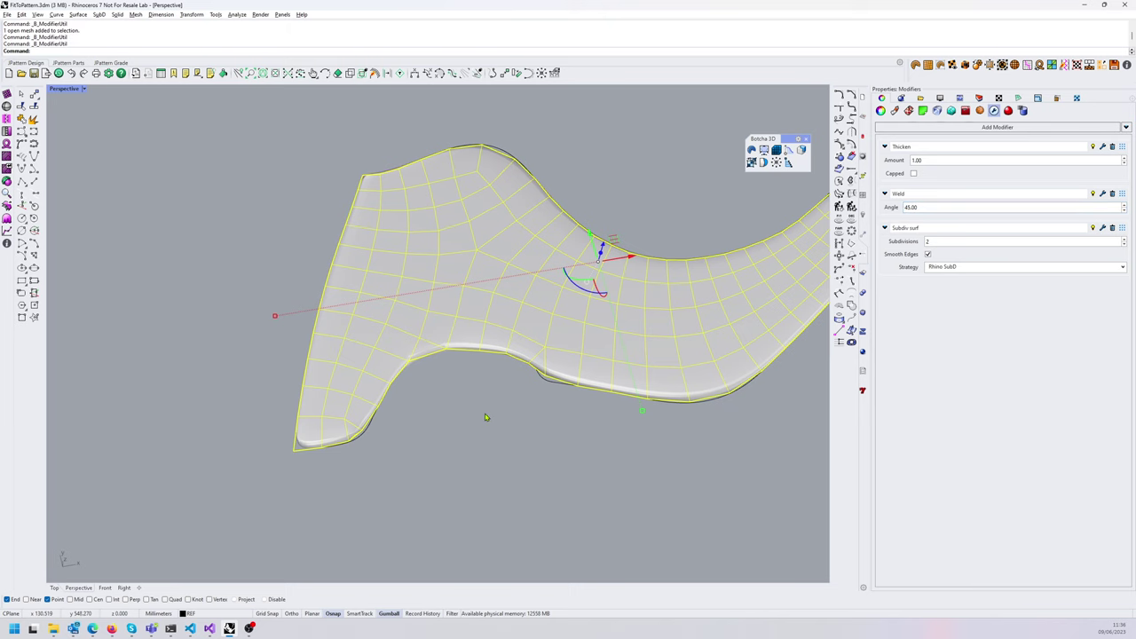
pyautogui.keyDown('shift'); pyautogui.moveTo(486, 417); pyautogui.dragTo(496, 330, button='right'); pyautogui.keyUp('shift')
pyautogui.scroll(4, 444, 332)
pyautogui.press('Escape')
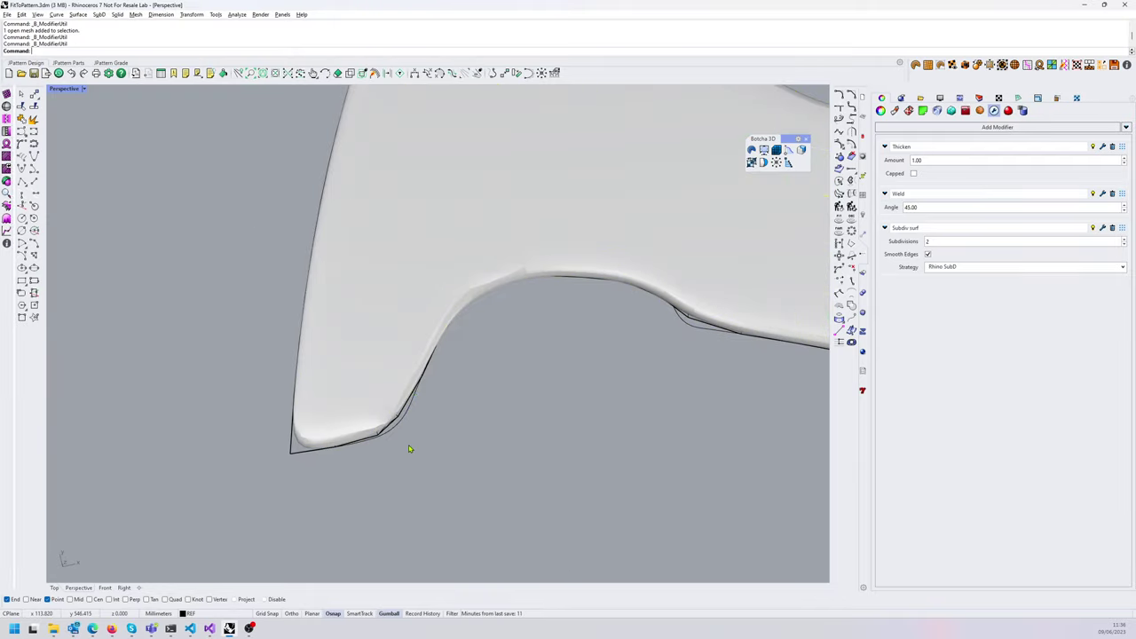
# - Compare the lower heel corner of the quad mesh and its smoothed result with the closed outline curve up close
pyautogui.moveTo(412, 426); pyautogui.dragTo(404, 384, button='right')
pyautogui.click(403, 381)
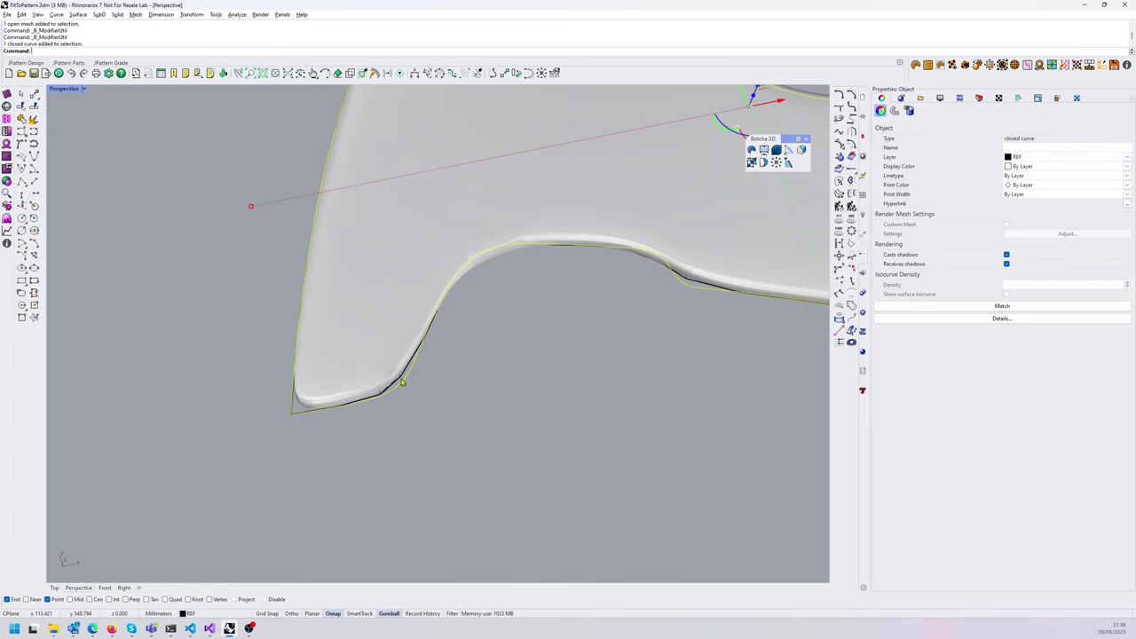
pyautogui.click(404, 380)
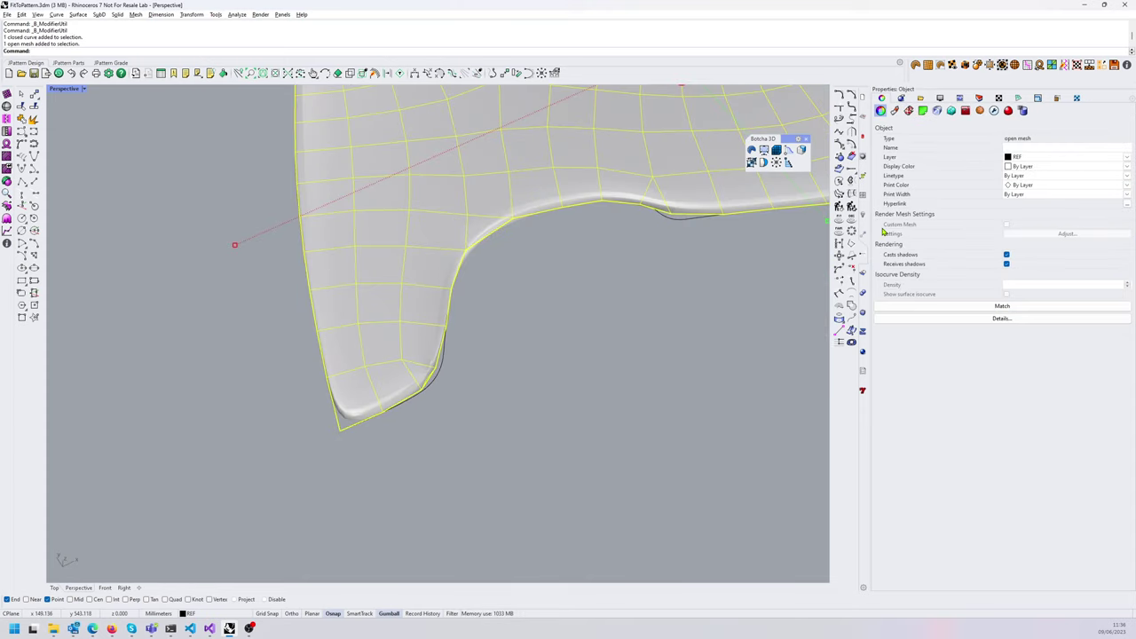
pyautogui.scroll(5, 533, 350)
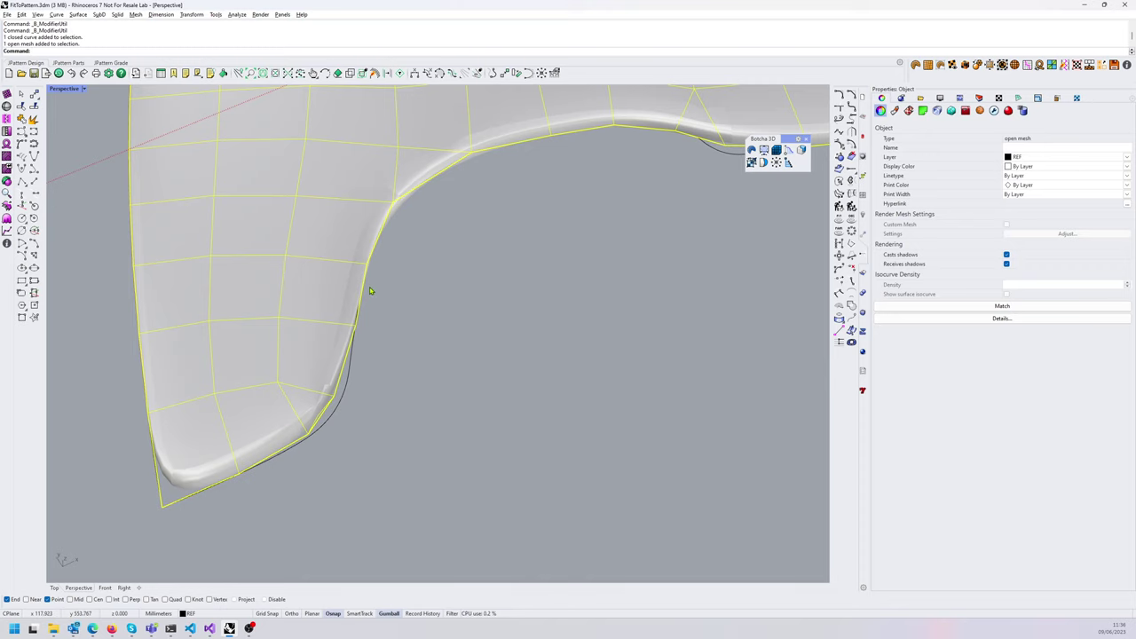
pyautogui.keyDown('shift'); pyautogui.moveTo(351, 389); pyautogui.dragTo(453, 340, button='right'); pyautogui.keyUp('shift')
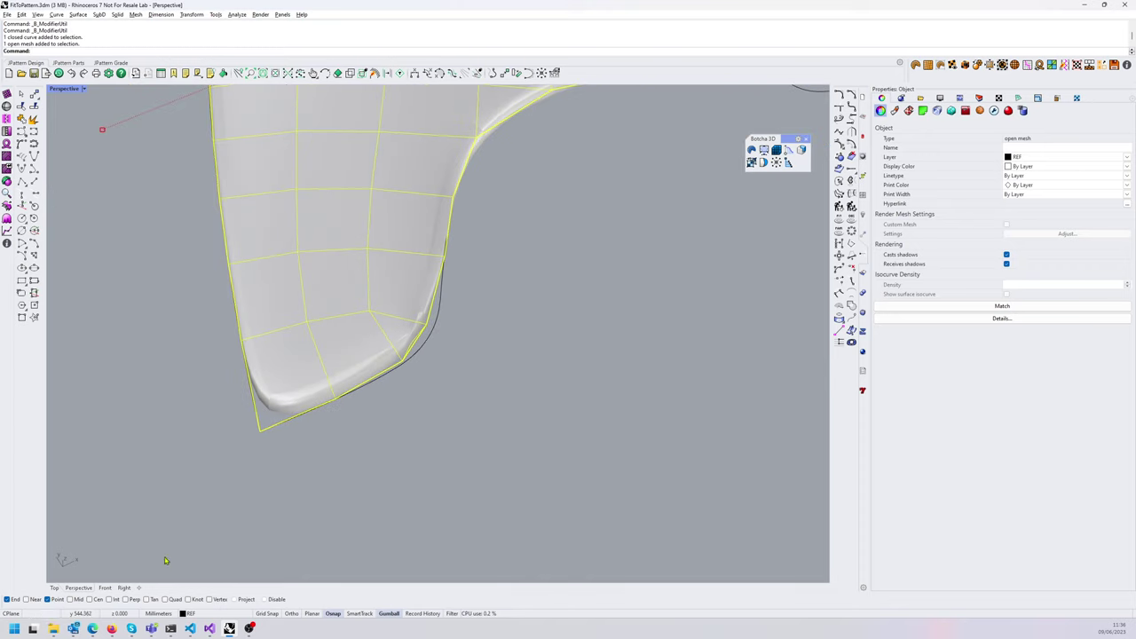
# - Show the heel collar's lower corner in the Top view with shaded display
pyautogui.click(56, 588)
pyautogui.middleClick(353, 331)
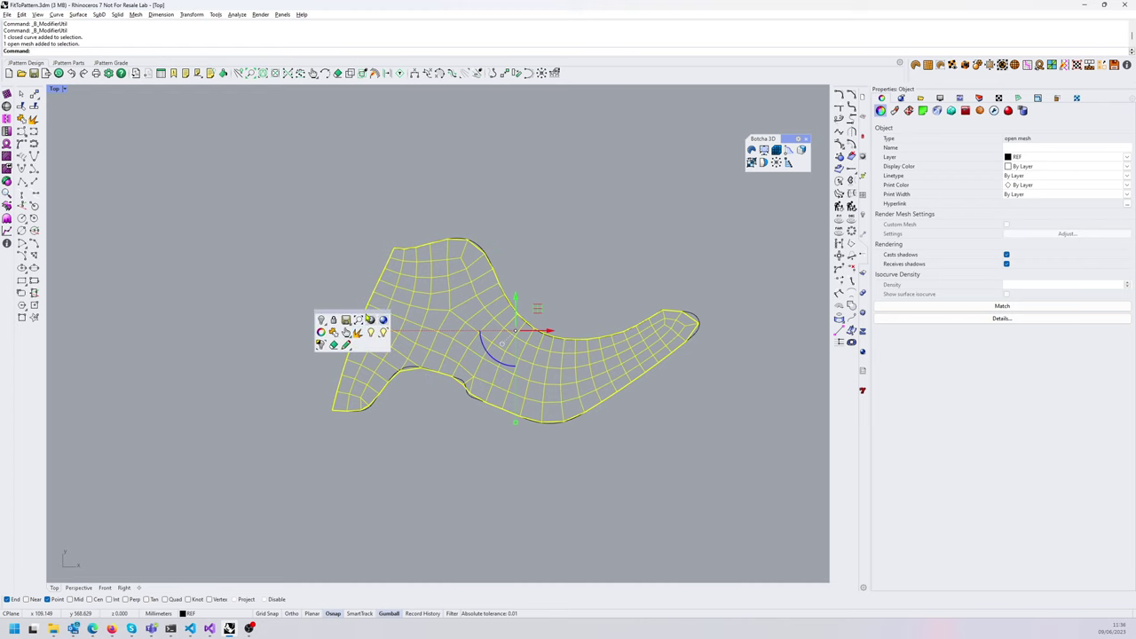
pyautogui.click(371, 319)
pyautogui.moveTo(414, 436); pyautogui.dragTo(424, 433, button='right')
pyautogui.scroll(5, 424, 434)
pyautogui.click(467, 412)
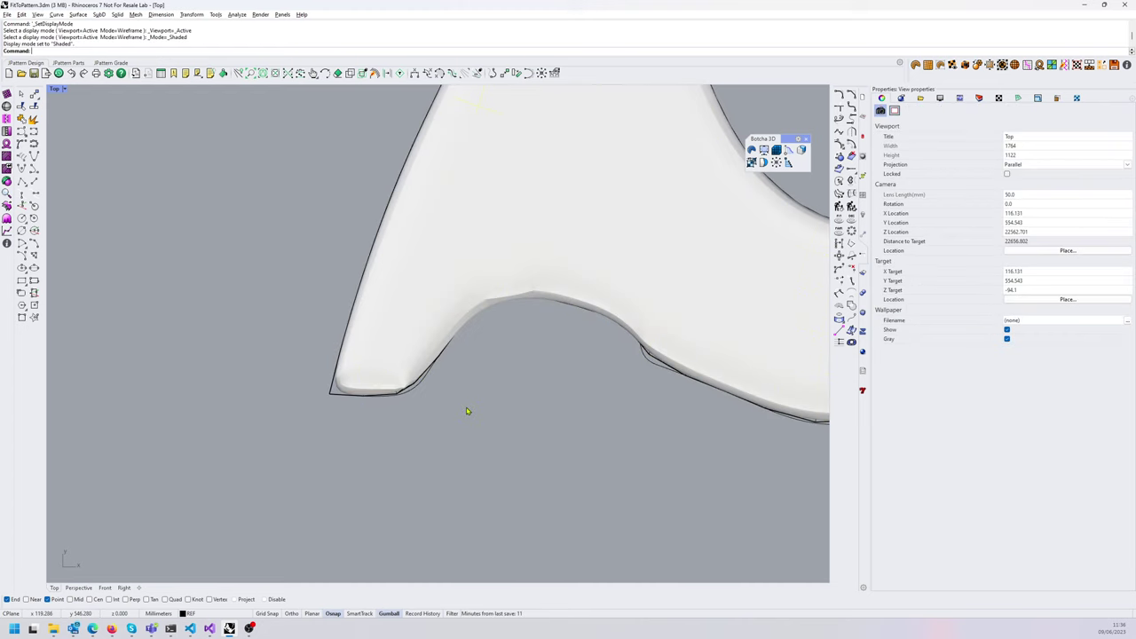
pyautogui.scroll(2, 391, 405)
# - Compare the lower corner's closed outline curve with the quad mesh by selecting each, ending with both selected
pyautogui.click(286, 395)
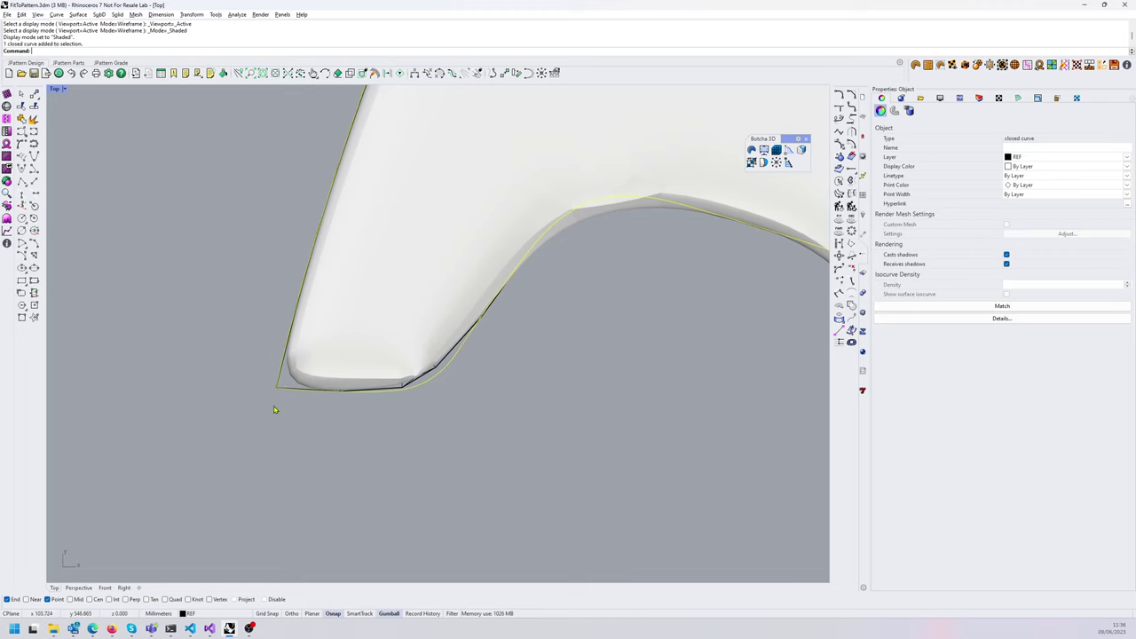
pyautogui.click(285, 362)
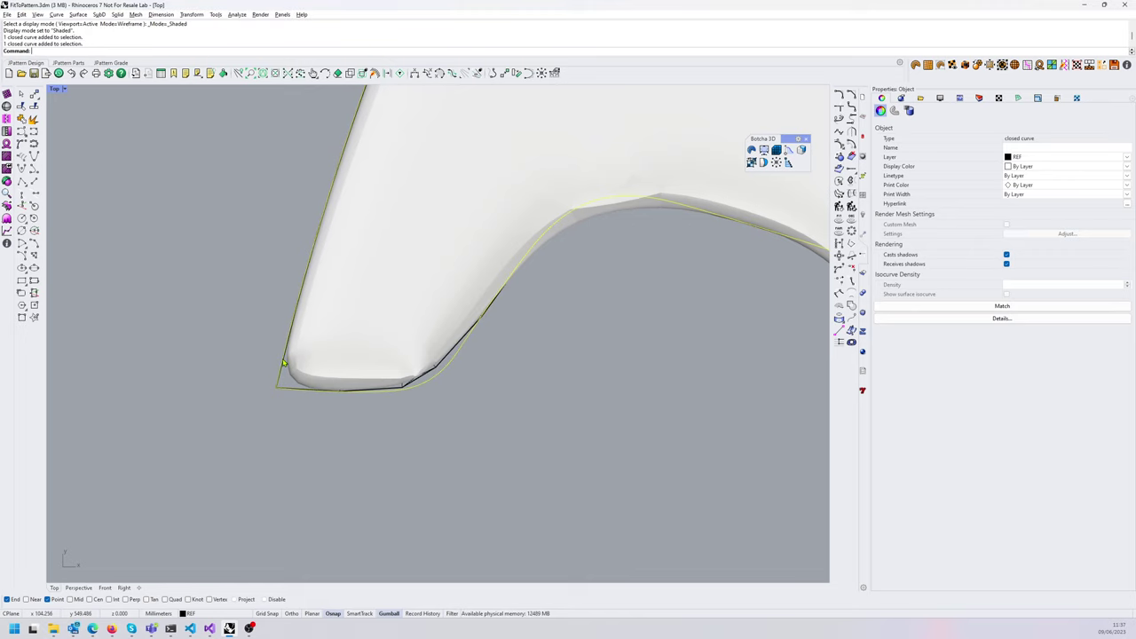
pyautogui.click(329, 373)
pyautogui.moveTo(559, 325); pyautogui.dragTo(549, 352, button='right')
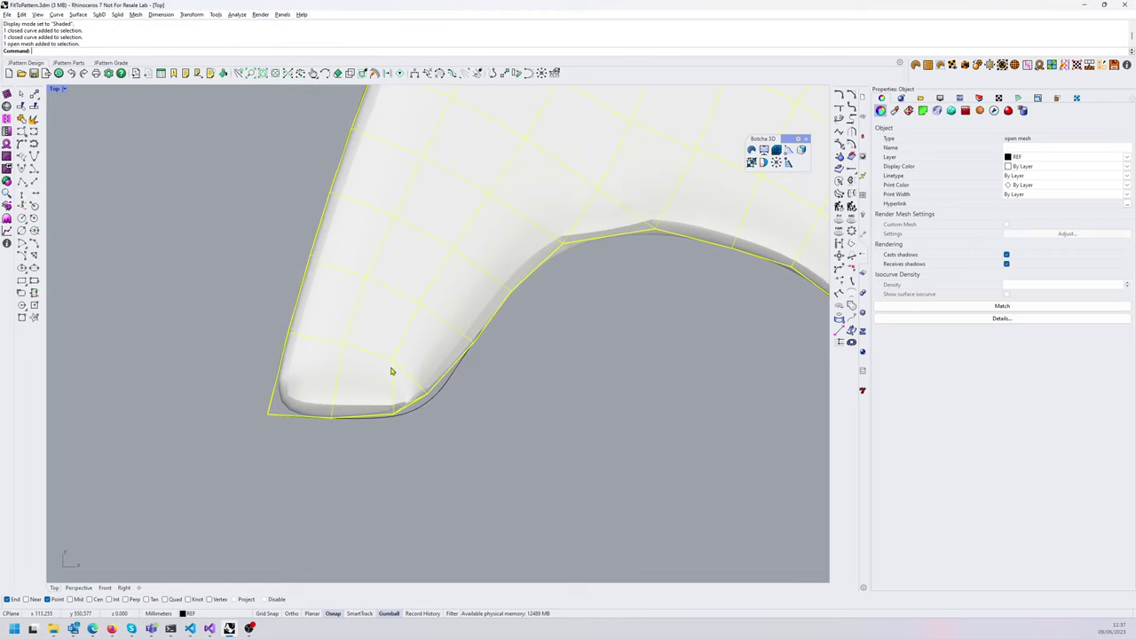
pyautogui.keyDown('shift'); pyautogui.click(440, 394); pyautogui.keyUp('shift')
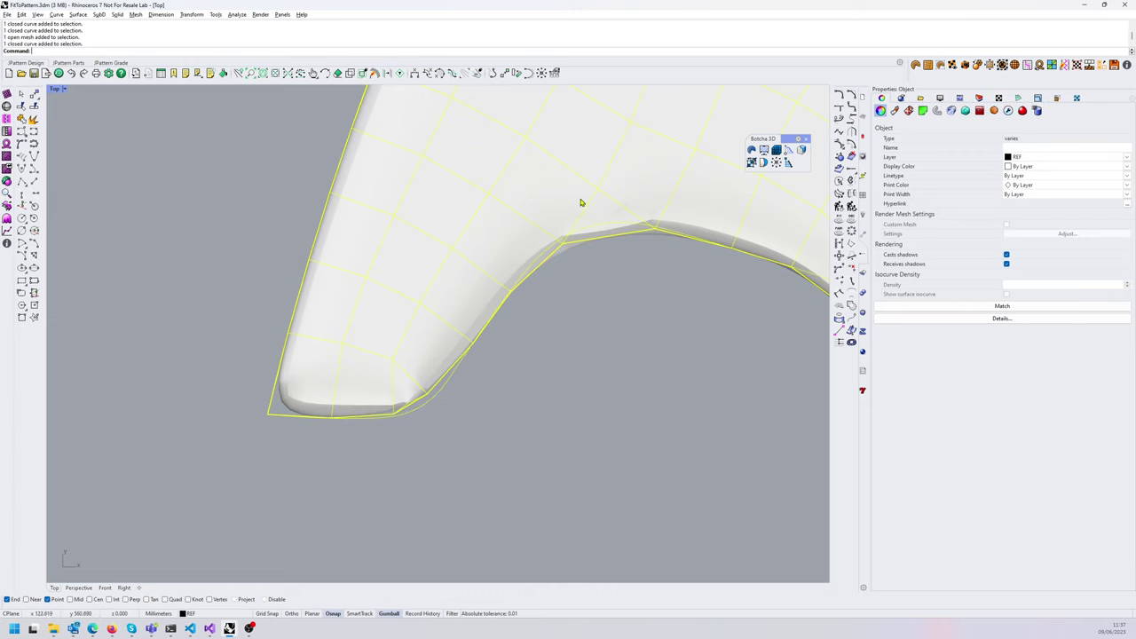
pyautogui.moveTo(717, 224); pyautogui.dragTo(701, 285, button='right')
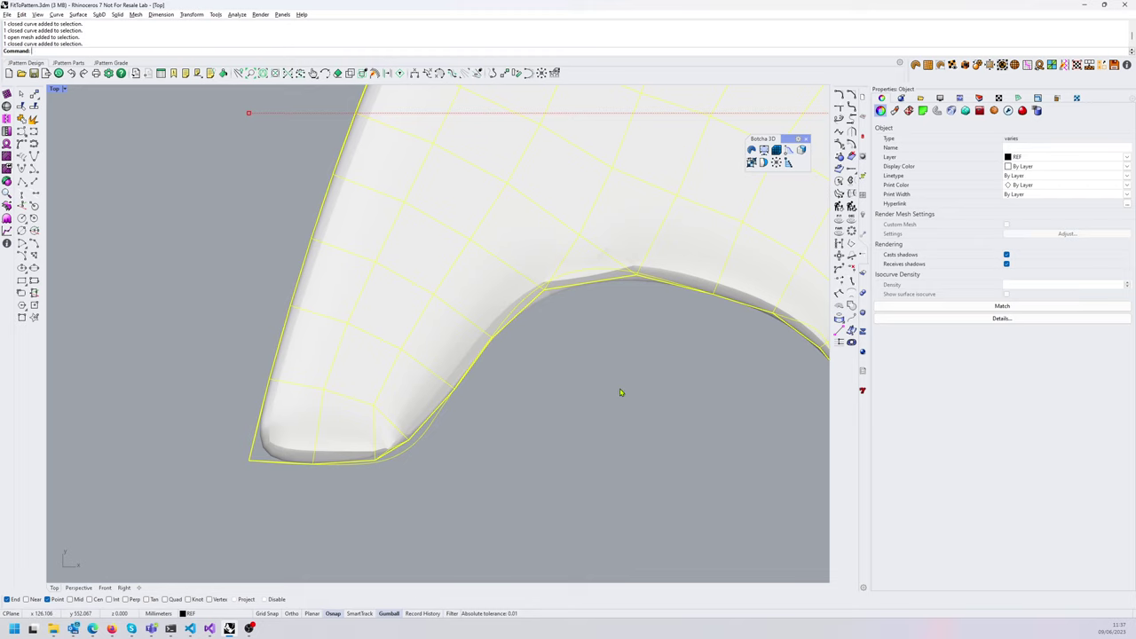
# - Start a Botcha soft edit on the collar mesh, dock its settings below the object properties, and show the view in wireframe
pyautogui.click(789, 150)
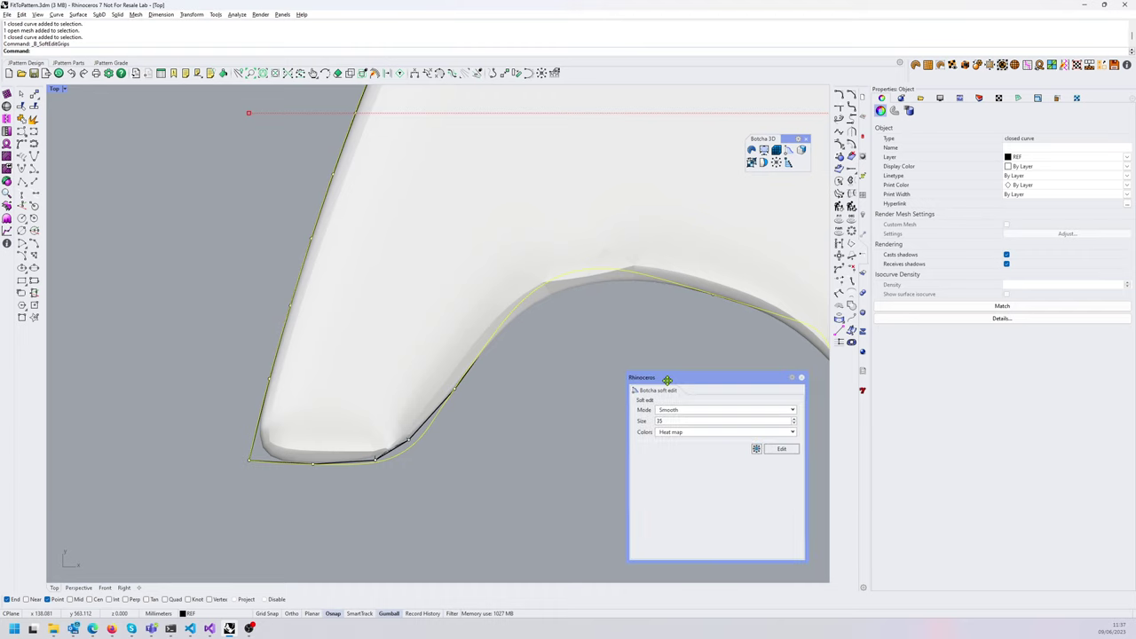
pyautogui.moveTo(681, 378); pyautogui.dragTo(976, 541)
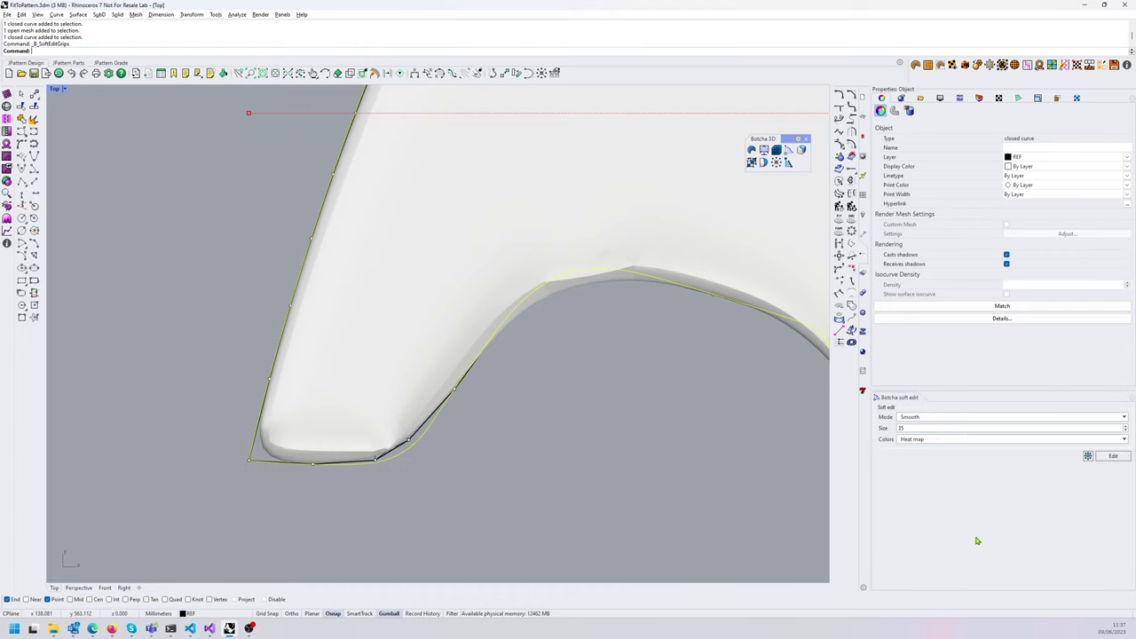
pyautogui.moveTo(948, 389); pyautogui.dragTo(953, 525)
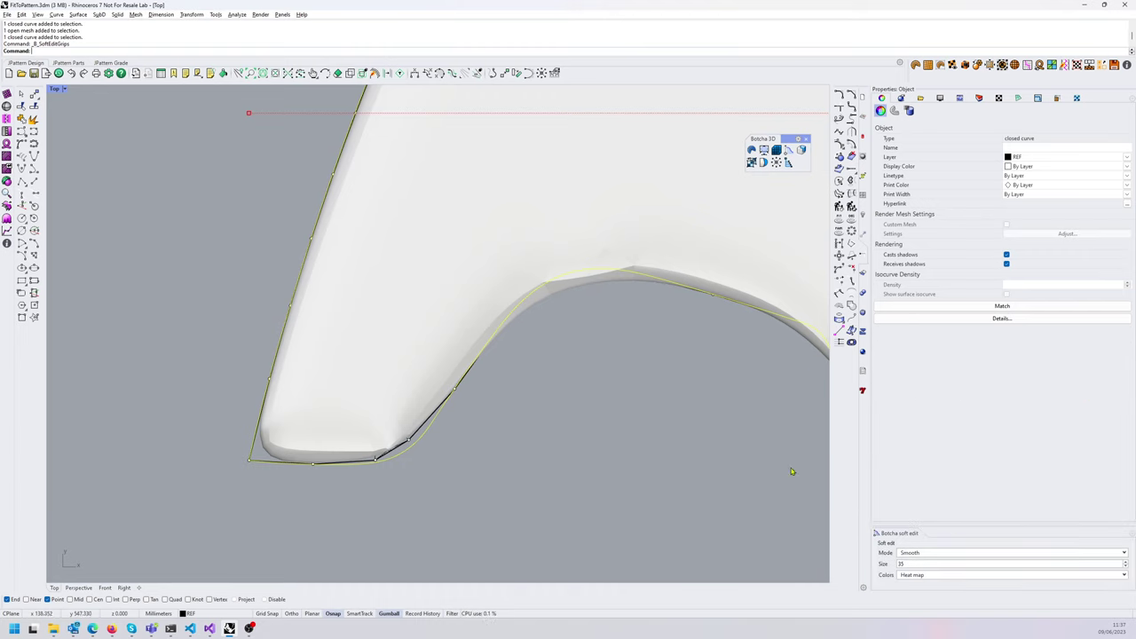
pyautogui.middleClick(541, 360)
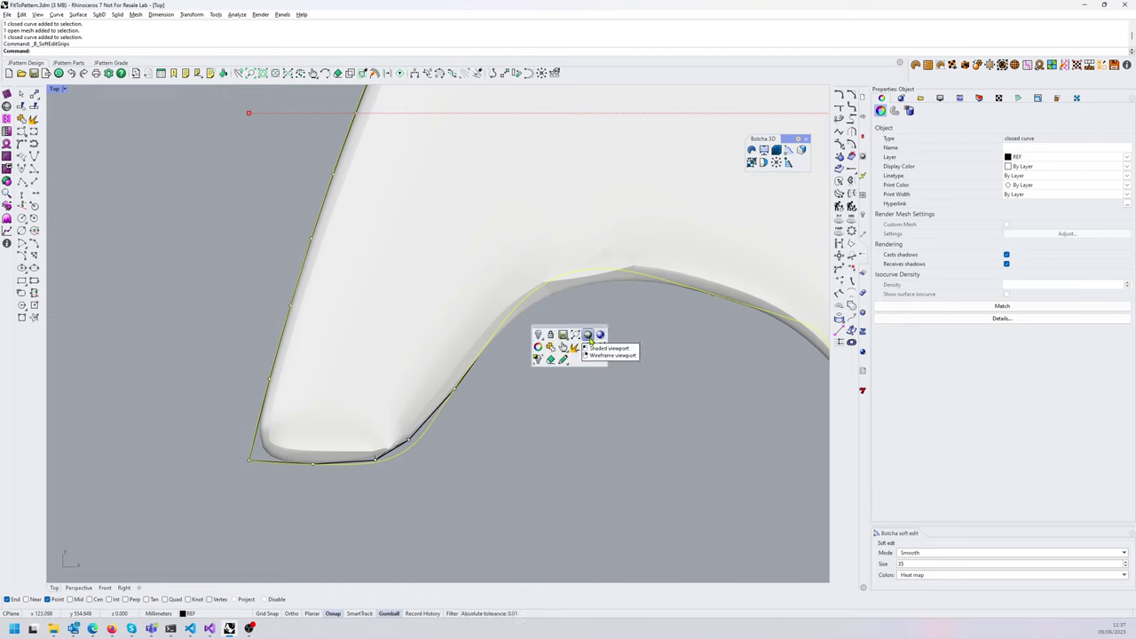
pyautogui.rightClick(588, 336)
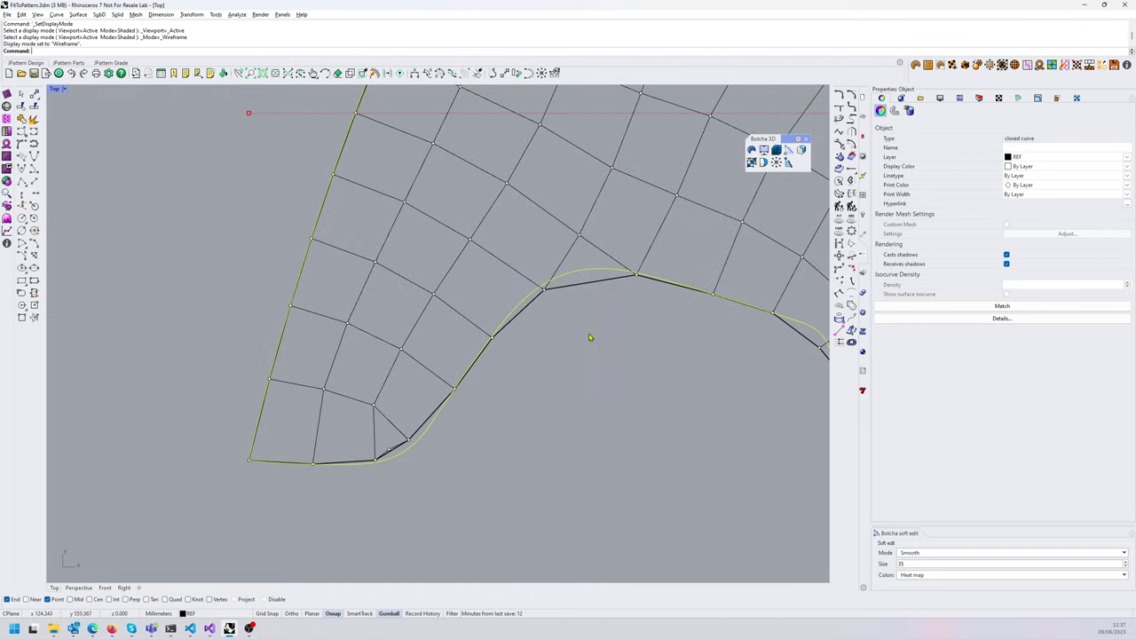
pyautogui.scroll(-4, 515, 380)
pyautogui.scroll(2, 435, 399)
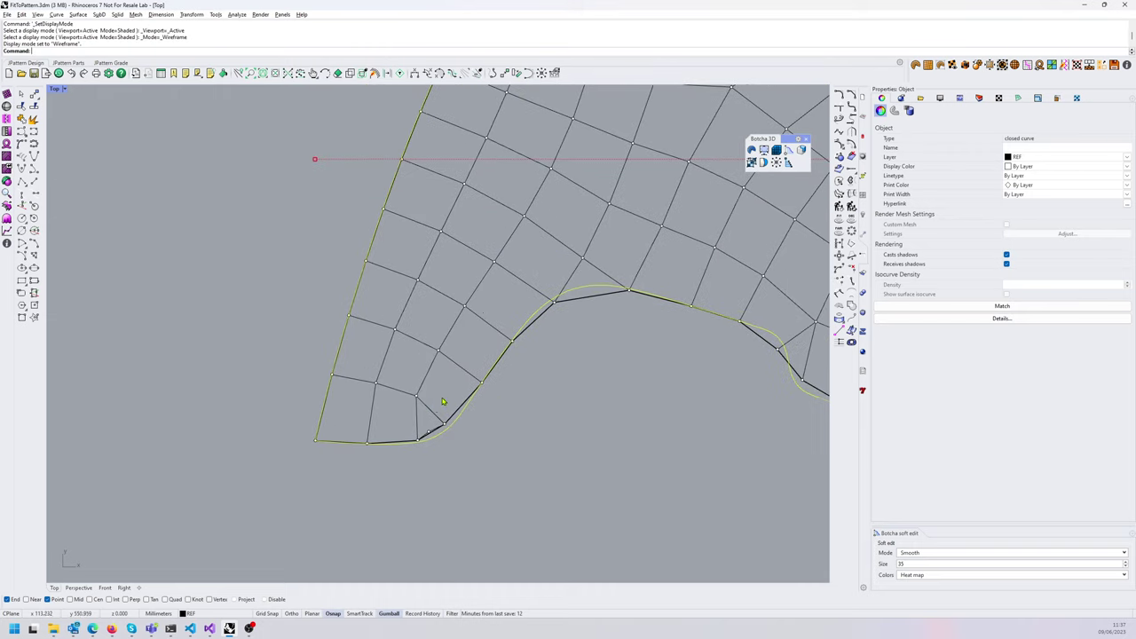
# - Try soft-moving the small edge grip at the lower corner with a falloff size of 35, and undo the move
pyautogui.click(429, 433)
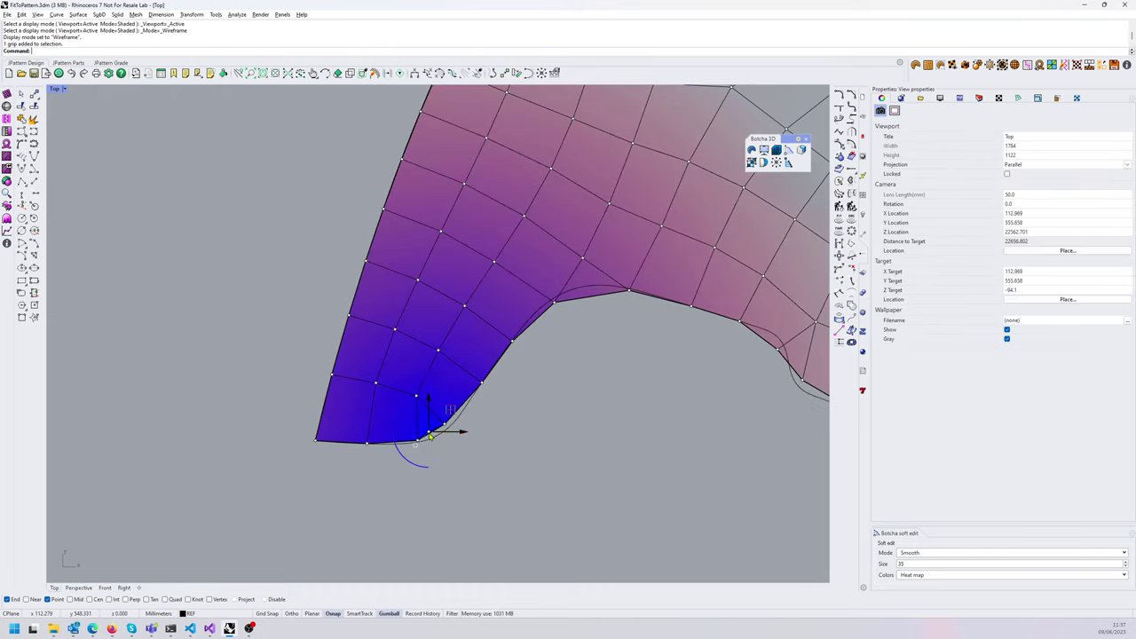
pyautogui.scroll(-2, 479, 408)
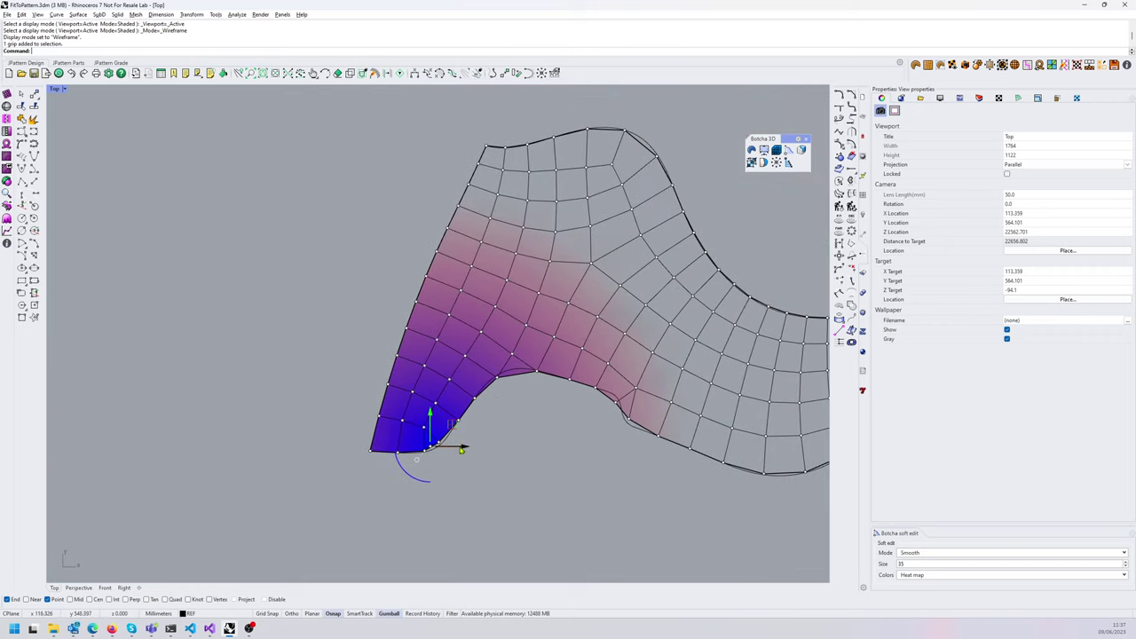
pyautogui.scroll(1, 475, 444)
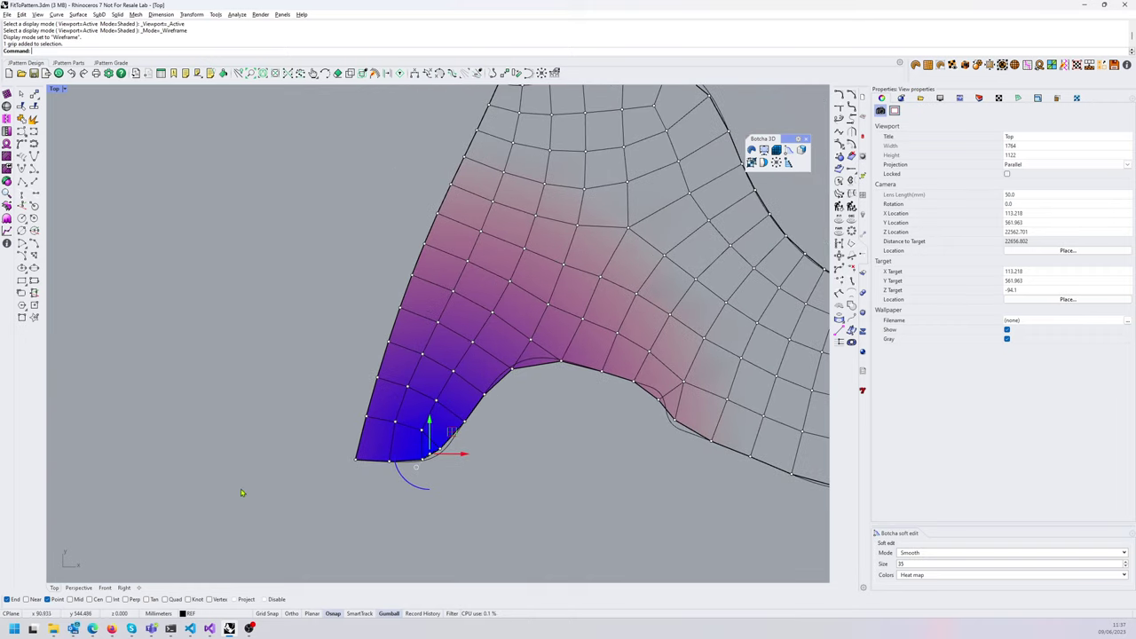
pyautogui.scroll(2, 424, 461)
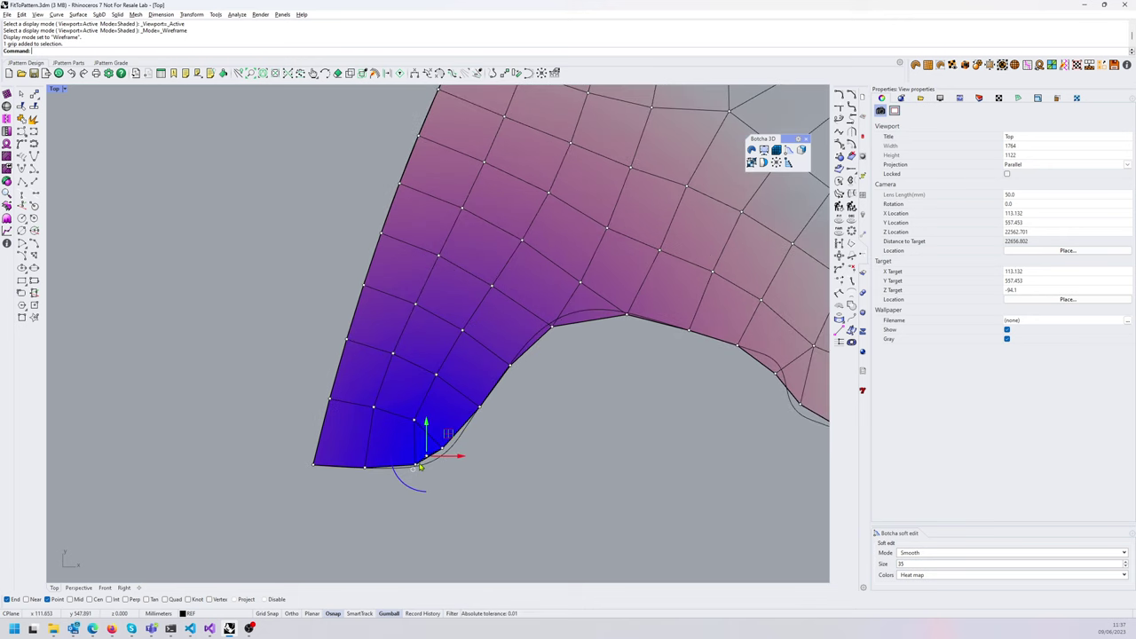
pyautogui.moveTo(431, 455); pyautogui.dragTo(389, 401)
pyautogui.hotkey('ctrl', 'z')
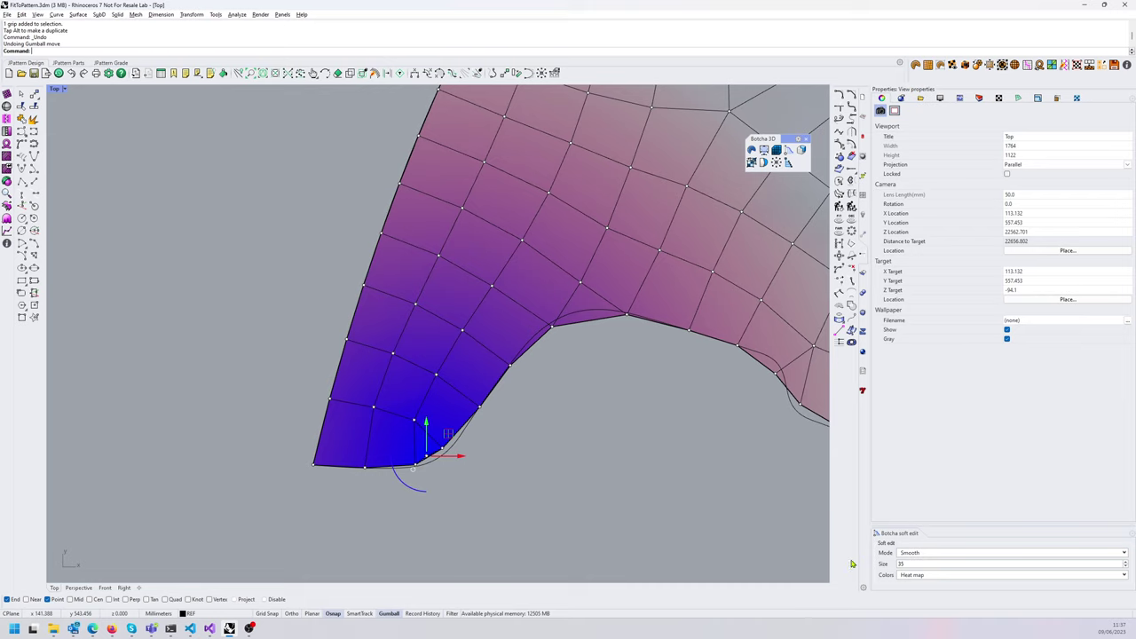
# - Try a soft edit size of 15 by moving the lower corner's grip, and undo the move
pyautogui.write('15')
pyautogui.click(975, 564)
pyautogui.write('15')
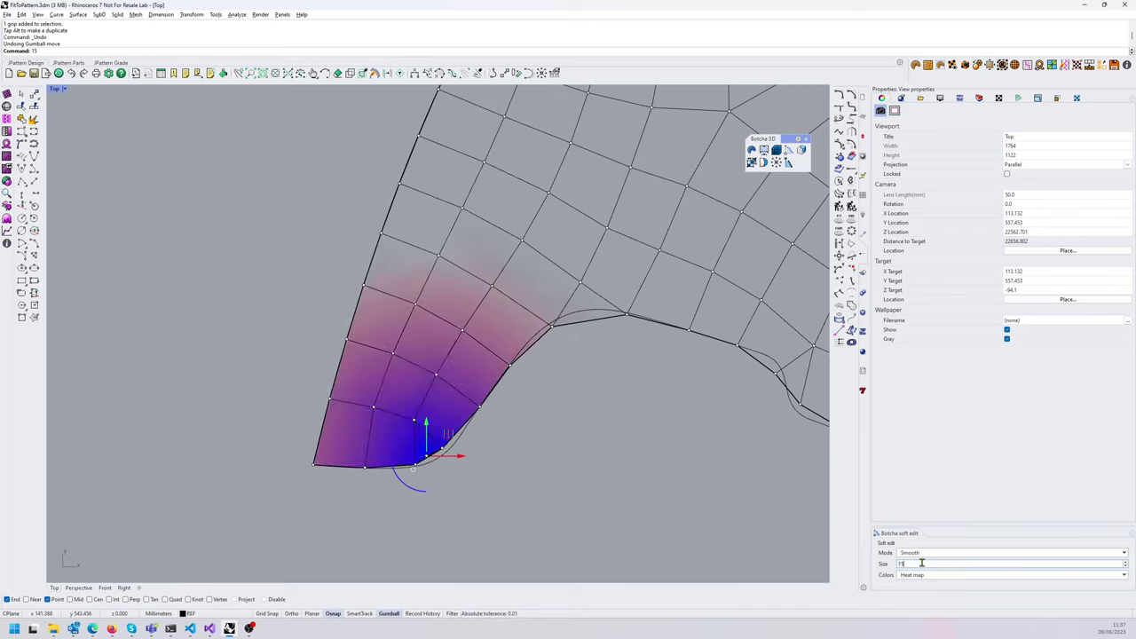
pyautogui.moveTo(452, 435); pyautogui.dragTo(457, 440)
pyautogui.hotkey('ctrl', 'z')
# - Set the soft edit size to 10 and move the lower corner's edge grip outward toward the outline curve
pyautogui.write('10')
pyautogui.press('Return')
pyautogui.click(557, 545)
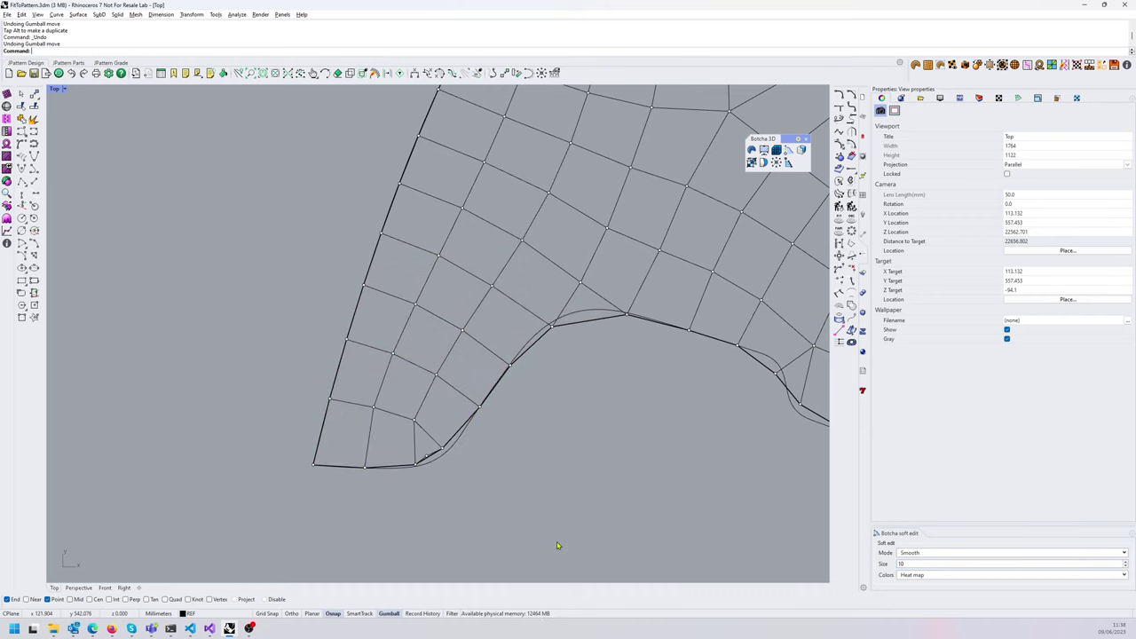
pyautogui.scroll(3, 432, 460)
pyautogui.click(423, 455)
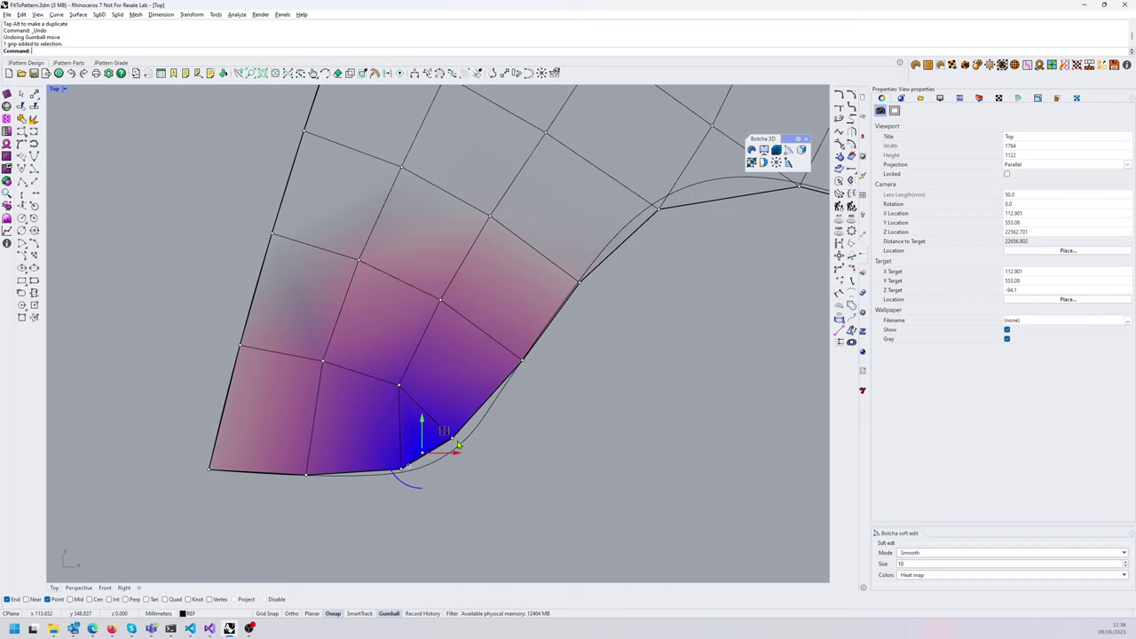
pyautogui.moveTo(445, 431); pyautogui.dragTo(463, 442)
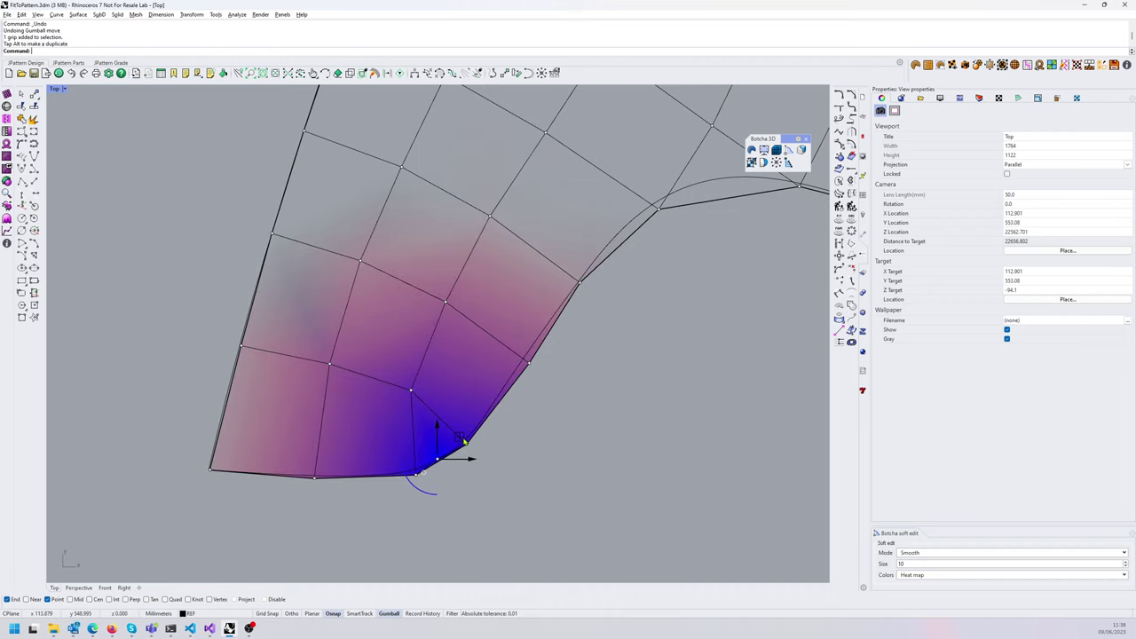
# - Switch to shaded display and move the grip at the start of the concave arch upward so the smoothed edge follows the outline
pyautogui.click(659, 210)
pyautogui.middleClick(679, 248)
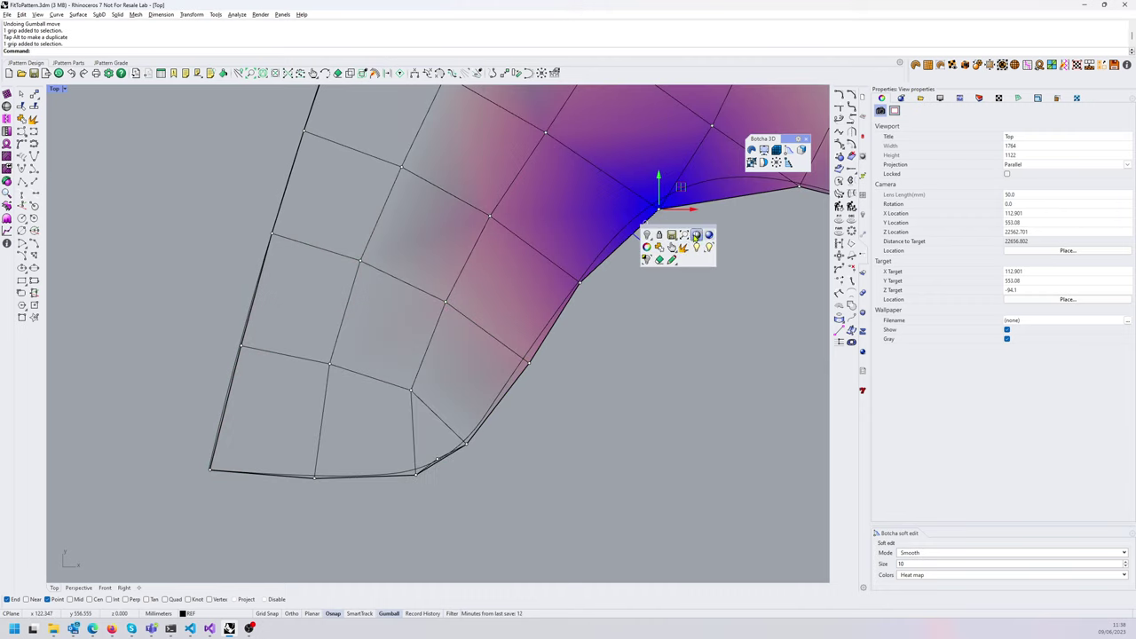
pyautogui.click(696, 236)
pyautogui.moveTo(757, 253); pyautogui.dragTo(694, 348, button='right')
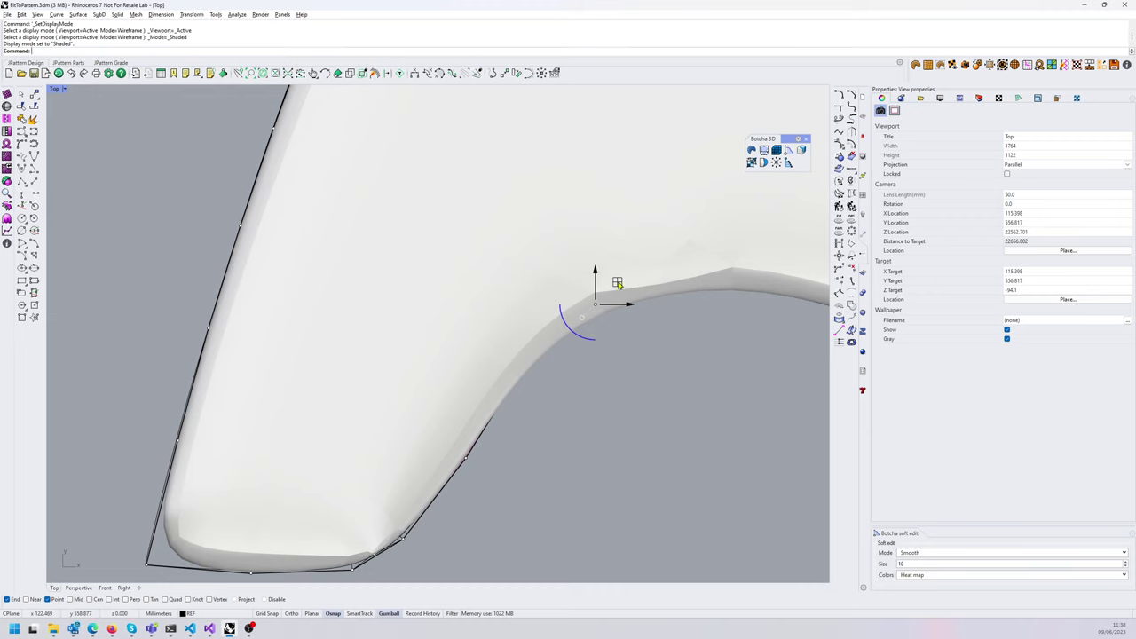
pyautogui.moveTo(618, 282); pyautogui.dragTo(618, 255)
pyautogui.moveTo(722, 306); pyautogui.dragTo(642, 337, button='right')
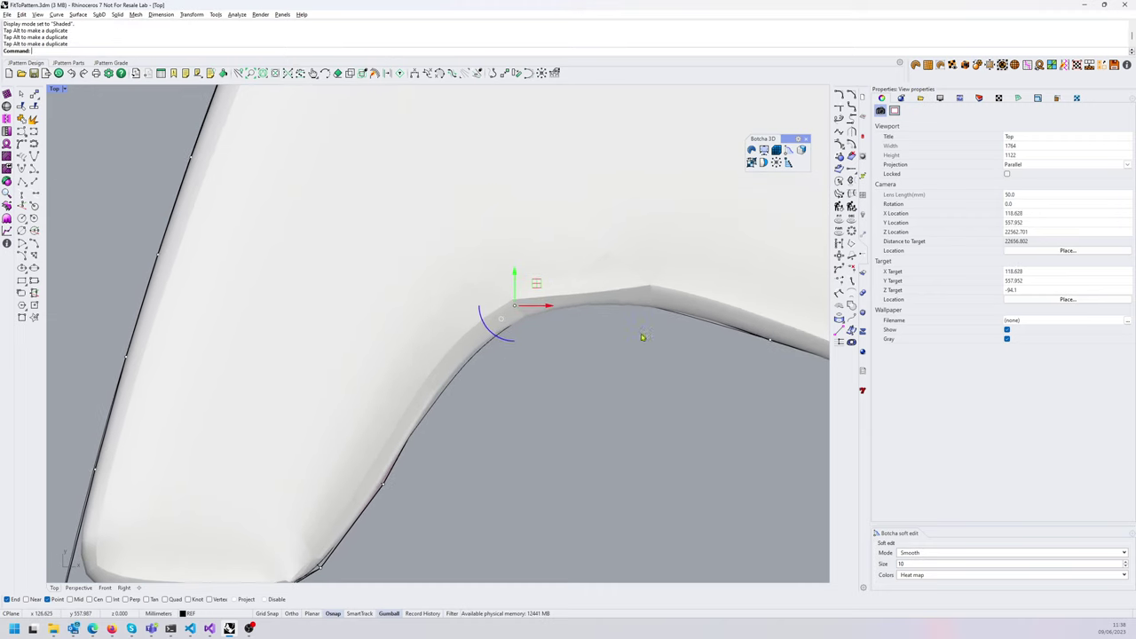
# - Switch to the Bottom view, adjust the same arch grip against the outline curve, and deselect it
pyautogui.click(63, 89)
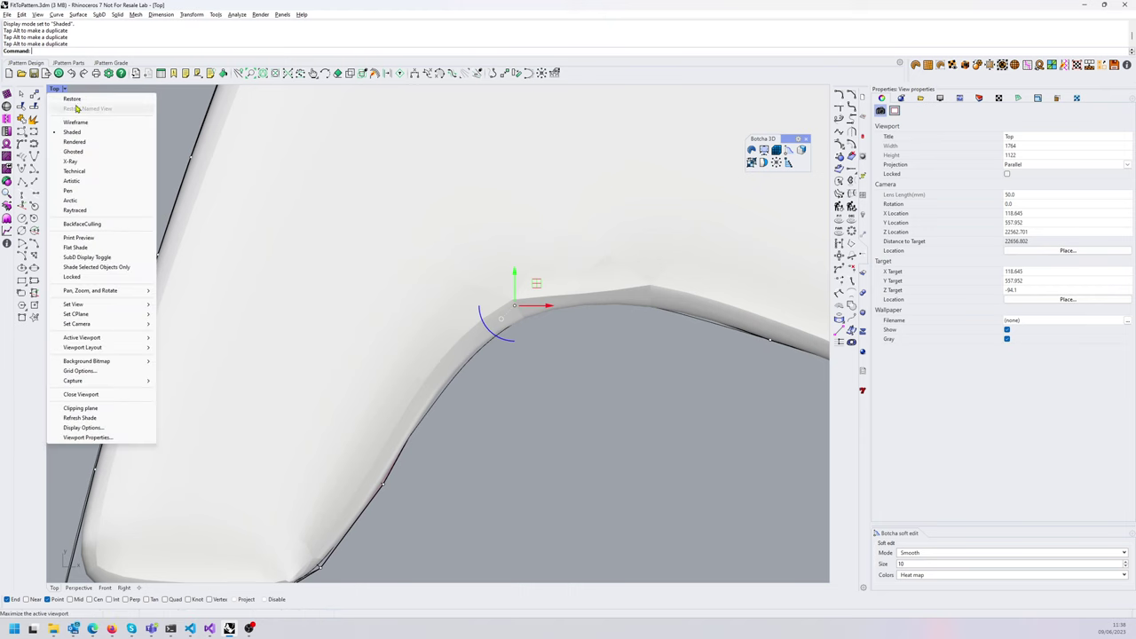
pyautogui.moveTo(139, 307)
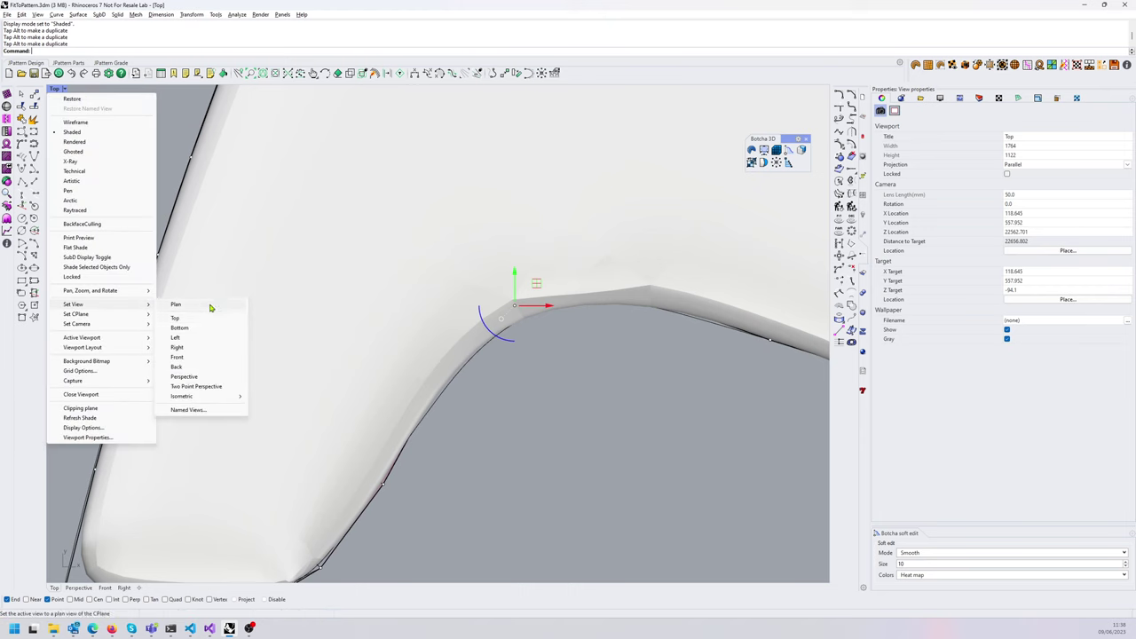
pyautogui.click(206, 316)
pyautogui.scroll(-1, 547, 361)
pyautogui.scroll(2, 538, 391)
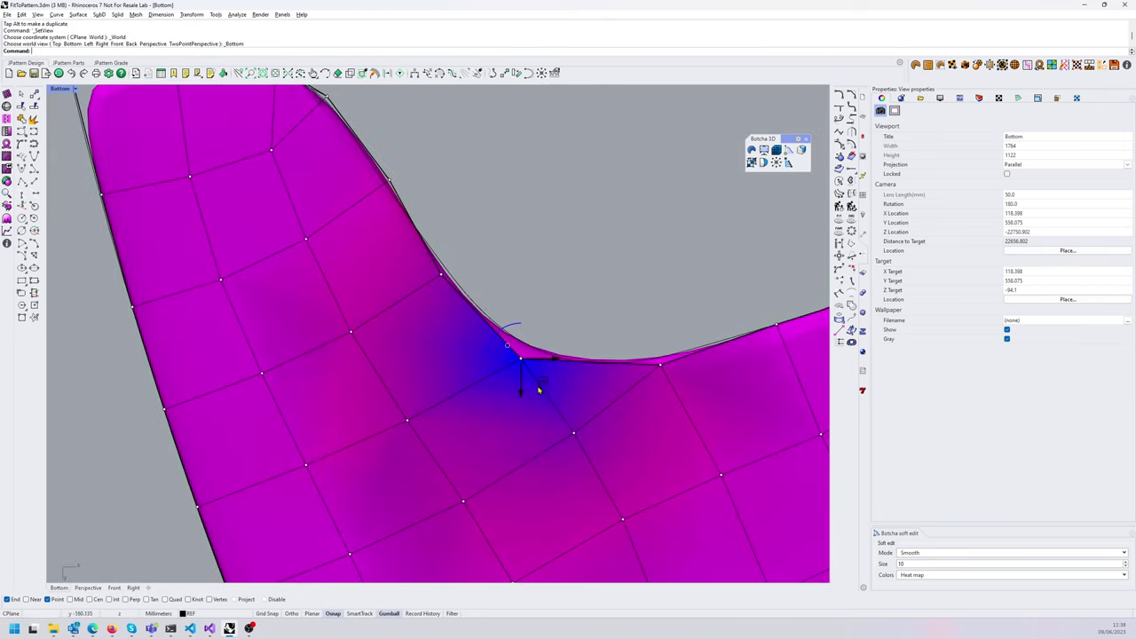
pyautogui.scroll(-2, 540, 385)
pyautogui.scroll(2, 539, 389)
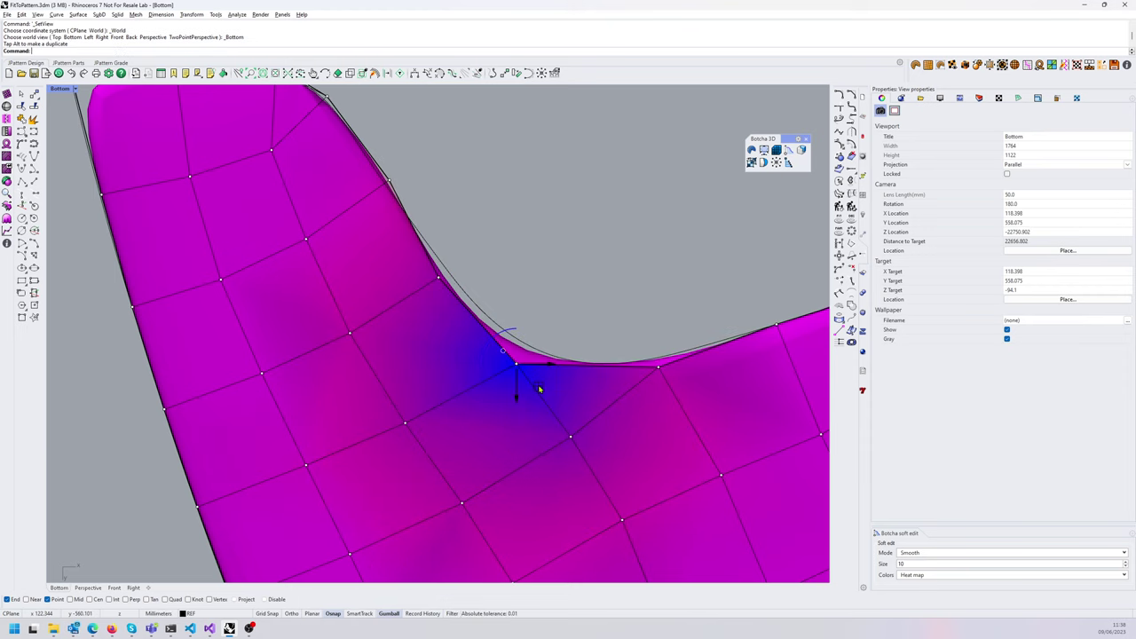
pyautogui.press('Escape')
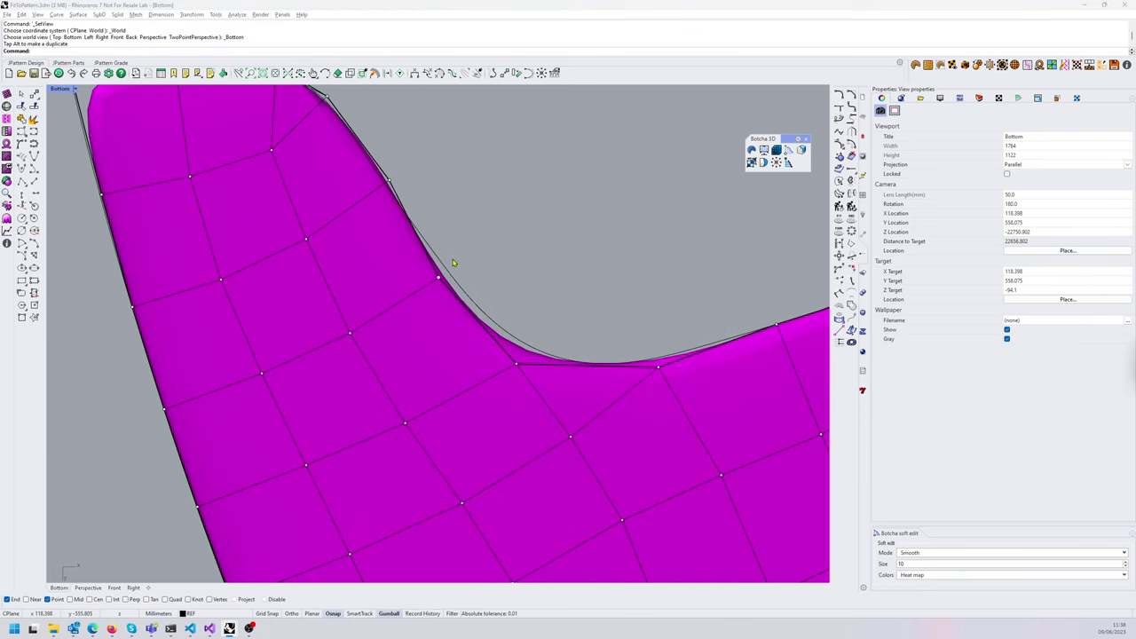
# - Move the neighbouring edge grip, between the arch and the heel corner, outward toward the outline curve
pyautogui.click(440, 281)
pyautogui.click(439, 278)
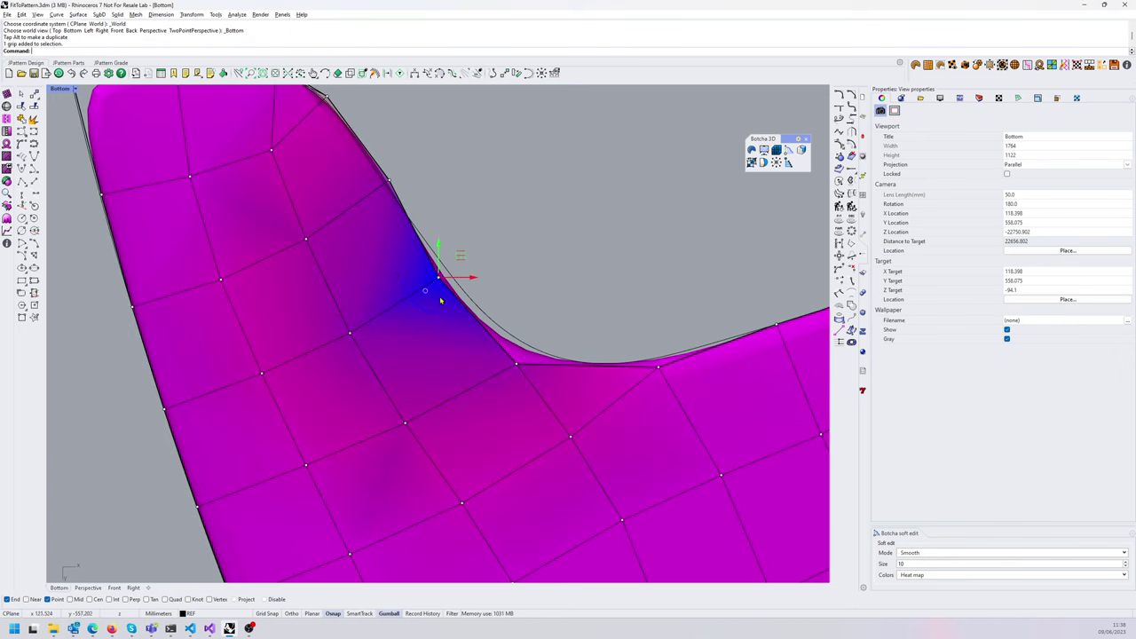
pyautogui.moveTo(461, 256); pyautogui.dragTo(465, 247)
# - Move the edge grip on the rounded corner at the heel collar's narrow end slightly outward to follow the outline curve
pyautogui.scroll(-4, 528, 252)
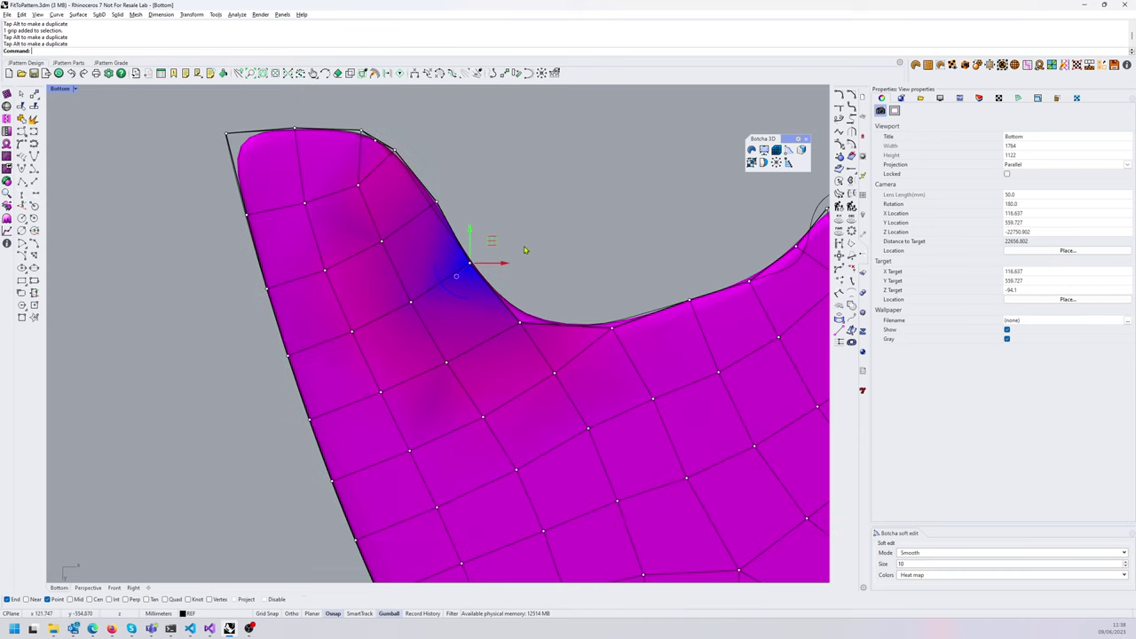
pyautogui.moveTo(504, 198); pyautogui.dragTo(536, 259, button='right')
pyautogui.scroll(3, 459, 223)
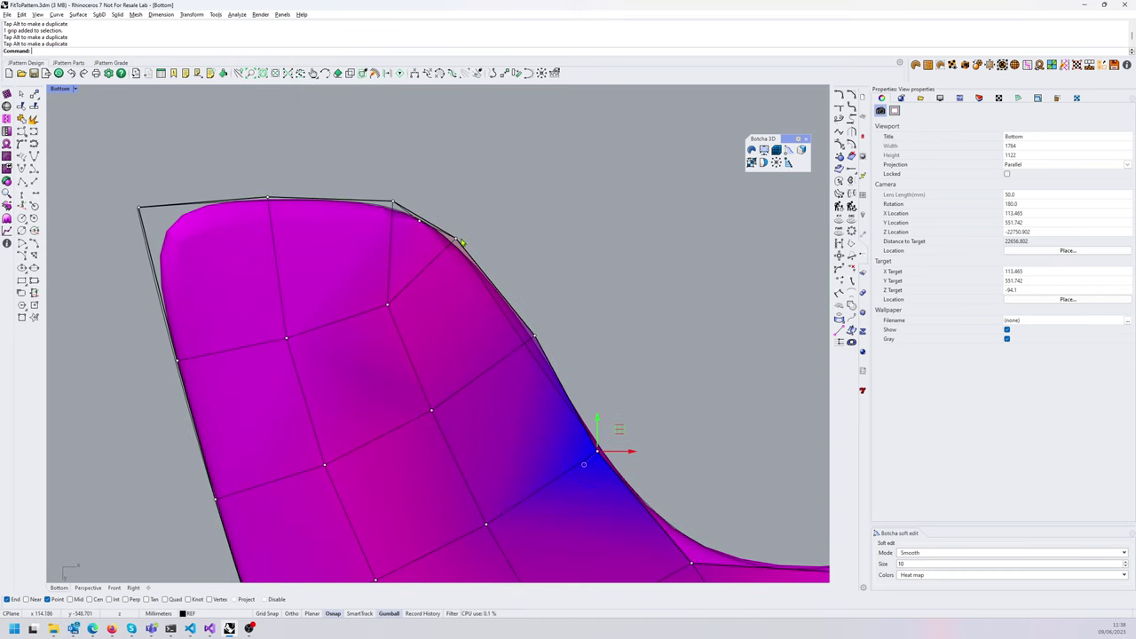
pyautogui.click(460, 242)
pyautogui.click(419, 220)
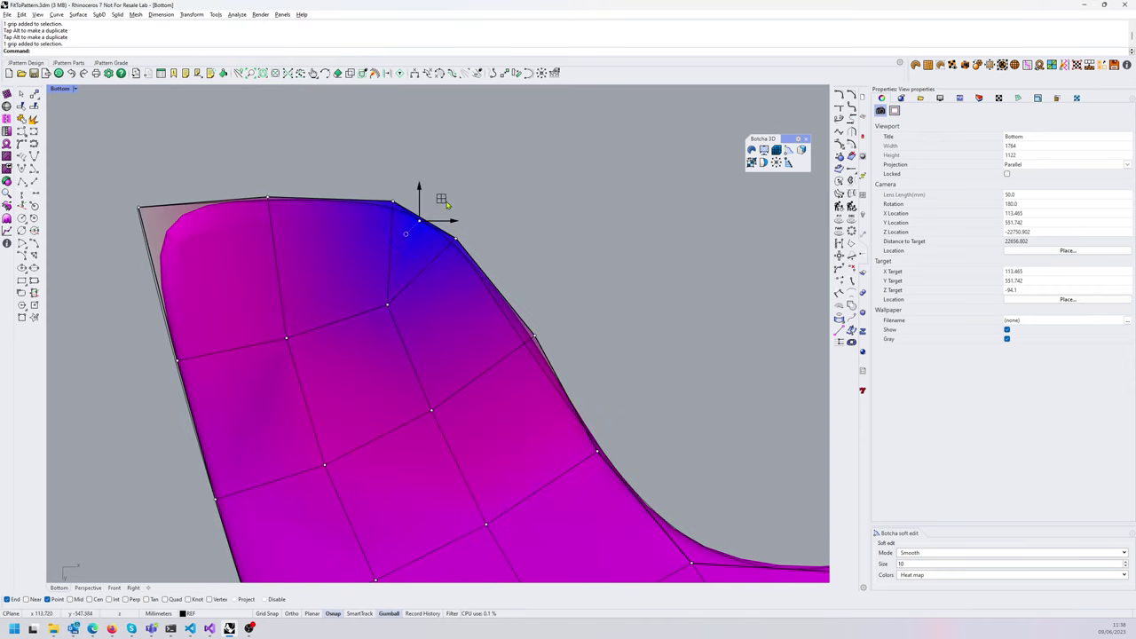
pyautogui.moveTo(447, 204)
pyautogui.mouseDown()
pyautogui.moveTo(449, 191)
pyautogui.moveTo(439, 199)
pyautogui.mouseUp()
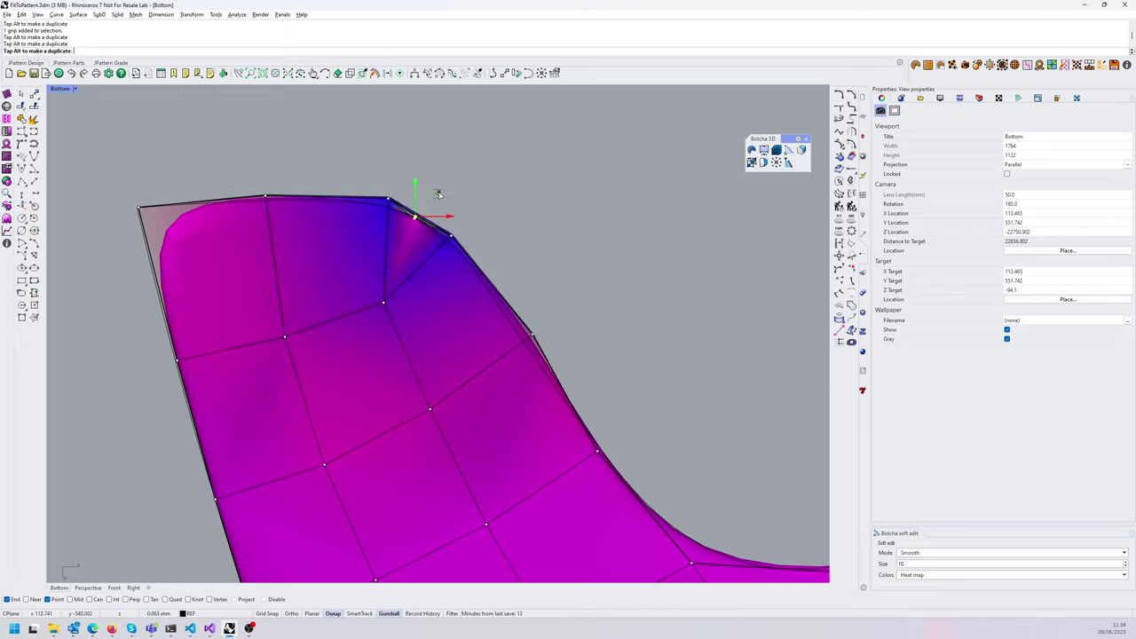
# - Move the sharp outer corner grip of the collar's end outward past the outline, deselect it, and reset the Bottom view
pyautogui.click(139, 207)
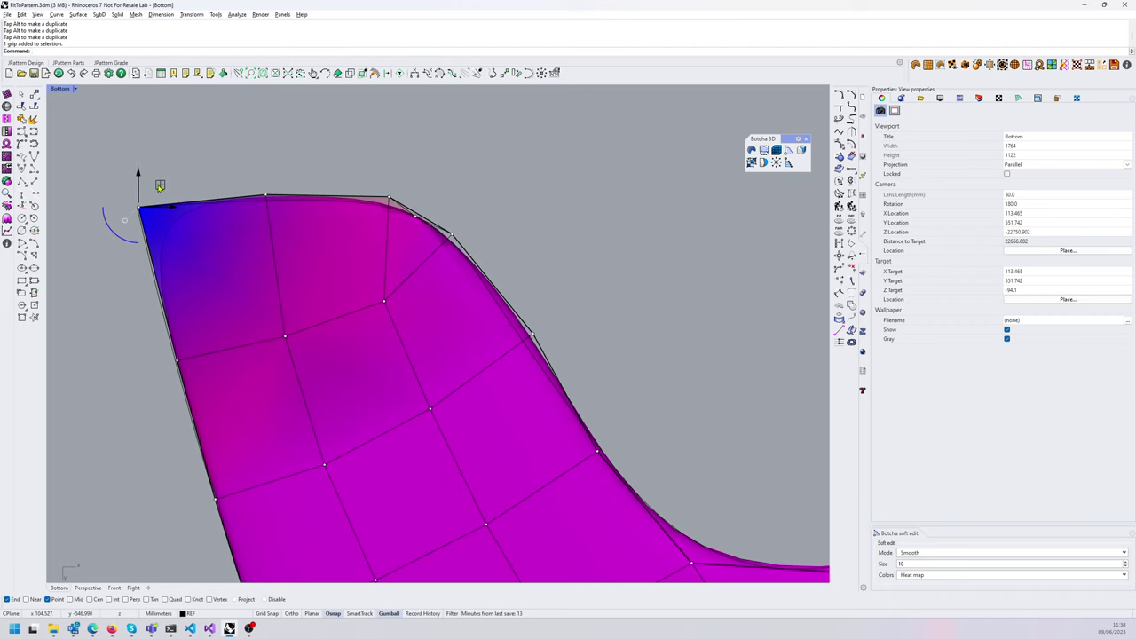
pyautogui.moveTo(160, 186); pyautogui.dragTo(149, 185)
pyautogui.click(212, 166)
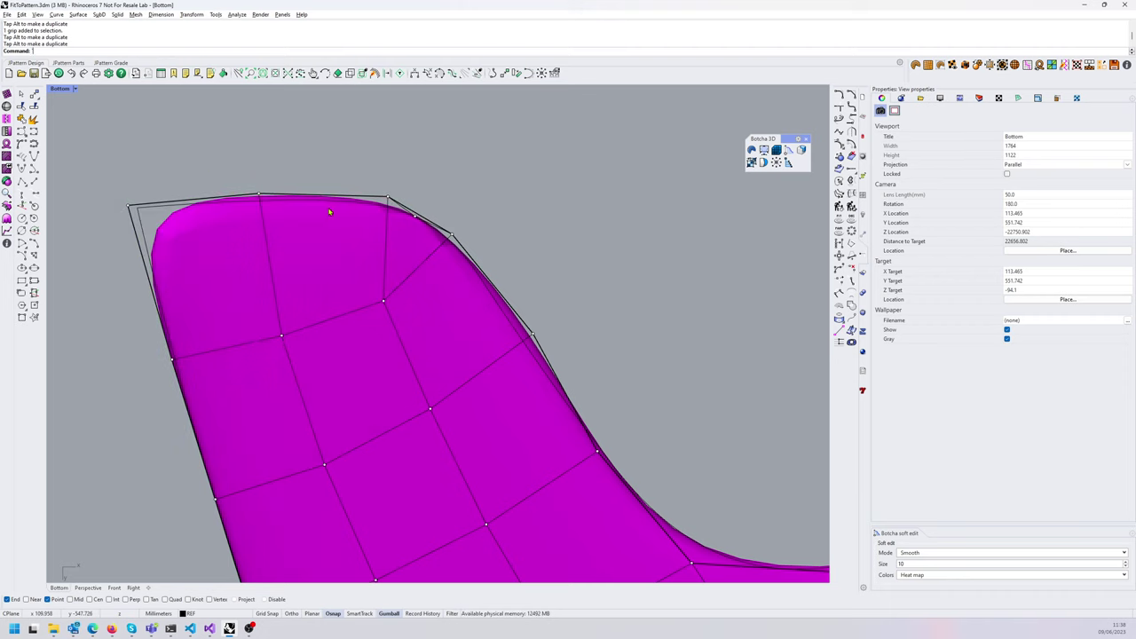
pyautogui.scroll(-5, 328, 211)
pyautogui.hotkey('ctrl', 'F2')
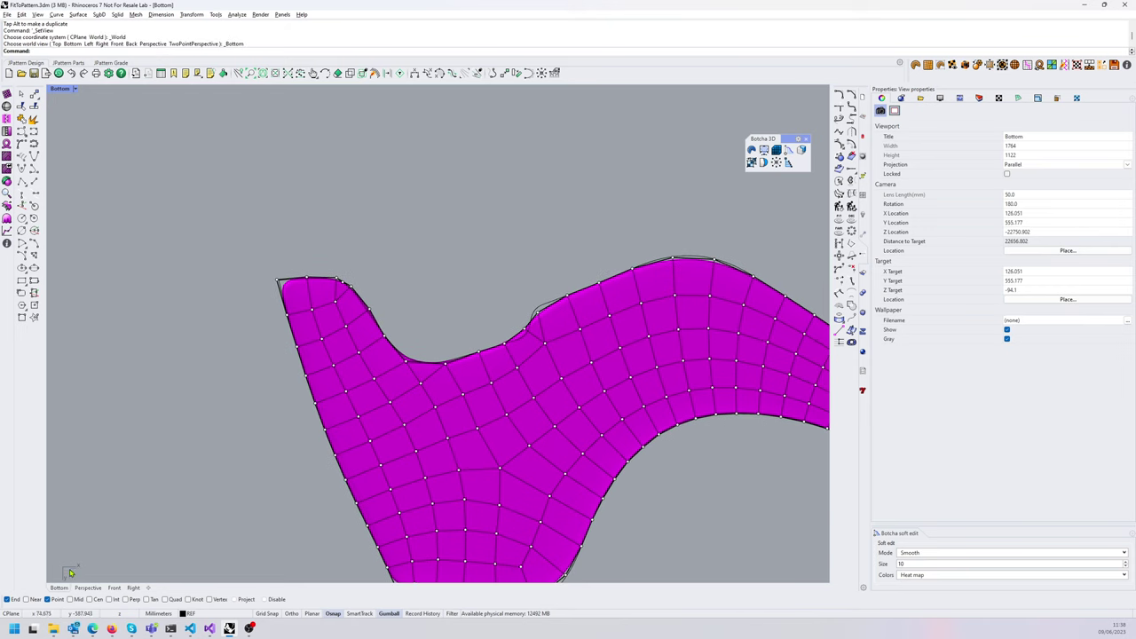
# - In the Perspective view, select the grips along the collar's straight back edge with SelBrush, using Window selection mode
pyautogui.click(88, 588)
pyautogui.moveTo(269, 459); pyautogui.dragTo(481, 377, button='right')
pyautogui.moveTo(456, 328); pyautogui.dragTo(468, 358, button='right')
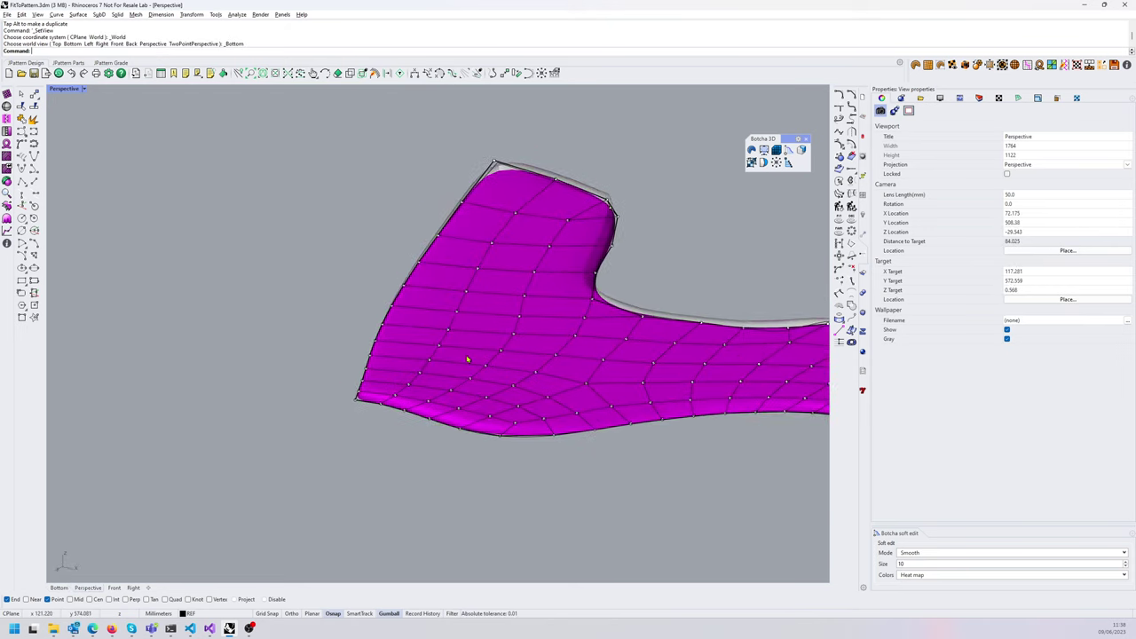
pyautogui.write('Brush')
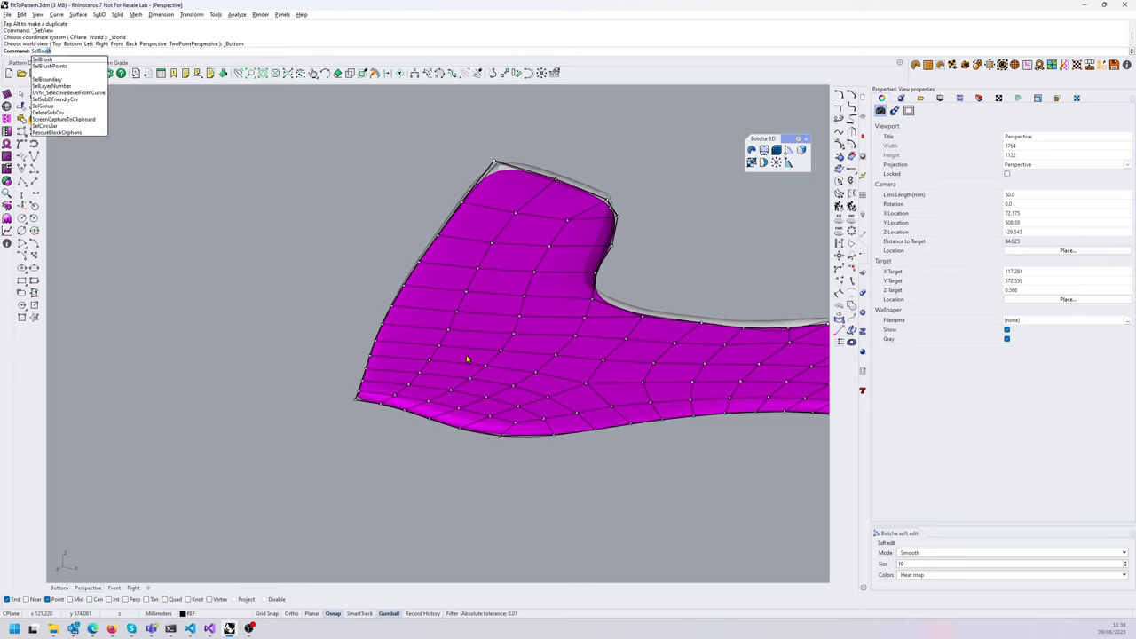
pyautogui.press('Return')
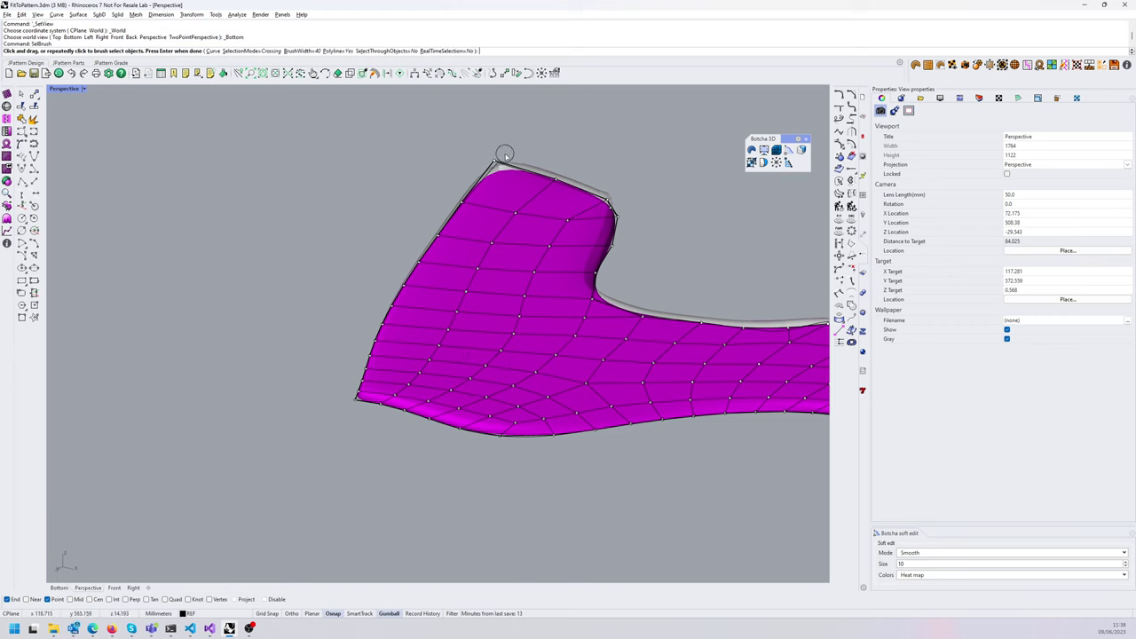
pyautogui.moveTo(500, 156)
pyautogui.mouseDown()
pyautogui.moveTo(456, 203)
pyautogui.moveTo(346, 407)
pyautogui.mouseUp()
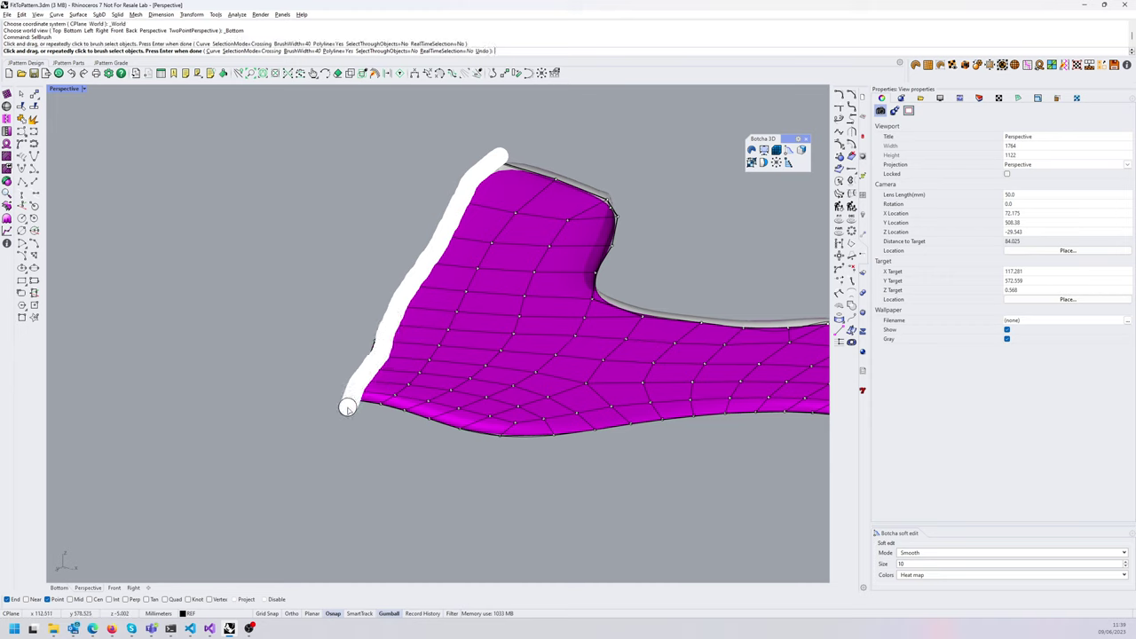
pyautogui.click(235, 51)
pyautogui.click(84, 51)
pyautogui.moveTo(354, 410); pyautogui.dragTo(336, 226)
pyautogui.press('Return')
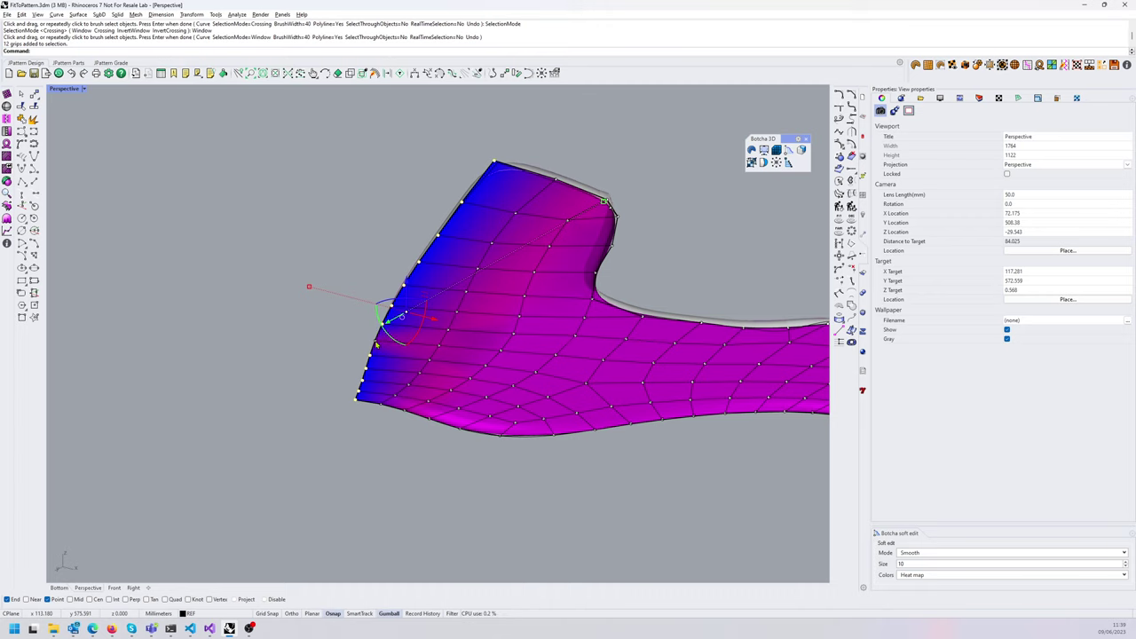
# - Set the soft edit size to 35, raise the selected back edge grips vertically, and deselect them
pyautogui.moveTo(385, 315); pyautogui.dragTo(451, 268, button='right')
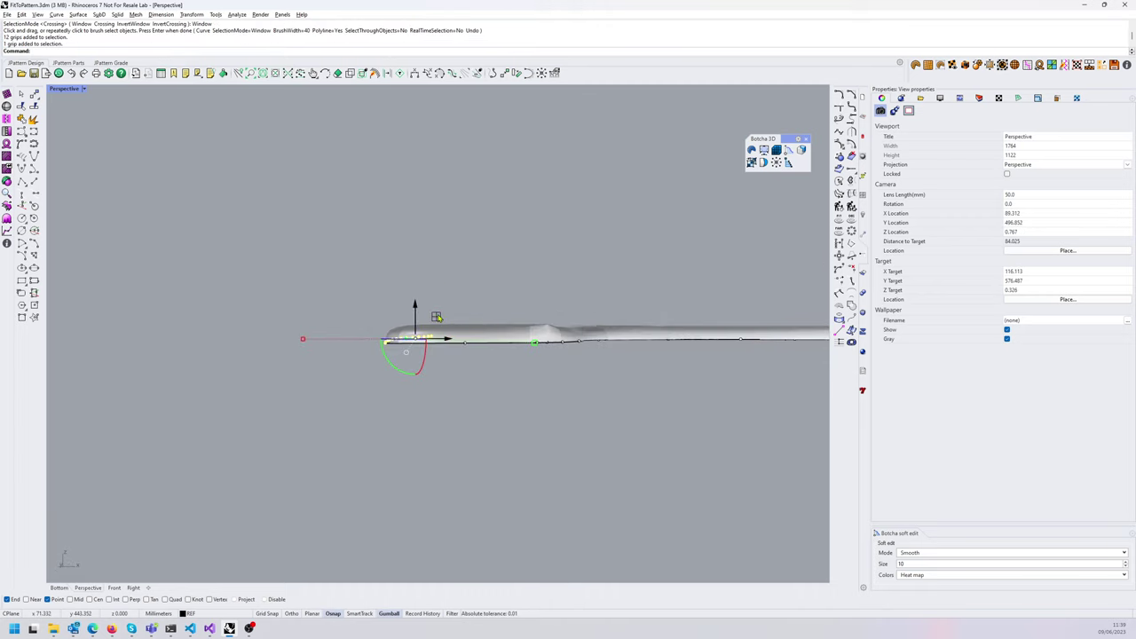
pyautogui.moveTo(437, 317); pyautogui.dragTo(436, 308)
pyautogui.hotkey('ctrl', 'z')
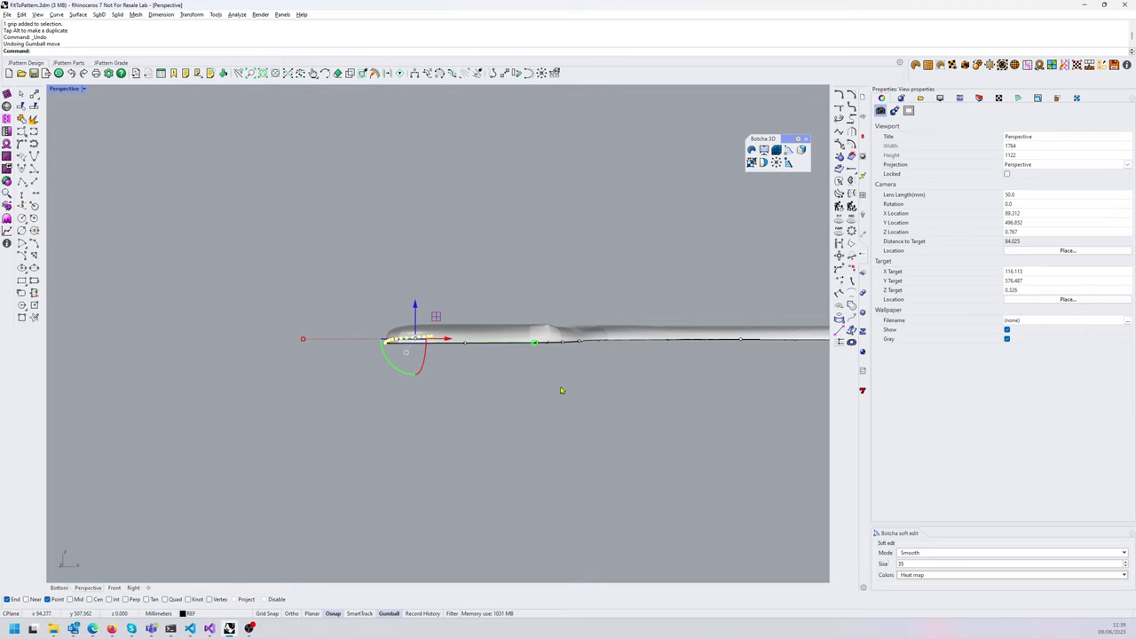
pyautogui.moveTo(414, 313); pyautogui.dragTo(414, 302)
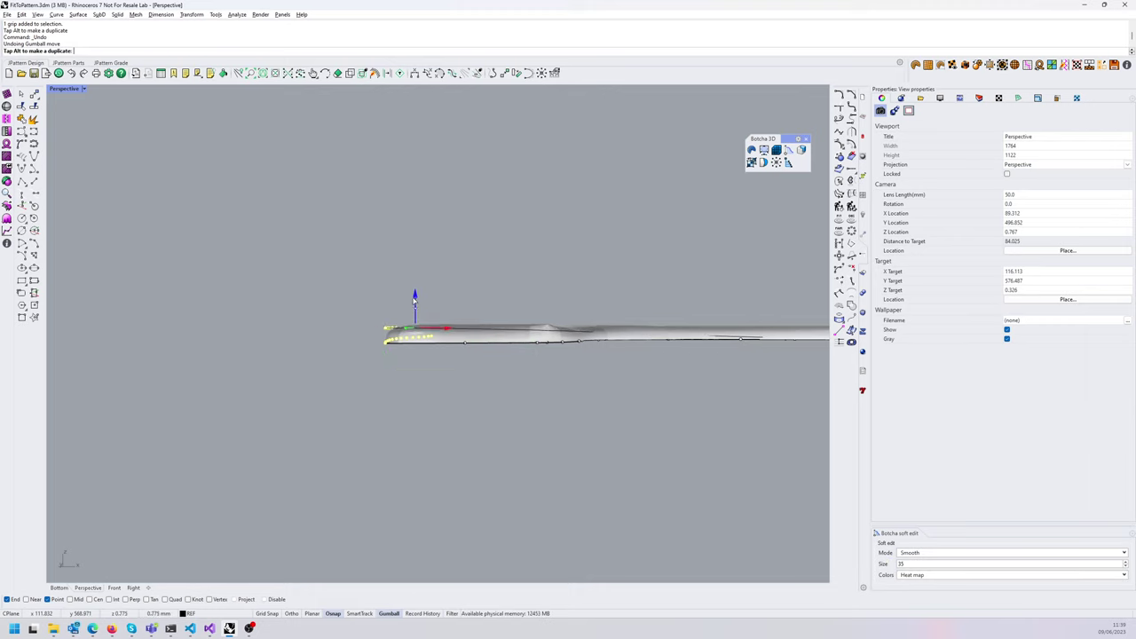
pyautogui.scroll(-4, 449, 334)
pyautogui.moveTo(443, 319); pyautogui.dragTo(430, 360, button='right')
pyautogui.moveTo(431, 360); pyautogui.dragTo(420, 327, button='right')
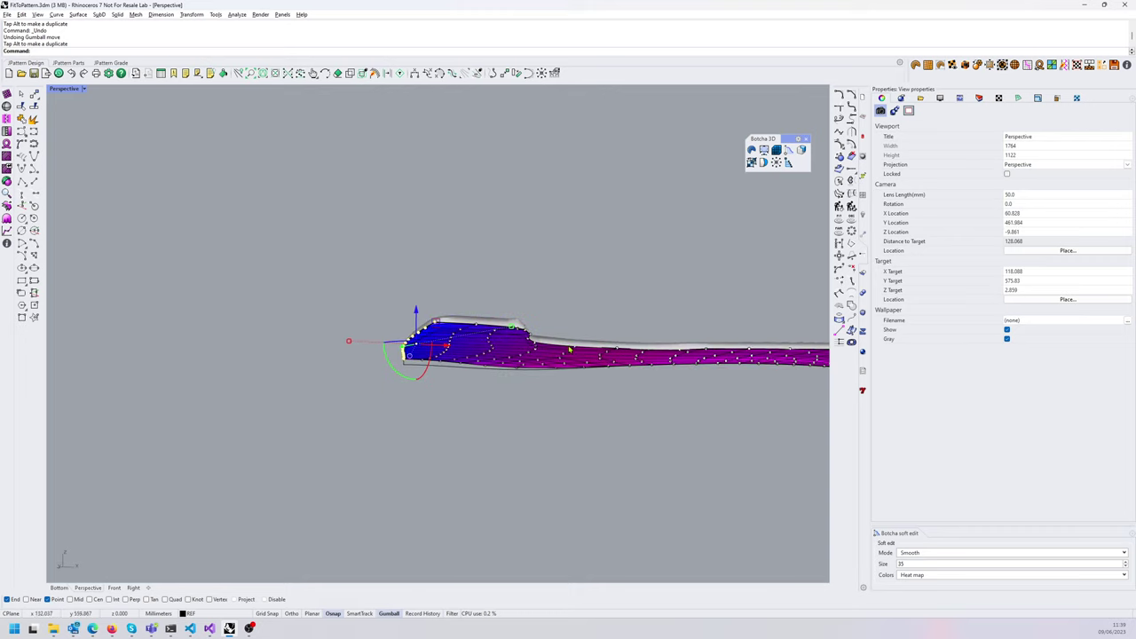
pyautogui.moveTo(580, 316); pyautogui.dragTo(294, 346, button='right')
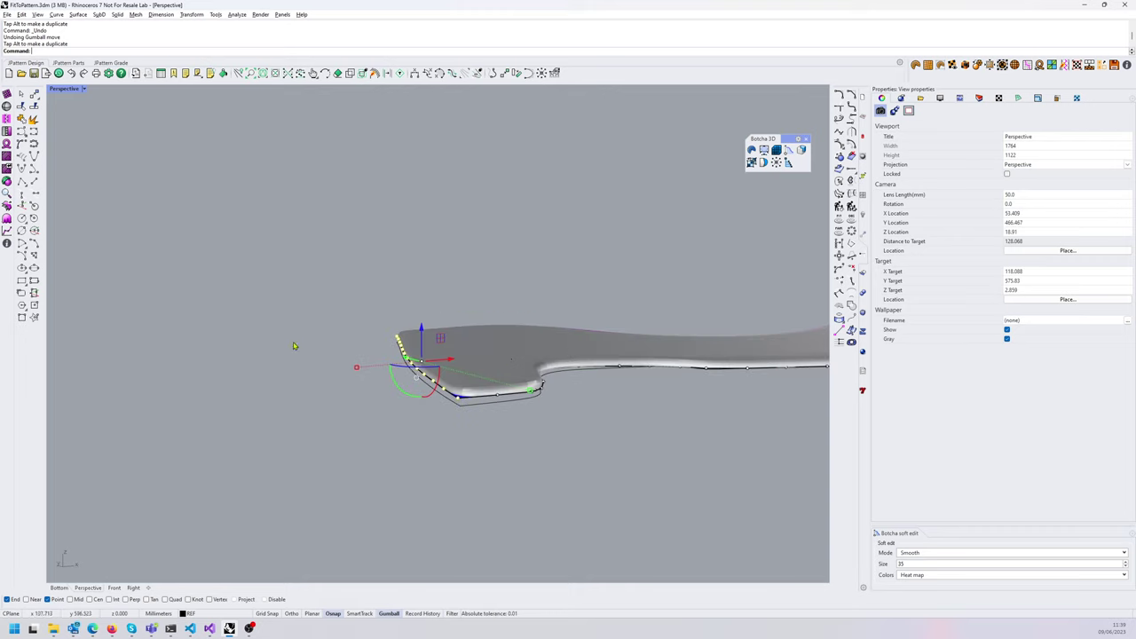
pyautogui.moveTo(571, 340); pyautogui.dragTo(545, 396, button='right')
pyautogui.scroll(-4, 531, 385)
pyautogui.click(552, 321)
# - Finish the soft edit in shaded display and show all hidden objects
pyautogui.scroll(-6, 542, 314)
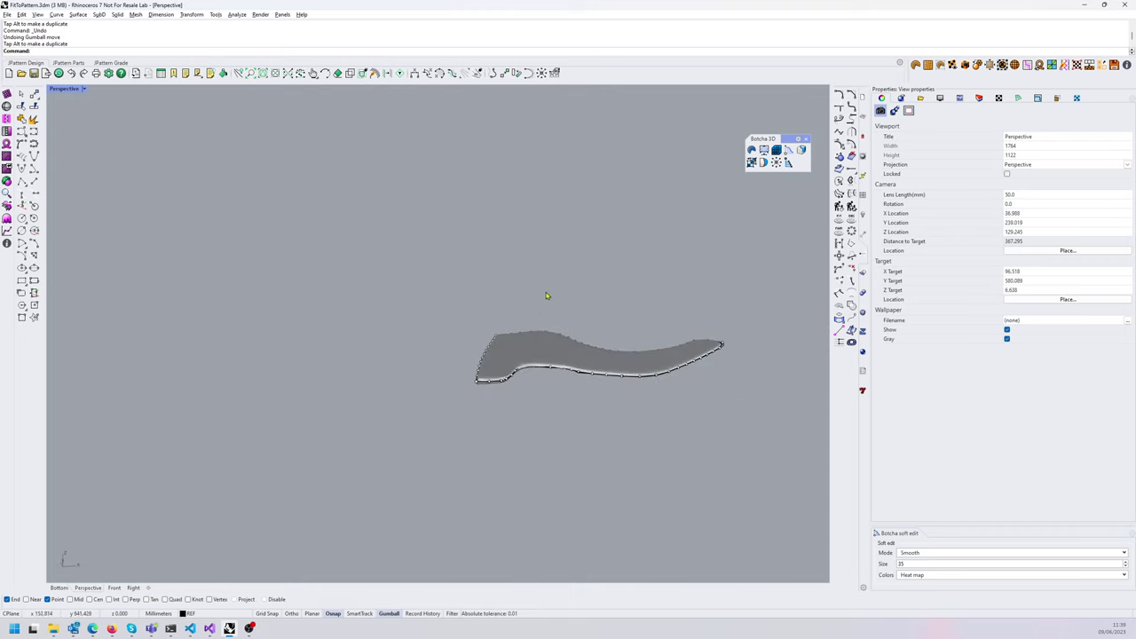
pyautogui.middleClick(546, 292)
pyautogui.click(561, 282)
pyautogui.middleClick(560, 283)
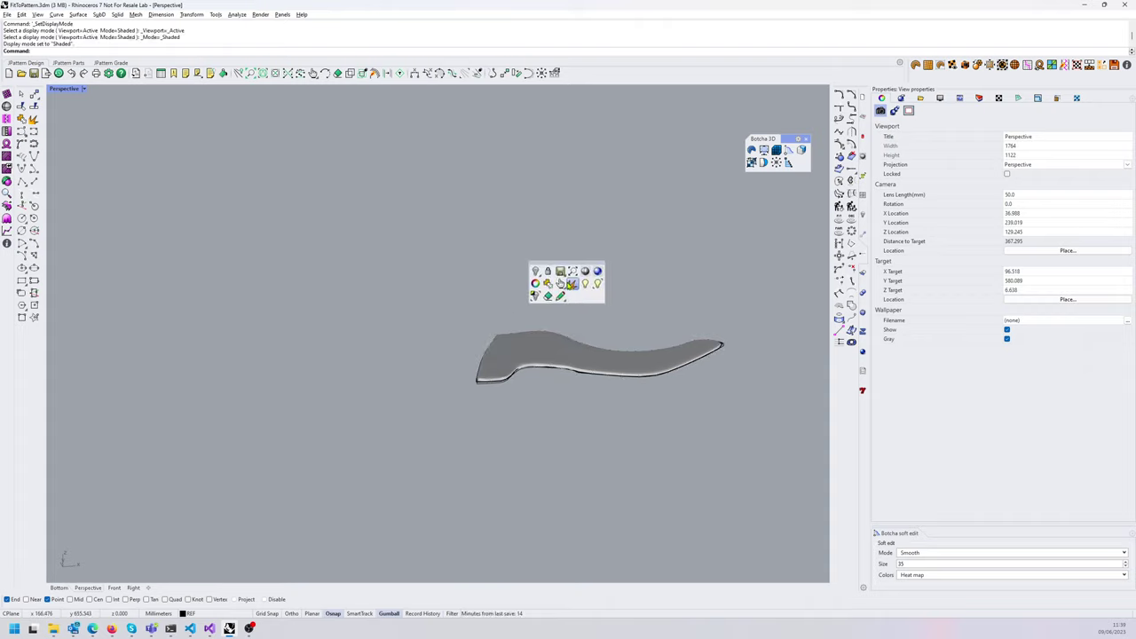
pyautogui.click(560, 282)
pyautogui.moveTo(560, 282); pyautogui.dragTo(479, 351, button='right')
pyautogui.scroll(-8, 561, 324)
pyautogui.scroll(4, 646, 315)
# - Remap the heel collar mesh with the Botcha remap tool, using the flat pattern mesh as source and the shoe last mesh as target
pyautogui.click(489, 350)
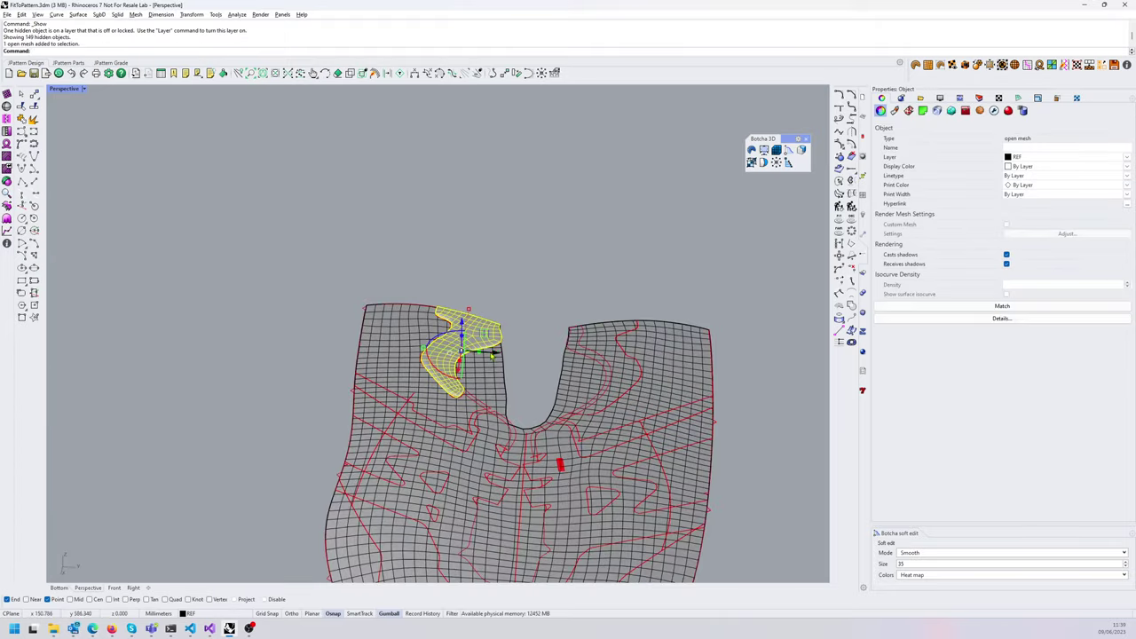
pyautogui.click(801, 151)
pyautogui.click(368, 349)
pyautogui.scroll(-8, 355, 360)
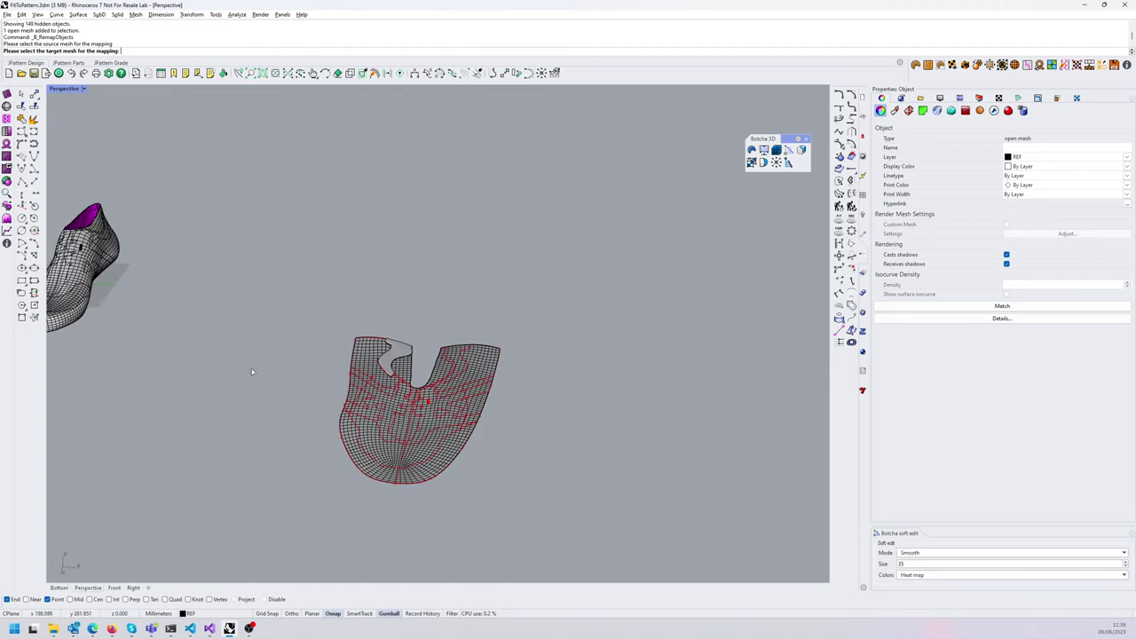
pyautogui.moveTo(252, 369); pyautogui.dragTo(382, 320, button='right')
pyautogui.scroll(7, 369, 316)
pyautogui.click(420, 262)
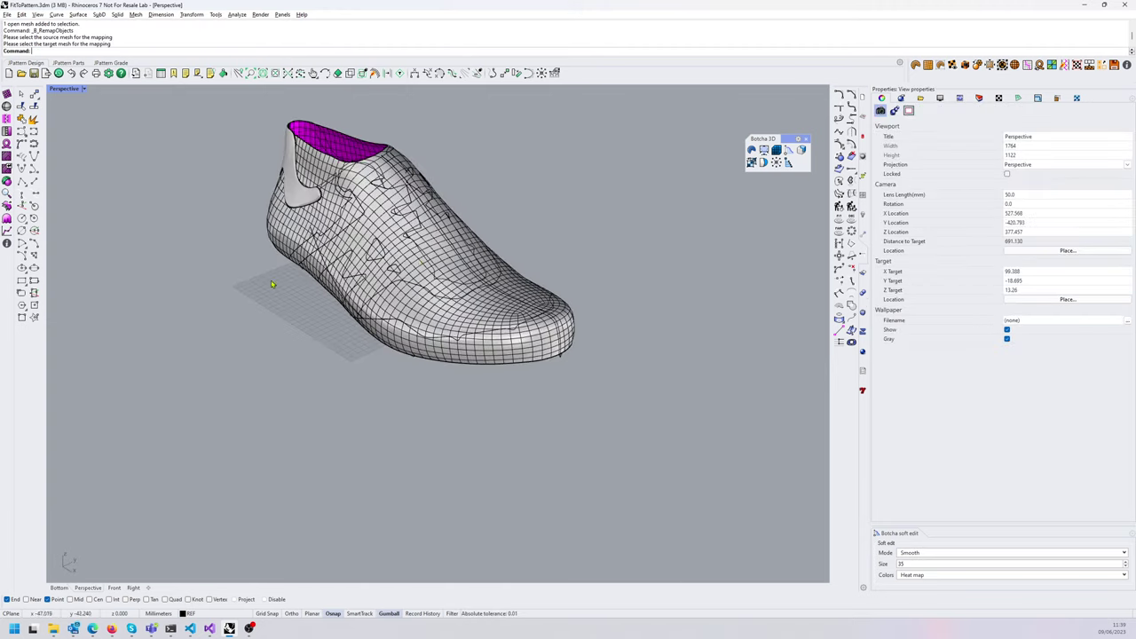
# - Switch to rendered display and hide the shoe last mesh around the remapped heel collar
pyautogui.moveTo(273, 286); pyautogui.dragTo(510, 382, button='right')
pyautogui.scroll(5, 510, 381)
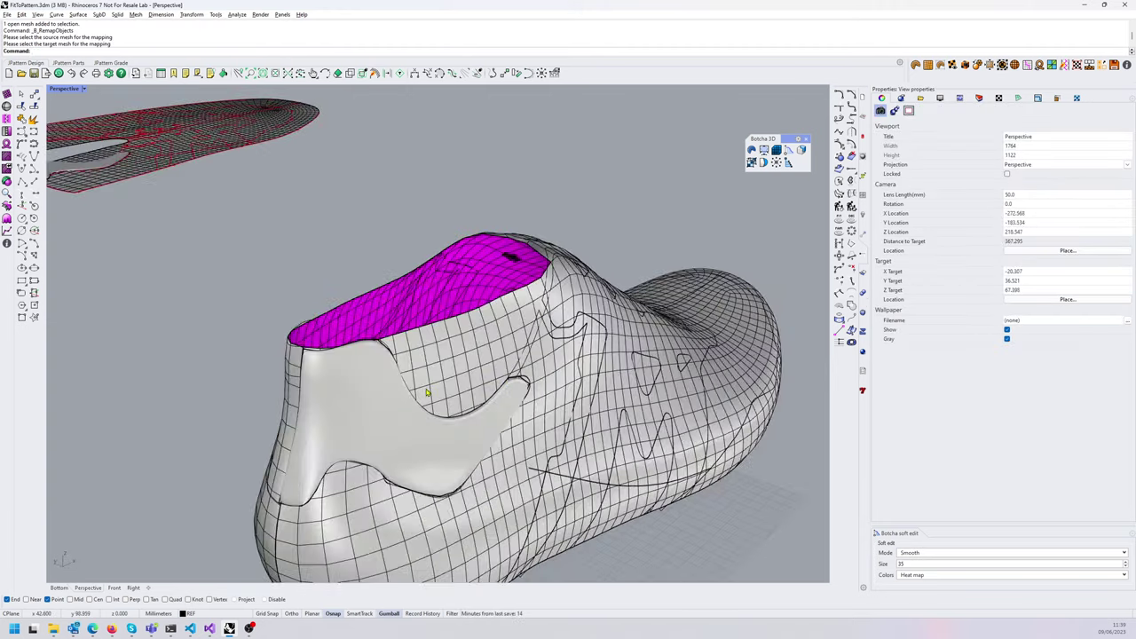
pyautogui.middleClick(430, 393)
pyautogui.click(462, 380)
pyautogui.scroll(6, 496, 429)
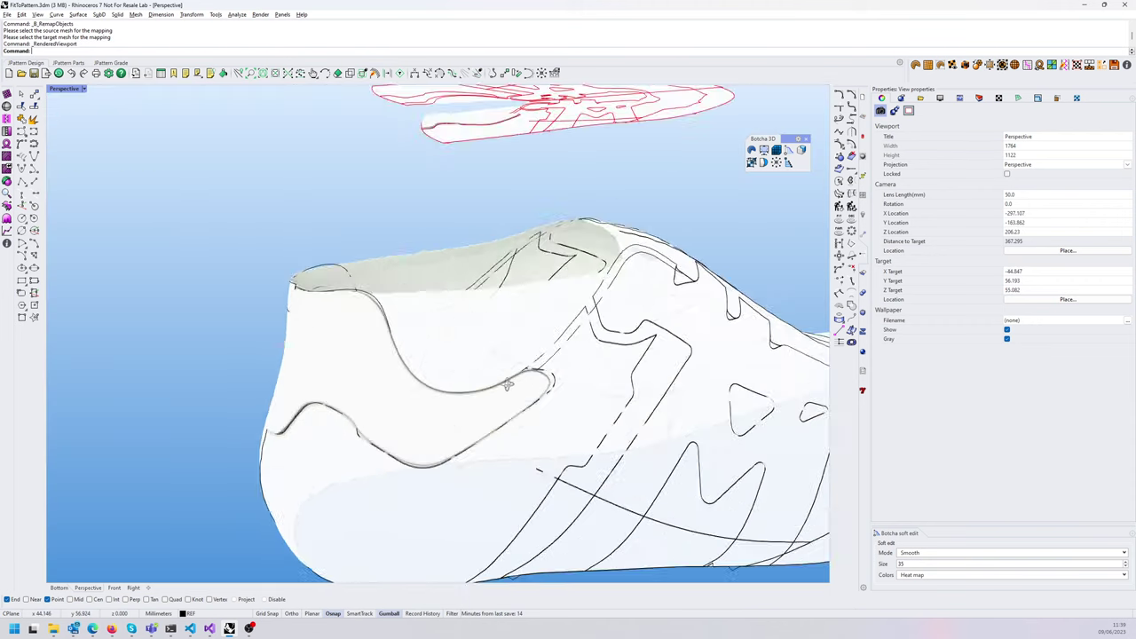
pyautogui.click(521, 240)
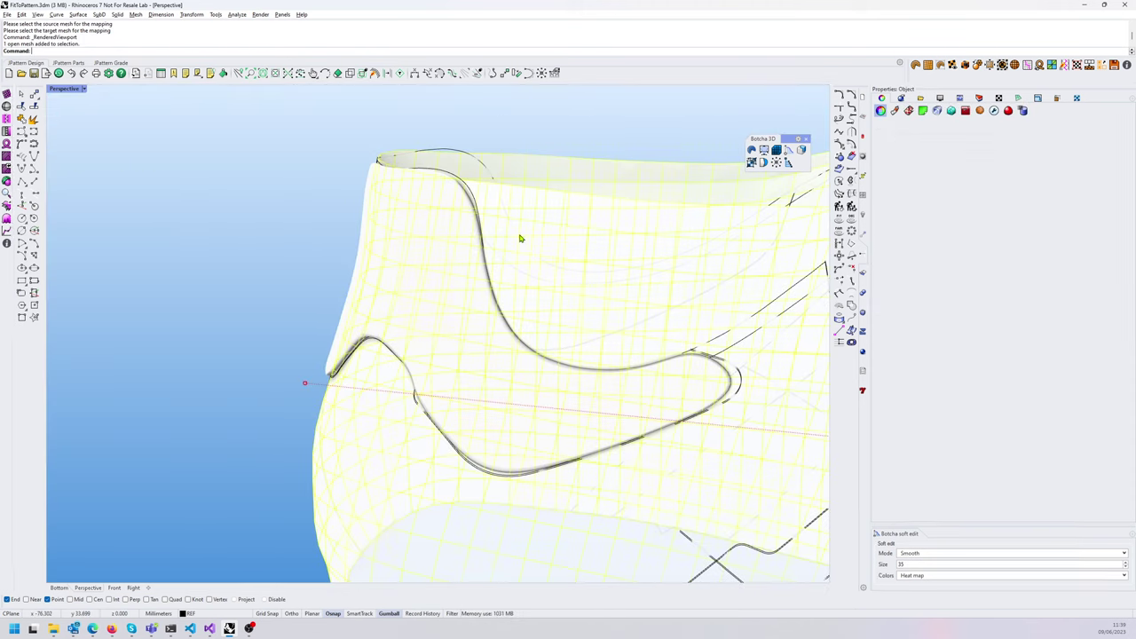
pyautogui.middleClick(529, 224)
pyautogui.click(501, 222)
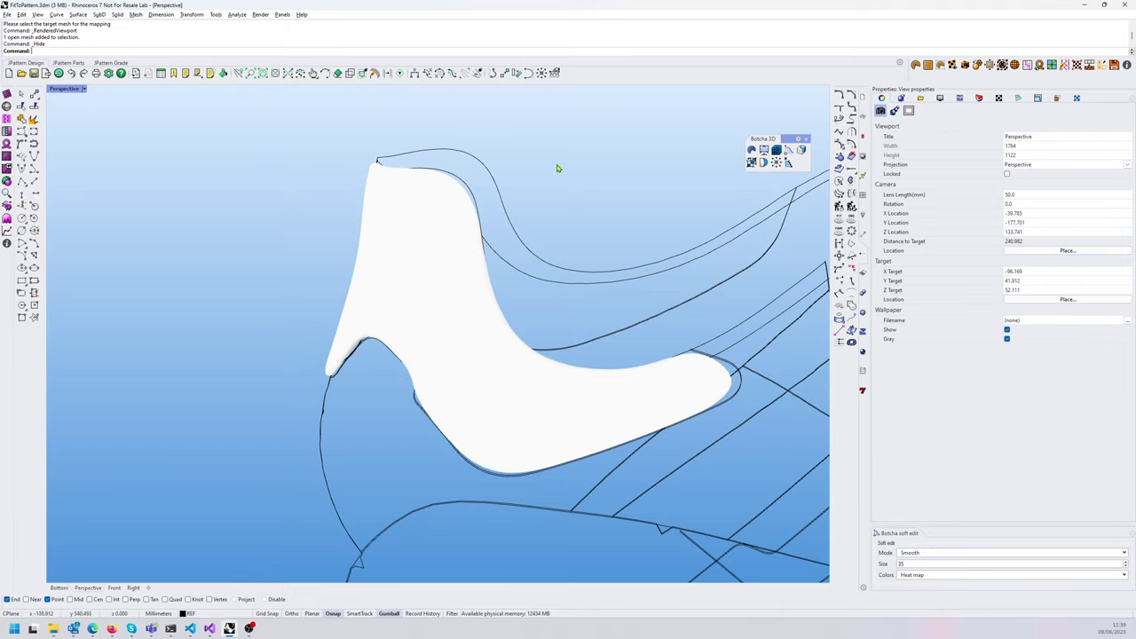
# - Start Botcha soft edit on the remapped collar mesh and nudge the grip at its pointed front tip against the outline
pyautogui.moveTo(559, 167); pyautogui.dragTo(643, 382, button='right')
pyautogui.moveTo(704, 360); pyautogui.dragTo(538, 393, button='right')
pyautogui.scroll(-5, 538, 393)
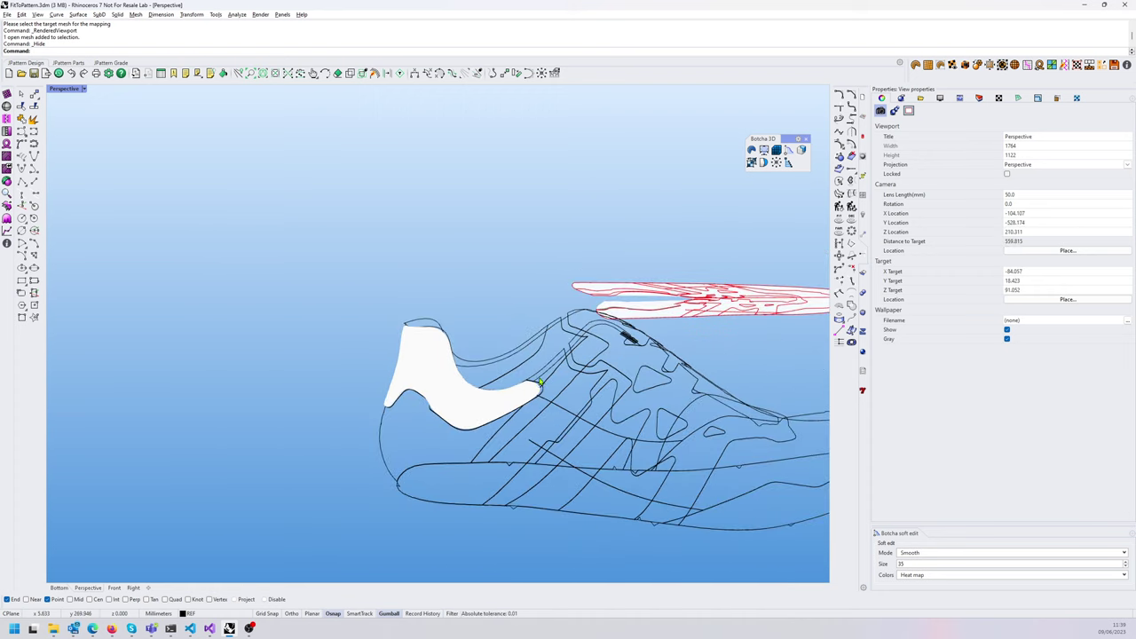
pyautogui.moveTo(582, 317); pyautogui.dragTo(478, 388, button='right')
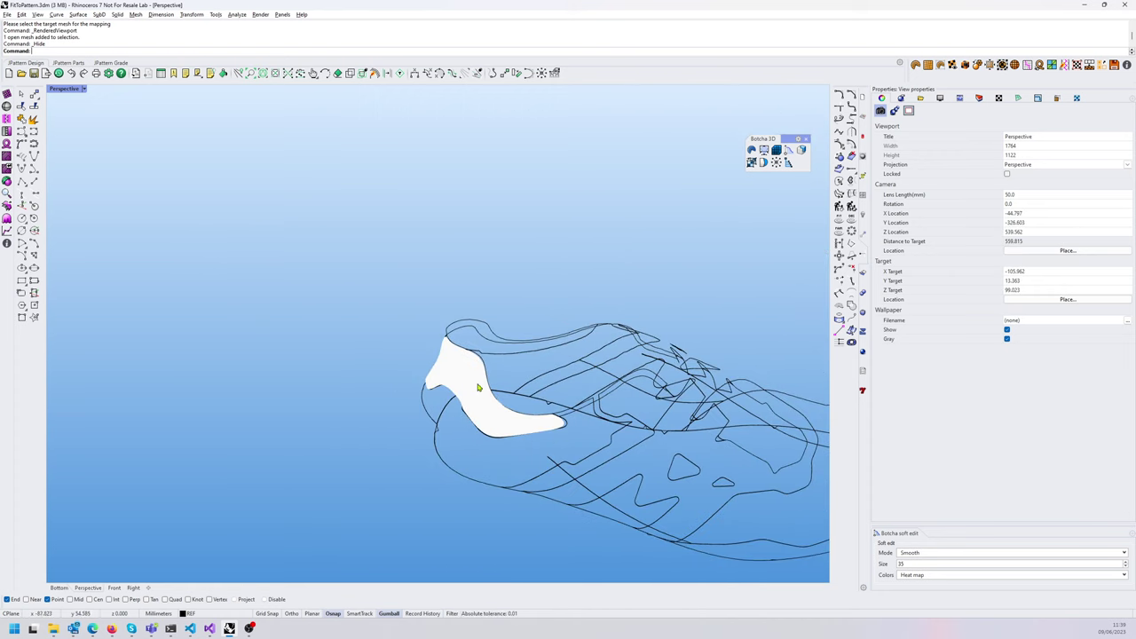
pyautogui.click(478, 388)
pyautogui.scroll(5, 540, 432)
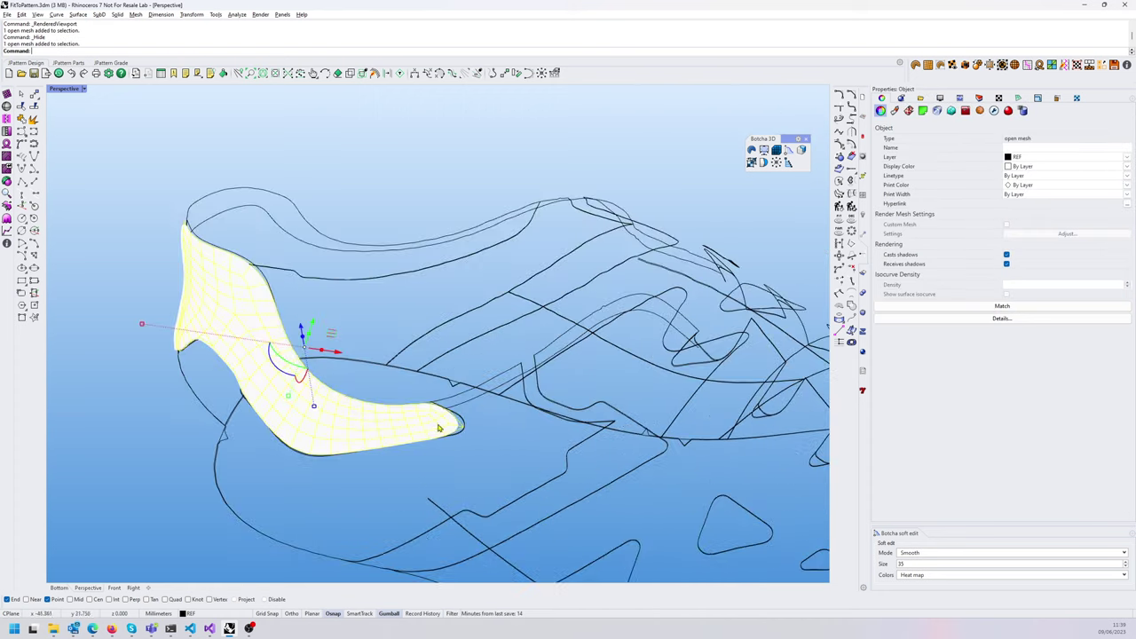
pyautogui.moveTo(438, 428); pyautogui.dragTo(491, 400, button='right')
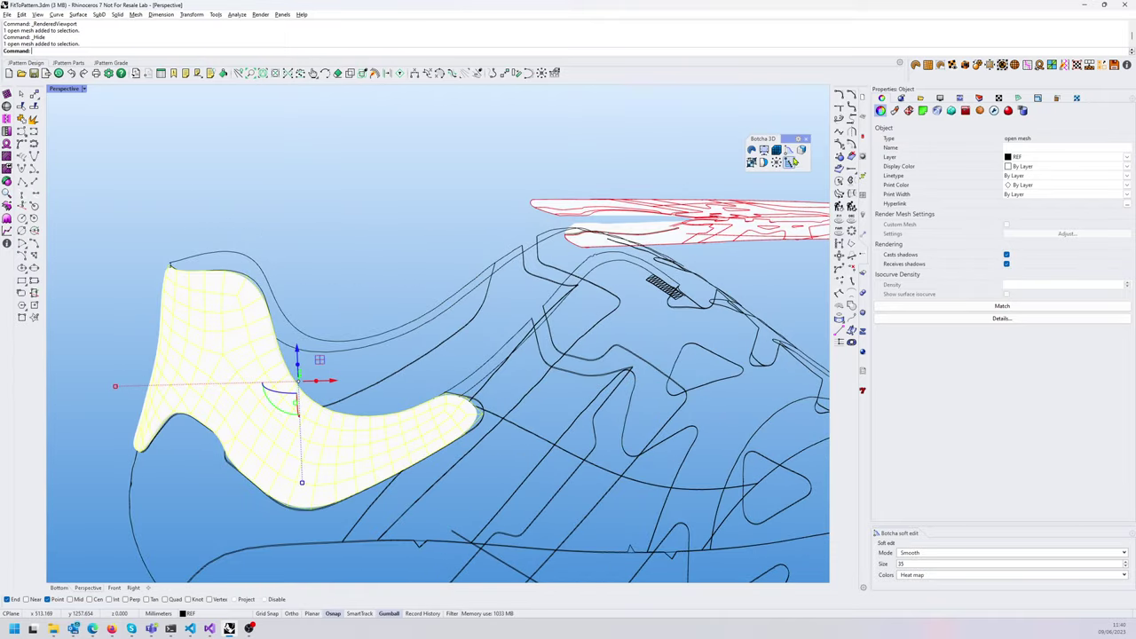
pyautogui.click(793, 163)
pyautogui.scroll(4, 478, 436)
pyautogui.click(528, 383)
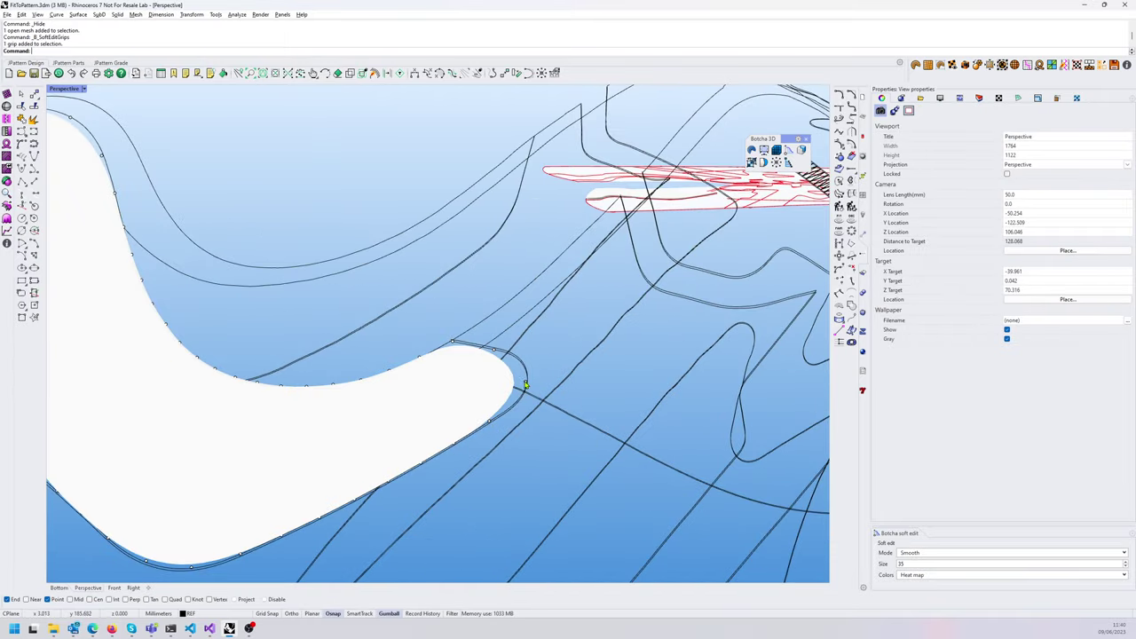
pyautogui.moveTo(555, 355)
pyautogui.mouseDown()
pyautogui.moveTo(577, 351)
pyautogui.moveTo(549, 351)
pyautogui.mouseUp()
# - Deselect the tip grip, end the soft edit, and switch to shaded display to show the collar's quad mesh
pyautogui.moveTo(573, 321); pyautogui.dragTo(324, 344, button='right')
pyautogui.scroll(-9, 459, 342)
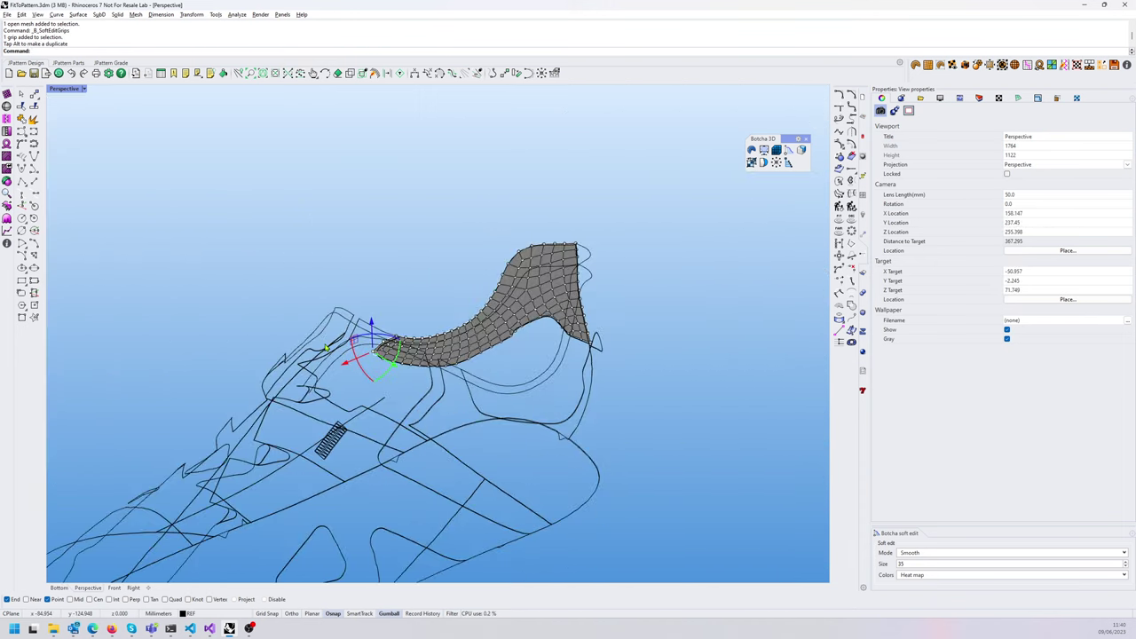
pyautogui.click(324, 344)
pyautogui.scroll(8, 393, 334)
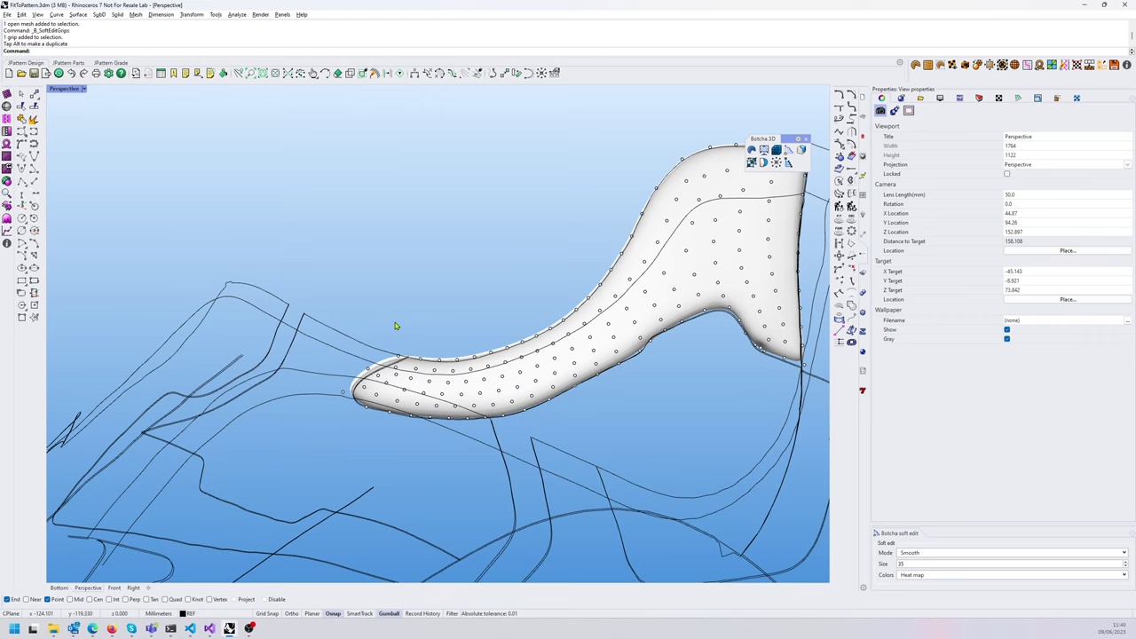
pyautogui.middleClick(433, 260)
pyautogui.click(453, 266)
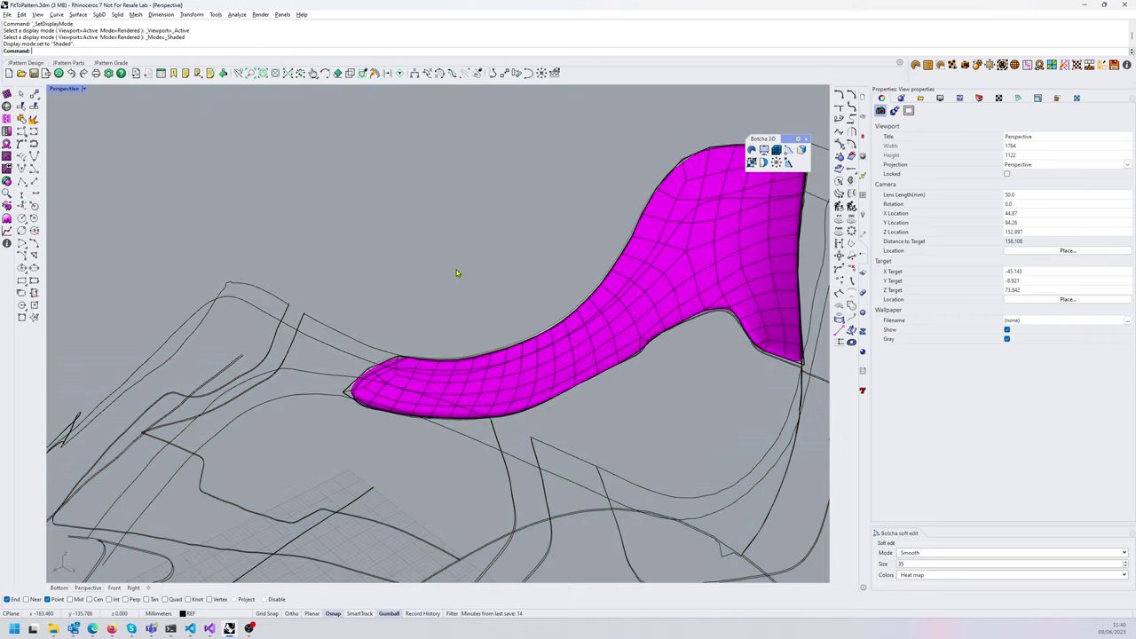
# - Delete the remapped heel collar mesh from among the shoe's 3D pattern curves
pyautogui.click(551, 373)
pyautogui.press('Delete')
pyautogui.scroll(-10, 646, 394)
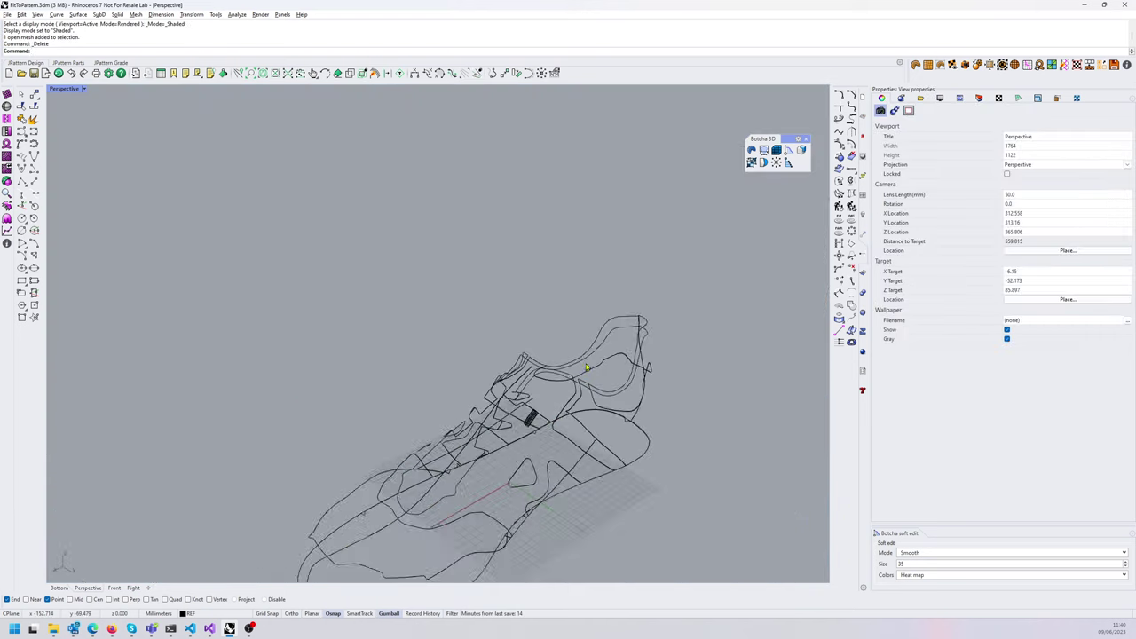
# - Show the hidden shoe last mesh again beside the flattened pattern mesh
pyautogui.keyDown('shift'); pyautogui.moveTo(647, 394); pyautogui.dragTo(373, 266, button='right'); pyautogui.keyUp('shift')
pyautogui.moveTo(373, 266); pyautogui.dragTo(540, 289, button='right')
pyautogui.scroll(-6, 639, 287)
pyautogui.middleClick(539, 290)
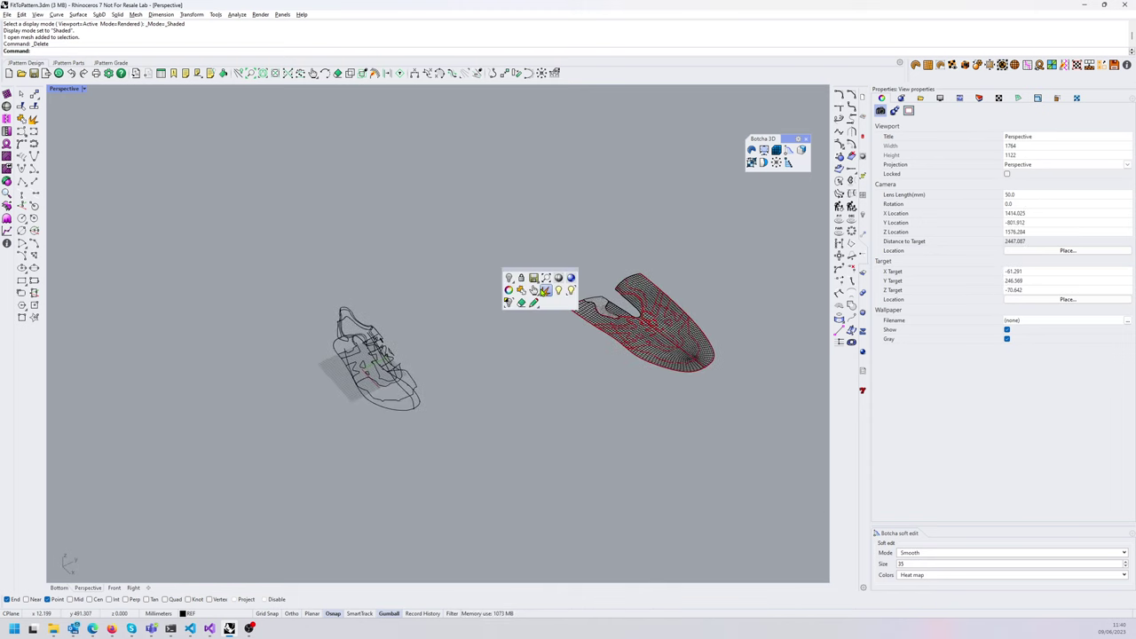
pyautogui.click(560, 290)
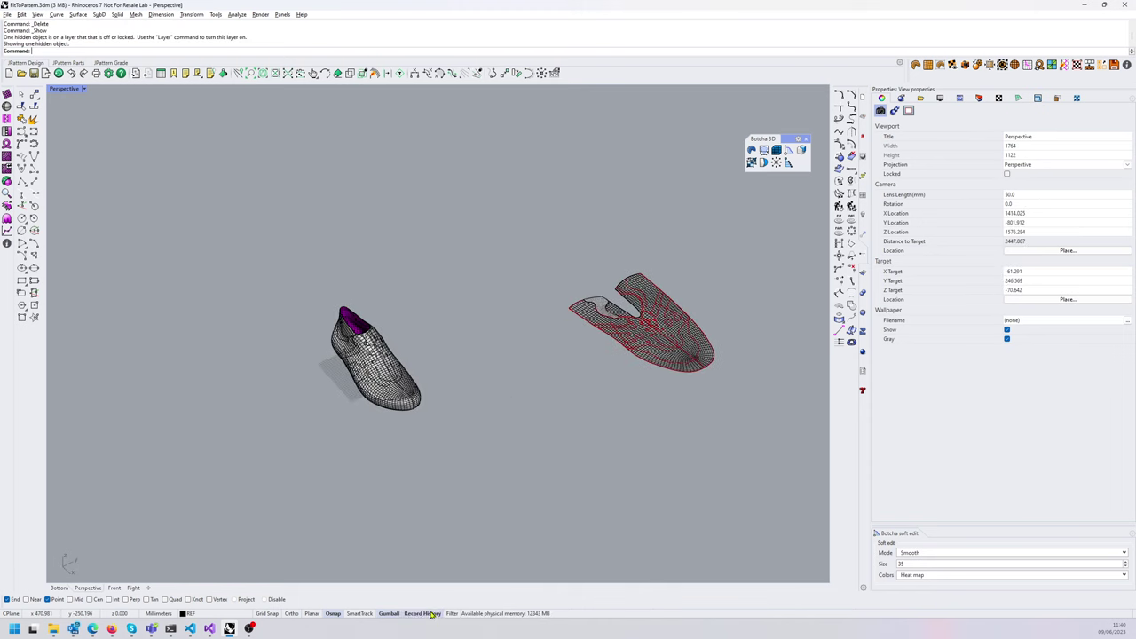
# - Remap a copy of the flat heel collar mesh from the flattened pattern mesh onto the shoe last mesh
pyautogui.scroll(10, 659, 400)
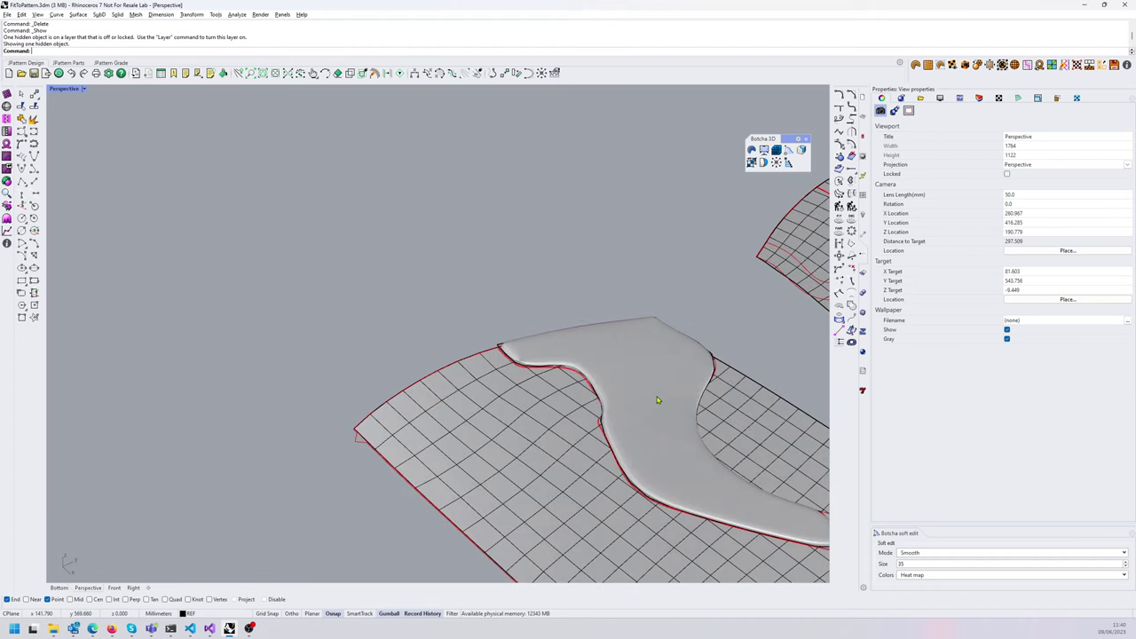
pyautogui.keyDown('shift'); pyautogui.moveTo(746, 441); pyautogui.dragTo(627, 322, button='right'); pyautogui.keyUp('shift')
pyautogui.click(802, 151)
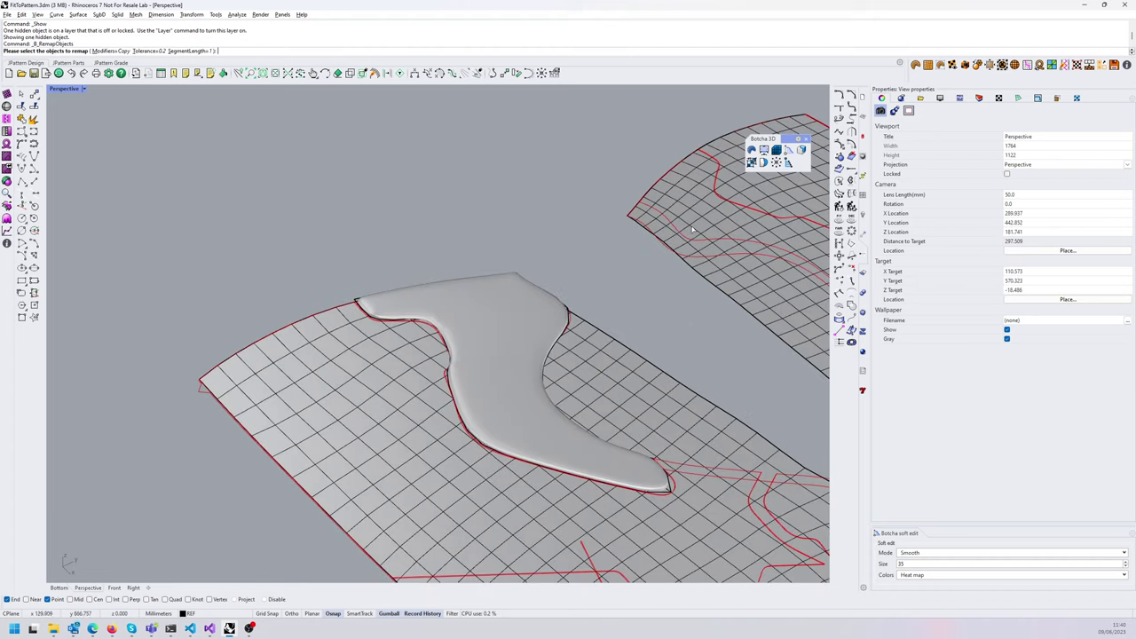
pyautogui.click(514, 362)
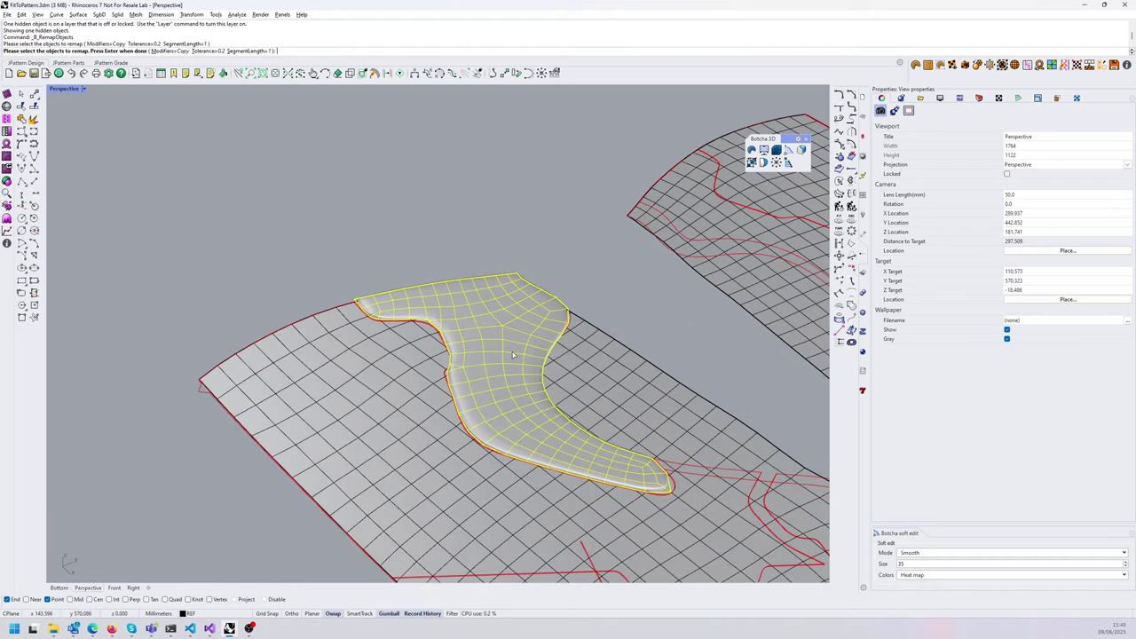
pyautogui.press('Return')
pyautogui.click(613, 395)
pyautogui.click(281, 445)
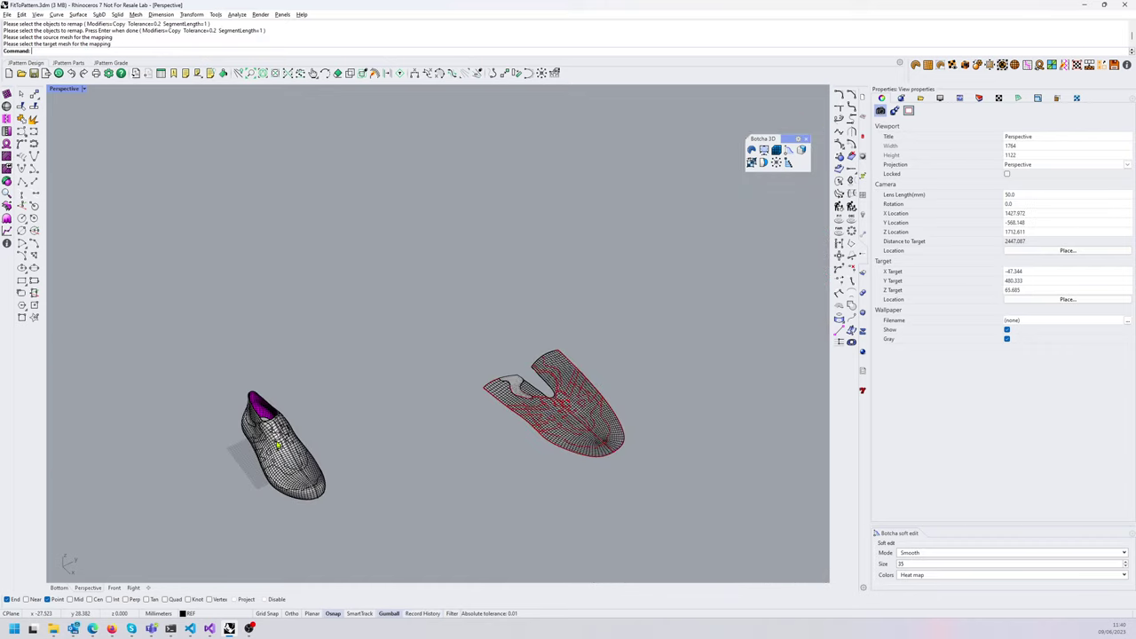
# - Move the flat heel collar mesh slightly on the flattened pattern and inspect its history-linked copy on the last's heel
pyautogui.scroll(5, 248, 437)
pyautogui.moveTo(248, 438); pyautogui.dragTo(270, 389, button='right')
pyautogui.keyDown('shift'); pyautogui.moveTo(757, 322); pyautogui.dragTo(479, 373, button='right'); pyautogui.keyUp('shift')
pyautogui.moveTo(622, 310); pyautogui.dragTo(522, 380, button='right')
pyautogui.scroll(2, 600, 409)
pyautogui.click(600, 388)
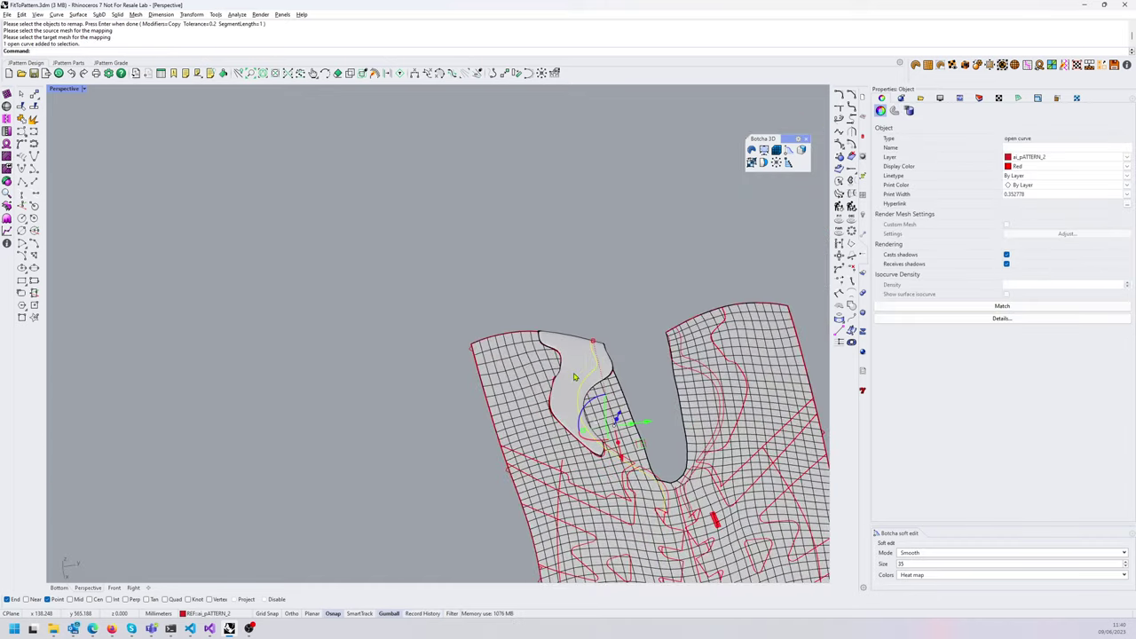
pyautogui.scroll(2, 574, 378)
pyautogui.click(591, 391)
pyautogui.moveTo(615, 419); pyautogui.dragTo(607, 438)
pyautogui.scroll(-6, 497, 383)
pyautogui.moveTo(497, 383); pyautogui.dragTo(386, 417, button='right')
pyautogui.scroll(-5, 385, 418)
pyautogui.scroll(6, 297, 500)
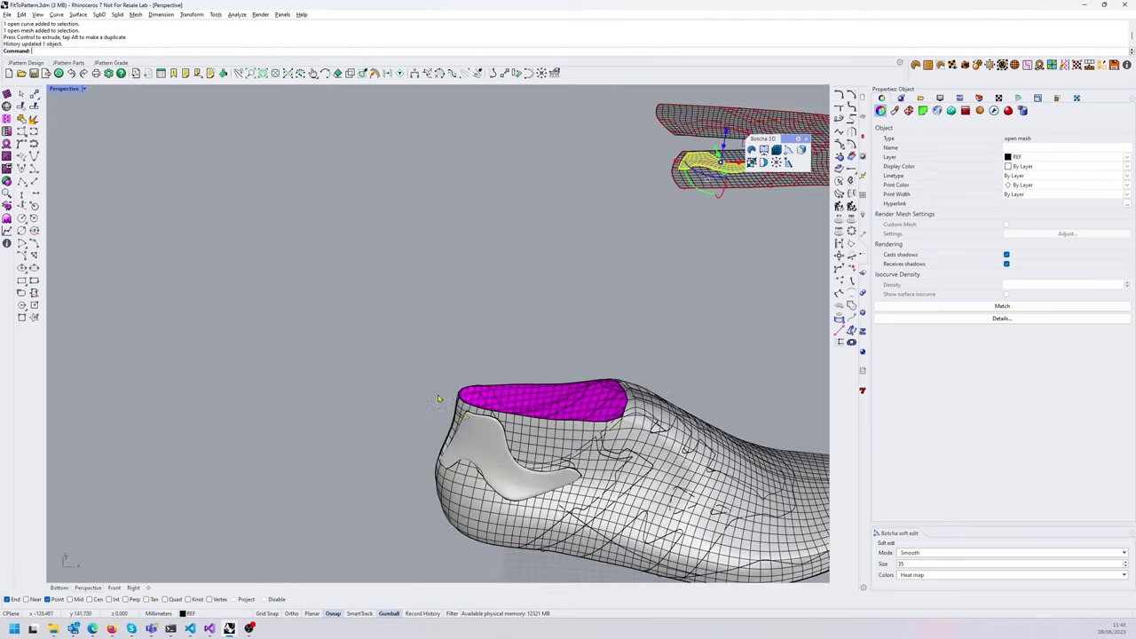
pyautogui.moveTo(297, 501); pyautogui.dragTo(508, 382, button='right')
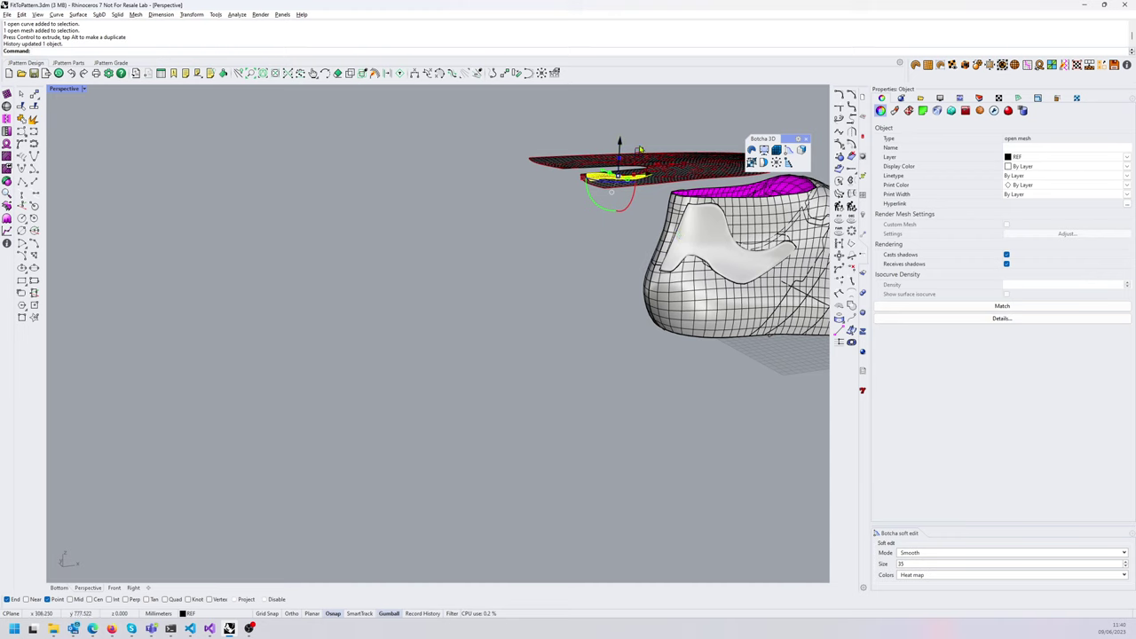
# - Shift the flat heel collar mesh further towards the toe on the pattern, deselect it, and view its copy on the last
pyautogui.moveTo(638, 156); pyautogui.dragTo(638, 151)
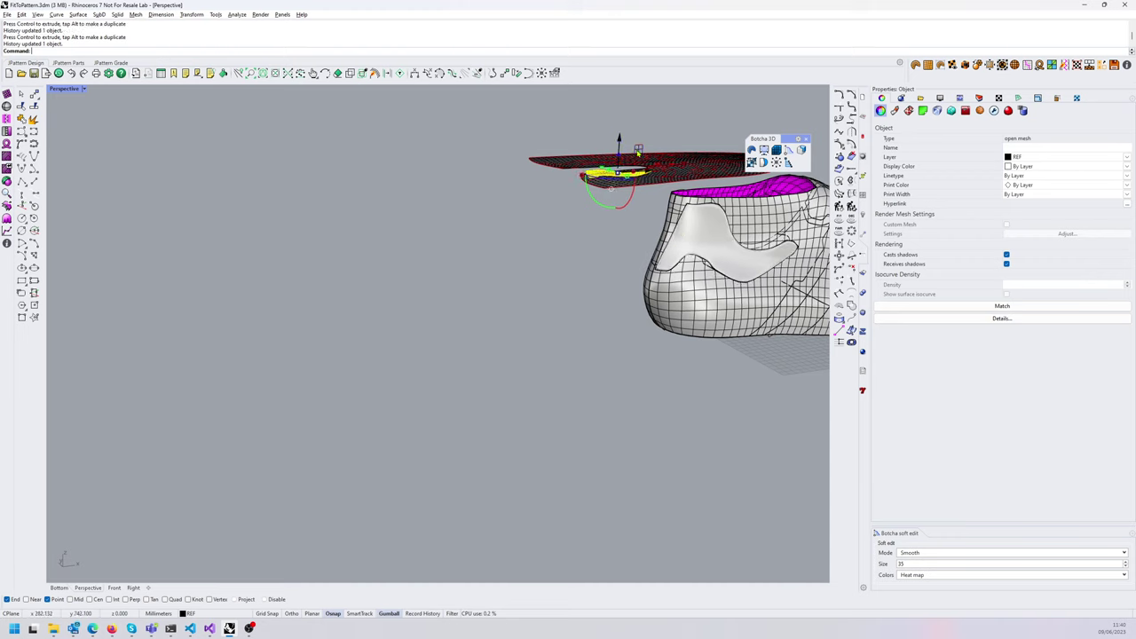
pyautogui.moveTo(638, 153); pyautogui.dragTo(651, 249, button='right')
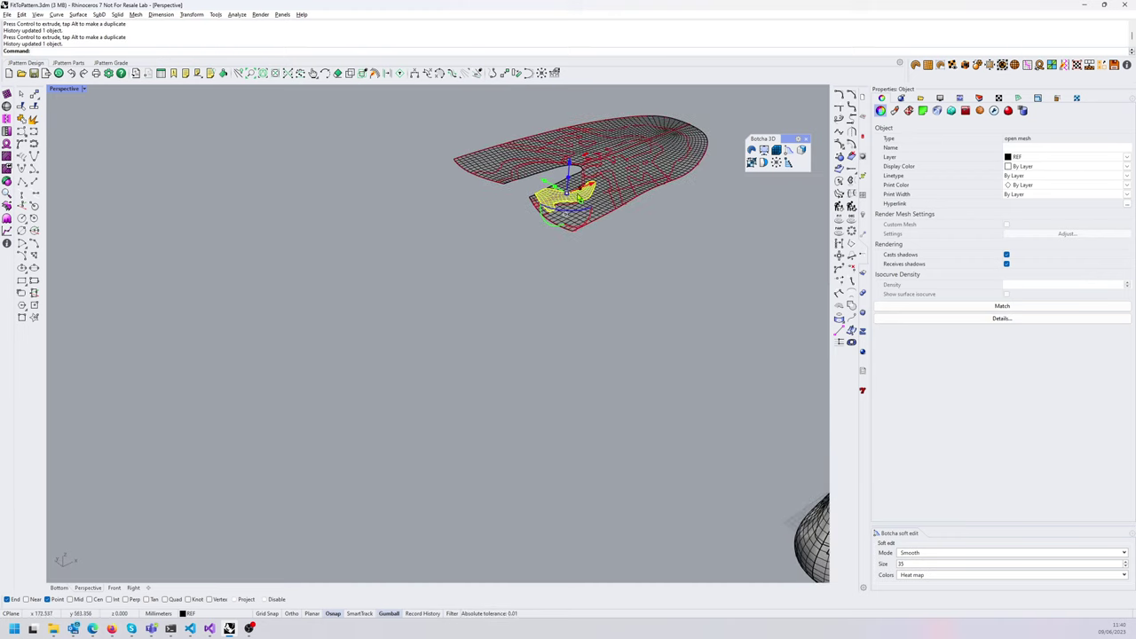
pyautogui.moveTo(598, 159); pyautogui.dragTo(562, 360, button='right')
pyautogui.scroll(-7, 599, 173)
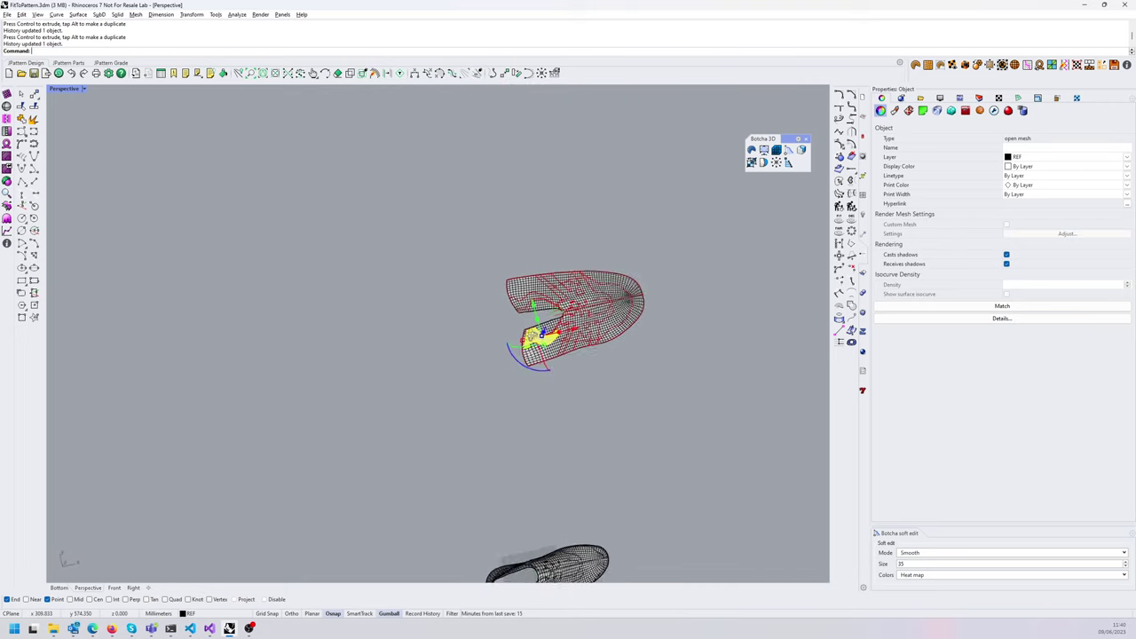
pyautogui.scroll(5, 562, 359)
pyautogui.moveTo(550, 296); pyautogui.dragTo(599, 290)
pyautogui.scroll(-9, 523, 350)
pyautogui.keyDown('shift'); pyautogui.moveTo(558, 433); pyautogui.dragTo(601, 321, button='right'); pyautogui.keyUp('shift')
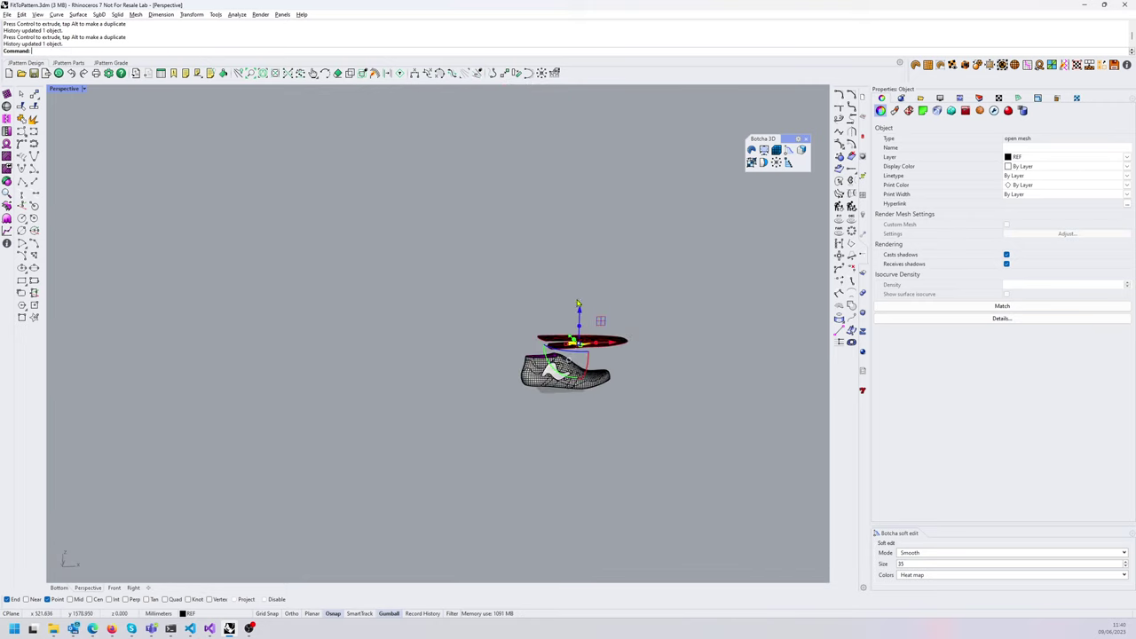
pyautogui.scroll(6, 569, 327)
pyautogui.click(480, 310)
pyautogui.scroll(7, 573, 415)
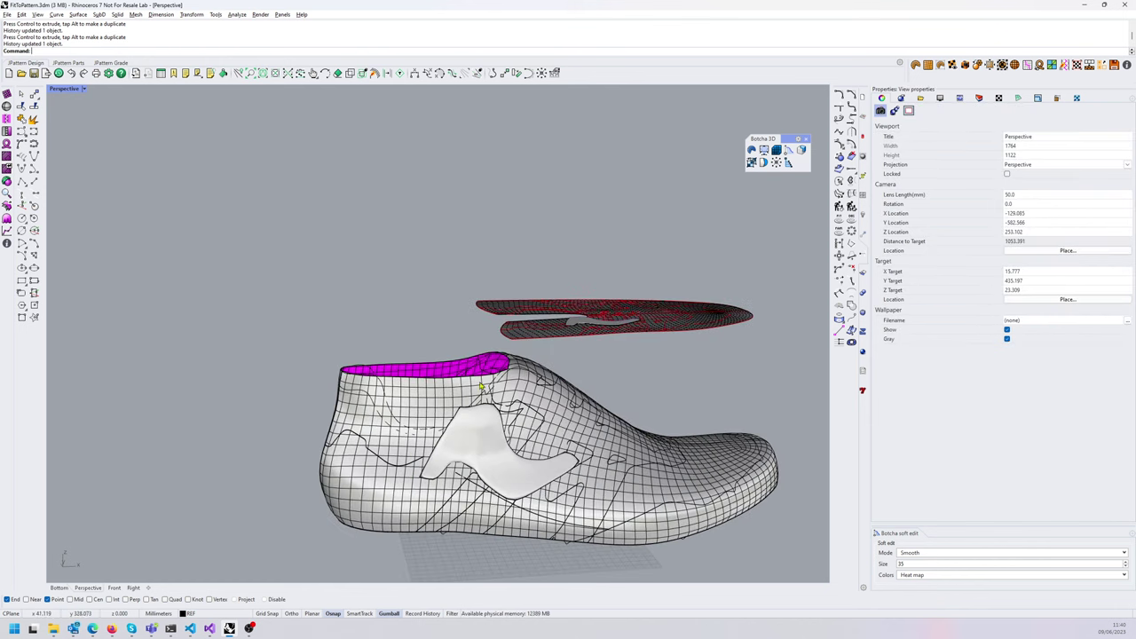
# - Delete the remapped heel collar mesh from the last and the flat collar mesh from the pattern
pyautogui.moveTo(526, 417); pyautogui.dragTo(619, 436, button='right')
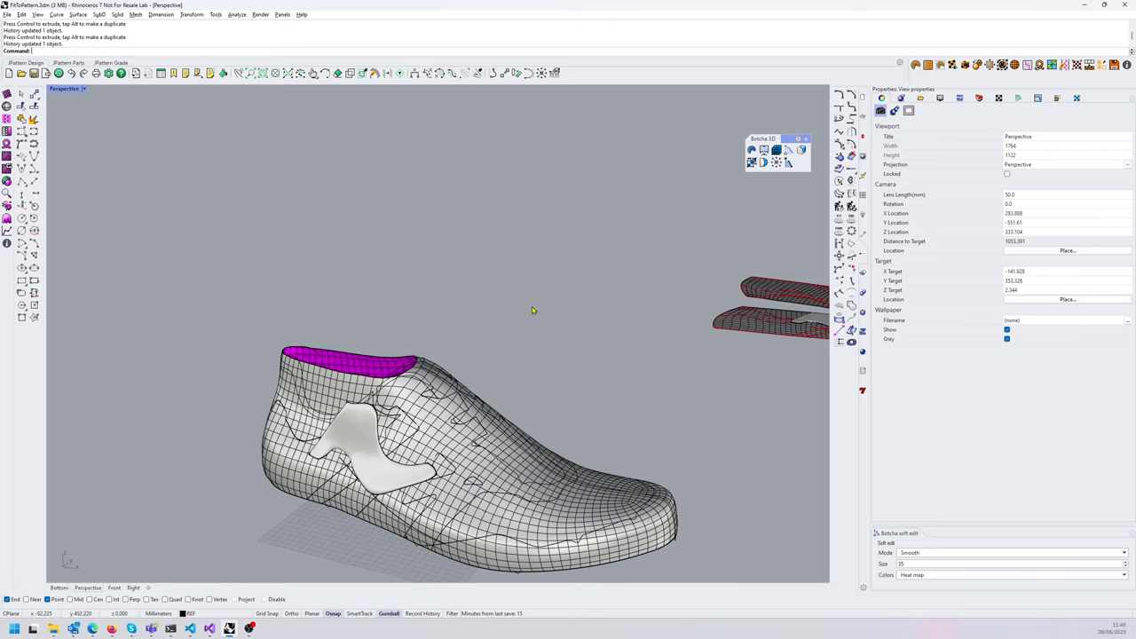
pyautogui.scroll(-4, 532, 308)
pyautogui.keyDown('shift'); pyautogui.moveTo(642, 343); pyautogui.dragTo(624, 327, button='right'); pyautogui.keyUp('shift')
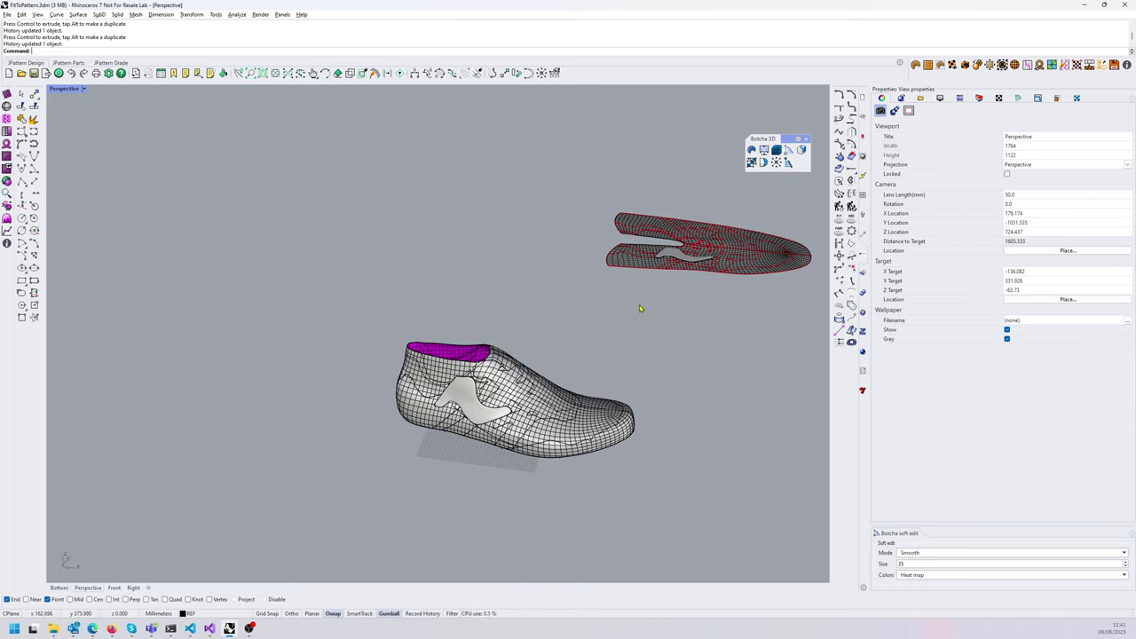
pyautogui.keyDown('shift'); pyautogui.moveTo(505, 301); pyautogui.dragTo(533, 317, button='right'); pyautogui.keyUp('shift')
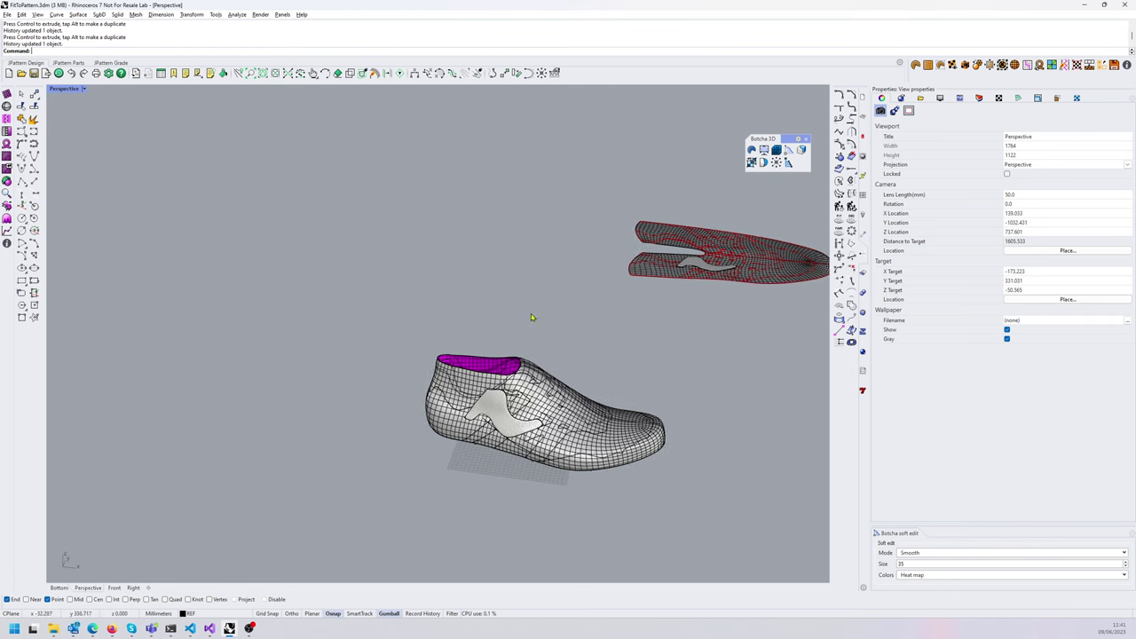
pyautogui.scroll(2, 510, 425)
pyautogui.click(482, 411)
pyautogui.press('Delete')
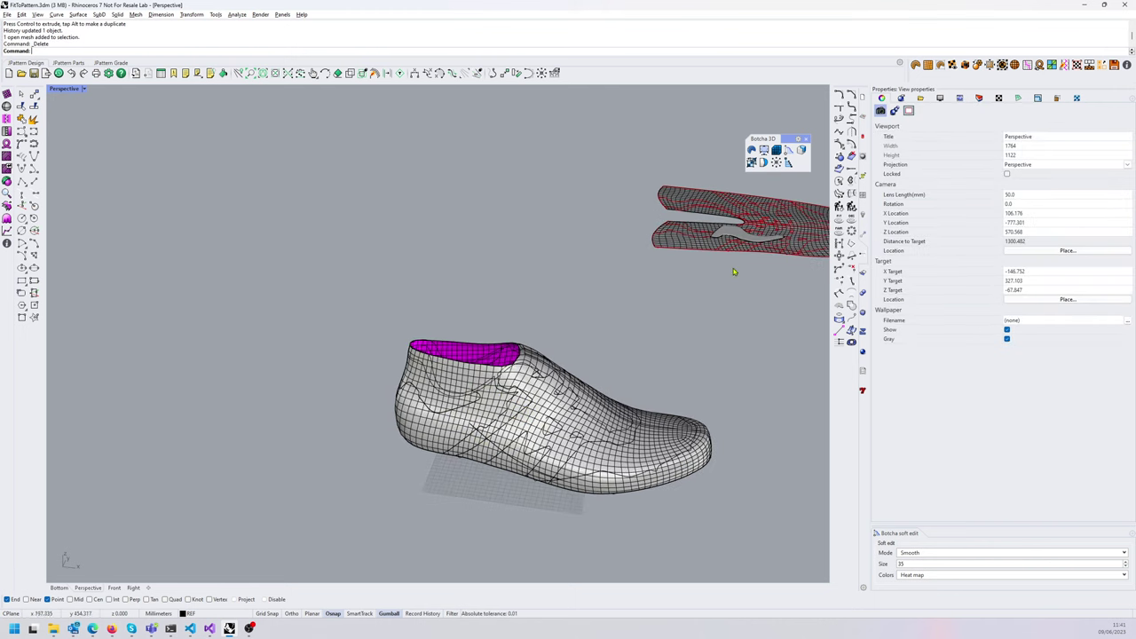
pyautogui.scroll(3, 742, 233)
pyautogui.scroll(-5, 591, 319)
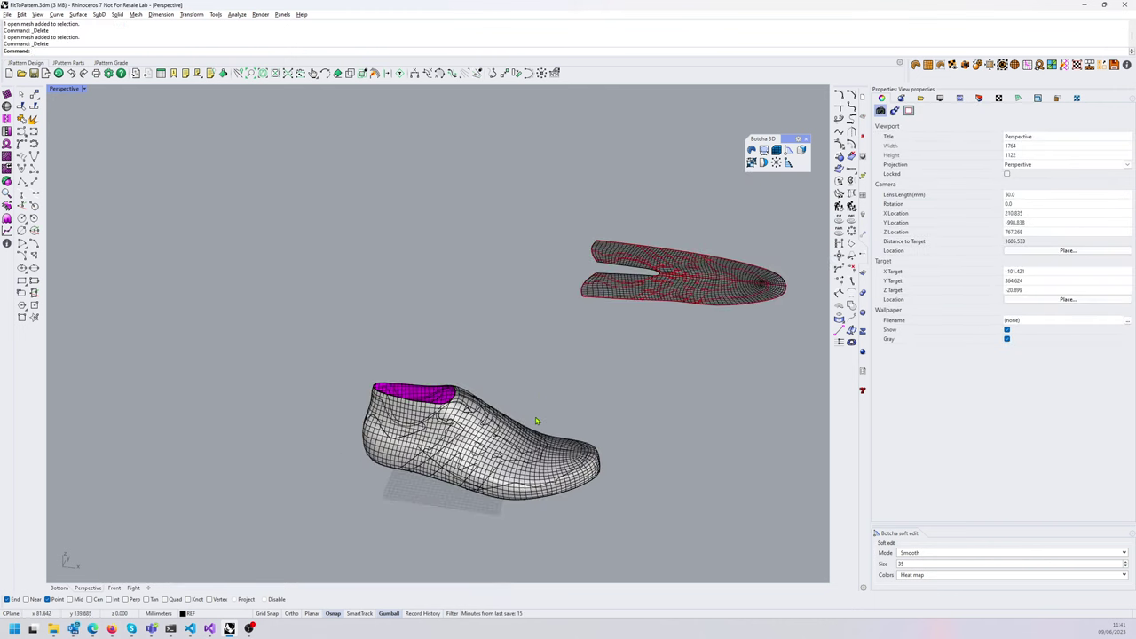
# - Select all curves in the model with SelCrv and delete them from both the last and the flattened pattern
pyautogui.scroll(2, 538, 423)
pyautogui.moveTo(352, 308); pyautogui.dragTo(657, 476)
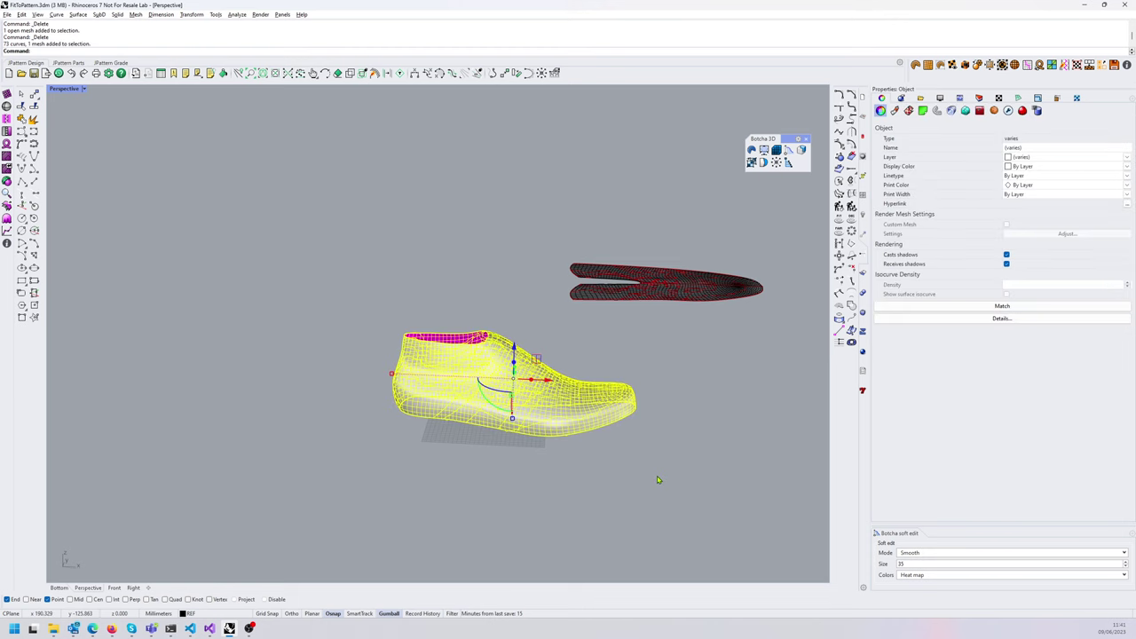
pyautogui.click(556, 486)
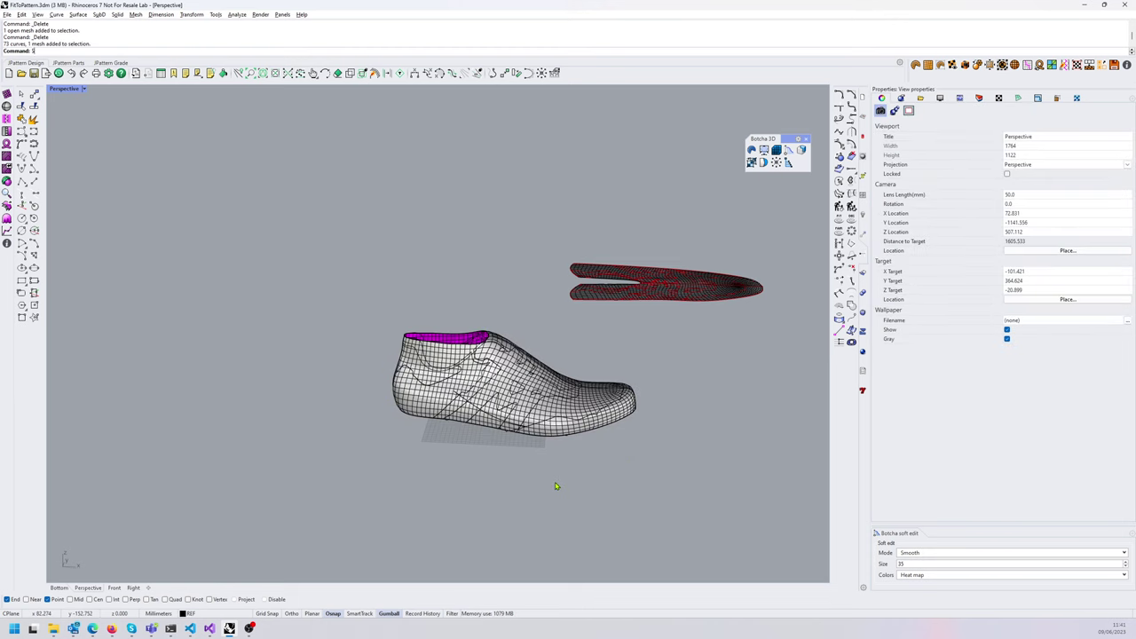
pyautogui.write('Crv')
pyautogui.press('Return')
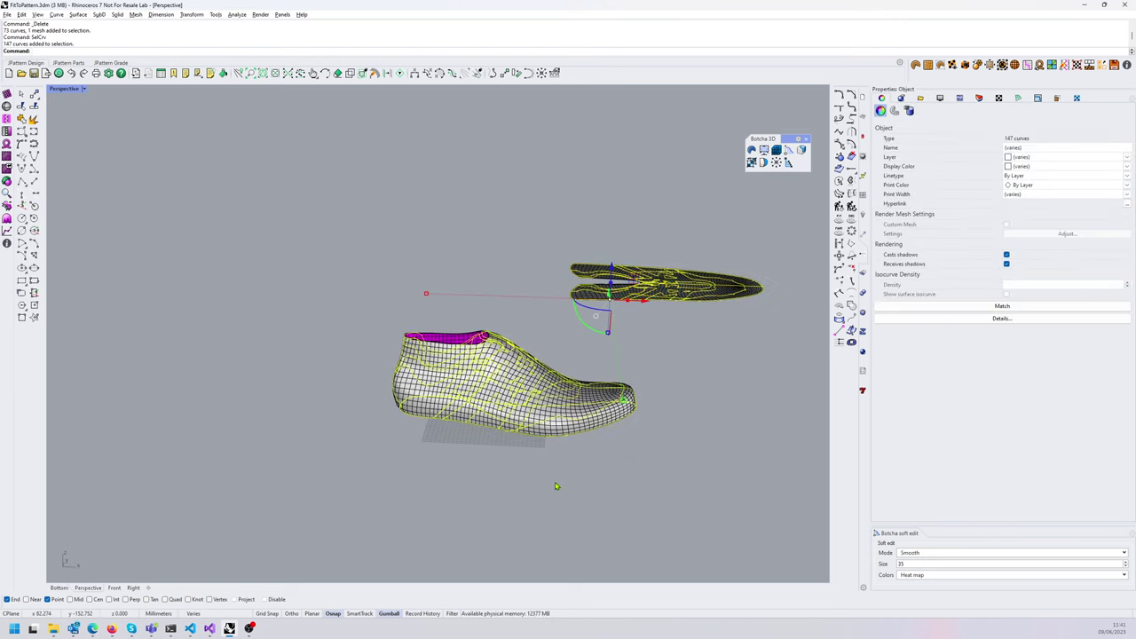
pyautogui.press('Delete')
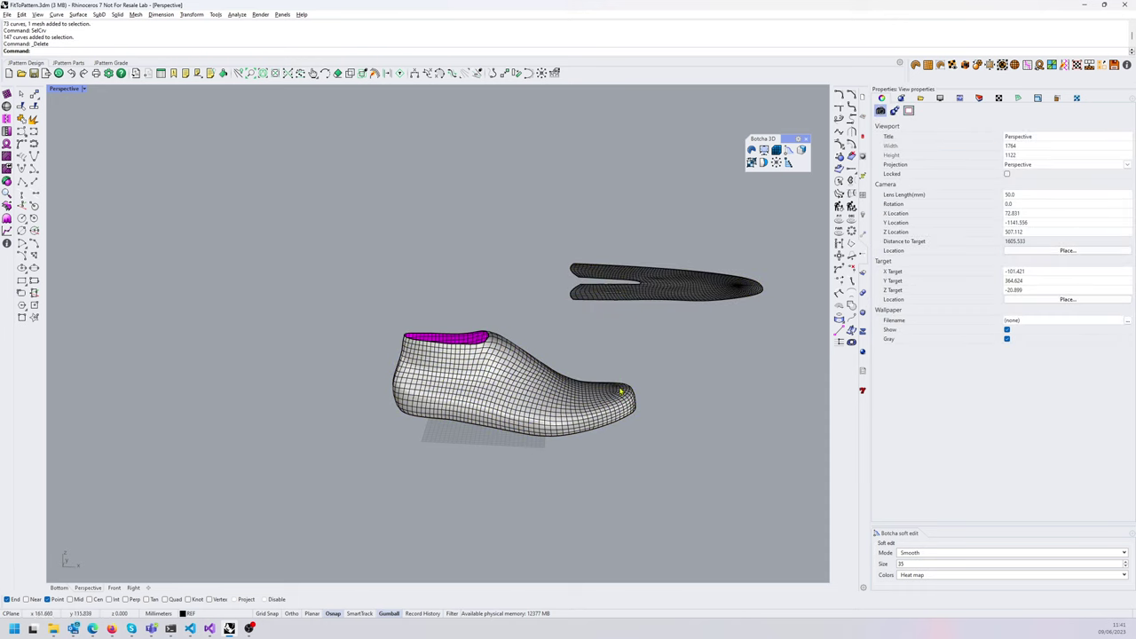
# - Insert project.png from the Tutorial folder as a picture with the 1to1 option, placing it beside the shoe last
pyautogui.keyDown('shift'); pyautogui.moveTo(621, 392); pyautogui.dragTo(566, 361, button='right'); pyautogui.keyUp('shift')
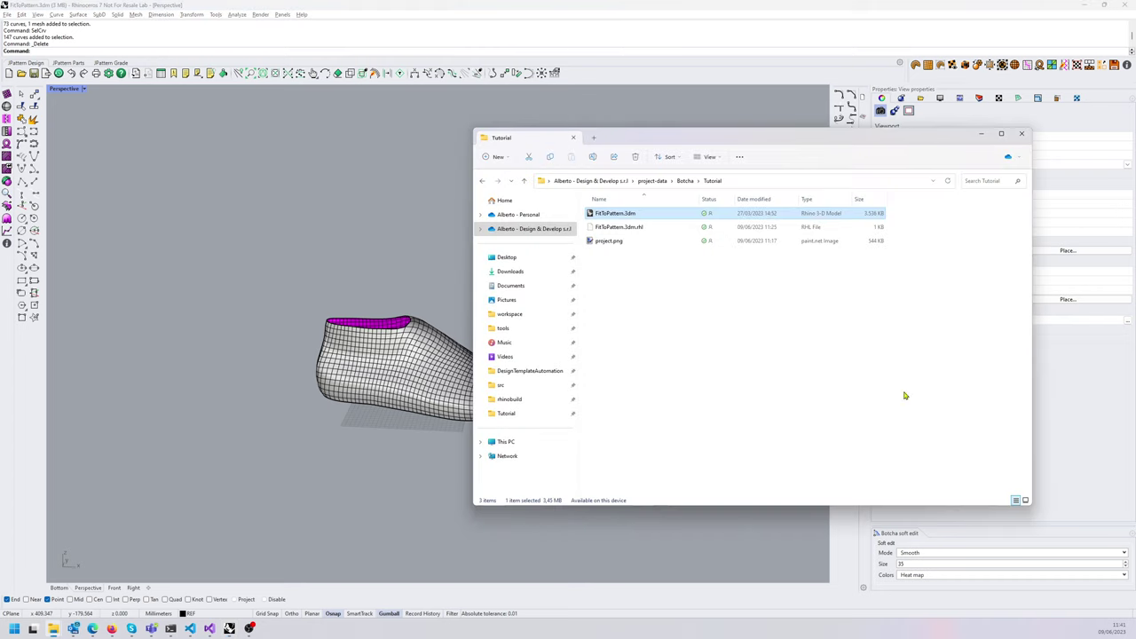
pyautogui.click(609, 241)
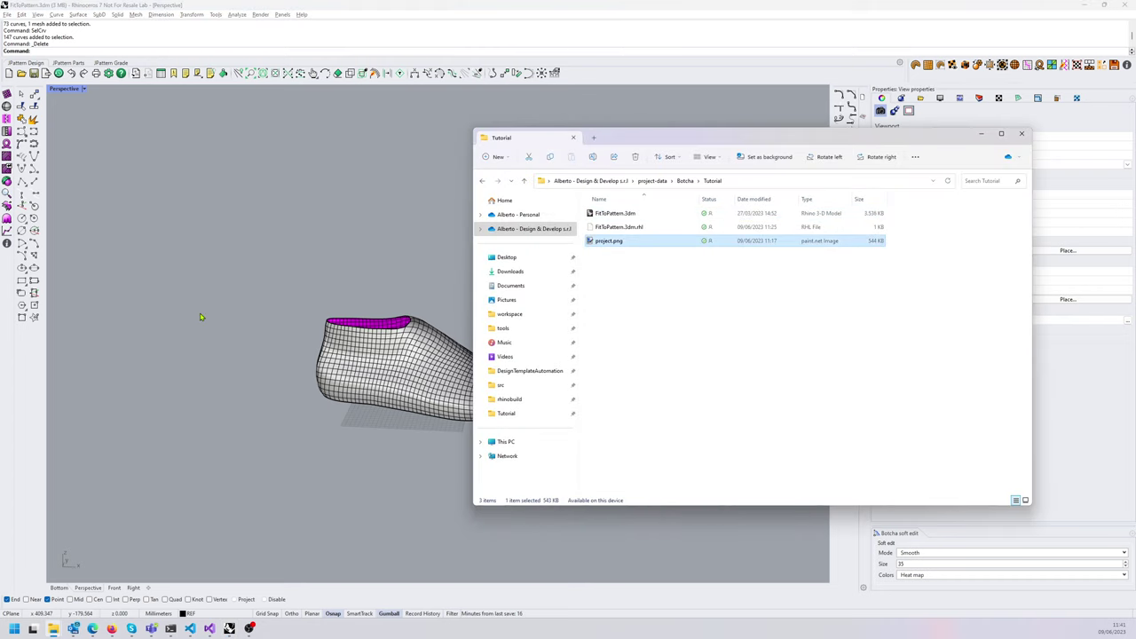
pyautogui.moveTo(200, 313); pyautogui.dragTo(200, 313)
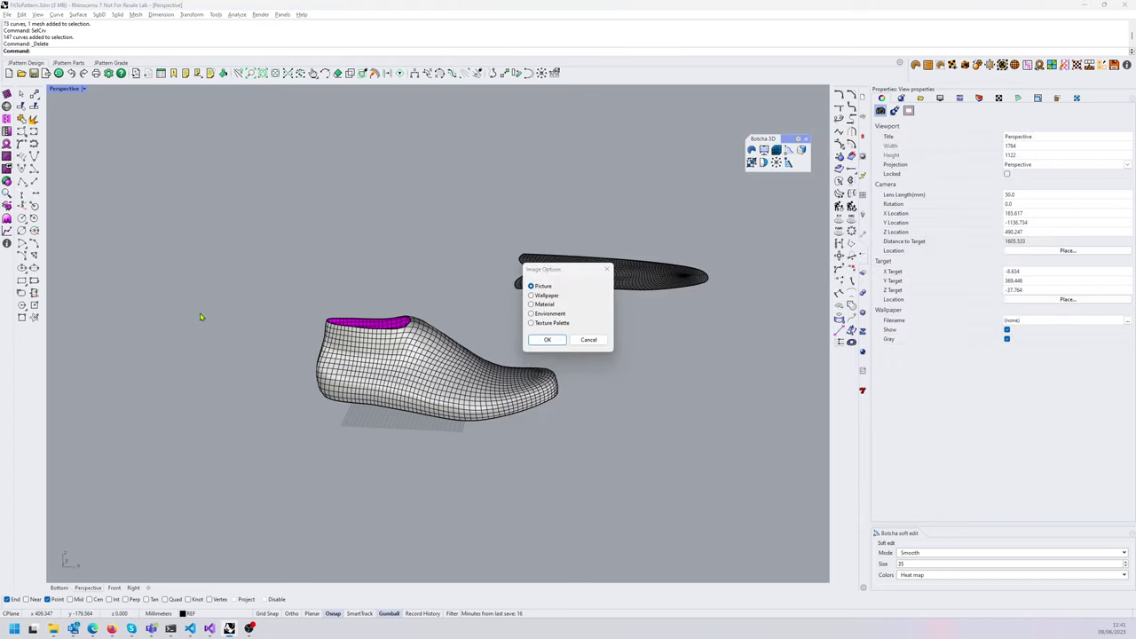
pyautogui.click(547, 341)
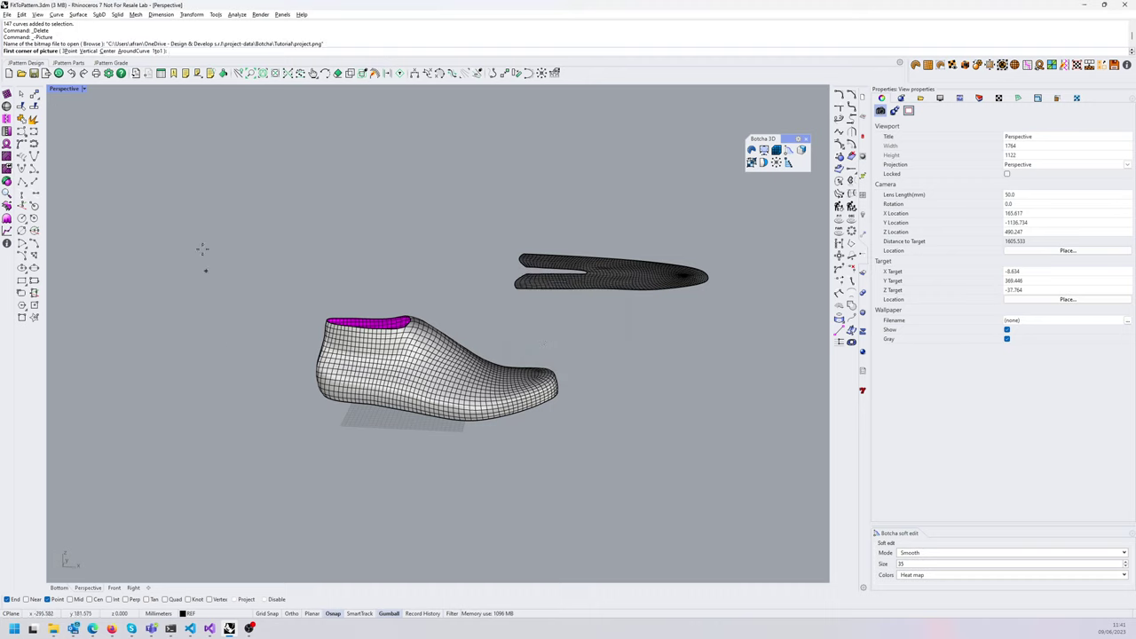
pyautogui.click(161, 51)
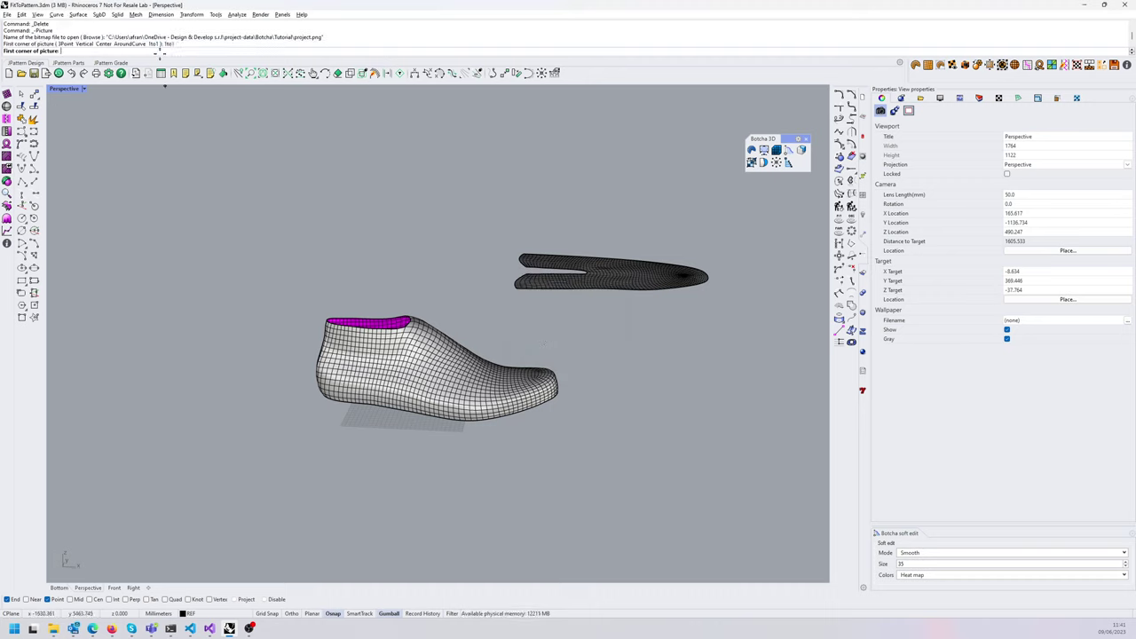
pyautogui.click(263, 499)
# - Rotate the inserted shoe picture upright so that it stands alongside the shoe last
pyautogui.scroll(-4, 345, 431)
pyautogui.moveTo(346, 432)
pyautogui.keyDown('shift'); pyautogui.mouseDown(button='right')
pyautogui.moveTo(457, 387)
pyautogui.moveTo(355, 441)
pyautogui.mouseUp(button='right'); pyautogui.keyUp('shift')
pyautogui.scroll(-4, 355, 431)
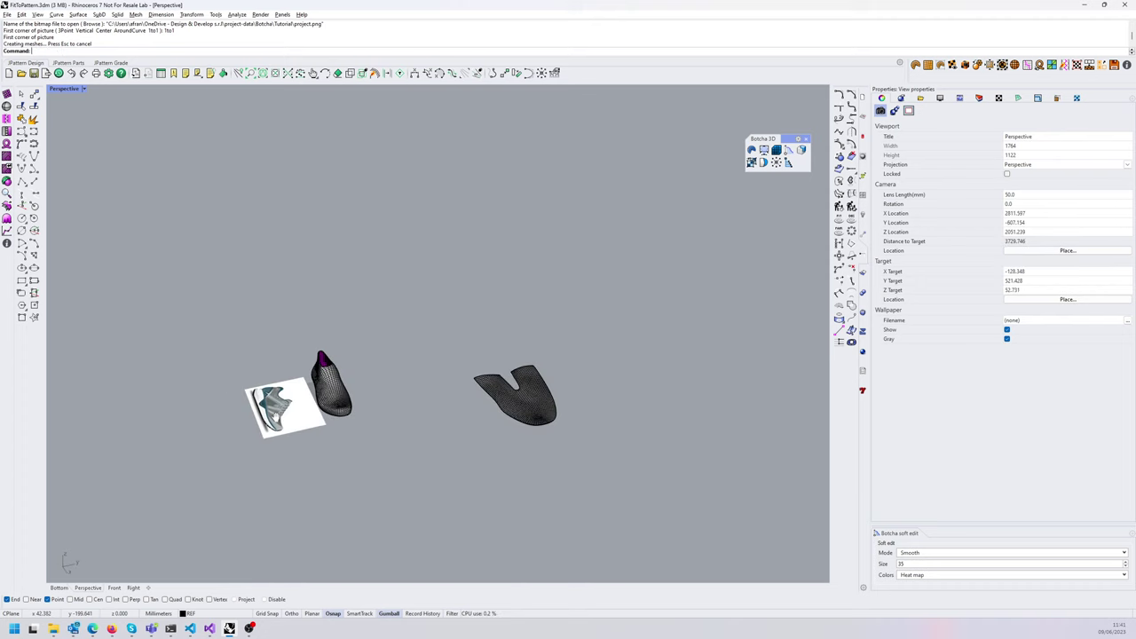
pyautogui.keyDown('shift'); pyautogui.moveTo(275, 416); pyautogui.dragTo(293, 415, button='right'); pyautogui.keyUp('shift')
pyautogui.scroll(3, 292, 415)
pyautogui.click(319, 421)
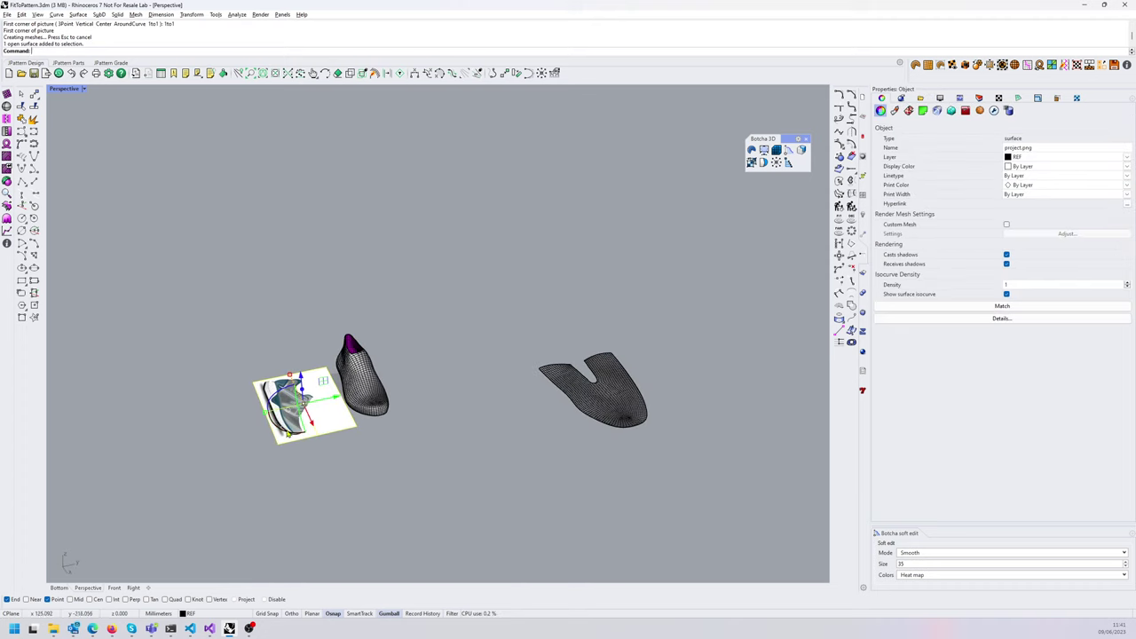
pyautogui.moveTo(287, 431); pyautogui.dragTo(326, 438)
pyautogui.scroll(5, 295, 410)
pyautogui.moveTo(333, 410); pyautogui.dragTo(291, 382, button='right')
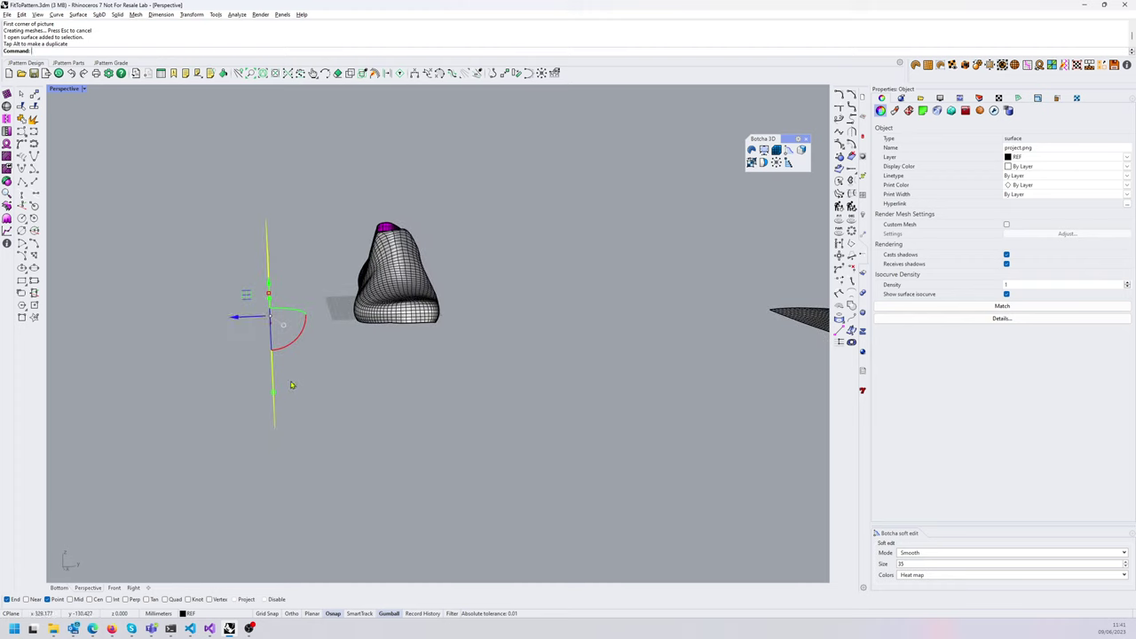
pyautogui.moveTo(219, 330); pyautogui.dragTo(233, 464, button='right')
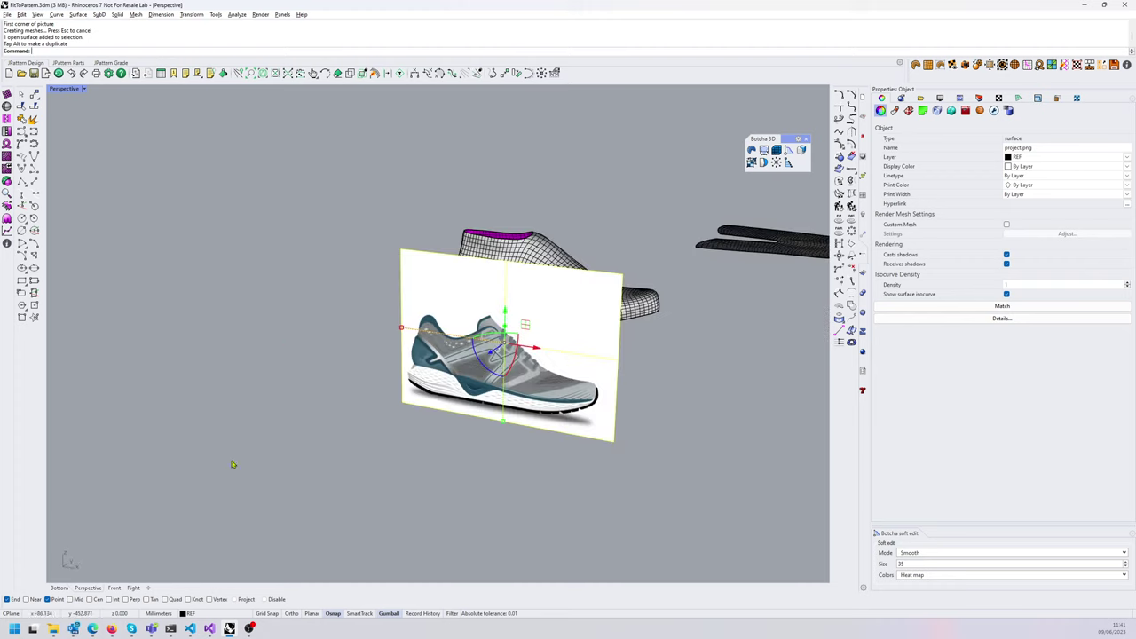
# - In the front view, raise the object transparency of the shoe picture's material to about 60% so the last shows through
pyautogui.click(115, 587)
pyautogui.scroll(-10, 506, 394)
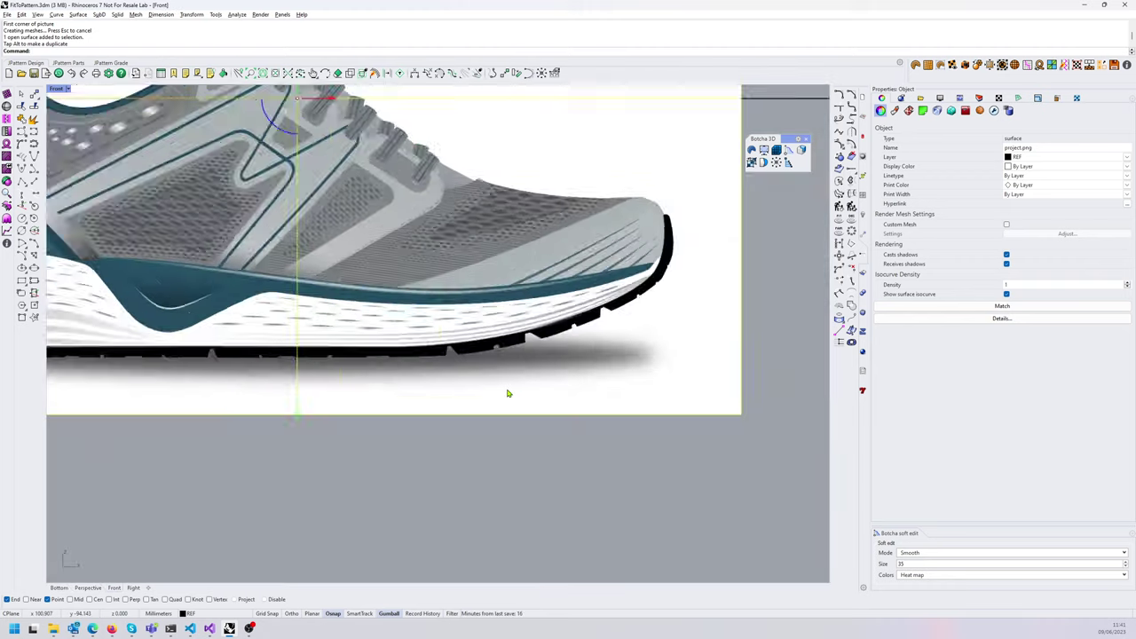
pyautogui.scroll(2, 504, 393)
pyautogui.moveTo(502, 391); pyautogui.dragTo(569, 432, button='right')
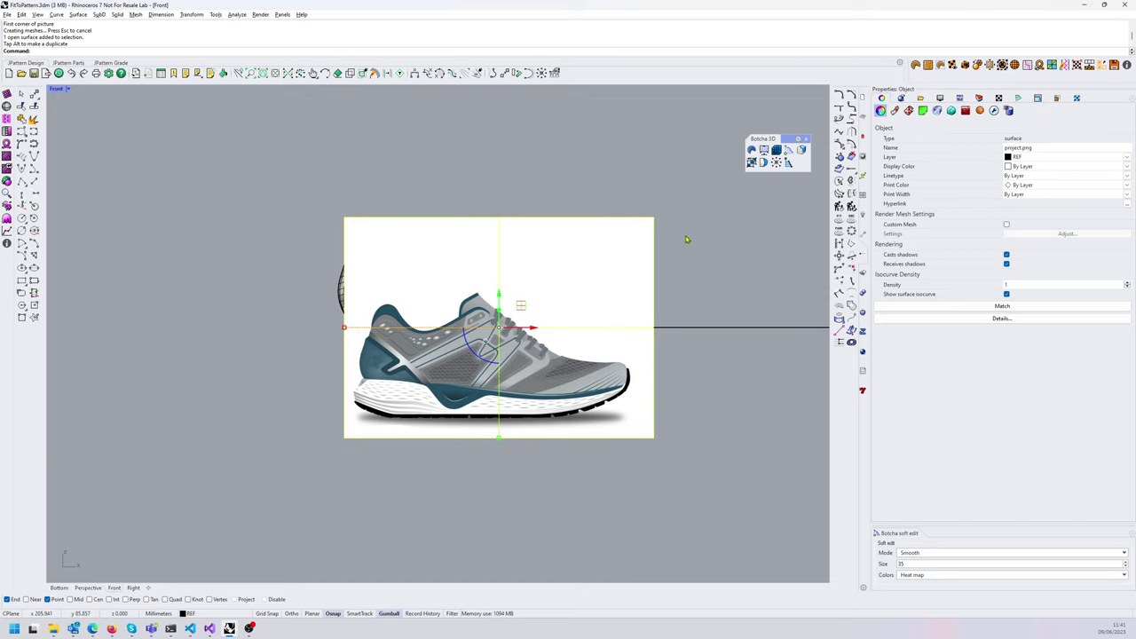
pyautogui.click(707, 256)
pyautogui.click(605, 249)
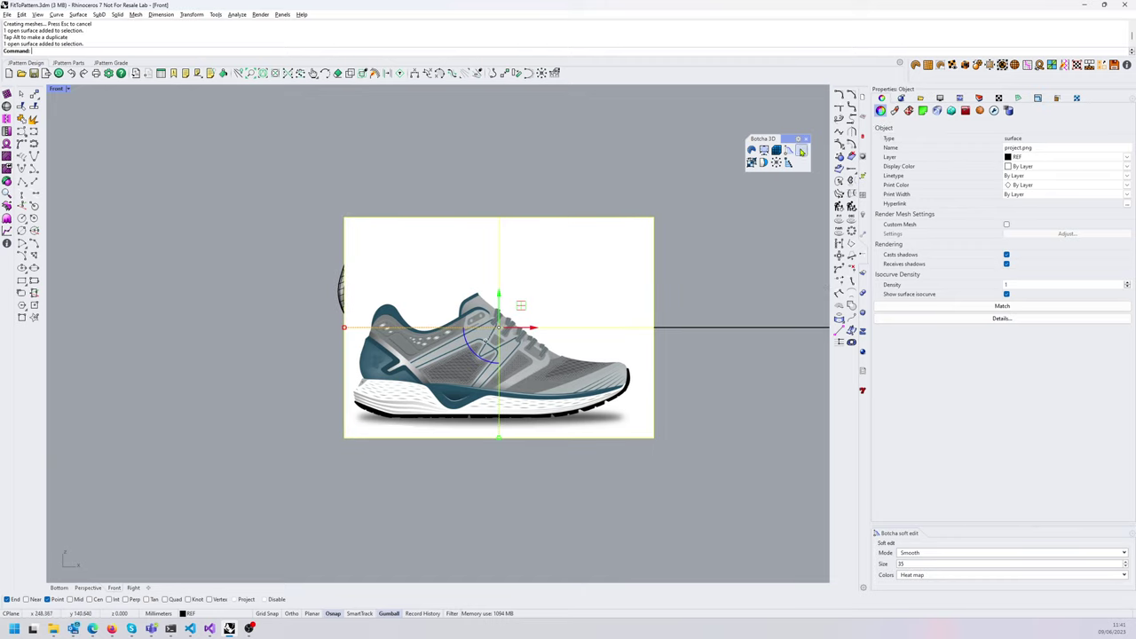
pyautogui.click(895, 111)
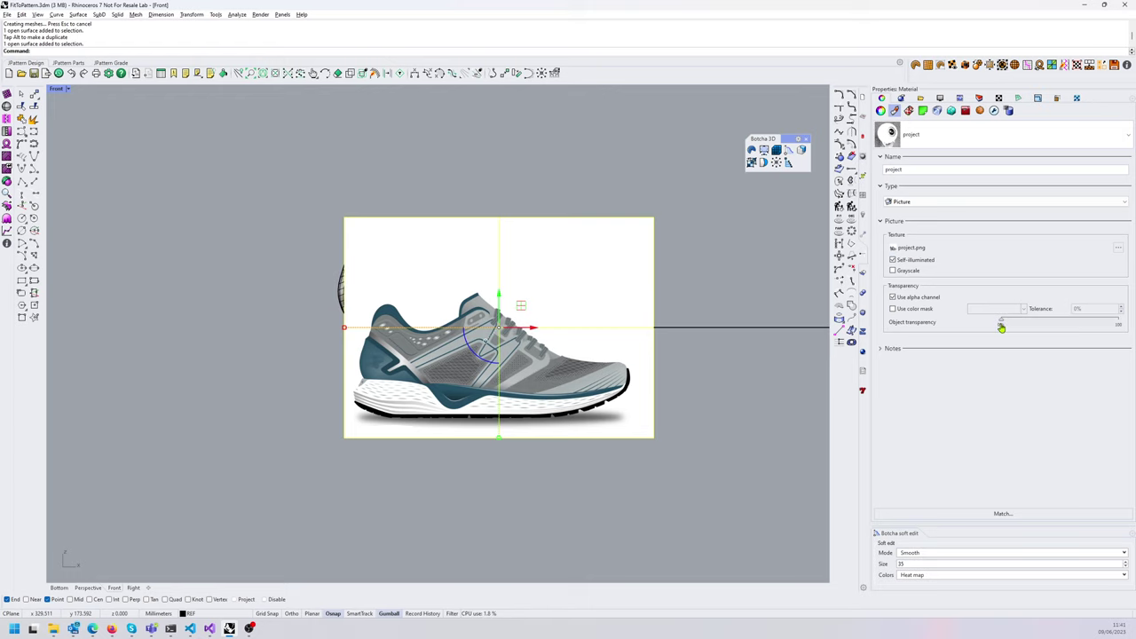
pyautogui.moveTo(1005, 324); pyautogui.dragTo(1077, 324)
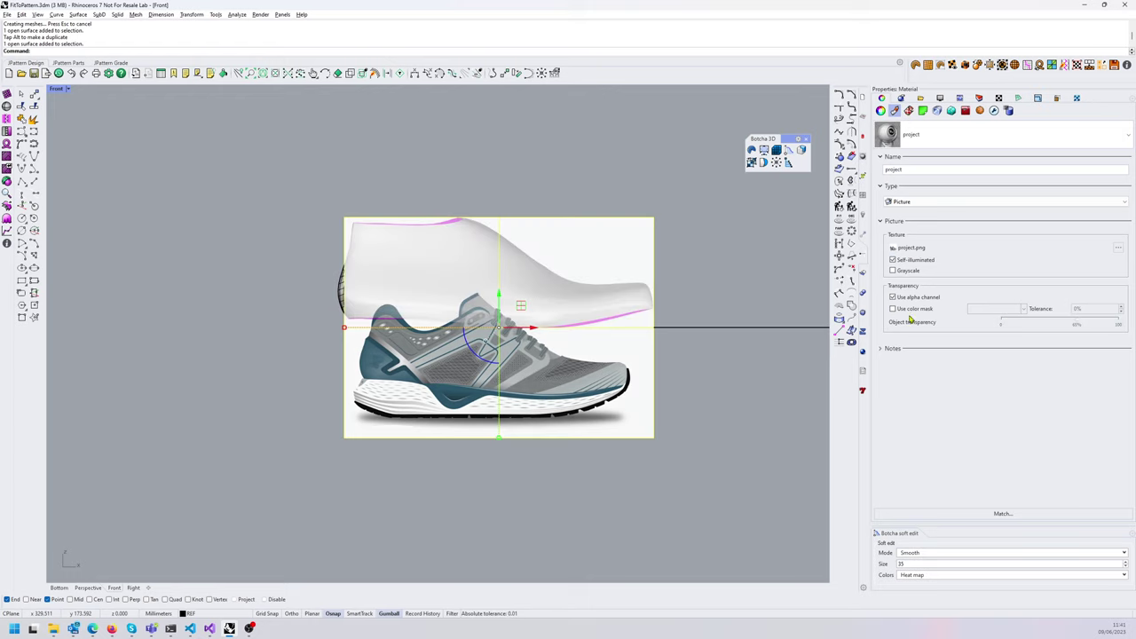
# - Move the shoe picture over the last and scale it up proportionally until the shoe outline matches the last's length
pyautogui.moveTo(574, 264); pyautogui.dragTo(642, 326, button='right')
pyautogui.moveTo(587, 367); pyautogui.dragTo(563, 284)
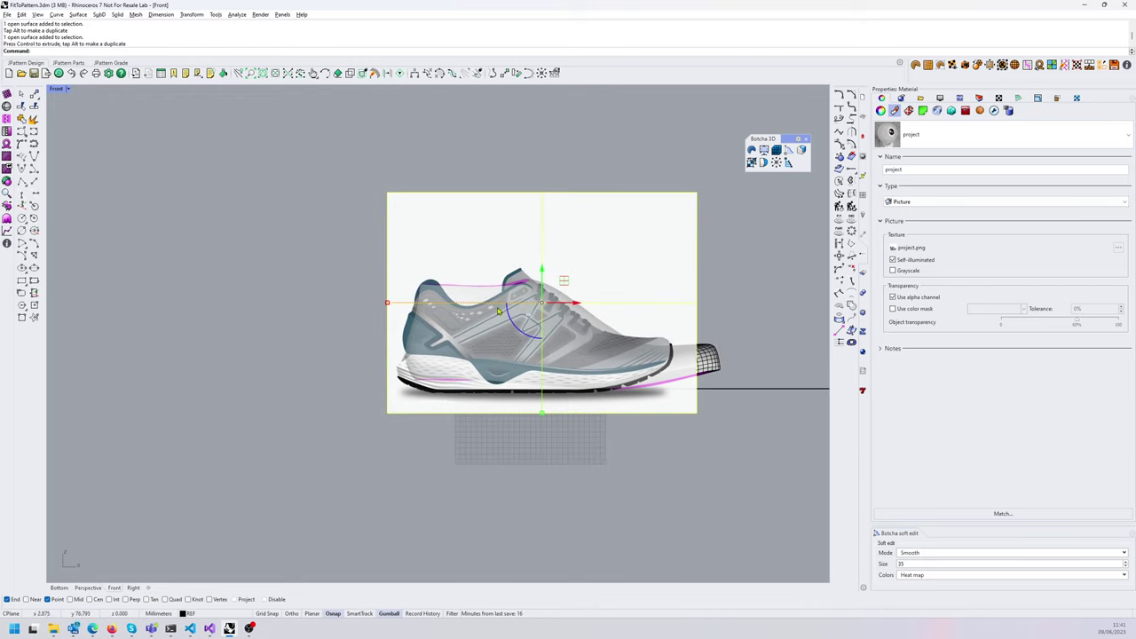
pyautogui.moveTo(388, 304); pyautogui.dragTo(349, 303)
pyautogui.moveTo(564, 281); pyautogui.dragTo(587, 280)
pyautogui.moveTo(372, 301); pyautogui.dragTo(387, 302)
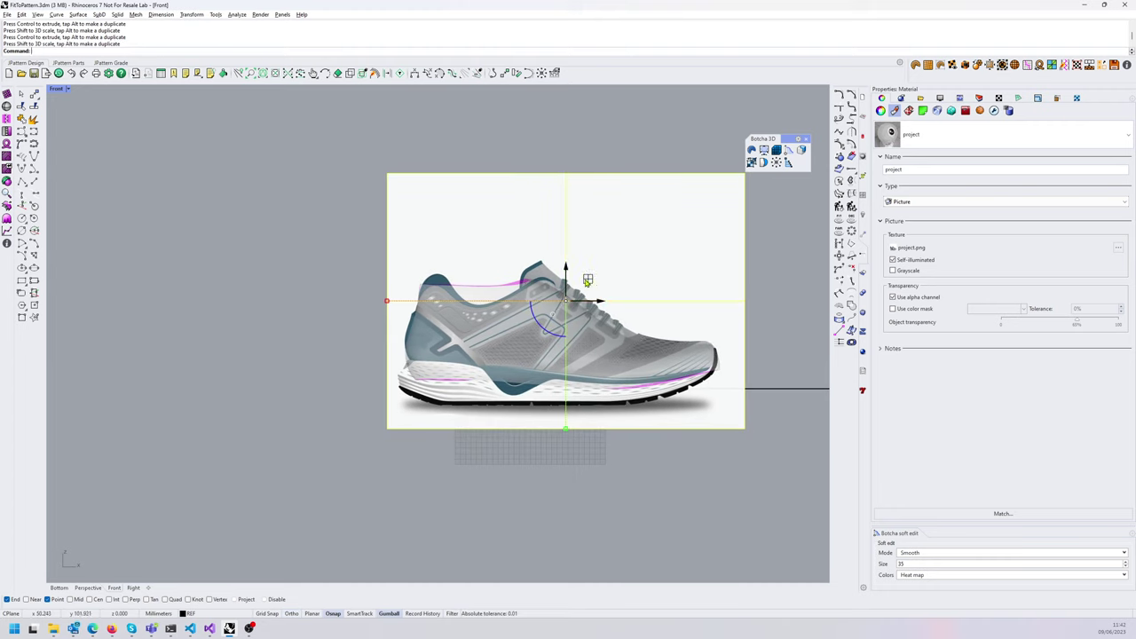
pyautogui.moveTo(588, 279); pyautogui.dragTo(584, 281)
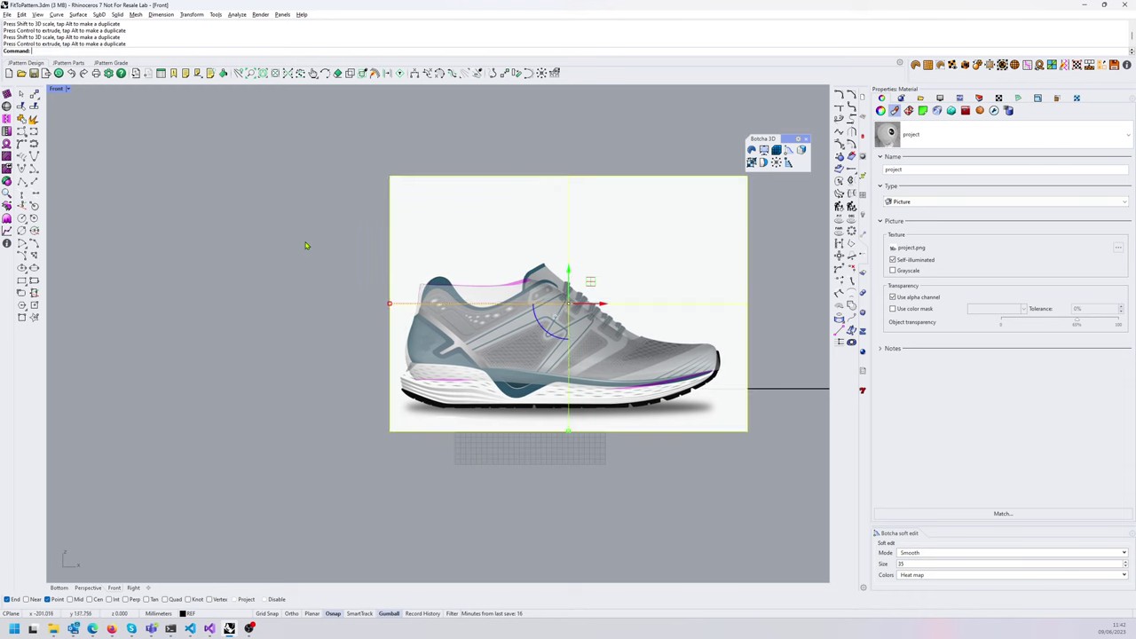
# - Nudge the shoe picture slightly in the front view to fine-tune its alignment with the last
pyautogui.click(280, 244)
pyautogui.scroll(4, 436, 290)
pyautogui.click(497, 324)
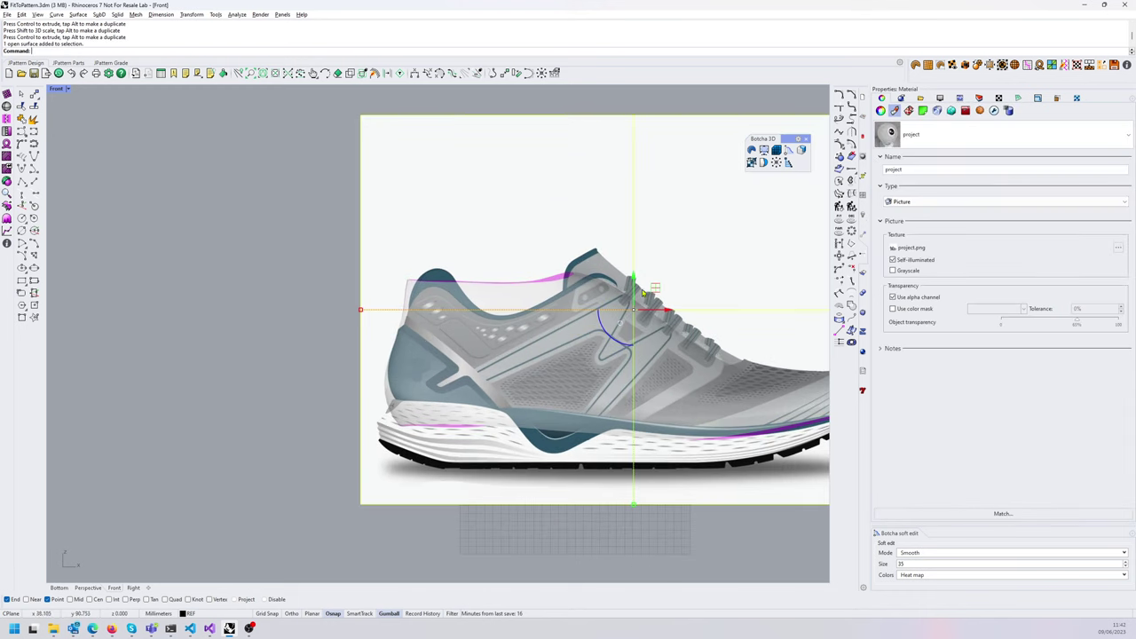
pyautogui.moveTo(650, 289); pyautogui.dragTo(642, 290)
pyautogui.click(274, 265)
pyautogui.scroll(-4, 315, 249)
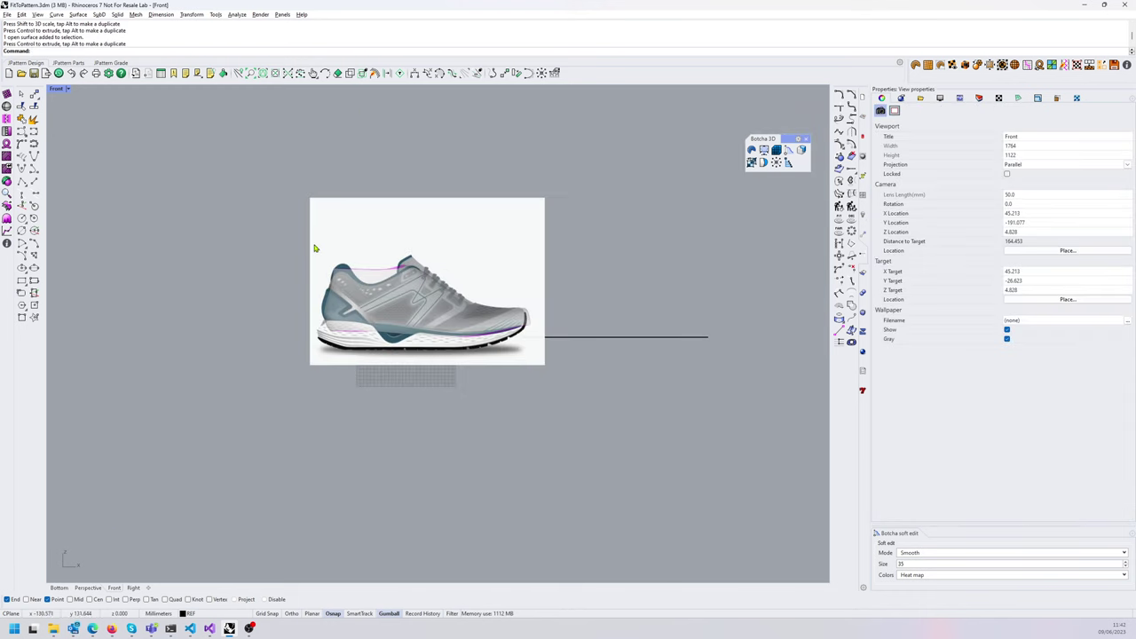
# - Examine in the perspective view how the shoe picture stands relative to the side of the last
pyautogui.click(95, 588)
pyautogui.moveTo(621, 373); pyautogui.dragTo(533, 369, button='right')
pyautogui.click(381, 307)
pyautogui.moveTo(381, 306); pyautogui.dragTo(527, 186, button='right')
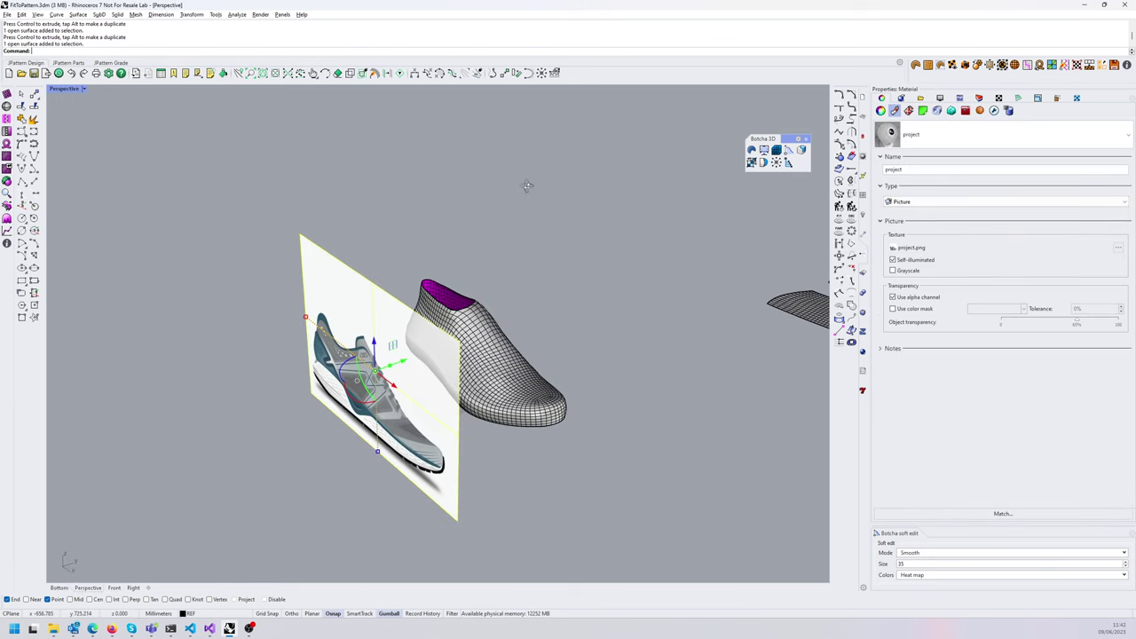
pyautogui.click(683, 187)
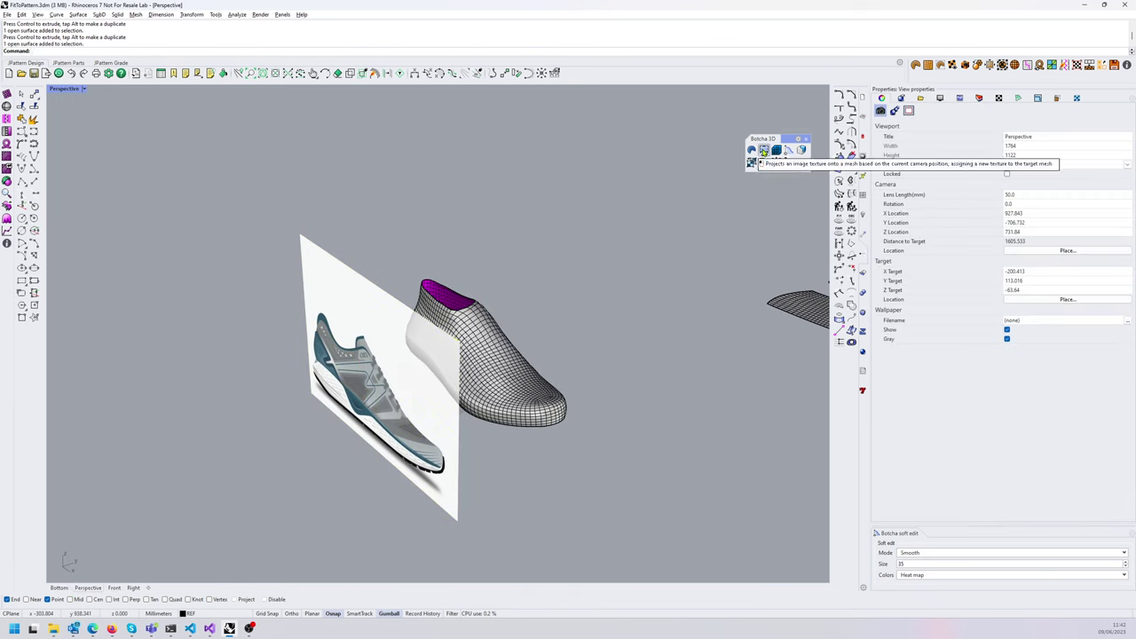
# - Select the last mesh to inspect its UV layout in the Botcha UV editor
pyautogui.click(764, 151)
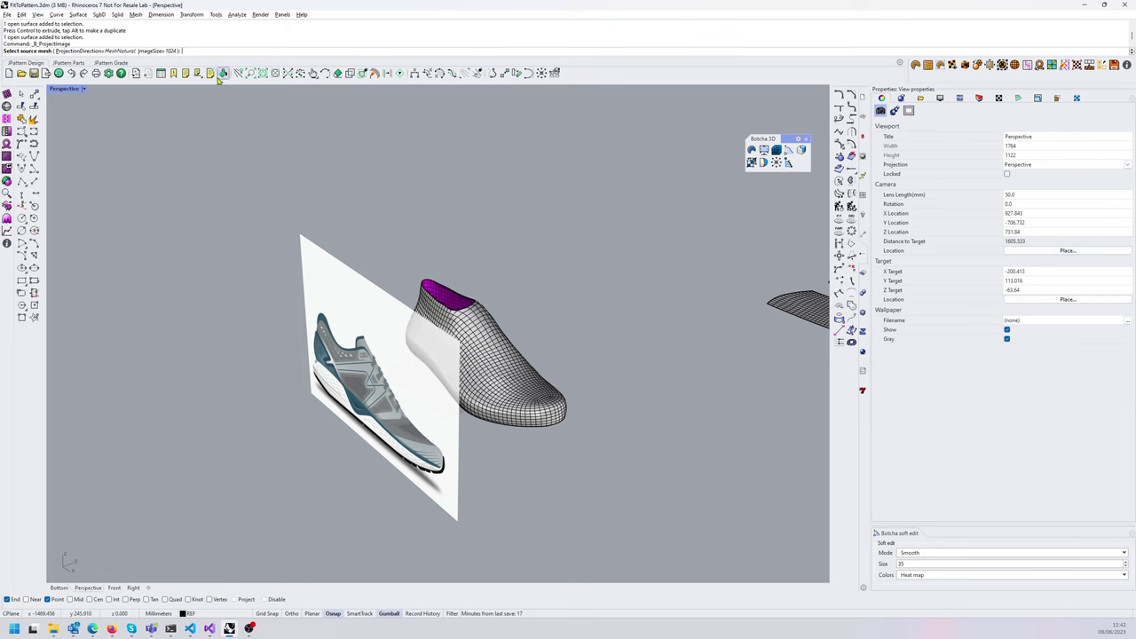
pyautogui.click(479, 311)
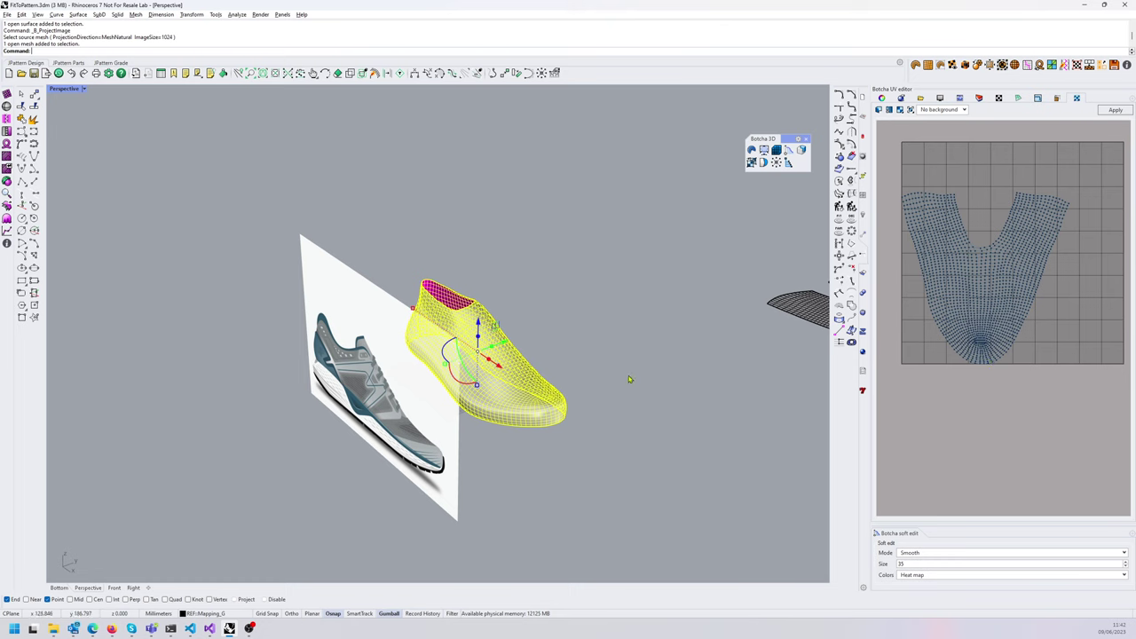
pyautogui.click(545, 342)
pyautogui.click(482, 360)
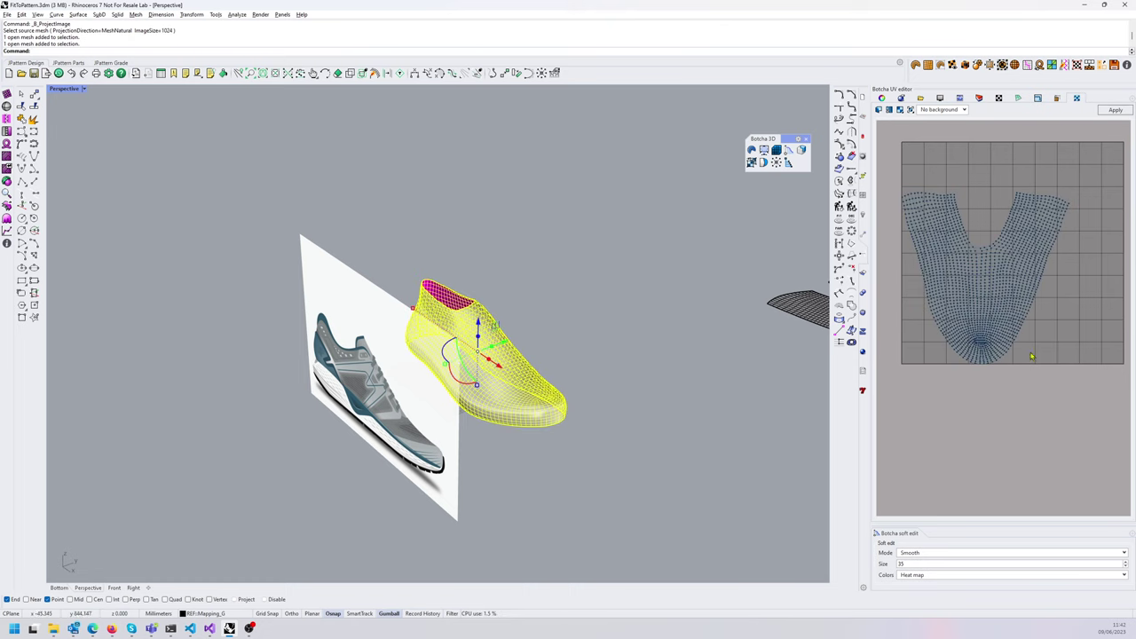
pyautogui.click(476, 249)
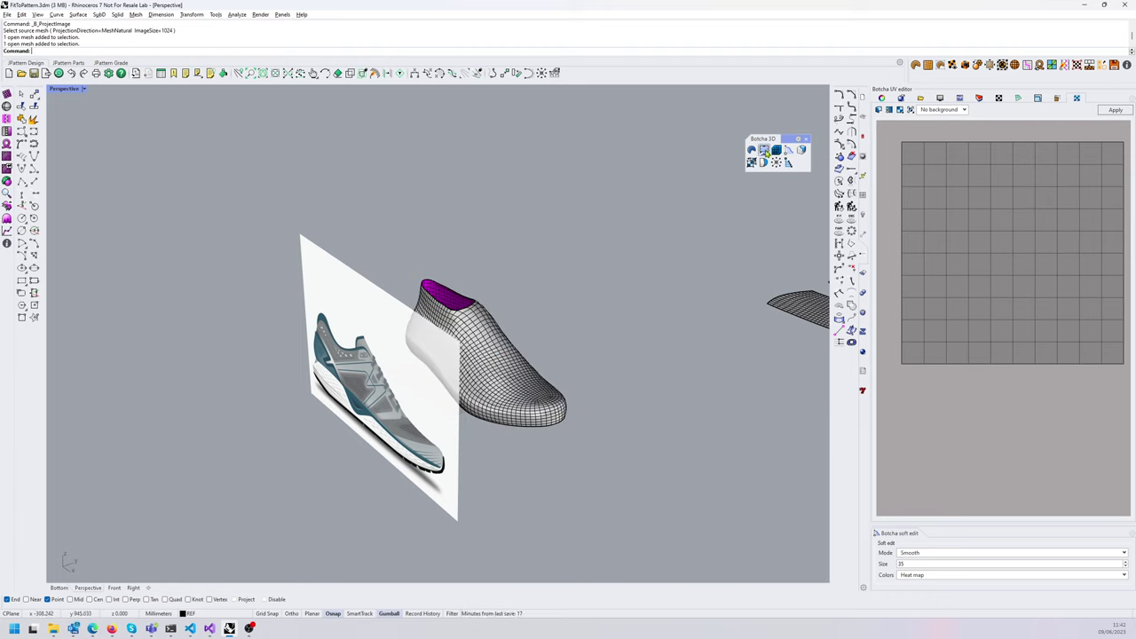
# - Project the shoe picture onto the last mesh with Botcha ProjectImage, using the MeshNatural direction and an image size of 1024
pyautogui.click(754, 150)
pyautogui.click(346, 297)
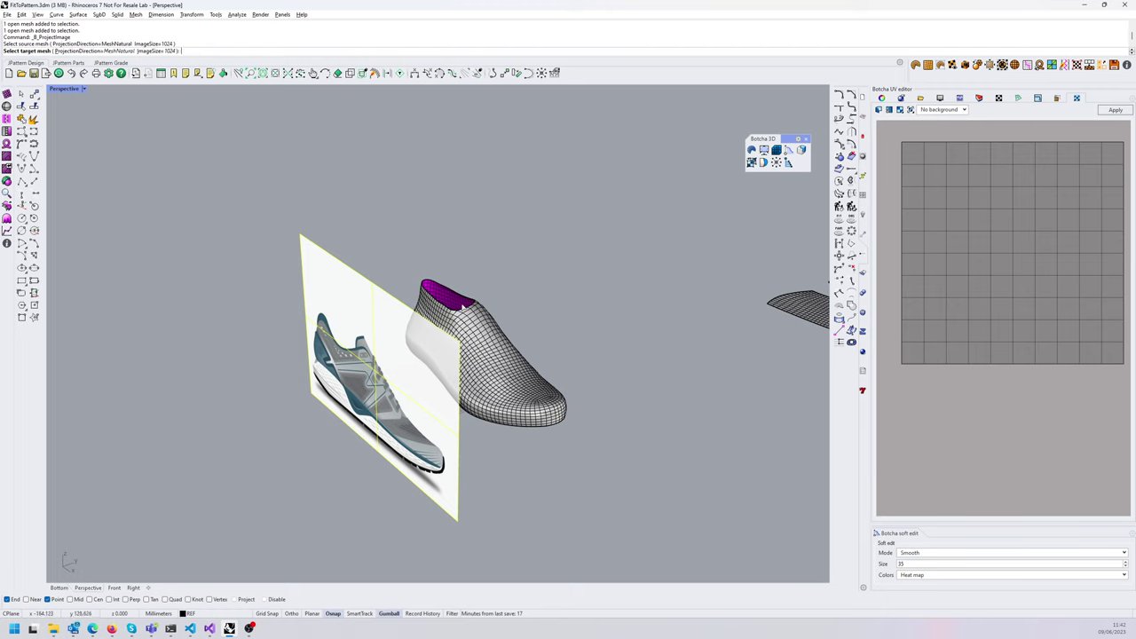
pyautogui.click(485, 321)
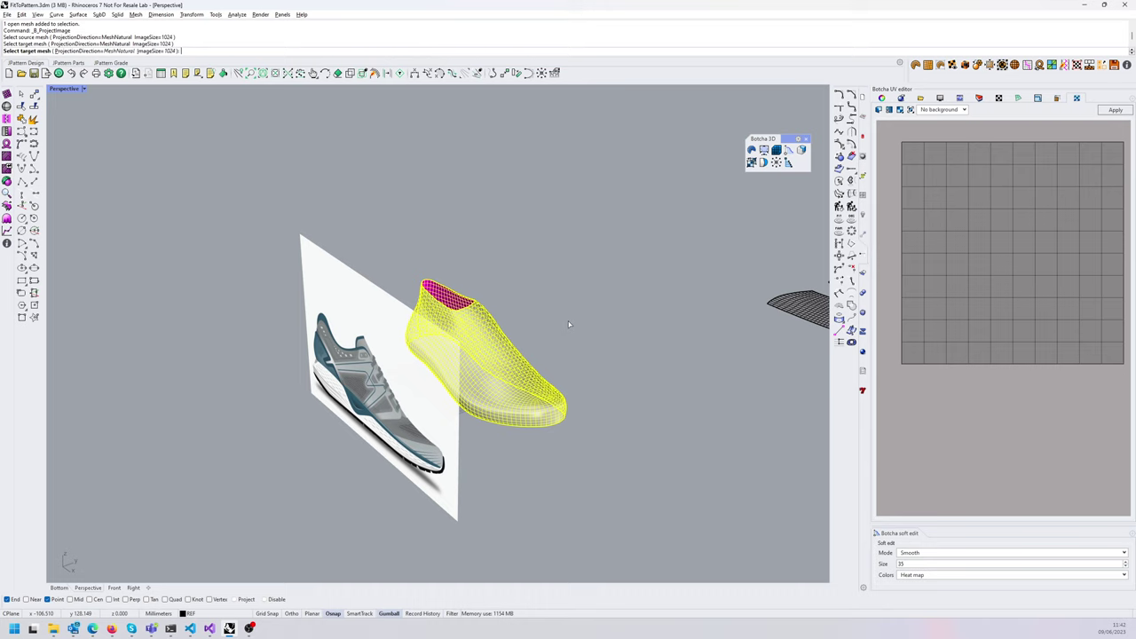
pyautogui.press('Return')
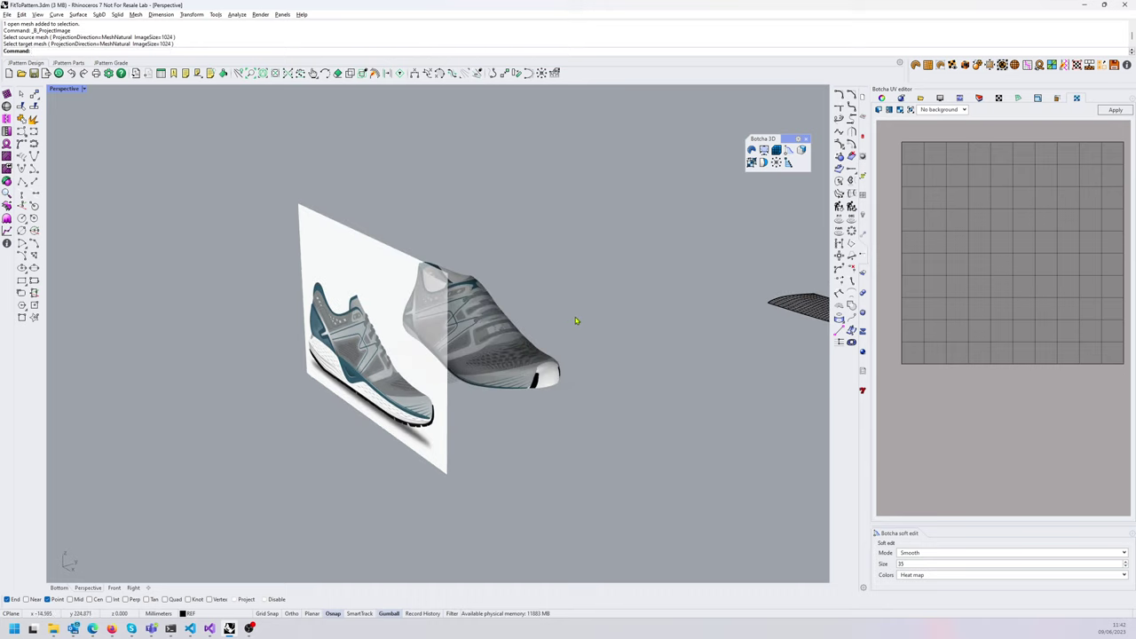
# - Inspect the projected texture around the last and hide the shoe picture in the front view
pyautogui.moveTo(575, 320); pyautogui.dragTo(382, 377, button='right')
pyautogui.moveTo(591, 506); pyautogui.dragTo(578, 358, button='right')
pyautogui.scroll(-7, 578, 357)
pyautogui.keyDown('shift'); pyautogui.moveTo(695, 341); pyautogui.dragTo(659, 380, button='right'); pyautogui.keyUp('shift')
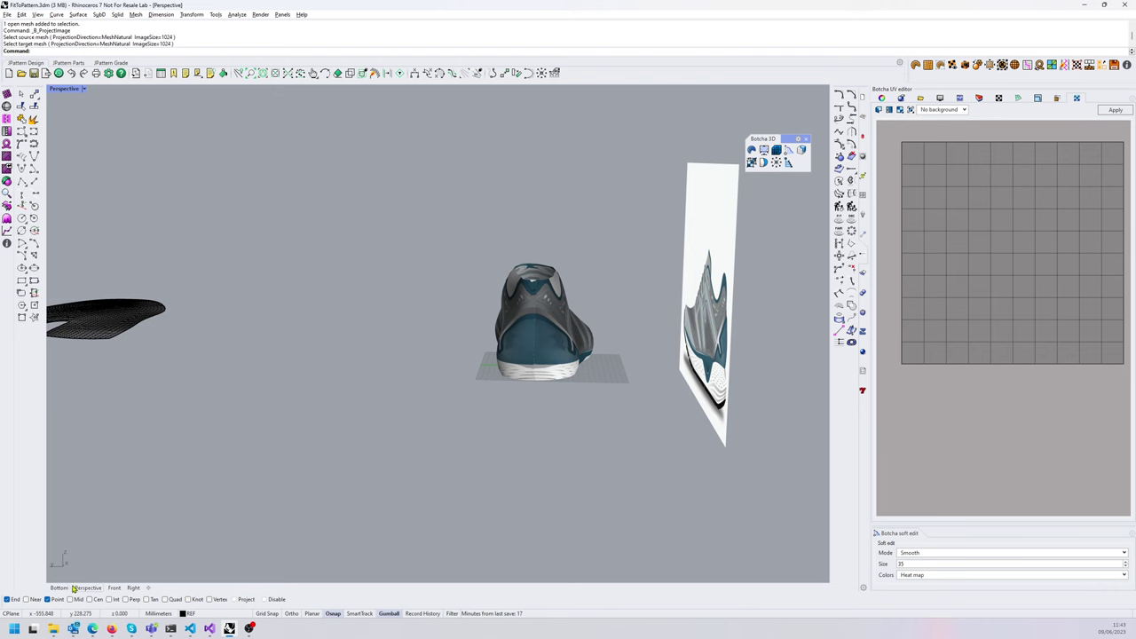
pyautogui.click(114, 588)
pyautogui.scroll(10, 322, 354)
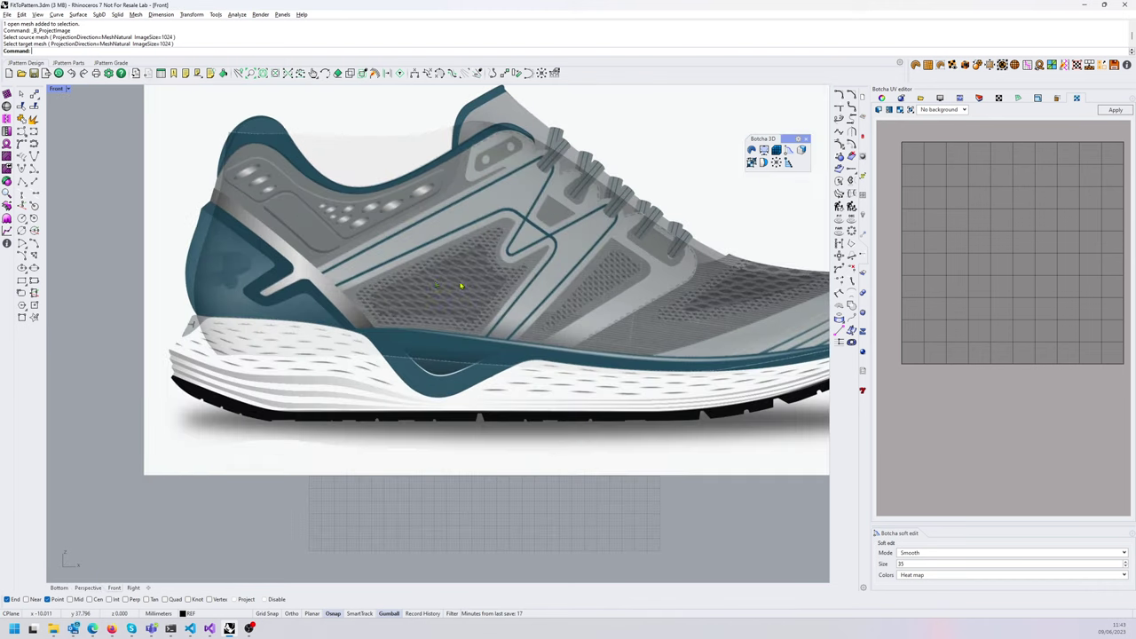
pyautogui.click(224, 178)
pyautogui.middleClick(224, 177)
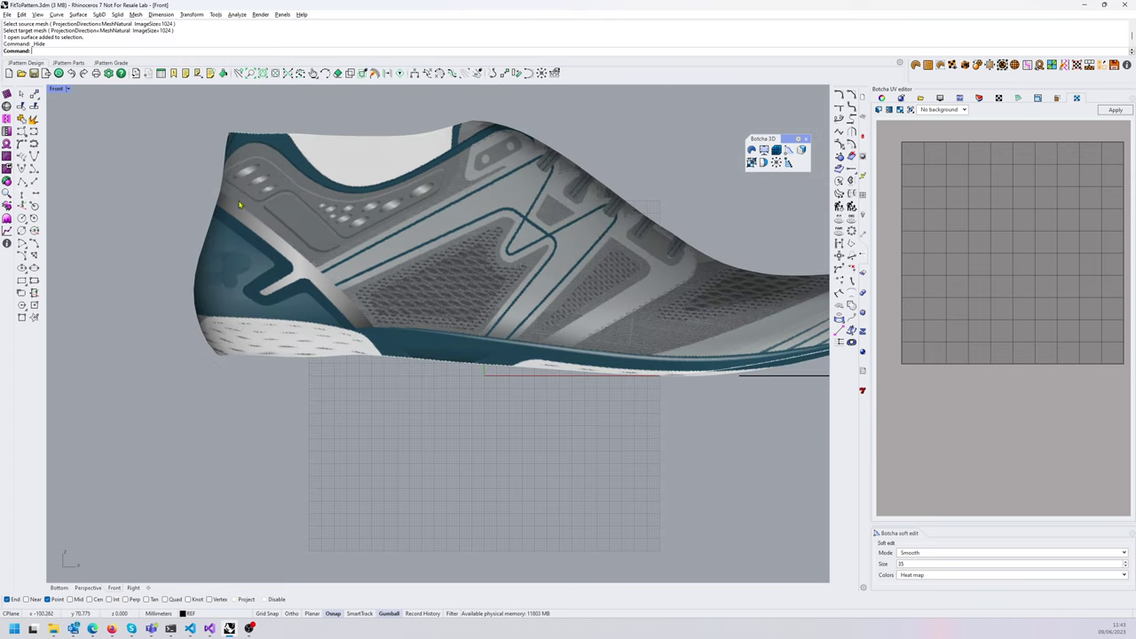
pyautogui.click(241, 175)
pyautogui.moveTo(431, 218); pyautogui.dragTo(457, 261, button='right')
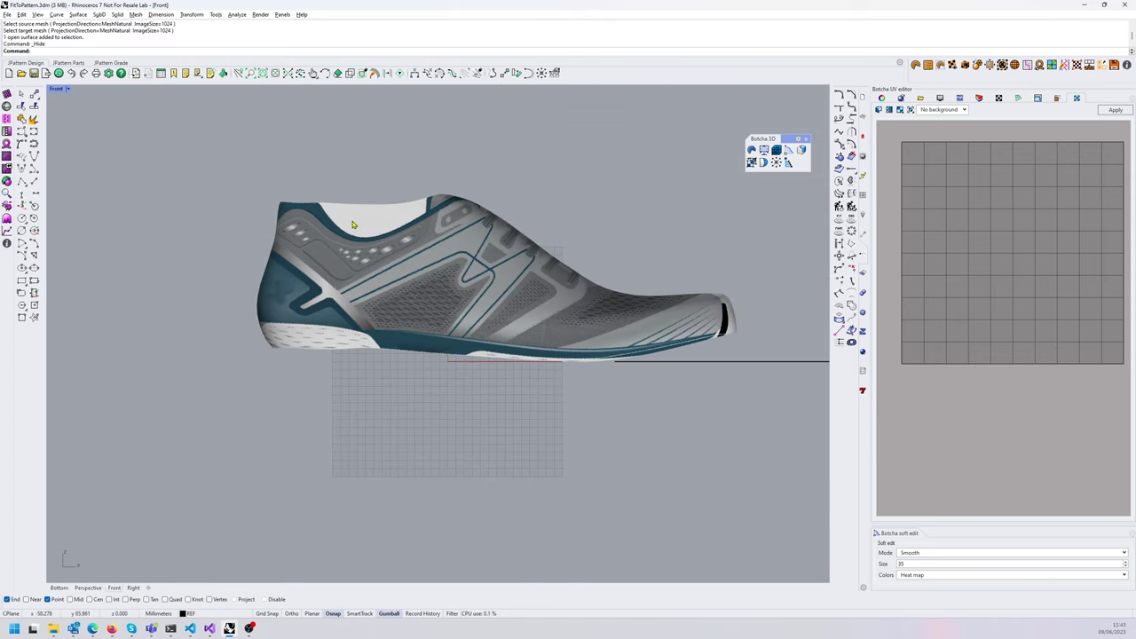
# - Select the textured last in the perspective view and check which material it uses
pyautogui.click(88, 588)
pyautogui.moveTo(355, 426); pyautogui.dragTo(350, 269, button='right')
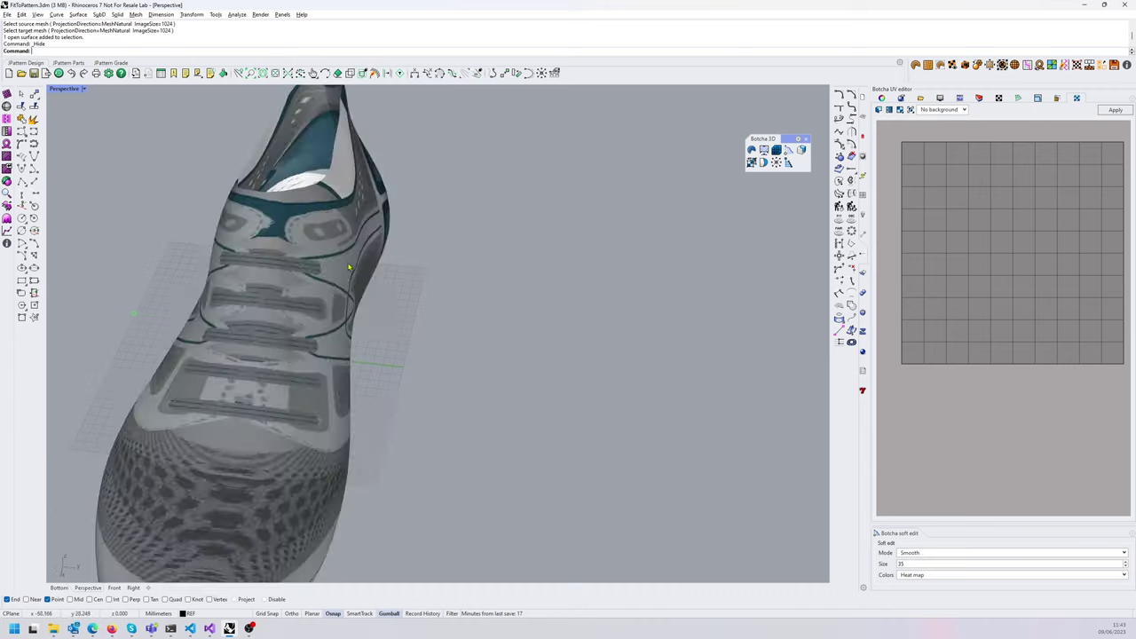
pyautogui.click(350, 269)
pyautogui.scroll(-3, 373, 270)
pyautogui.keyDown('shift'); pyautogui.moveTo(657, 377); pyautogui.dragTo(536, 302, button='right'); pyautogui.keyUp('shift')
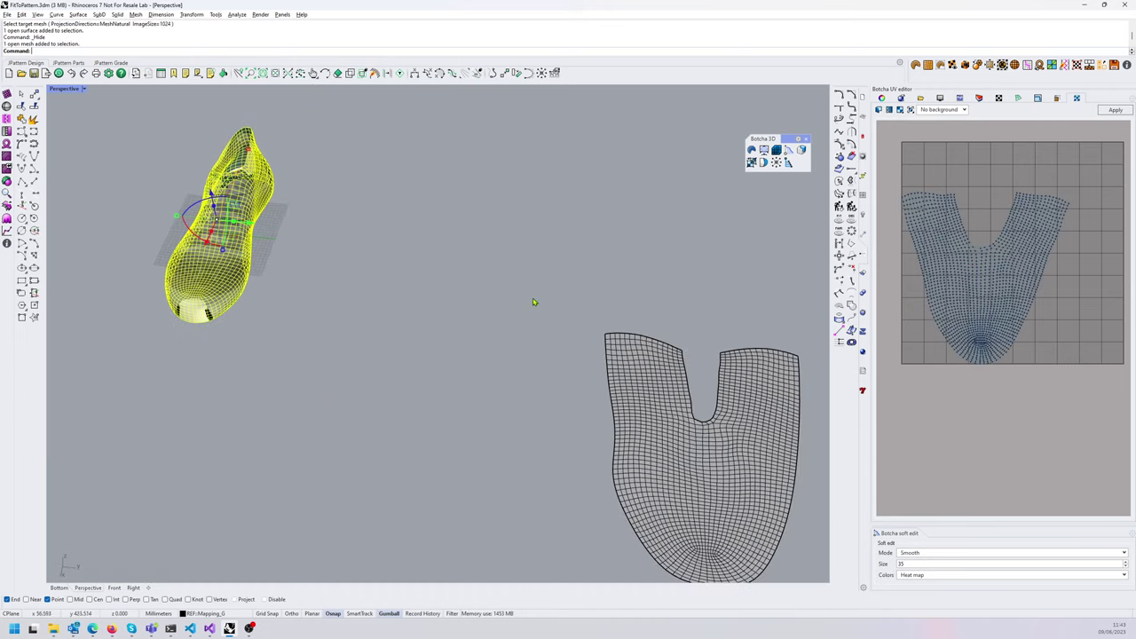
pyautogui.moveTo(458, 319); pyautogui.dragTo(497, 328, button='right')
pyautogui.keyDown('shift'); pyautogui.moveTo(644, 348); pyautogui.dragTo(458, 325, button='right'); pyautogui.keyUp('shift')
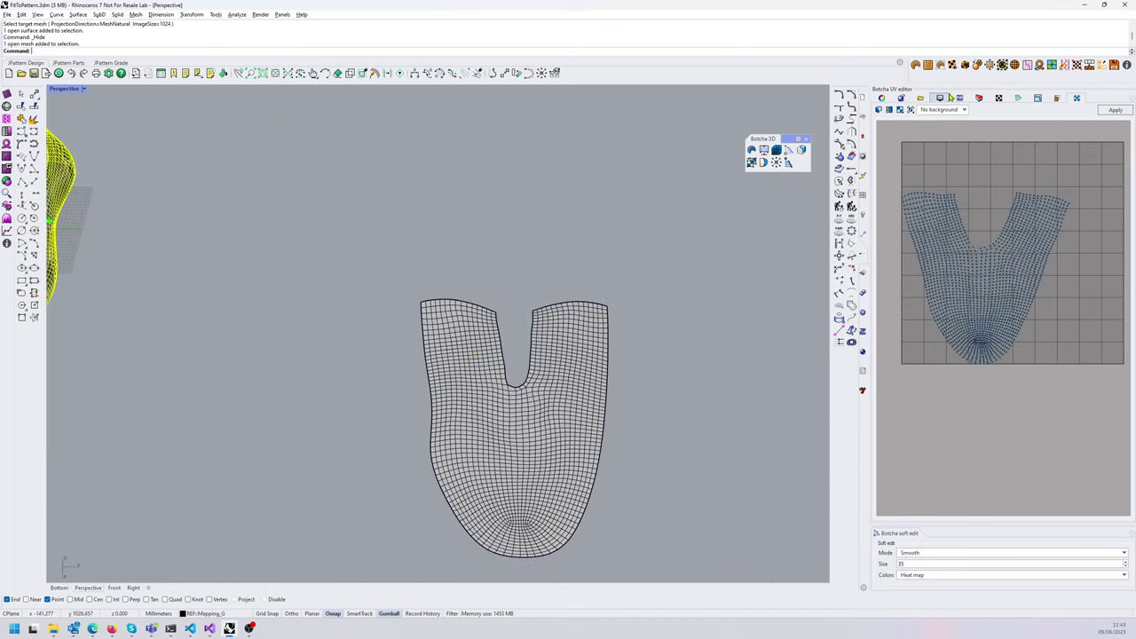
pyautogui.click(883, 99)
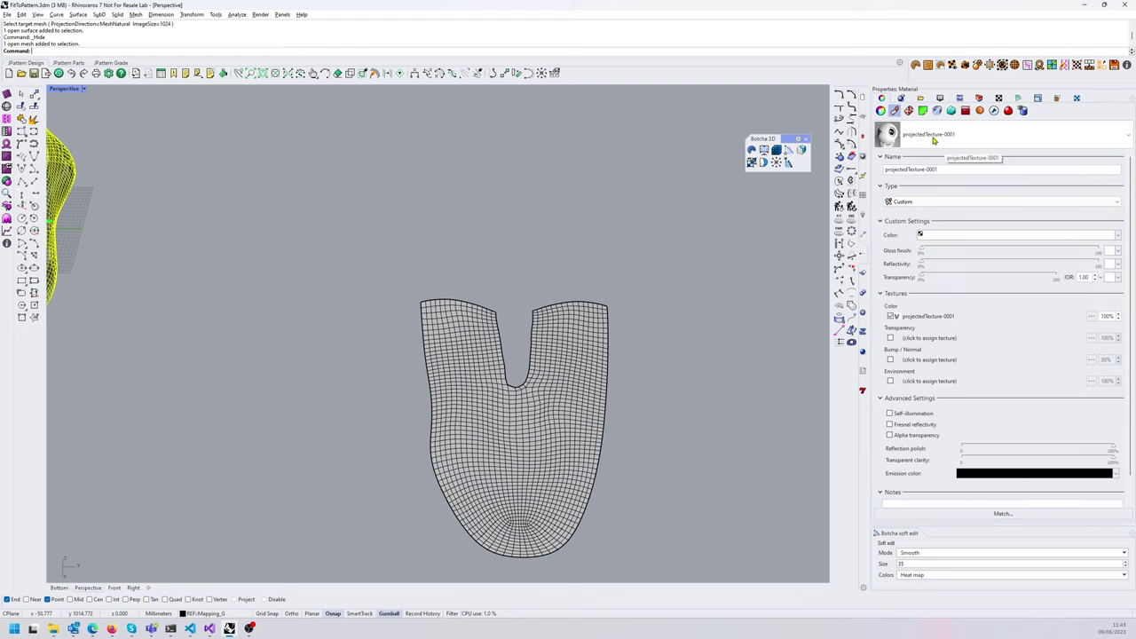
# - Assign the projectedTexture-0001 material to the flattened pattern mesh
pyautogui.scroll(-6, 525, 358)
pyautogui.keyDown('shift'); pyautogui.moveTo(289, 355); pyautogui.dragTo(417, 374, button='right'); pyautogui.keyUp('shift')
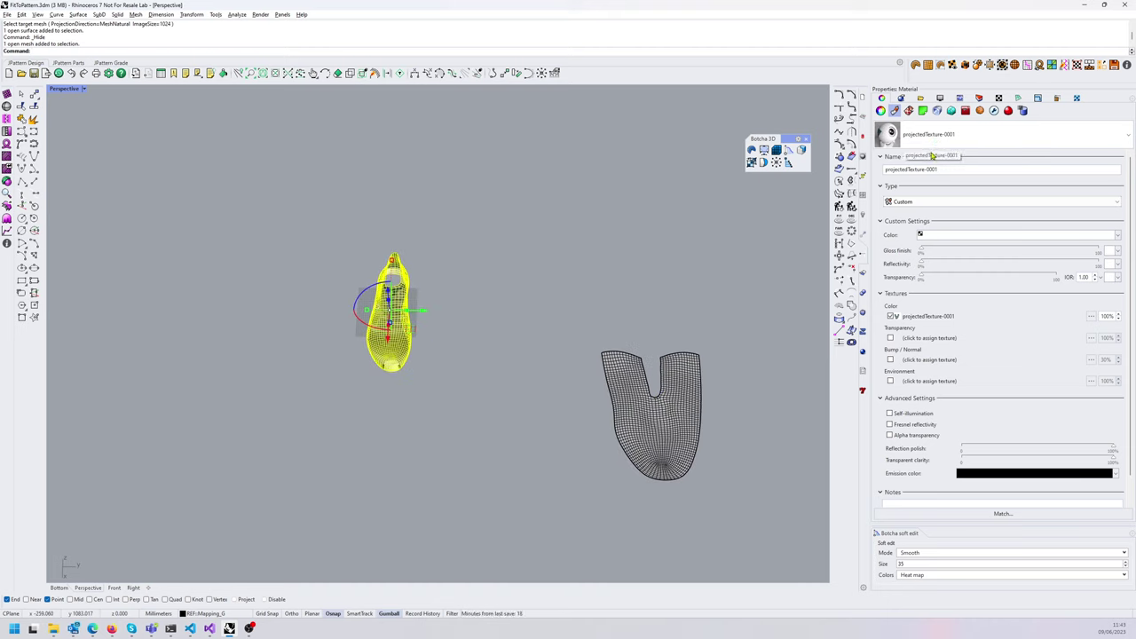
pyautogui.keyDown('shift'); pyautogui.moveTo(742, 369); pyautogui.dragTo(674, 348, button='right'); pyautogui.keyUp('shift')
pyautogui.click(589, 402)
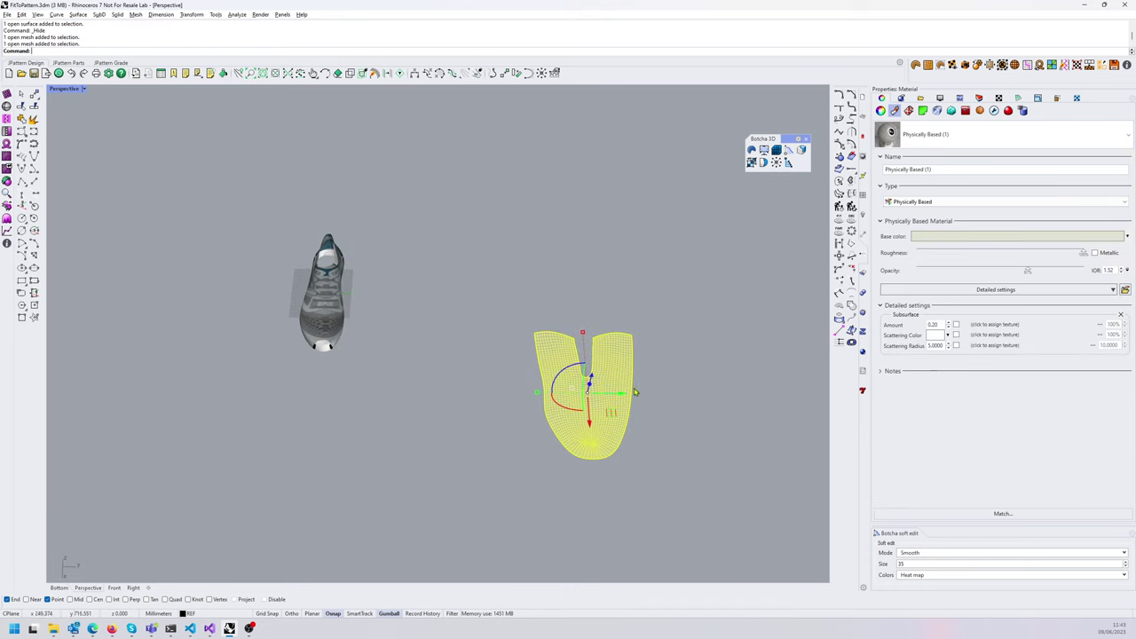
pyautogui.click(1020, 139)
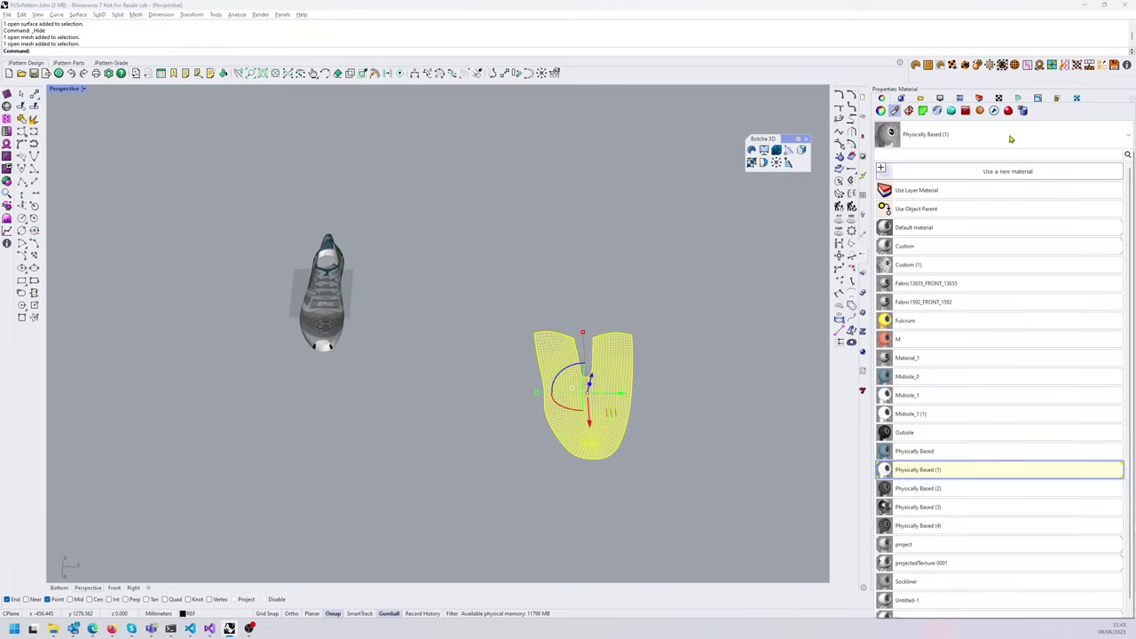
pyautogui.click(928, 563)
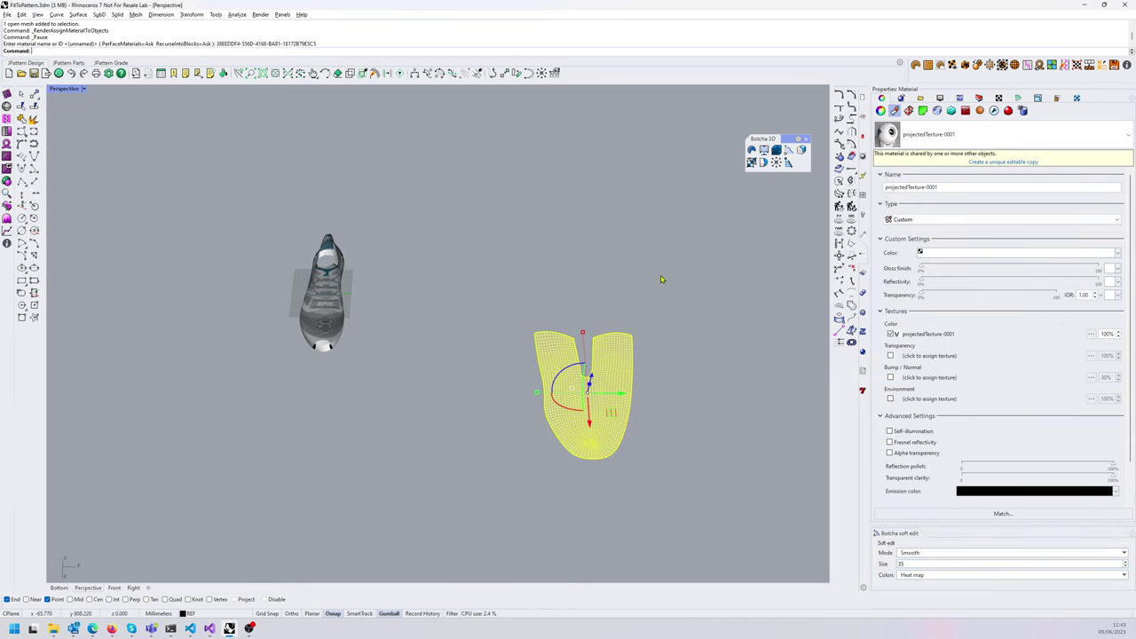
pyautogui.click(637, 288)
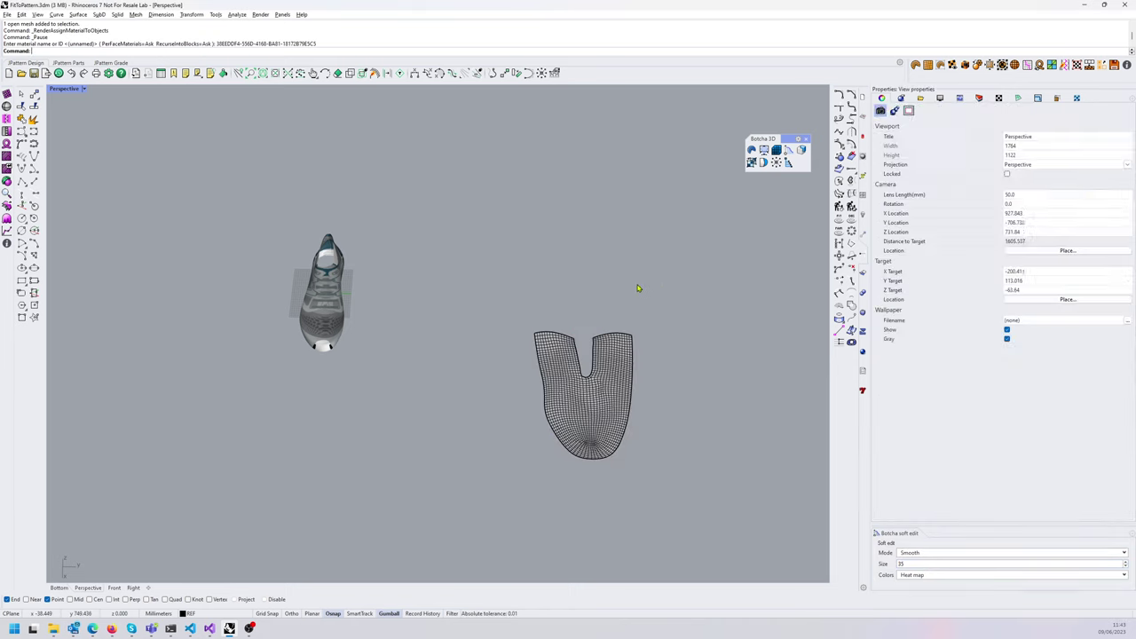
# - Switch the perspective view to Rendered display and compare the projected shoe image on the flattened pattern and the last
pyautogui.middleClick(533, 337)
pyautogui.click(595, 344)
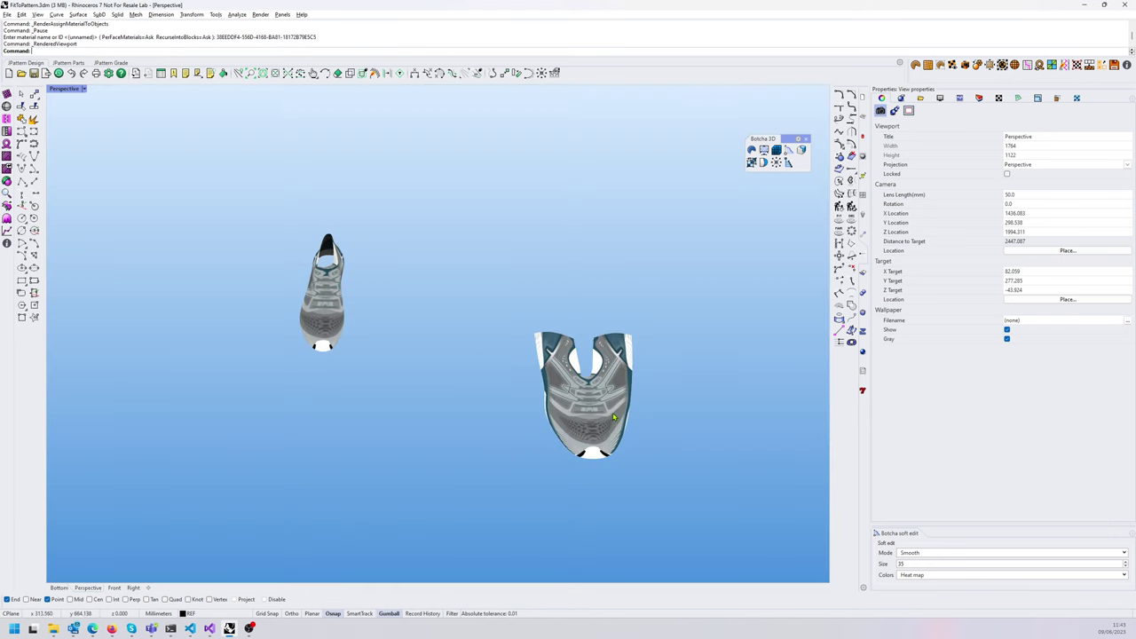
pyautogui.scroll(5, 527, 259)
pyautogui.scroll(3, 531, 253)
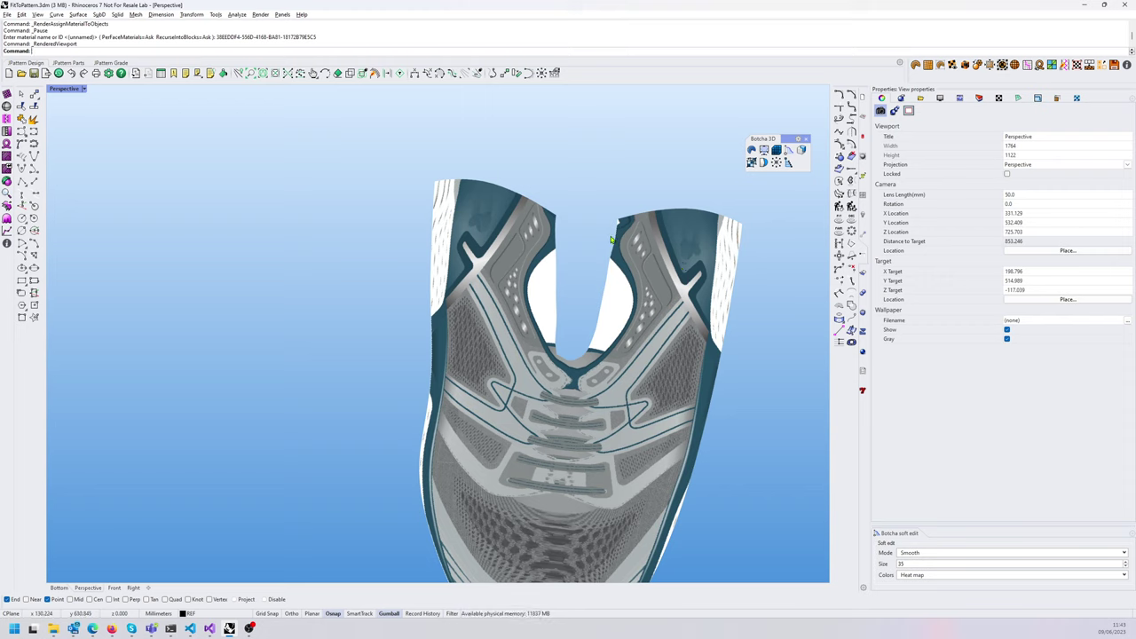
pyautogui.scroll(-6, 641, 247)
pyautogui.keyDown('shift'); pyautogui.moveTo(641, 248); pyautogui.dragTo(584, 299, button='right'); pyautogui.keyUp('shift')
pyautogui.moveTo(182, 308); pyautogui.dragTo(574, 304, button='right')
pyautogui.moveTo(140, 339); pyautogui.dragTo(177, 338, button='right')
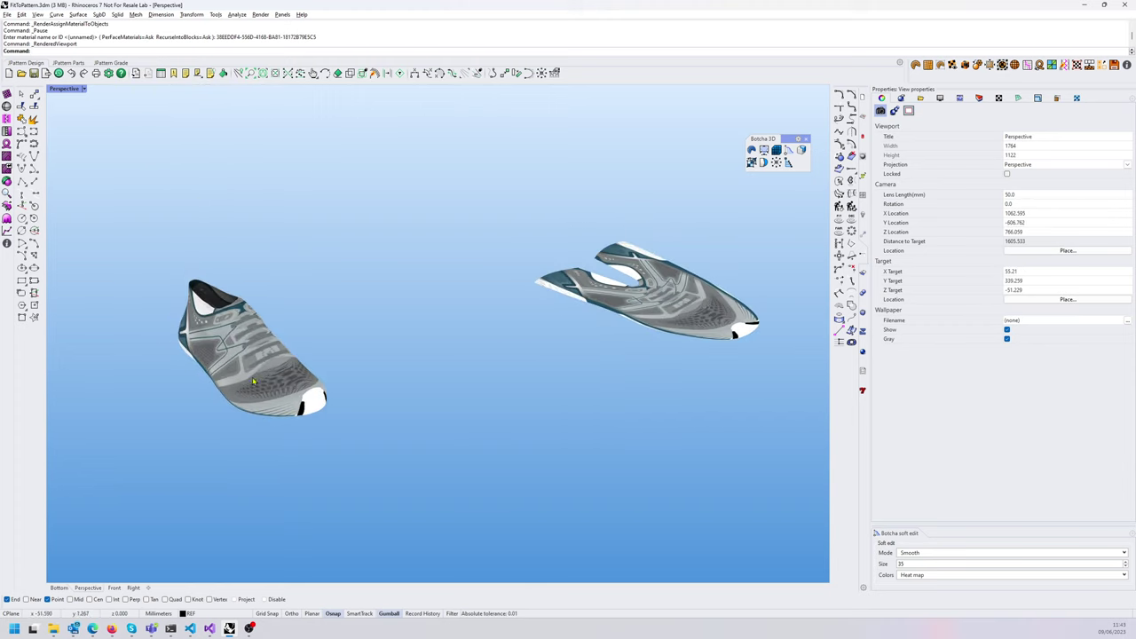
# - Switch the perspective view to Shaded display and examine the textured last from several angles
pyautogui.moveTo(253, 381); pyautogui.dragTo(426, 258, button='right')
pyautogui.middleClick(426, 259)
pyautogui.click(445, 250)
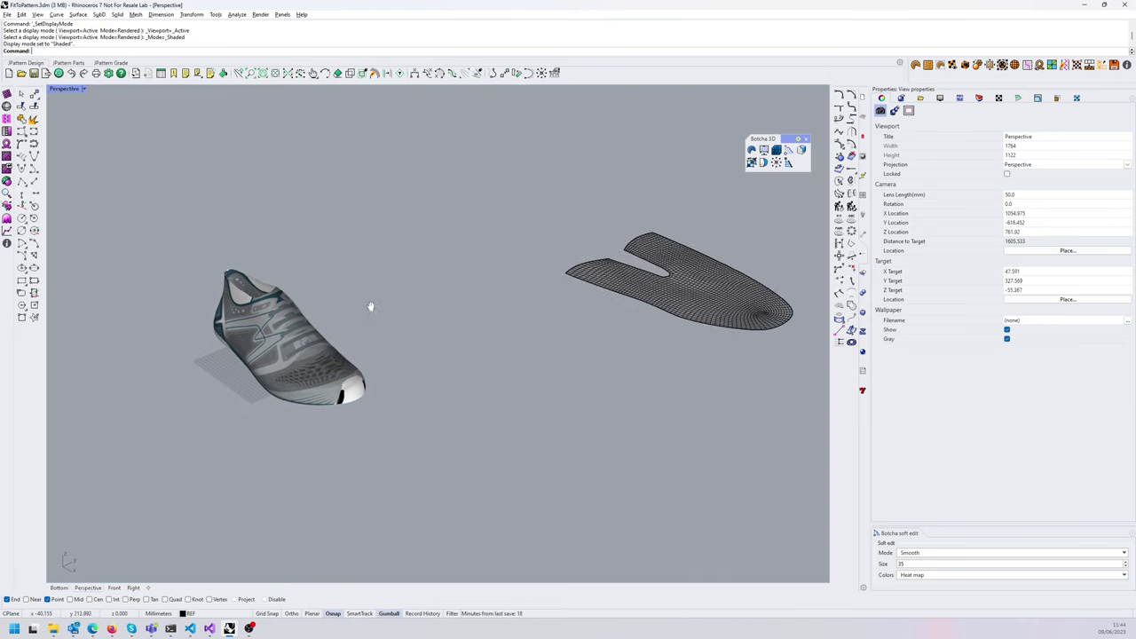
pyautogui.moveTo(371, 307); pyautogui.dragTo(276, 323, button='right')
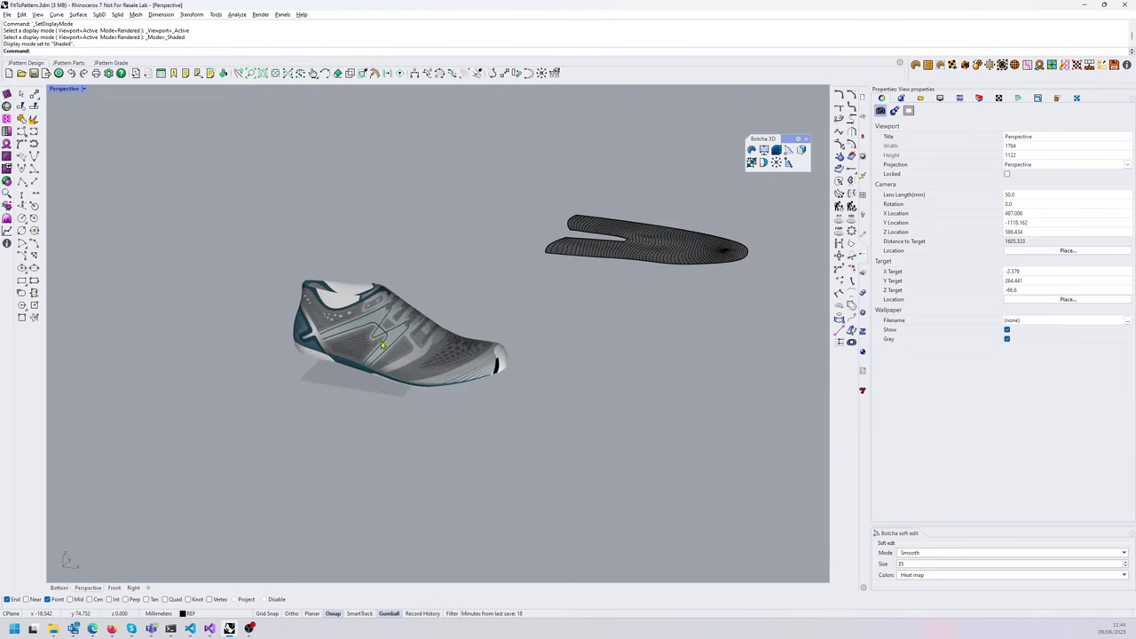
pyautogui.moveTo(382, 345); pyautogui.dragTo(464, 347, button='right')
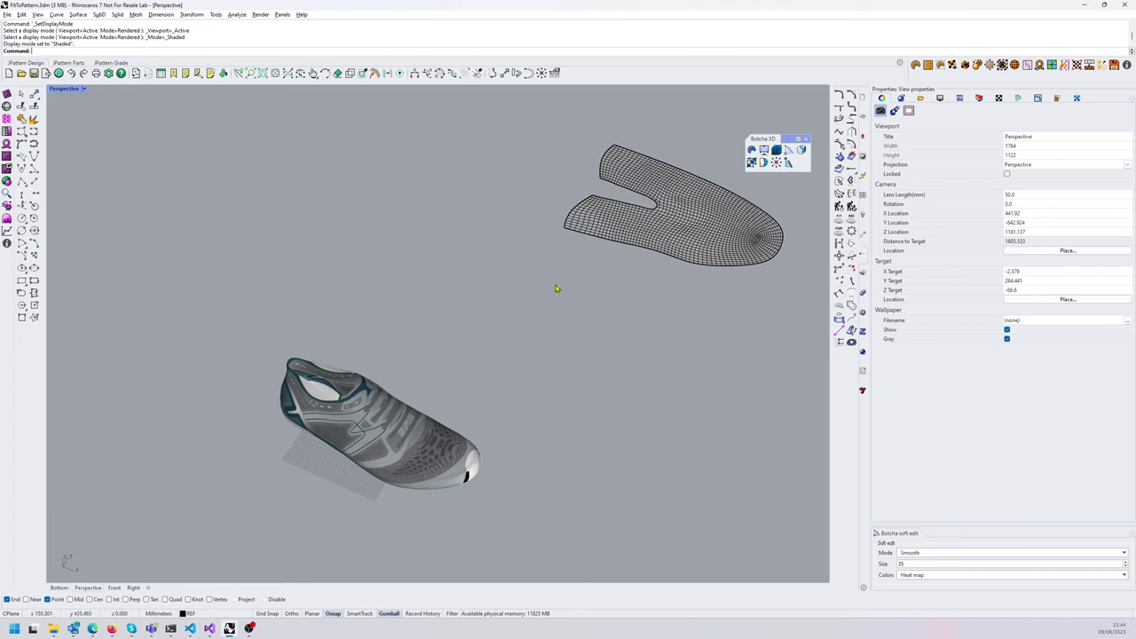
pyautogui.keyDown('shift'); pyautogui.moveTo(476, 407); pyautogui.dragTo(467, 362, button='right'); pyautogui.keyUp('shift')
pyautogui.moveTo(467, 362); pyautogui.dragTo(509, 321, button='right')
pyautogui.scroll(6, 356, 335)
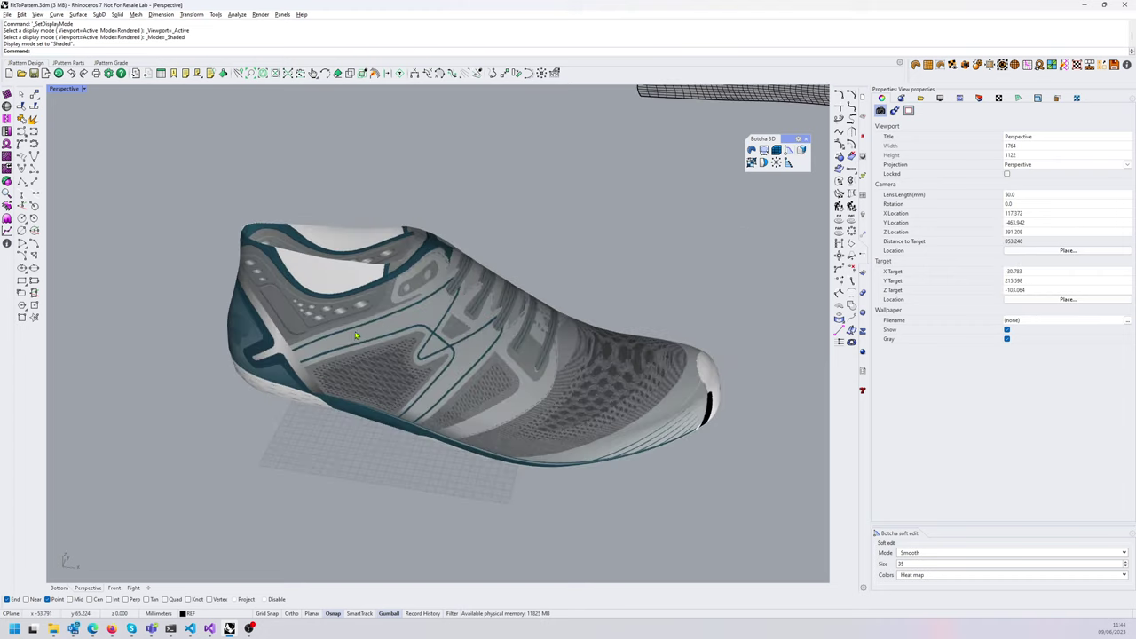
# - Reset the last's object display mode to UseView with SetObjectDisplayMode
pyautogui.middleClick(386, 279)
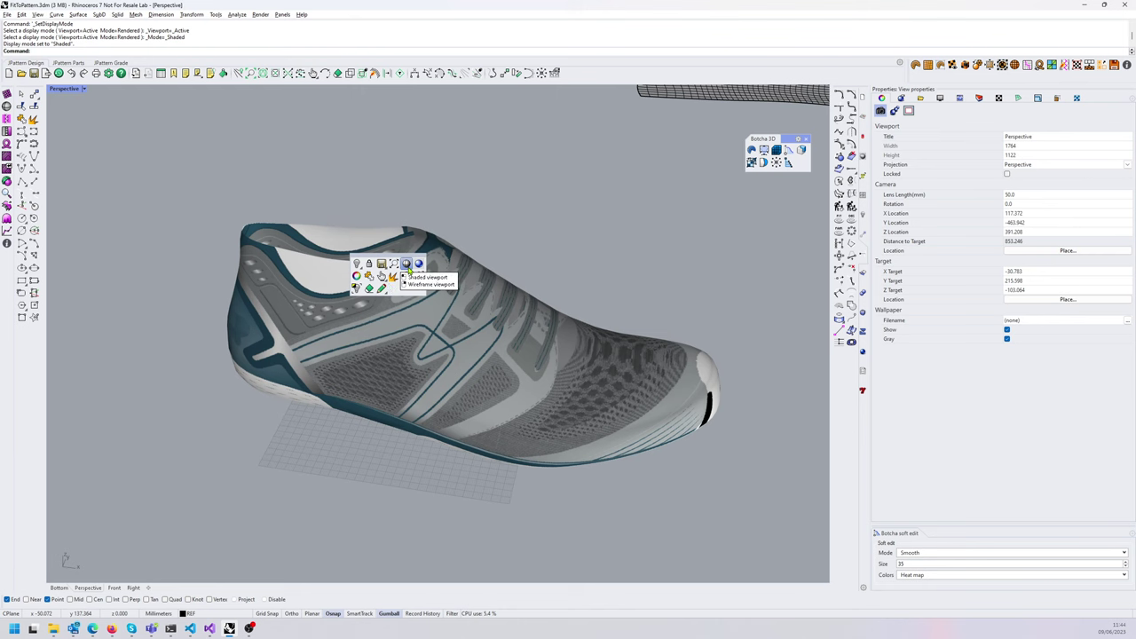
pyautogui.click(420, 330)
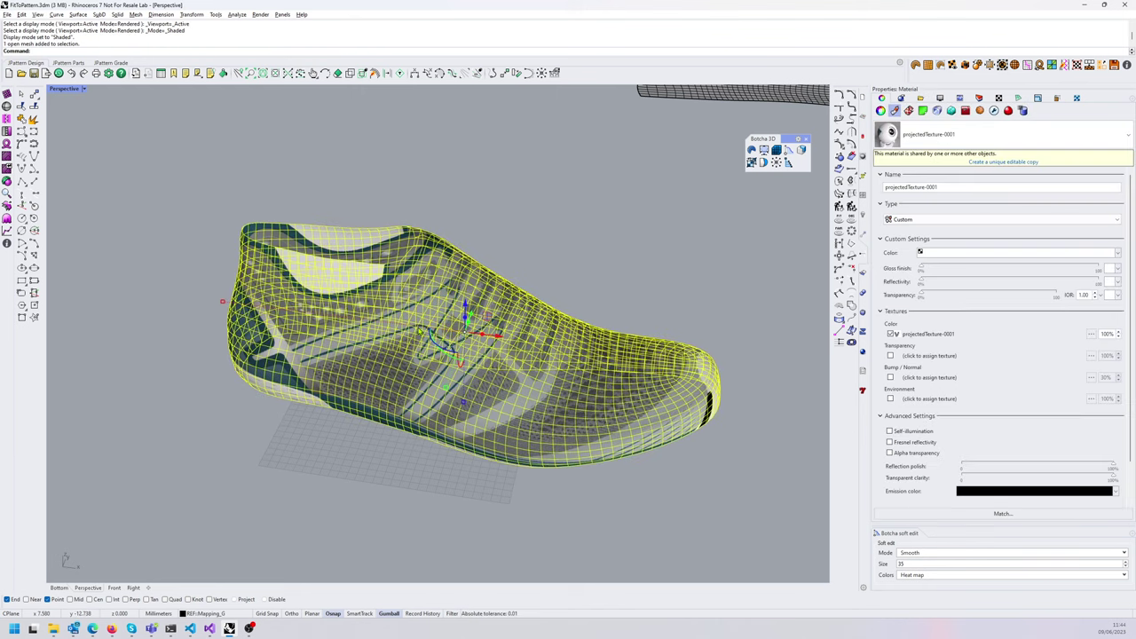
pyautogui.write('SetObjectDisplayMode')
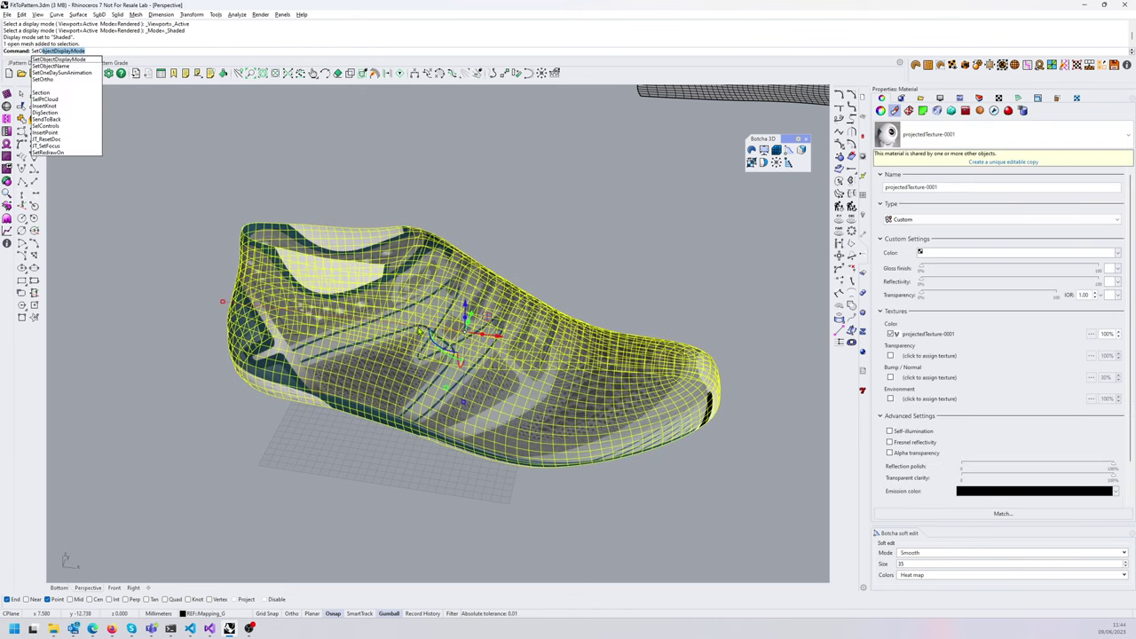
pyautogui.press('Return')
pyautogui.press('Return')
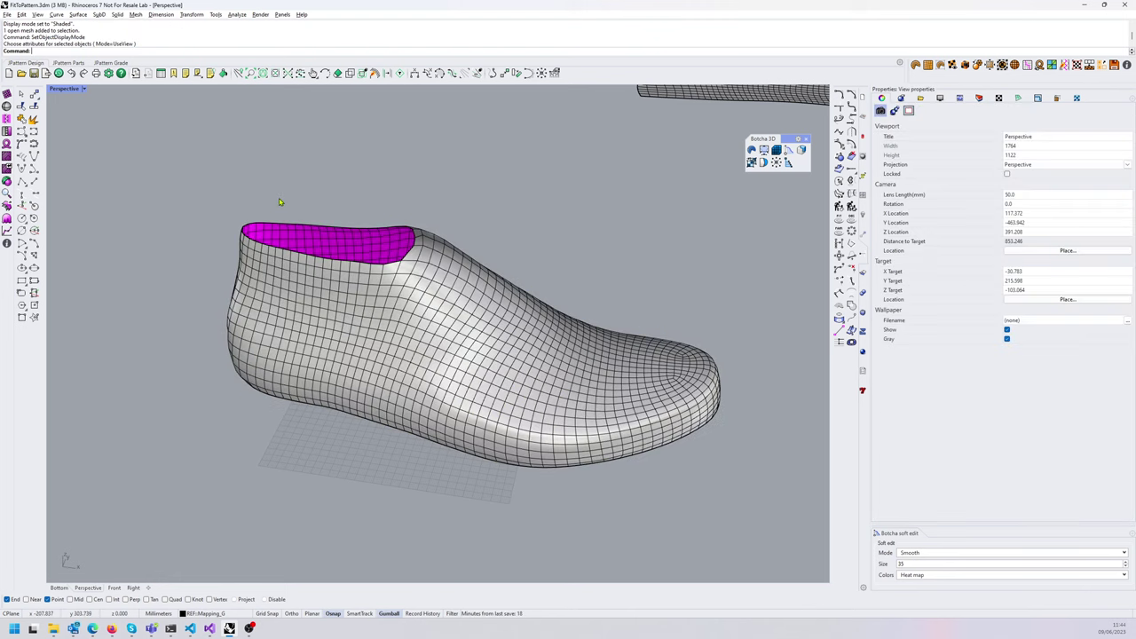
# - Start an interpolated curve with a persistent OnMesh snap constrained to the last's mesh
pyautogui.click(33, 132)
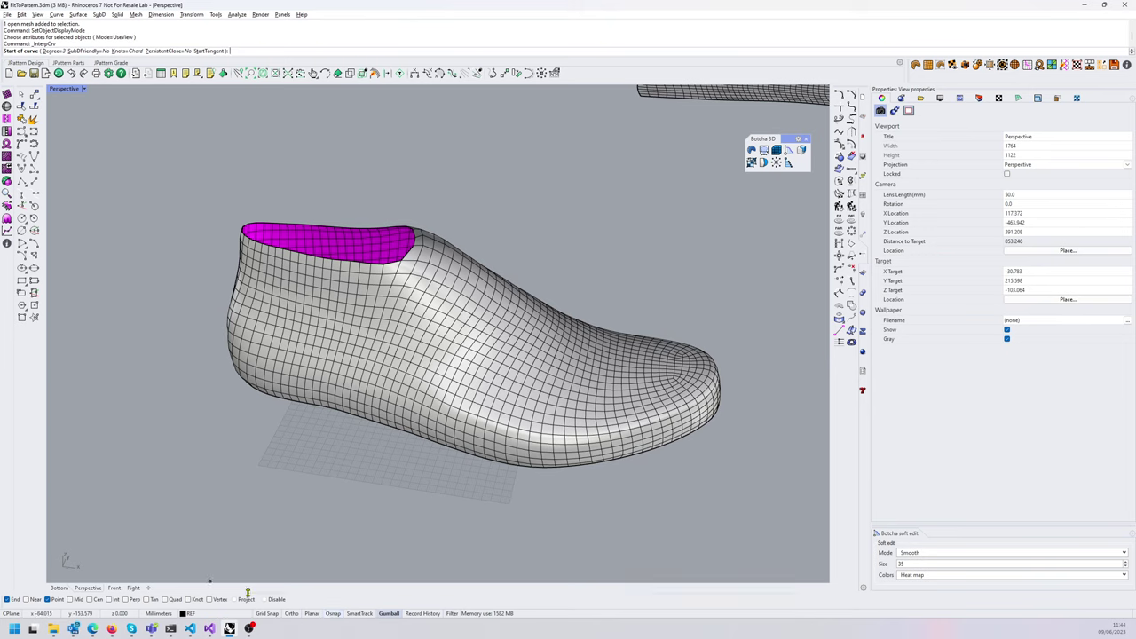
pyautogui.press('ctrl')
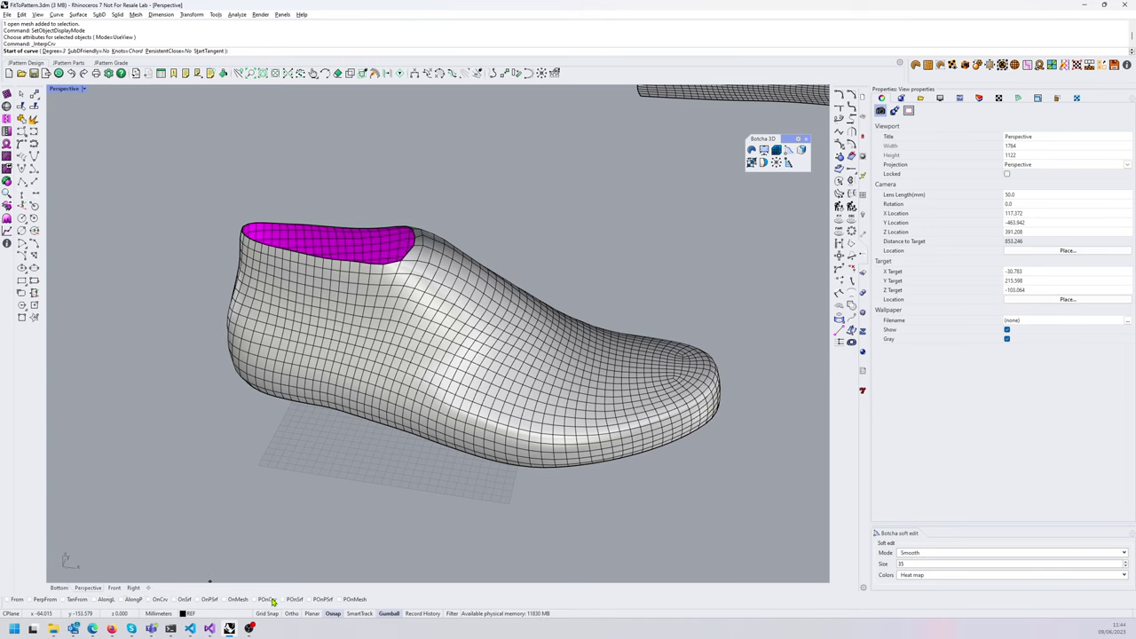
pyautogui.click(352, 602)
pyautogui.click(367, 313)
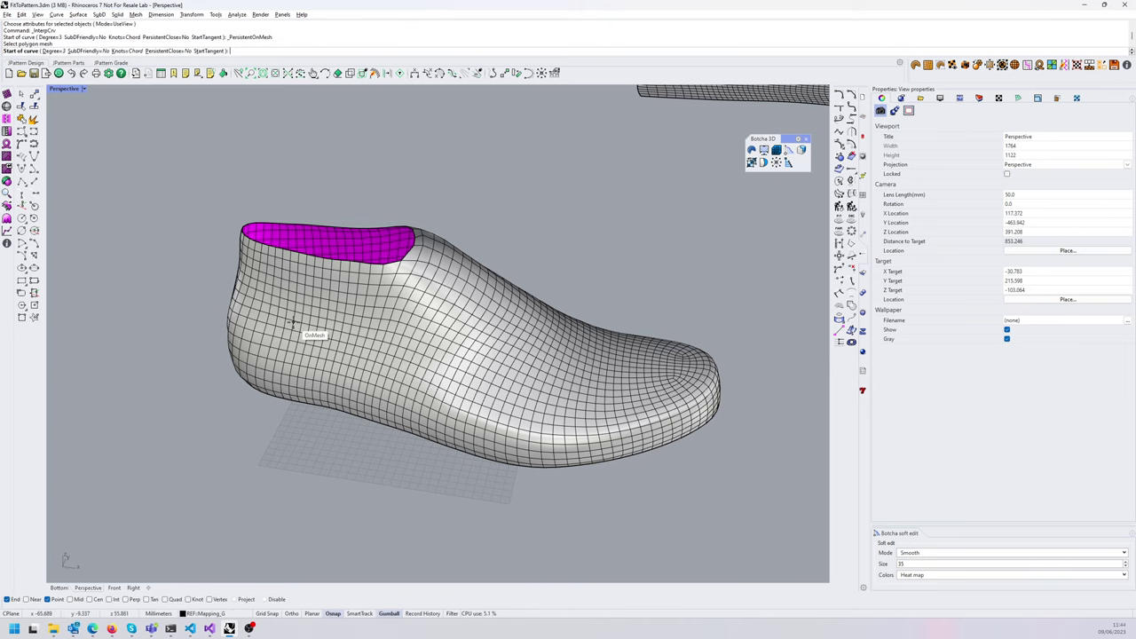
# - Draw an open six-point curve on the last's side, from the heel area through the midfoot and looping back toward the forefoot
pyautogui.click(266, 286)
pyautogui.click(324, 317)
pyautogui.click(388, 377)
pyautogui.click(494, 359)
pyautogui.click(461, 300)
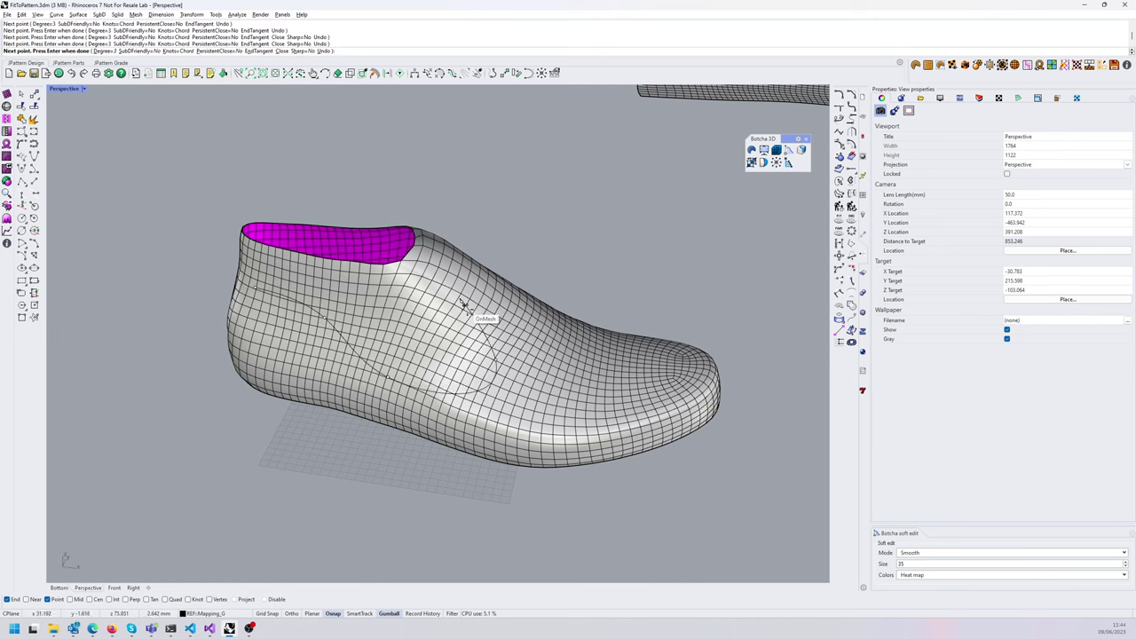
pyautogui.click(563, 389)
pyautogui.press('Return')
# - Remap the drawn curve from the last mesh onto the flattened pattern mesh
pyautogui.click(497, 329)
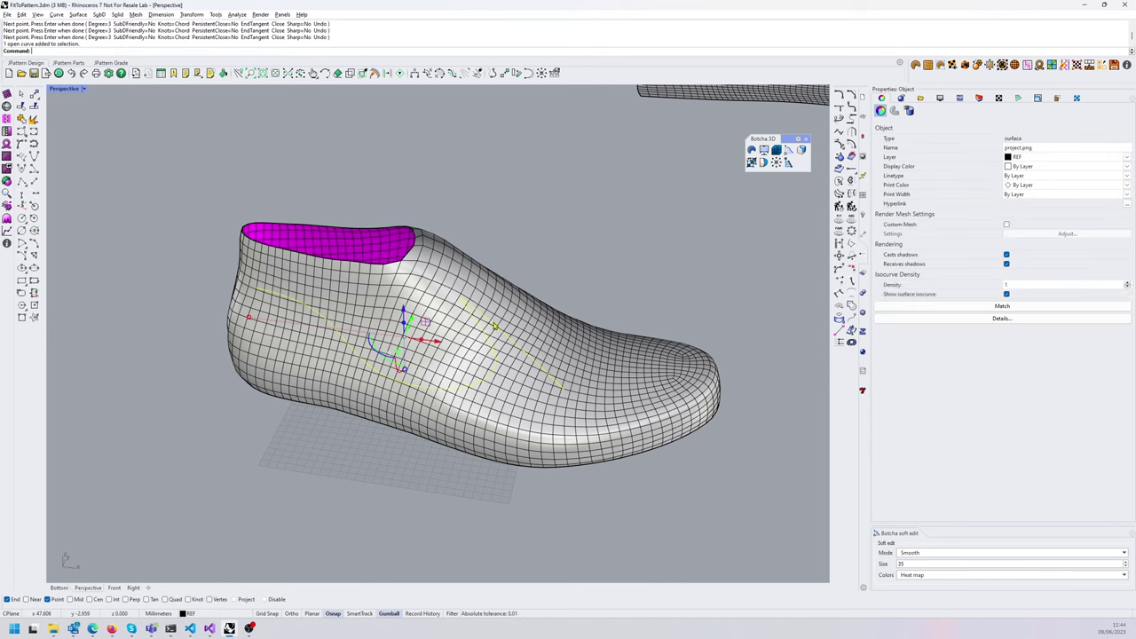
pyautogui.moveTo(497, 364); pyautogui.dragTo(558, 461, button='right')
pyautogui.scroll(-5, 595, 328)
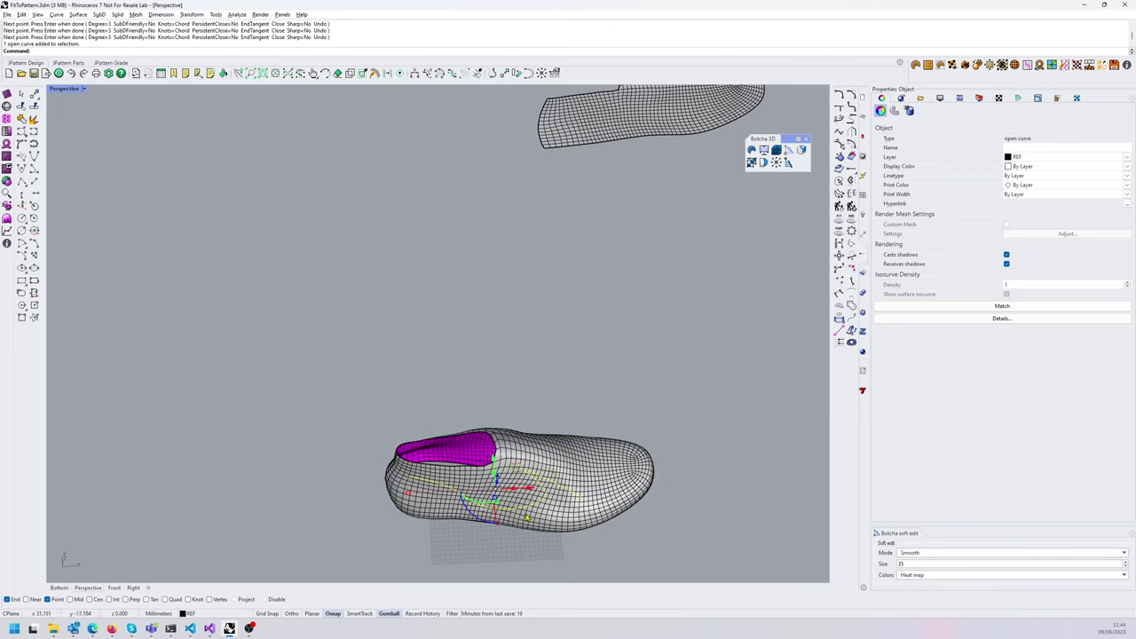
pyautogui.click(804, 152)
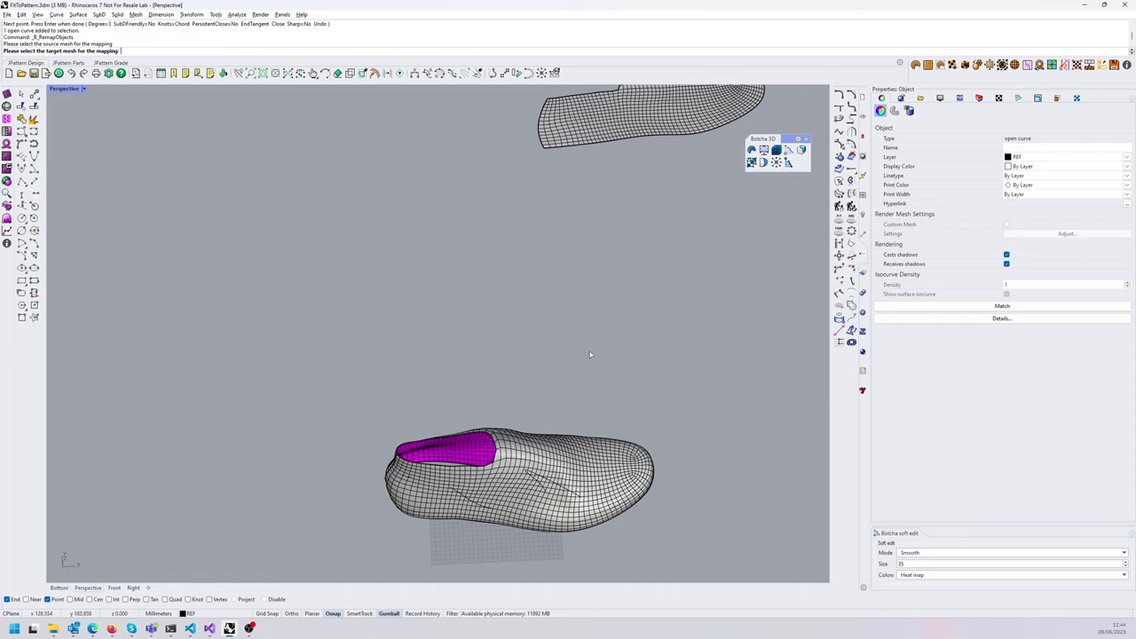
pyautogui.click(600, 144)
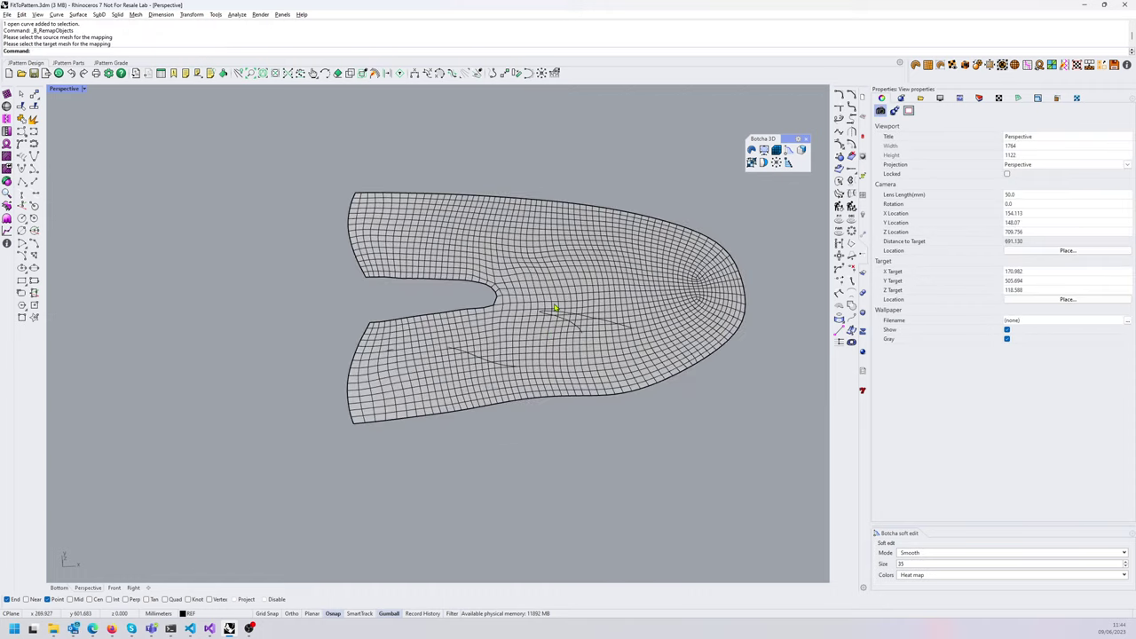
# - Compare the remapped curve on the flattened pattern with the original on the last, and undo the remapping
pyautogui.click(558, 320)
pyautogui.moveTo(581, 361); pyautogui.dragTo(495, 232, button='right')
pyautogui.scroll(-3, 572, 280)
pyautogui.scroll(-4, 302, 213)
pyautogui.keyDown('shift'); pyautogui.moveTo(321, 211); pyautogui.dragTo(358, 249, button='right'); pyautogui.keyUp('shift')
pyautogui.scroll(6, 317, 340)
pyautogui.scroll(6, 358, 249)
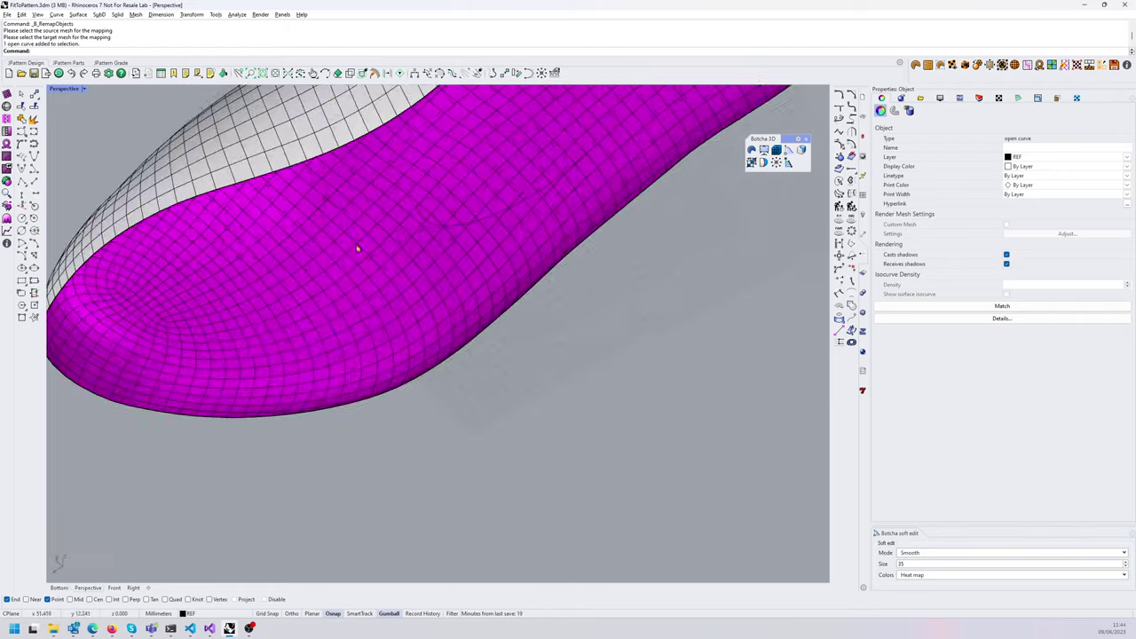
pyautogui.click(455, 227)
pyautogui.moveTo(456, 227); pyautogui.dragTo(578, 387, button='right')
pyautogui.hotkey('ctrl', 'z')
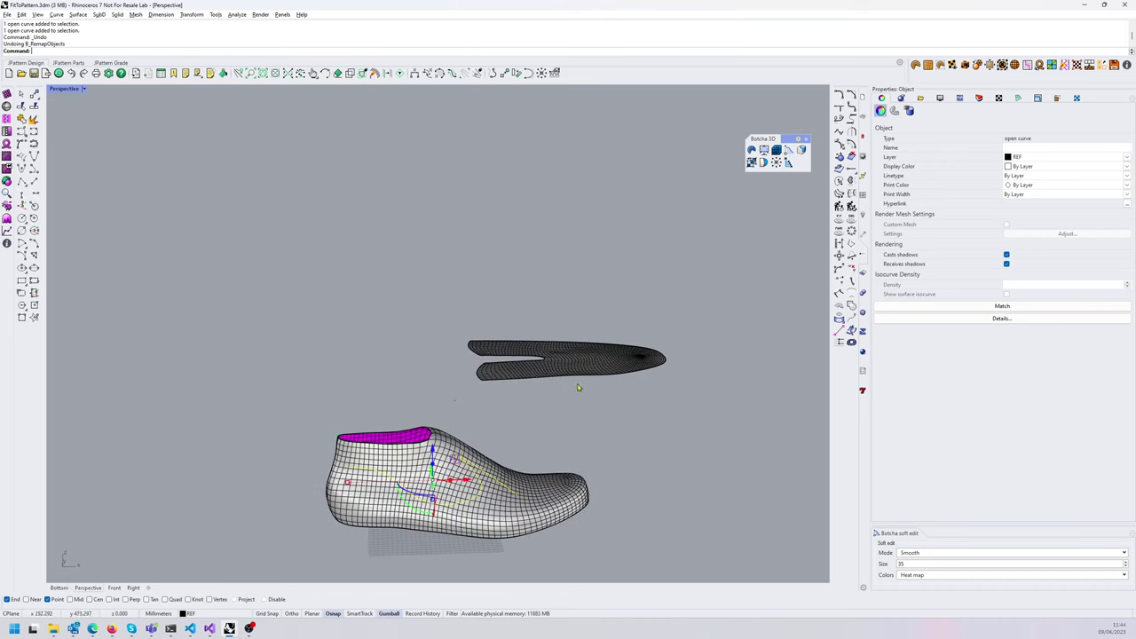
# - Project the drawn curve onto the last mesh in the CPlaneZ direction, keeping the input curve
pyautogui.click(448, 389)
pyautogui.scroll(5, 444, 379)
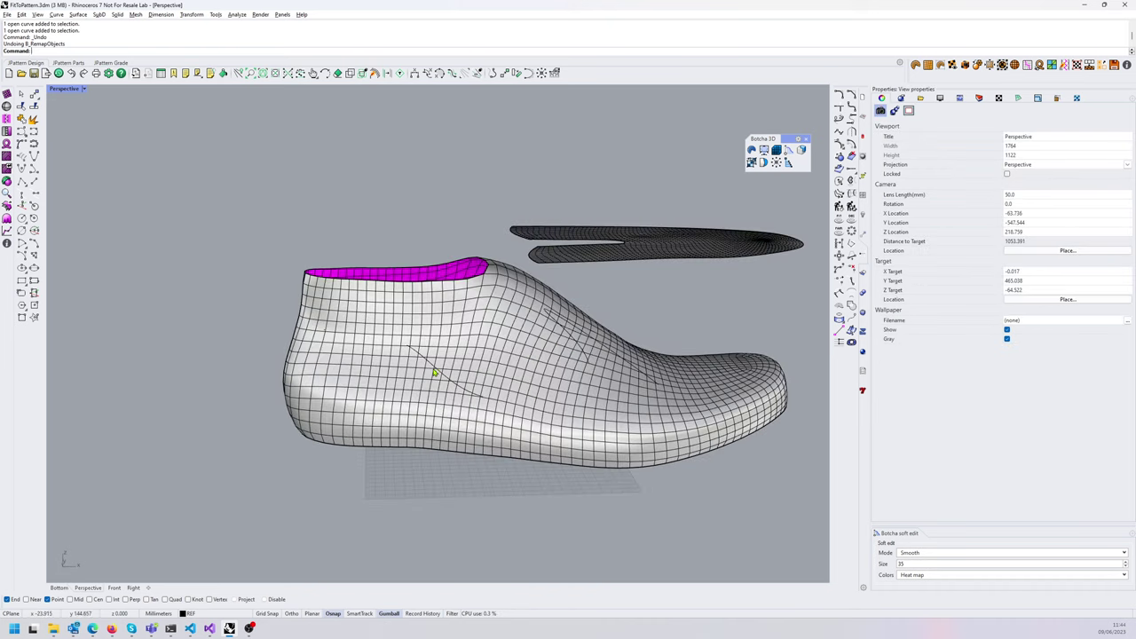
pyautogui.click(435, 372)
pyautogui.scroll(-5, 589, 400)
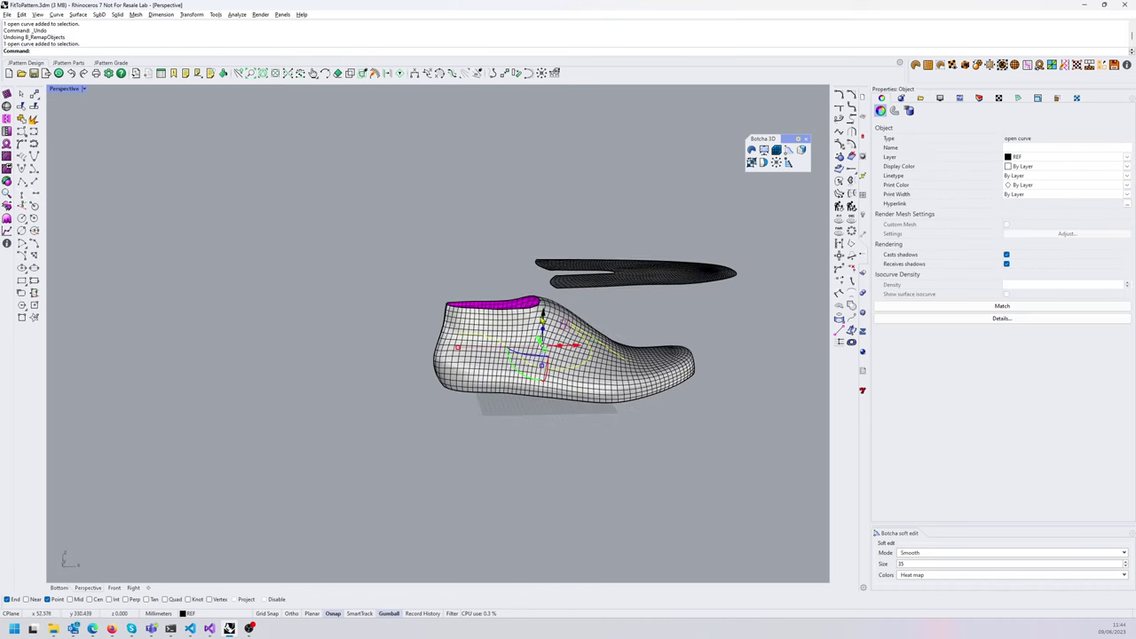
pyautogui.moveTo(588, 400); pyautogui.dragTo(576, 394, button='right')
pyautogui.moveTo(610, 435); pyautogui.dragTo(619, 381, button='right')
pyautogui.write('Pro')
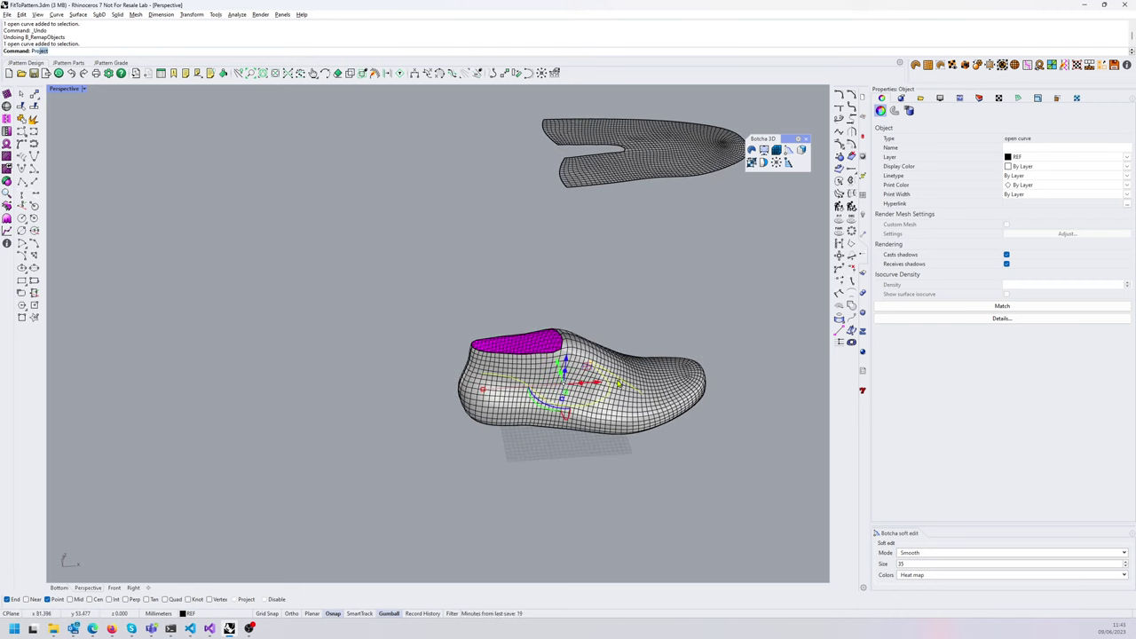
pyautogui.write('ject')
pyautogui.press('Return')
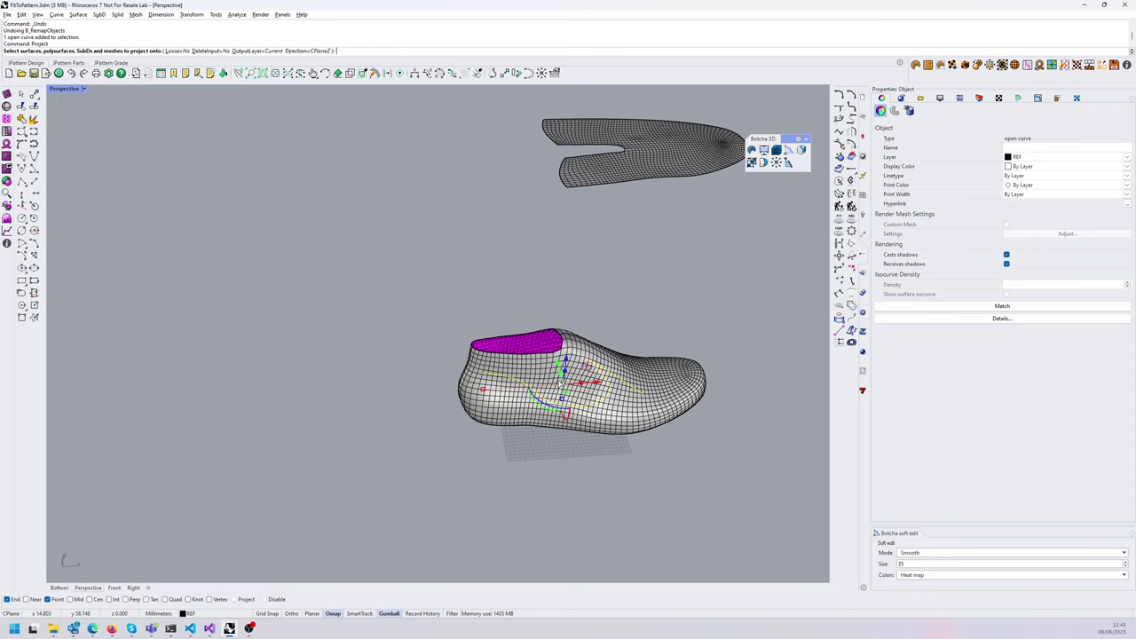
pyautogui.click(538, 363)
pyautogui.press('Return')
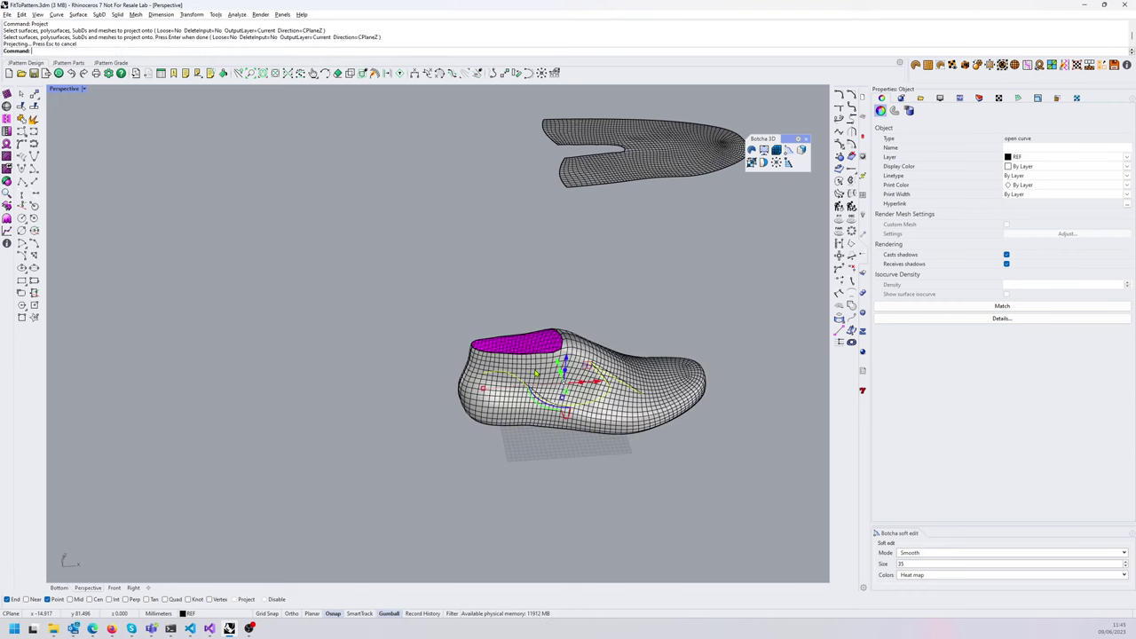
# - Delete the original interpolated curve, leaving only its projection on the last
pyautogui.scroll(3, 586, 391)
pyautogui.scroll(5, 609, 393)
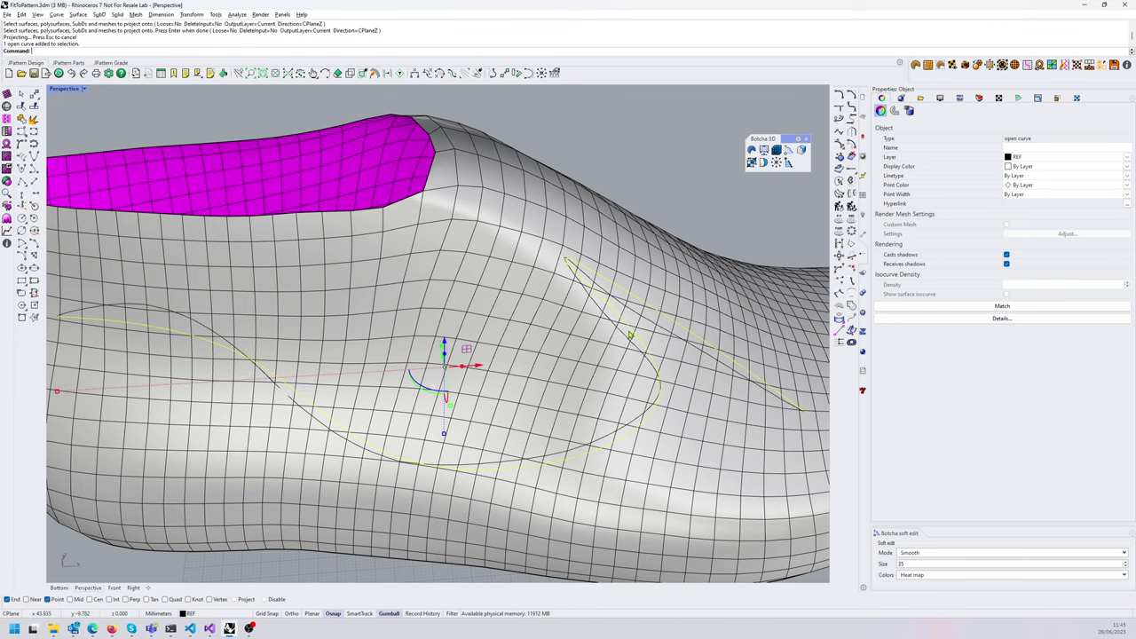
pyautogui.click(632, 337)
pyautogui.press('Delete')
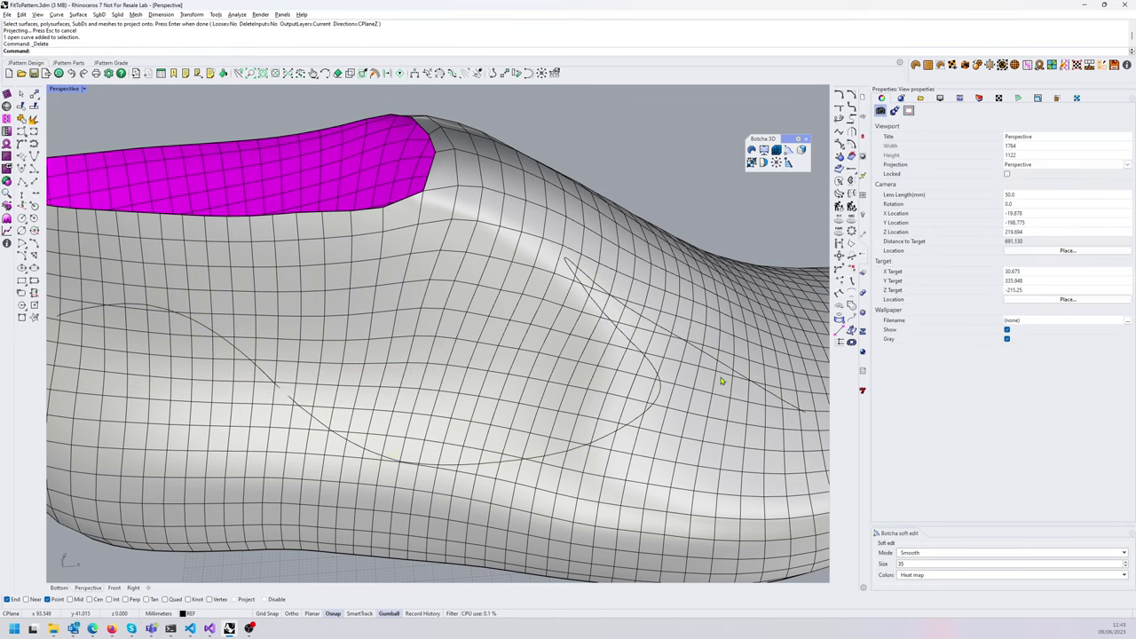
# - Remap the projected curve from the last mesh onto the flattened pattern mesh
pyautogui.click(637, 348)
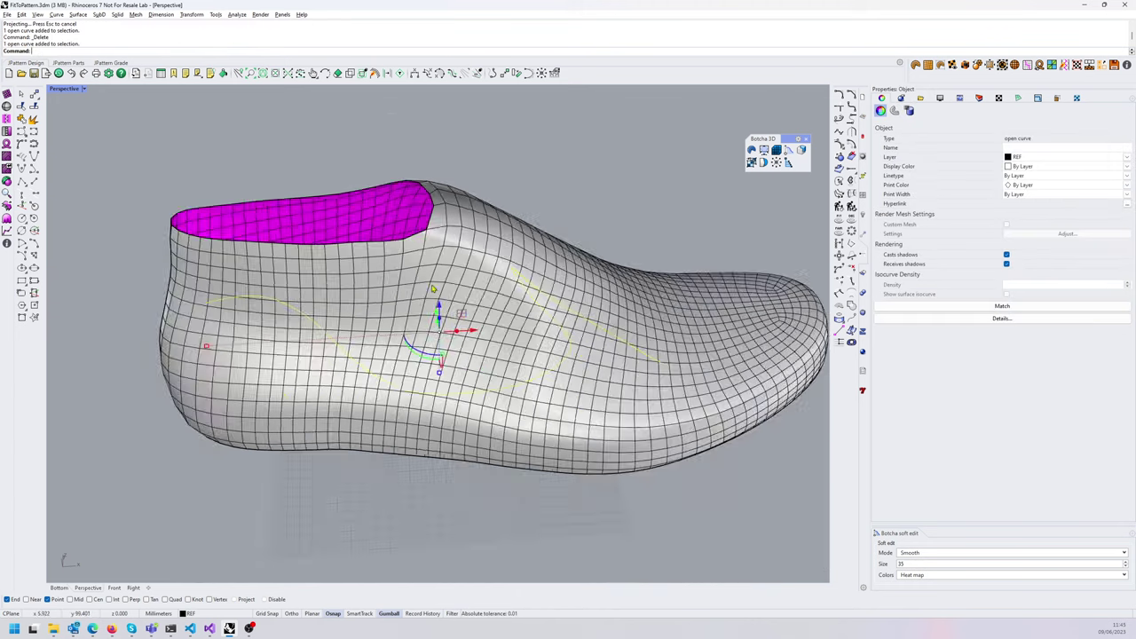
pyautogui.scroll(-5, 527, 332)
pyautogui.keyDown('shift'); pyautogui.moveTo(527, 332); pyautogui.dragTo(525, 344, button='right'); pyautogui.keyUp('shift')
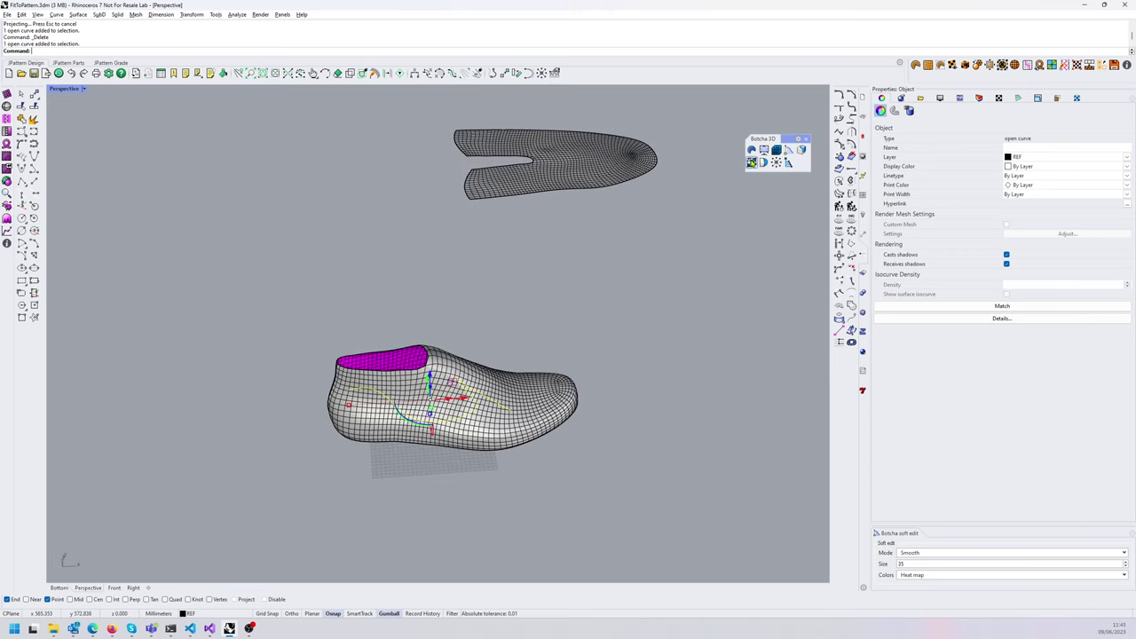
pyautogui.click(801, 150)
pyautogui.click(475, 448)
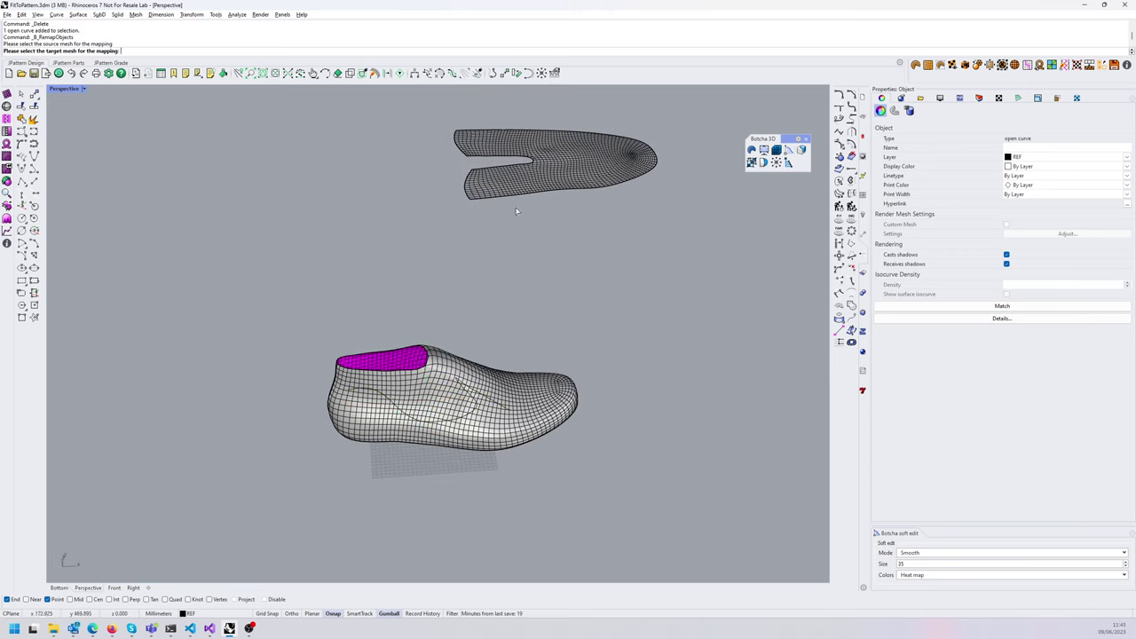
pyautogui.click(548, 175)
# - Examine how the remapped curve lies on the flattened pattern compared with the projected curve on the last
pyautogui.keyDown('shift'); pyautogui.moveTo(593, 182); pyautogui.dragTo(537, 417, button='right'); pyautogui.keyUp('shift')
pyautogui.moveTo(537, 417); pyautogui.dragTo(500, 421, button='right')
pyautogui.scroll(6, 500, 421)
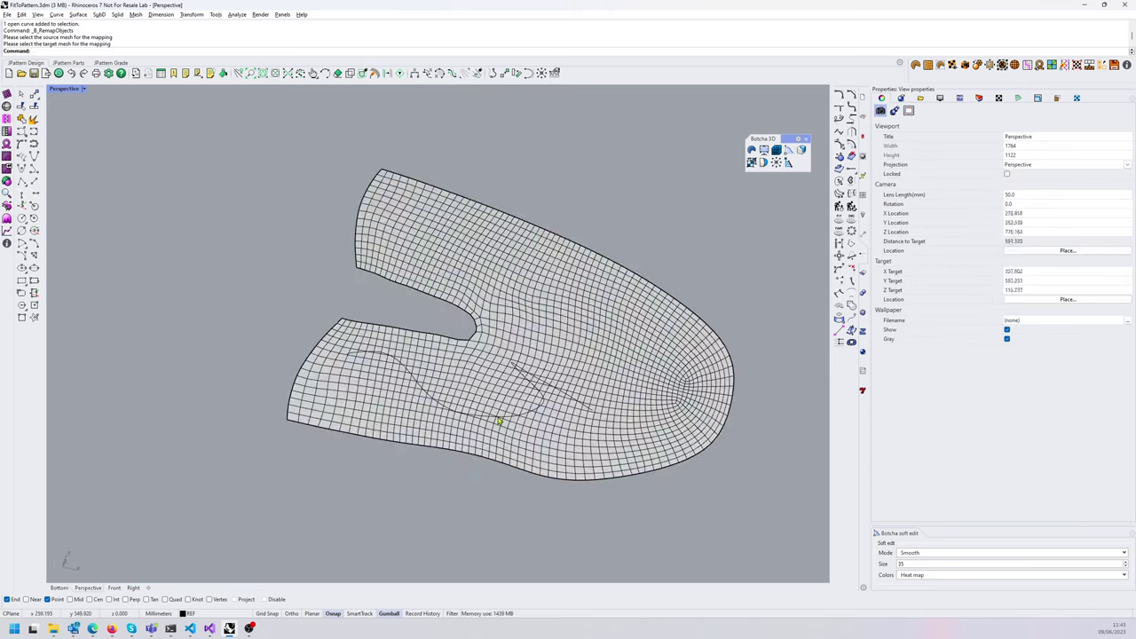
pyautogui.scroll(2, 500, 422)
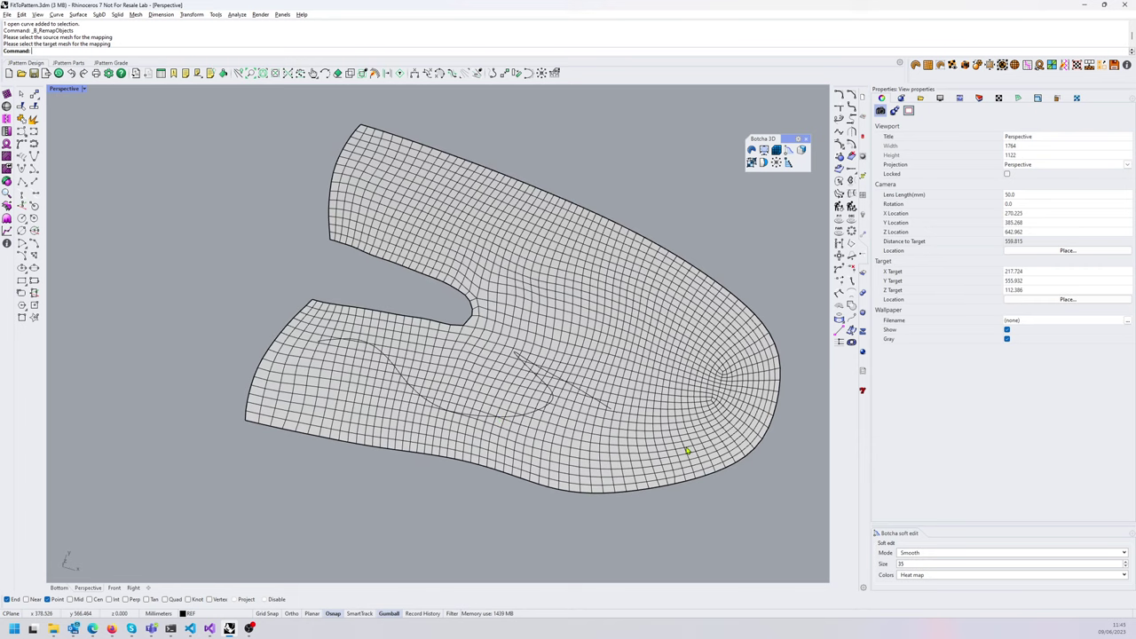
pyautogui.scroll(-4, 581, 374)
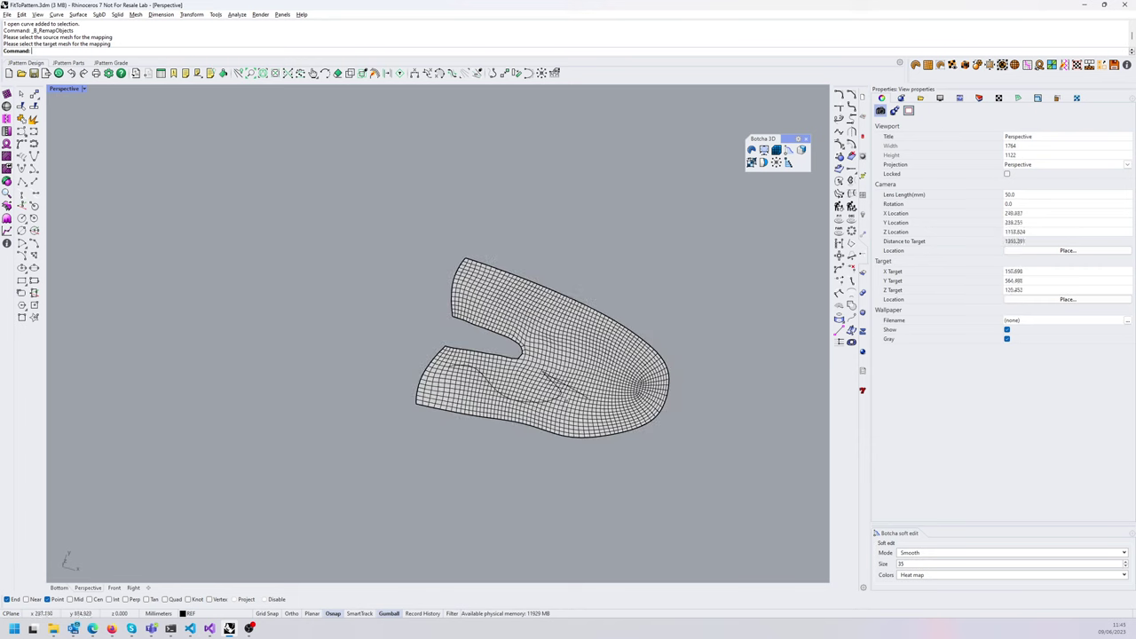
pyautogui.keyDown('shift'); pyautogui.moveTo(488, 496); pyautogui.dragTo(586, 344, button='right'); pyautogui.keyUp('shift')
pyautogui.moveTo(490, 469); pyautogui.dragTo(513, 395, button='right')
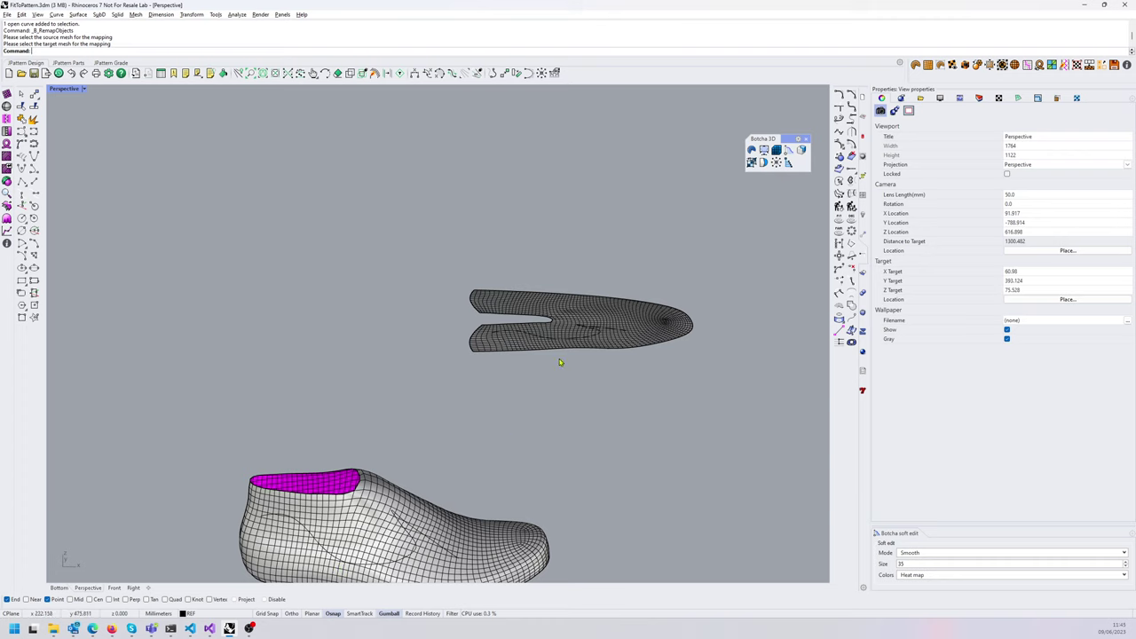
pyautogui.moveTo(582, 412); pyautogui.dragTo(563, 444, button='right')
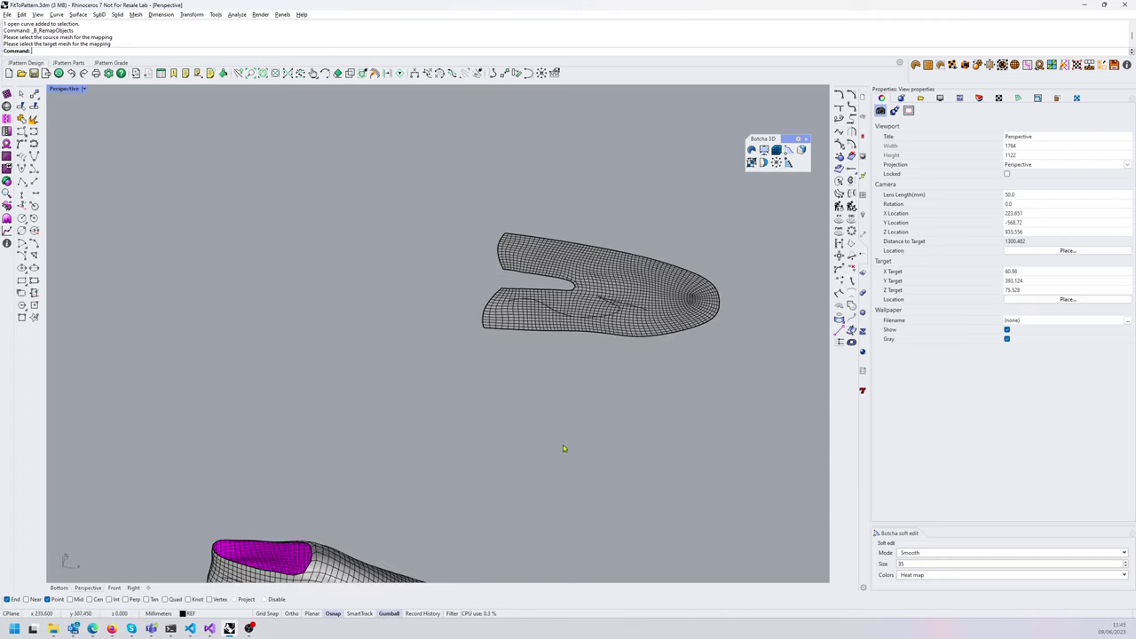
pyautogui.keyDown('shift'); pyautogui.moveTo(390, 497); pyautogui.dragTo(526, 344, button='right'); pyautogui.keyUp('shift')
pyautogui.scroll(-5, 526, 345)
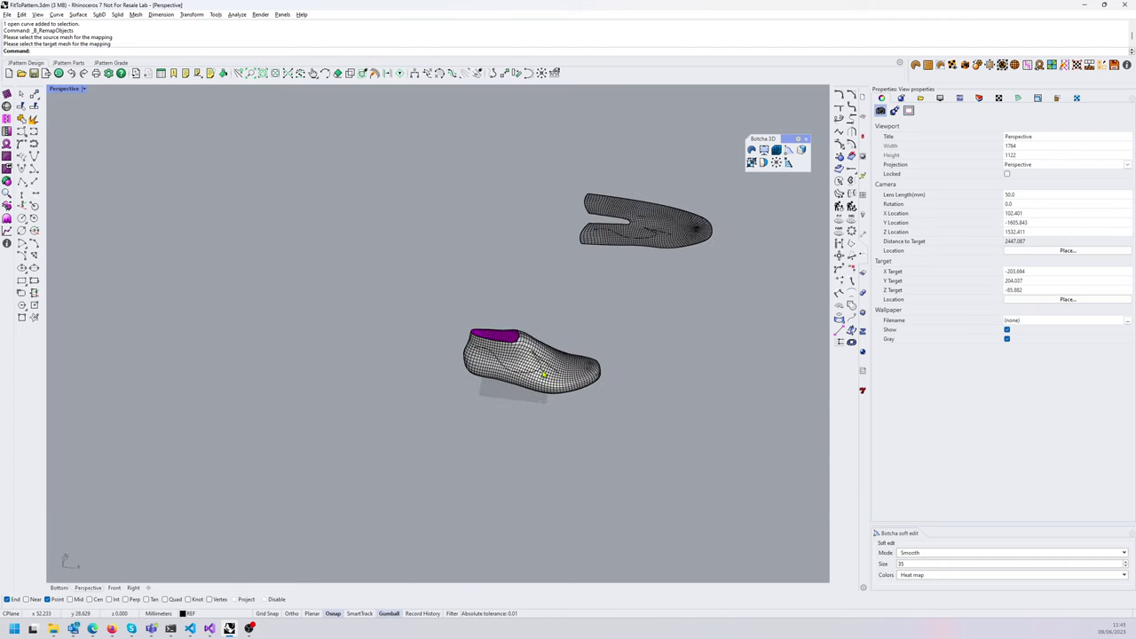
pyautogui.scroll(4, 566, 353)
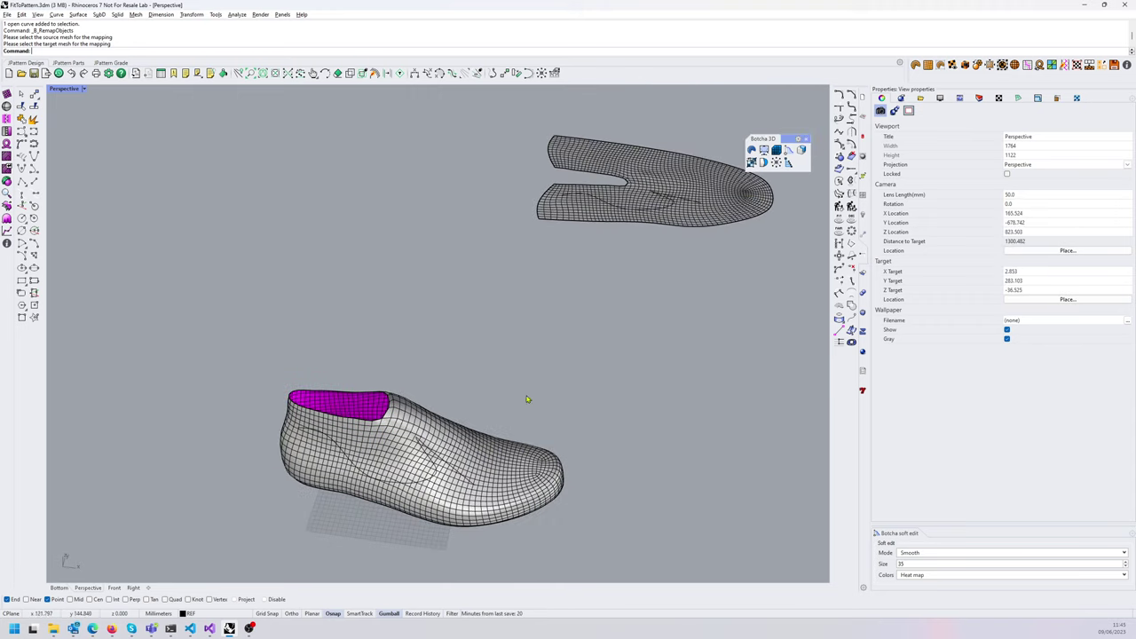
pyautogui.scroll(5, 683, 195)
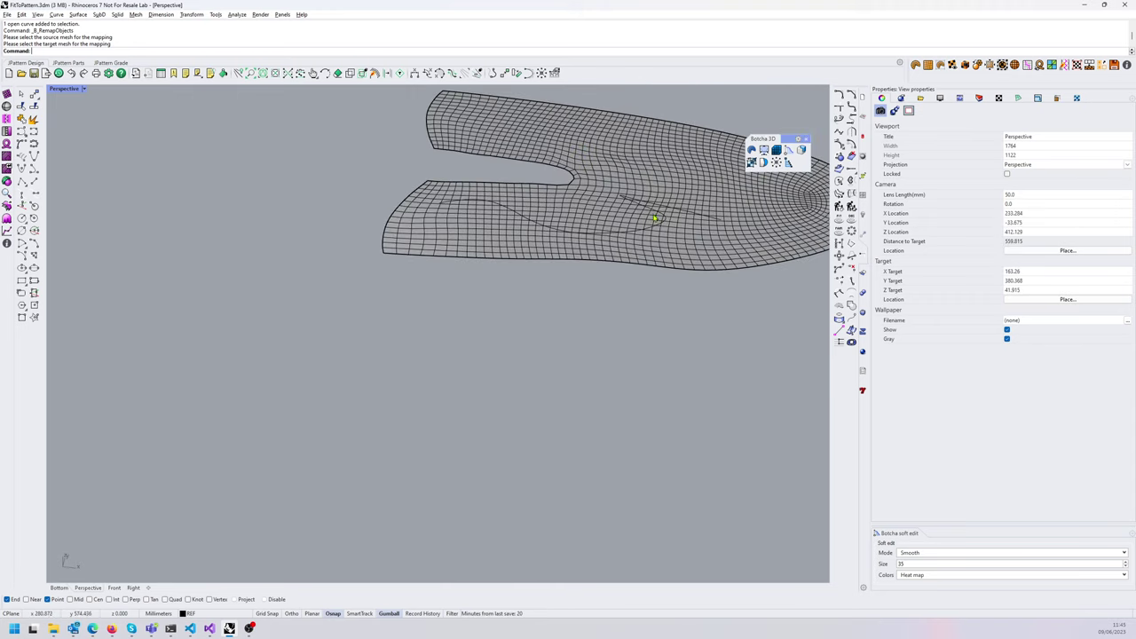
# - Select the remapped curve on the flattened pattern to inspect its full shape, and clear the selection
pyautogui.click(656, 217)
pyautogui.scroll(-3, 655, 218)
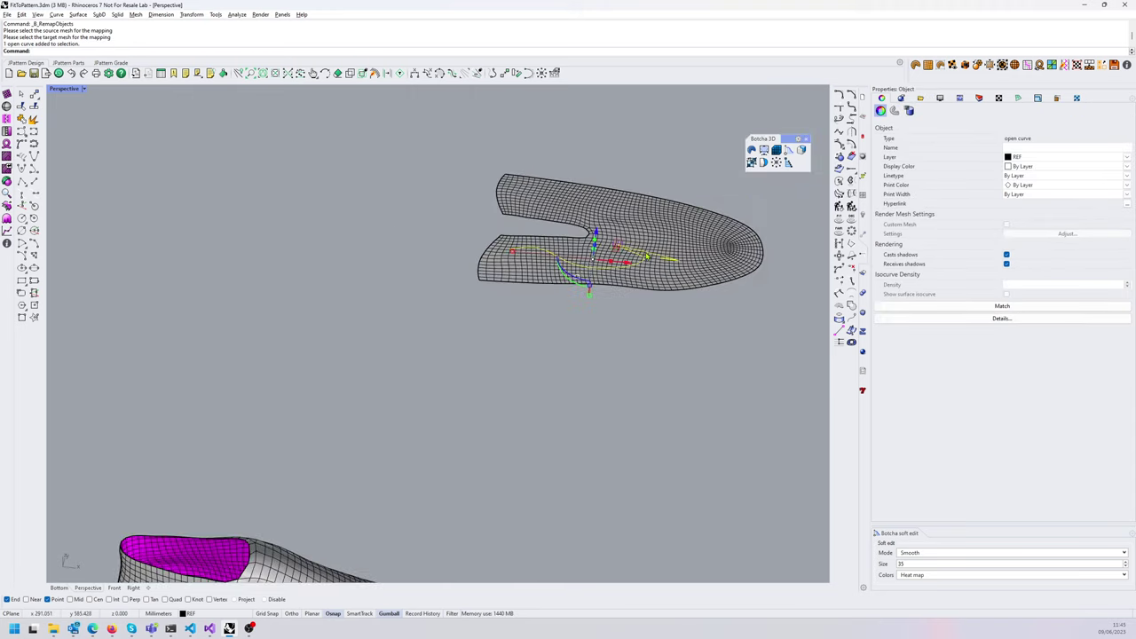
pyautogui.moveTo(647, 256); pyautogui.dragTo(616, 269, button='right')
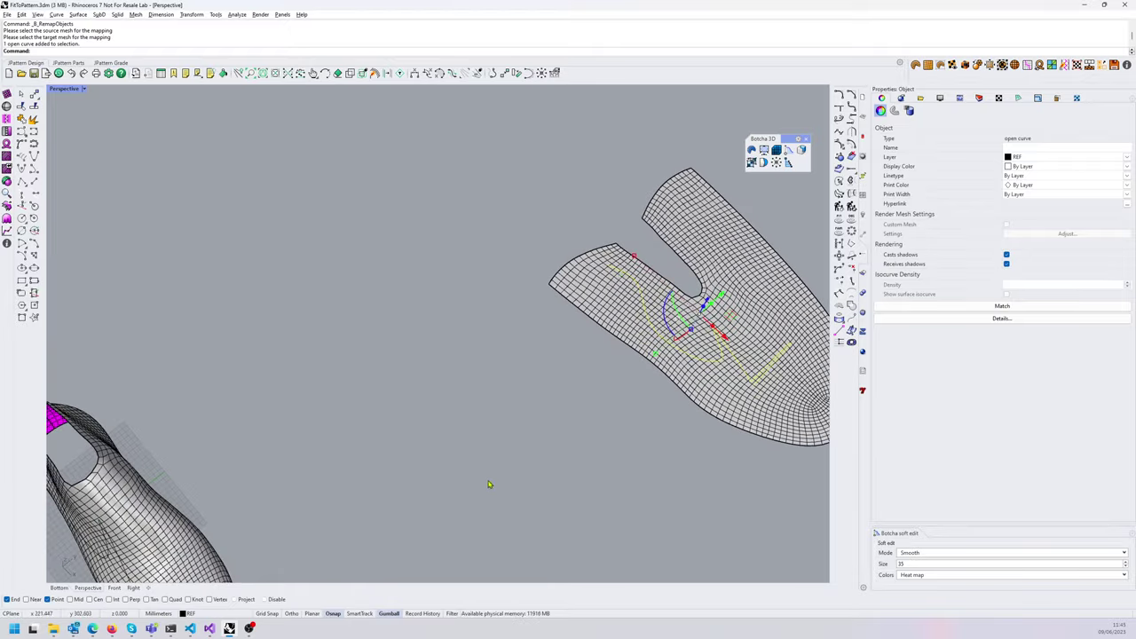
pyautogui.moveTo(488, 483); pyautogui.dragTo(637, 374, button='right')
pyautogui.click(638, 373)
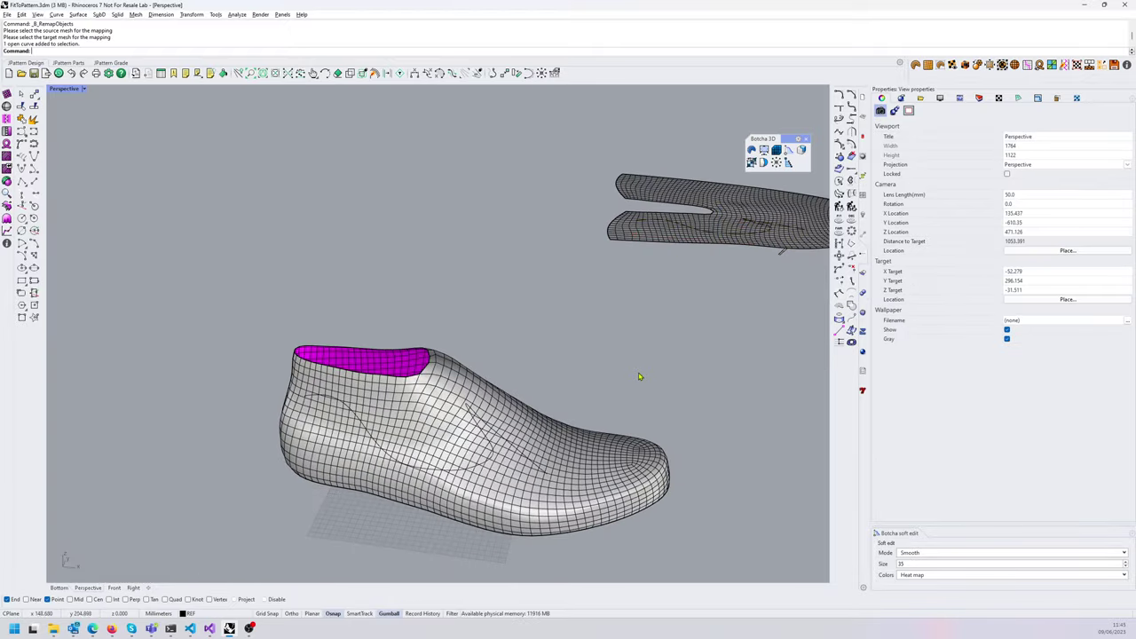